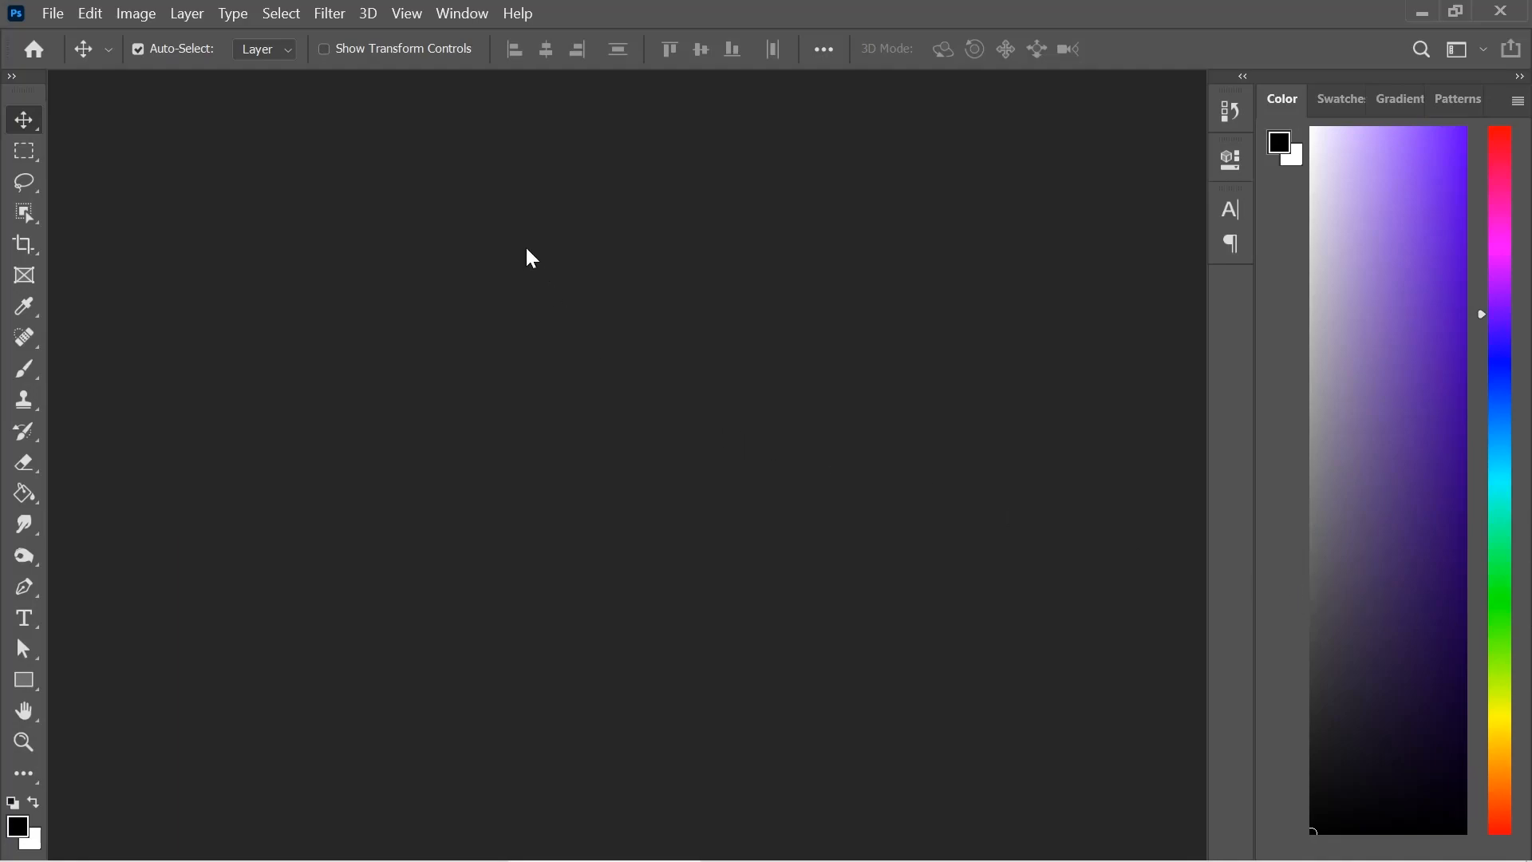
Display the Layers panel in the workspace and expand the toolbox to two columns
click(450, 18)
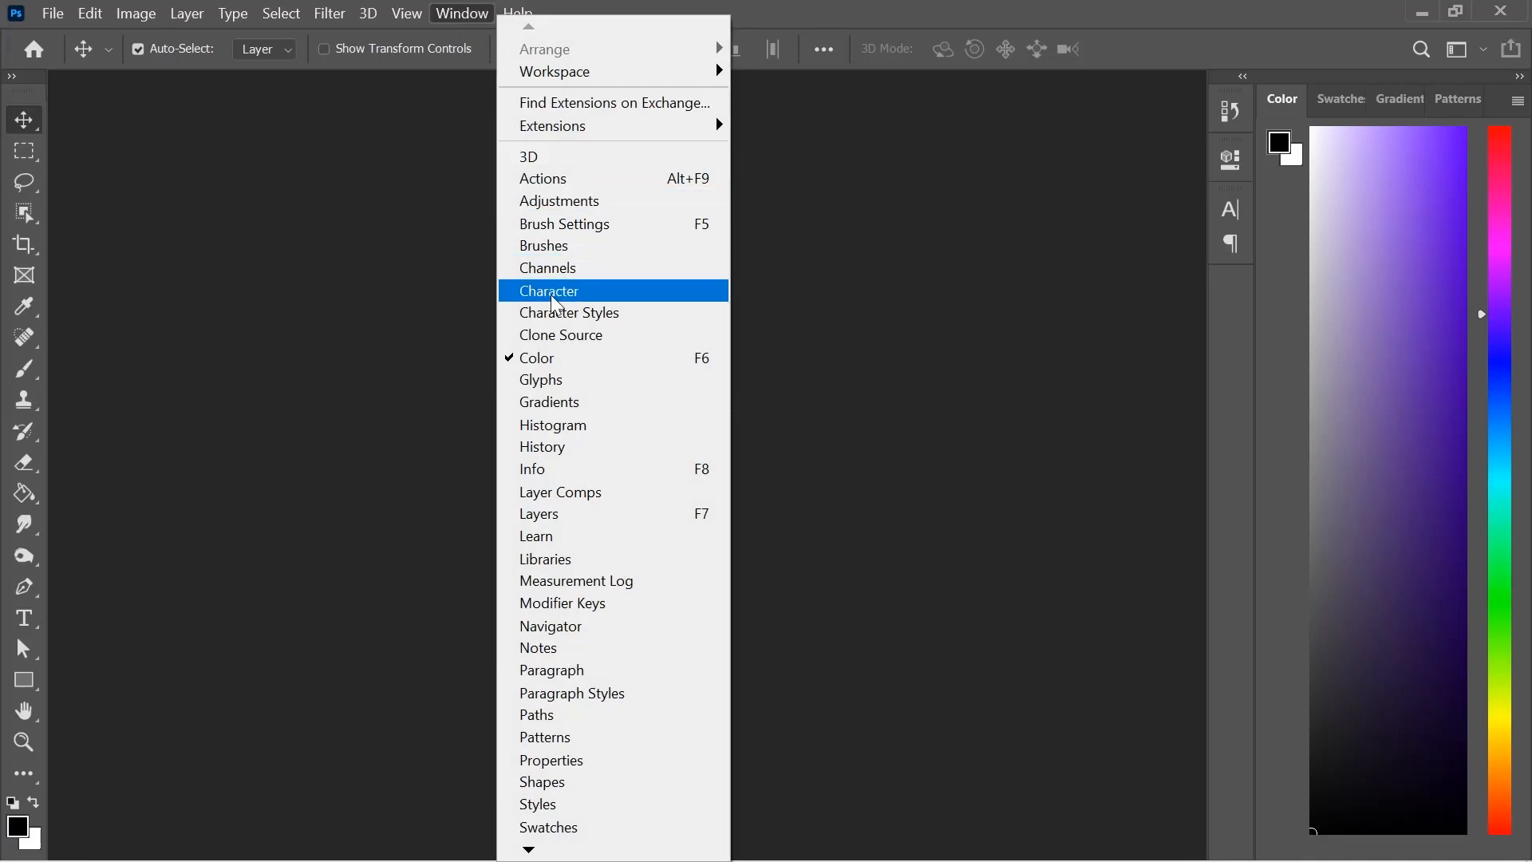
click(644, 523)
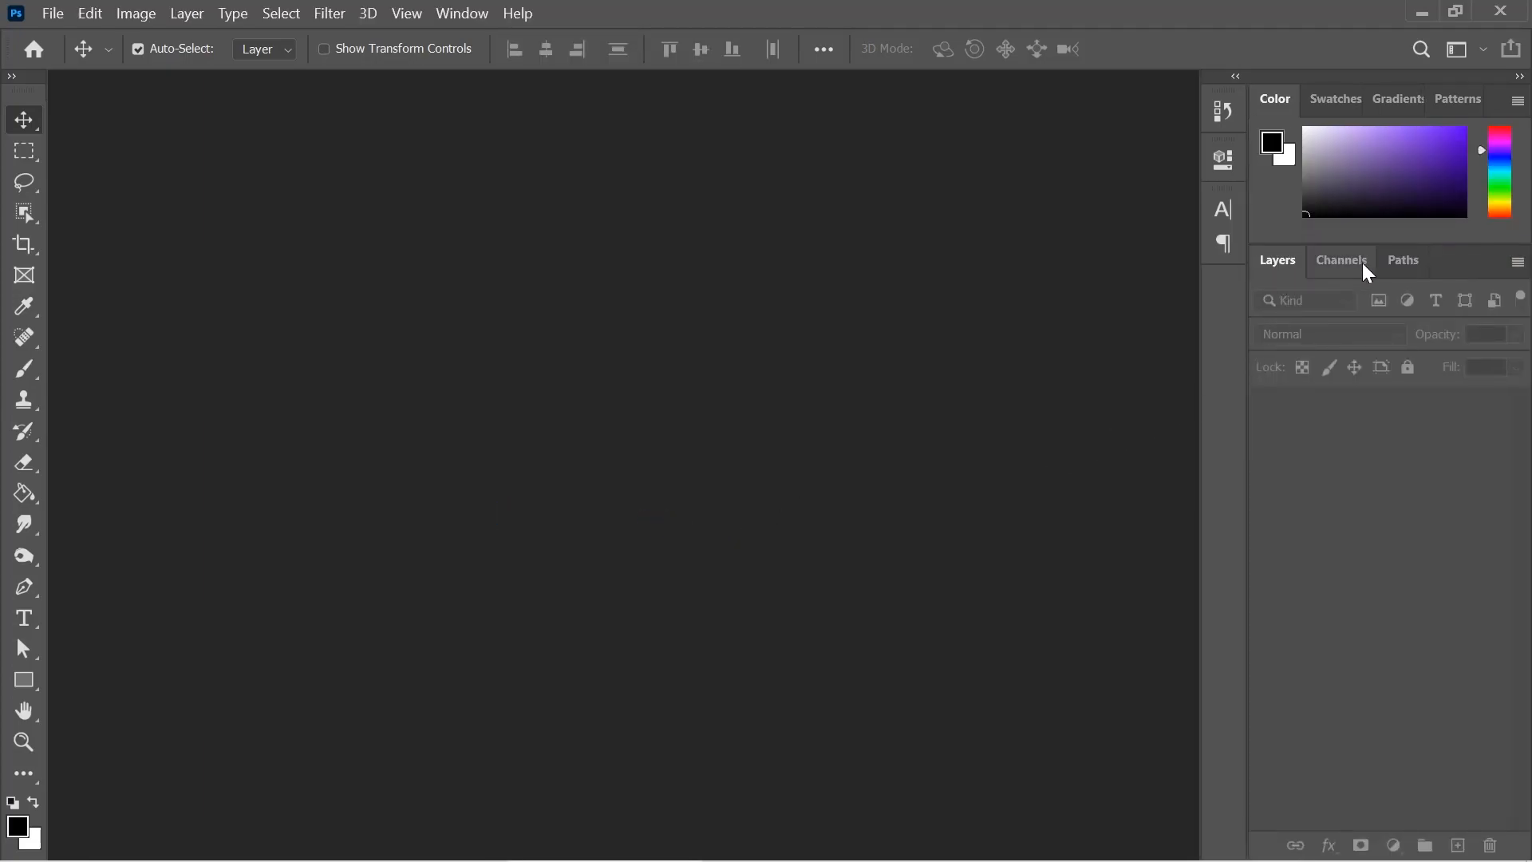
click(1402, 265)
click(1263, 271)
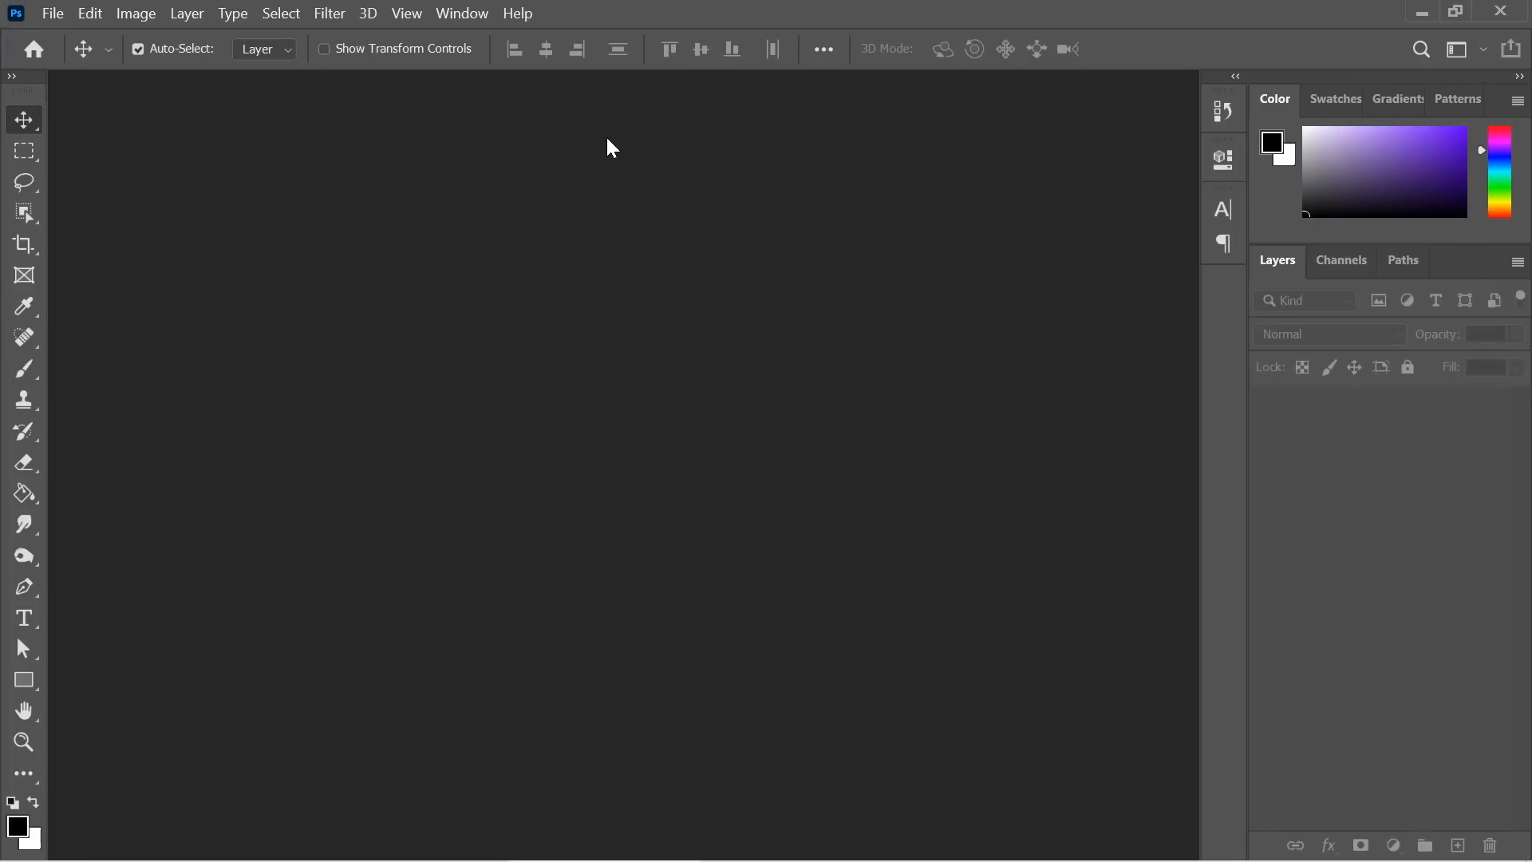
click(469, 14)
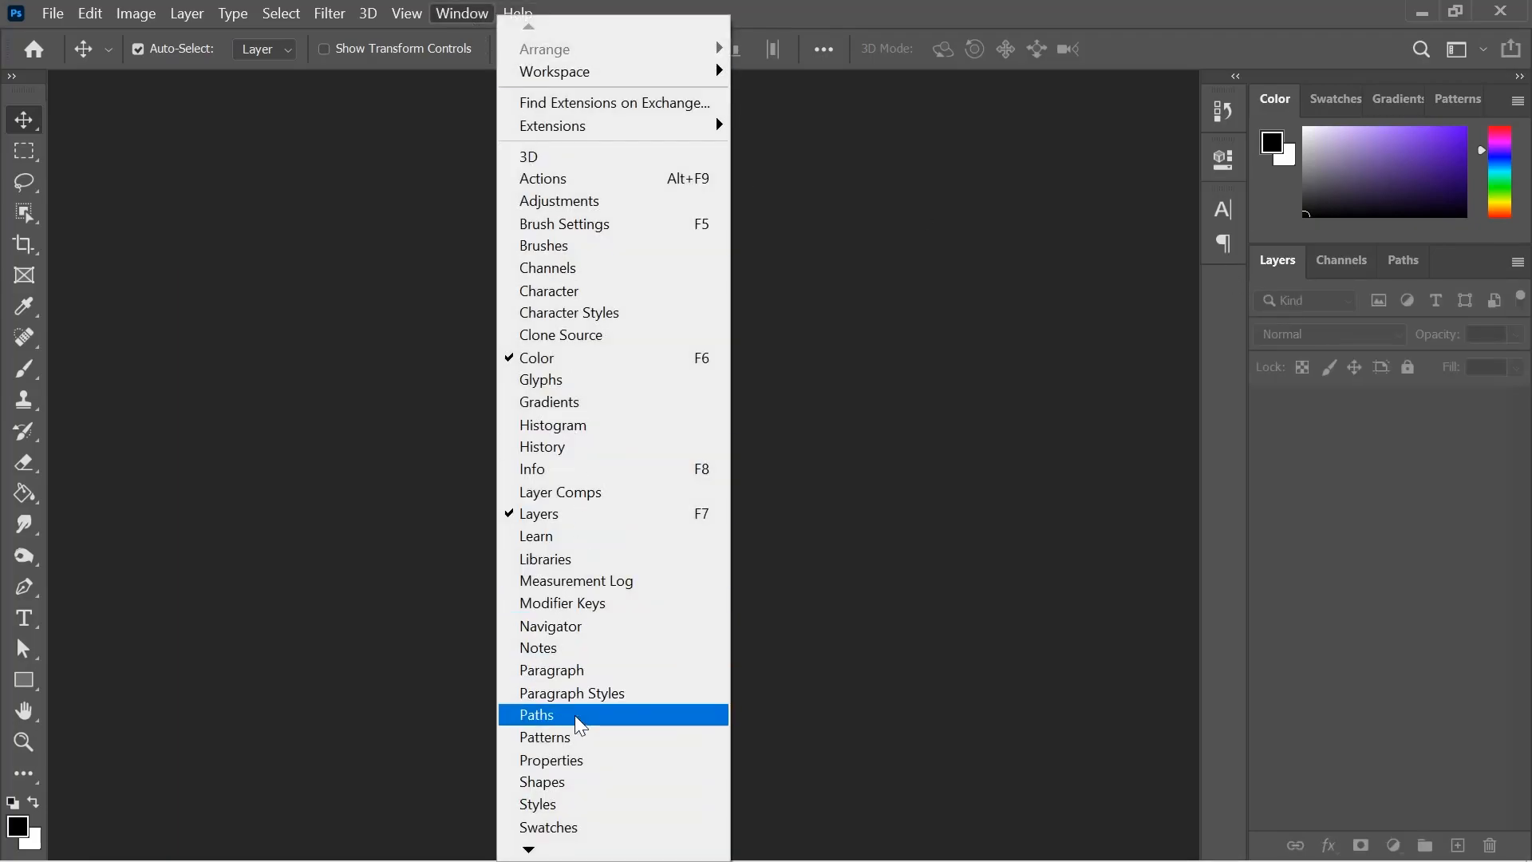
click(1401, 267)
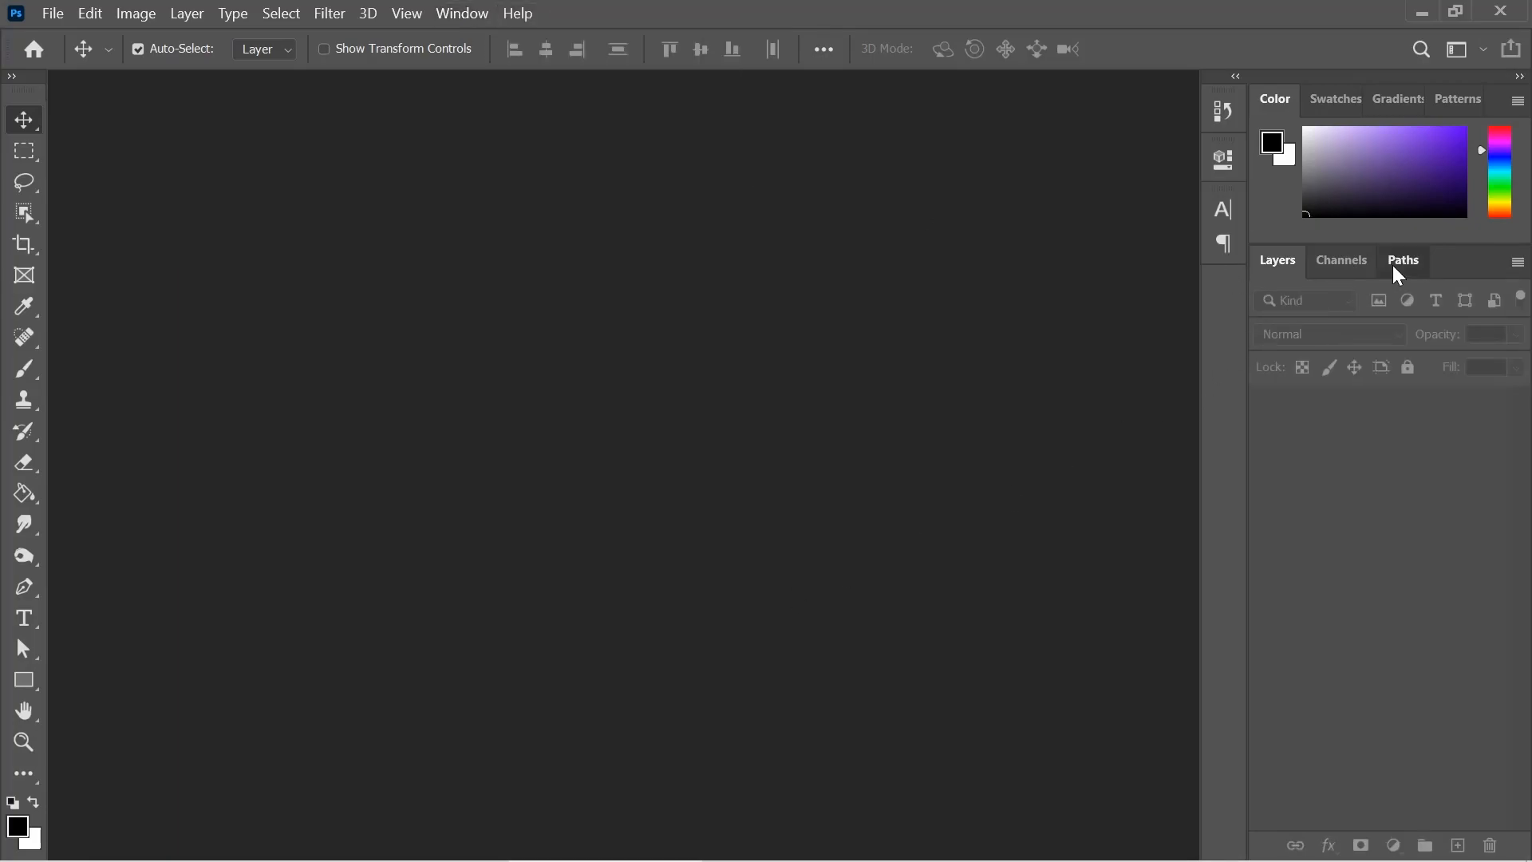
click(1293, 273)
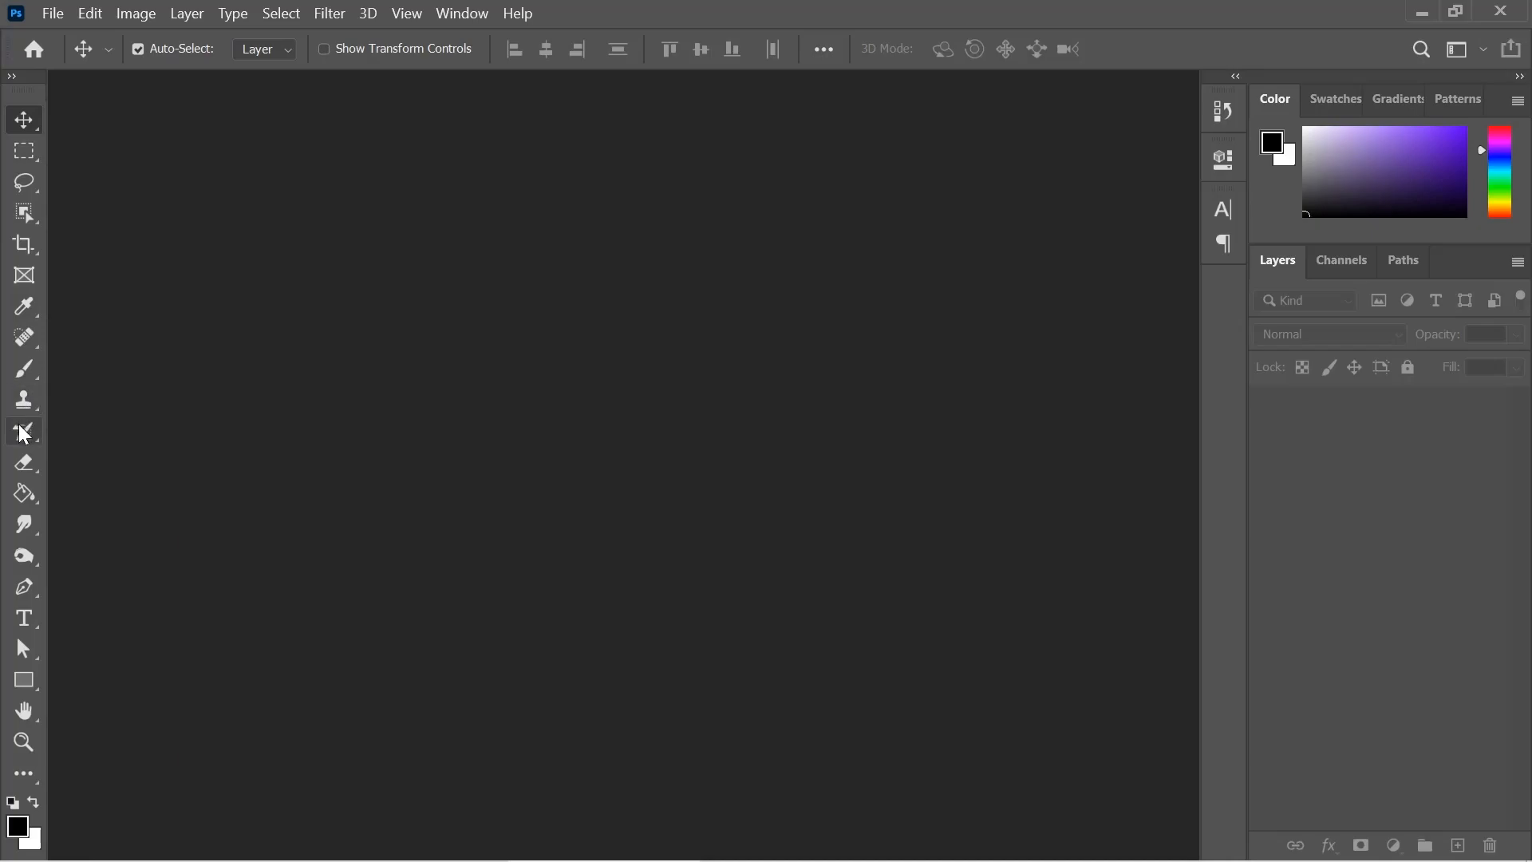
click(15, 81)
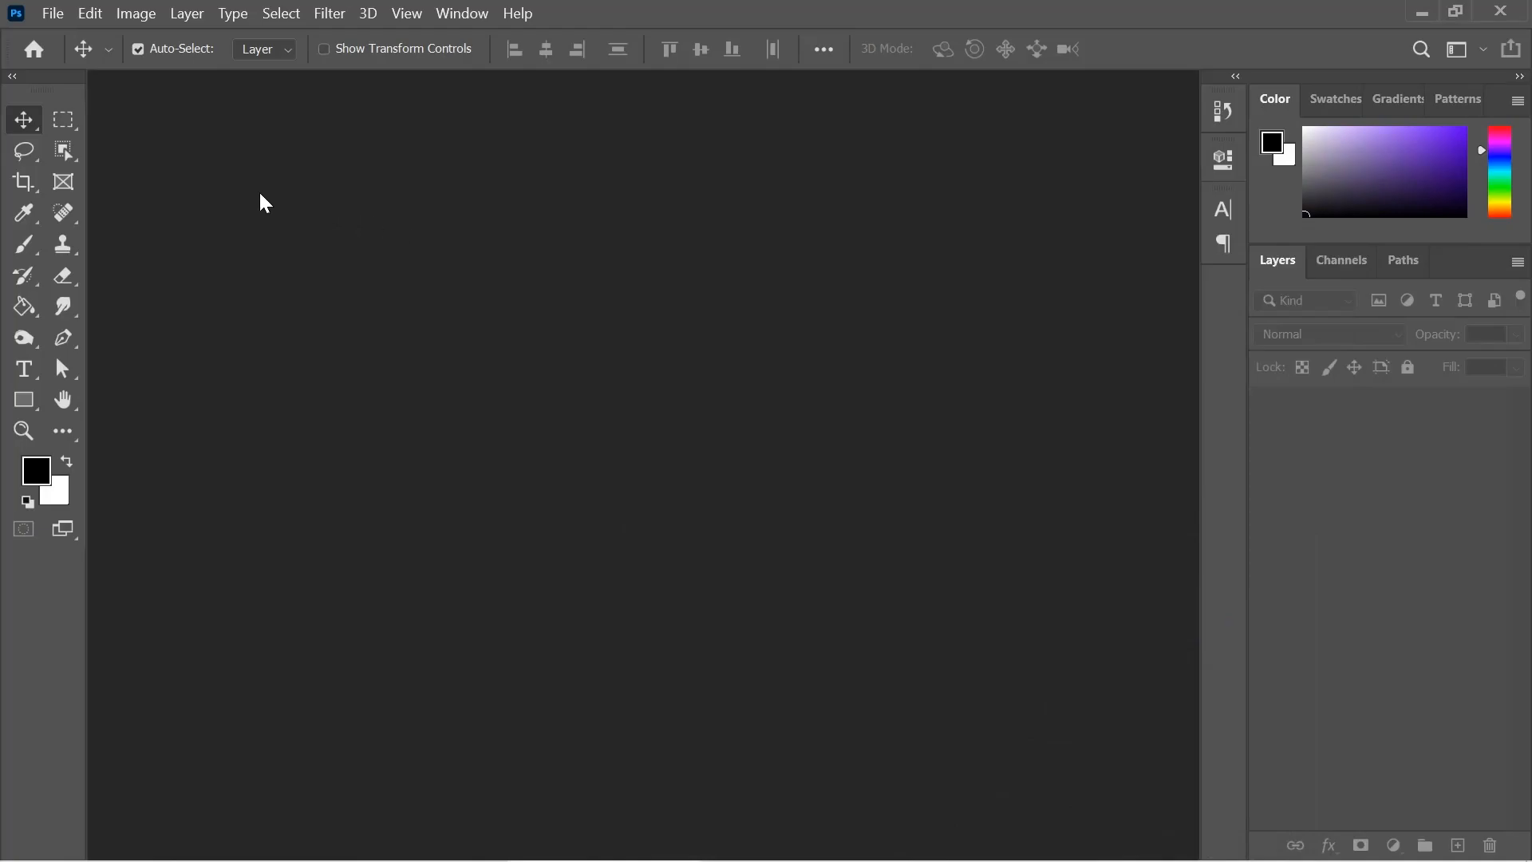
Start a new document from the recent Custom preset, sized 10 x 10 centimeters at 300 pixels/centimeter
click(54, 14)
click(80, 36)
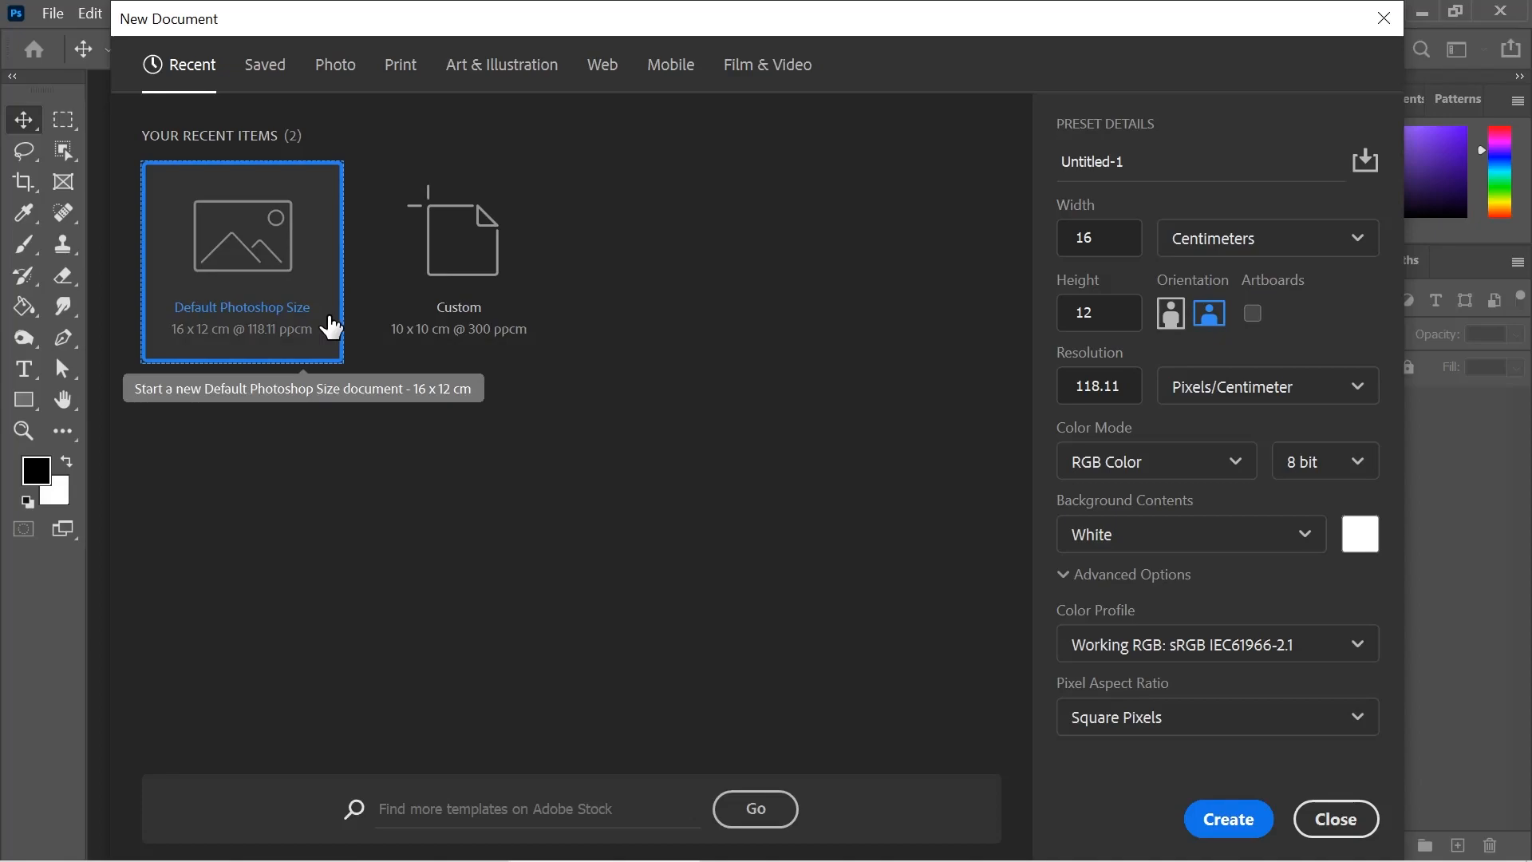
click(523, 314)
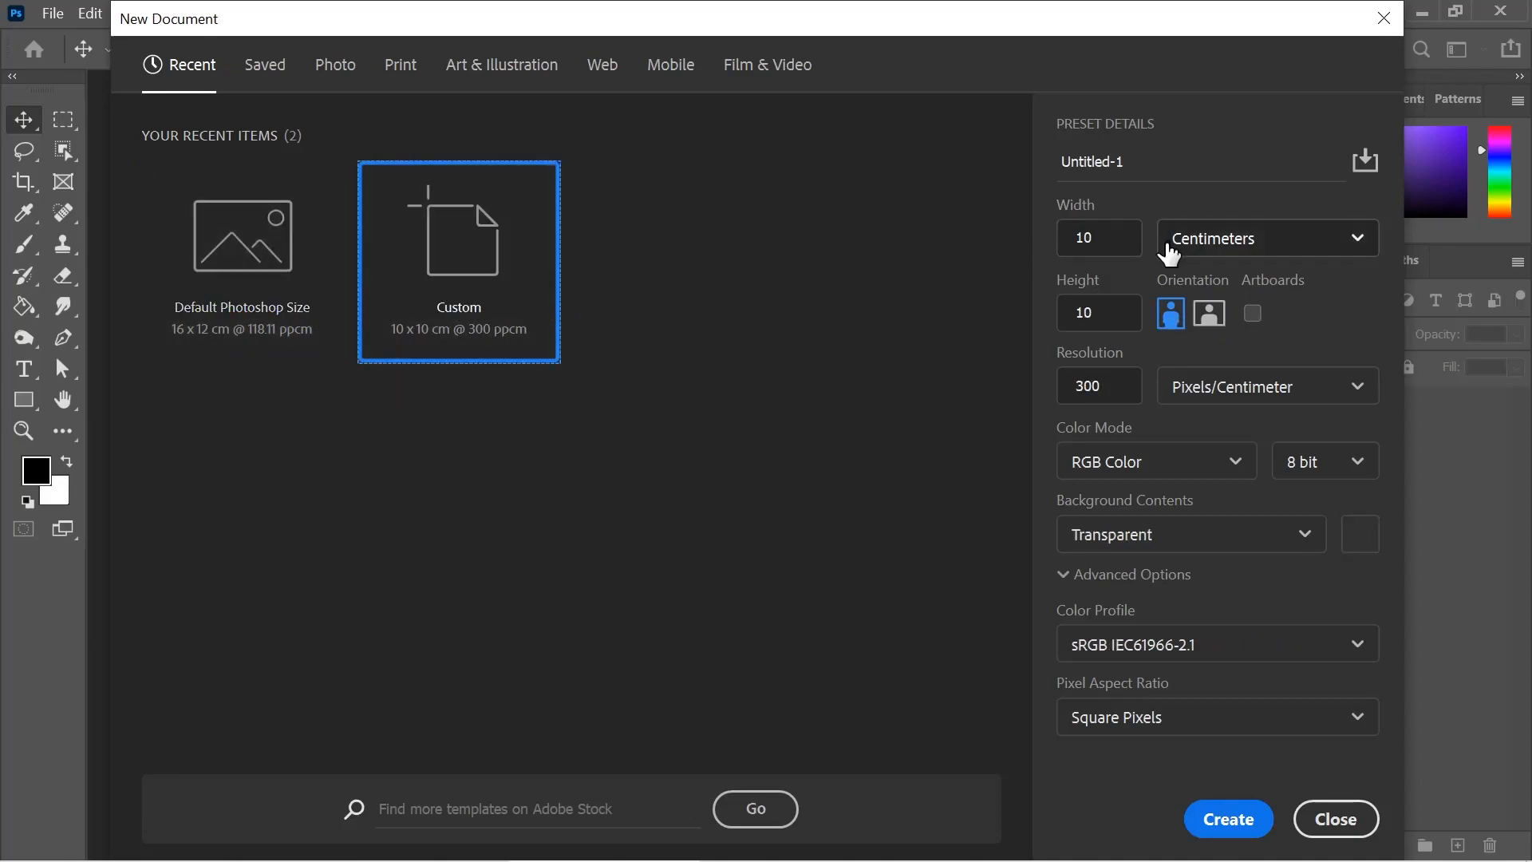
key(Tab)
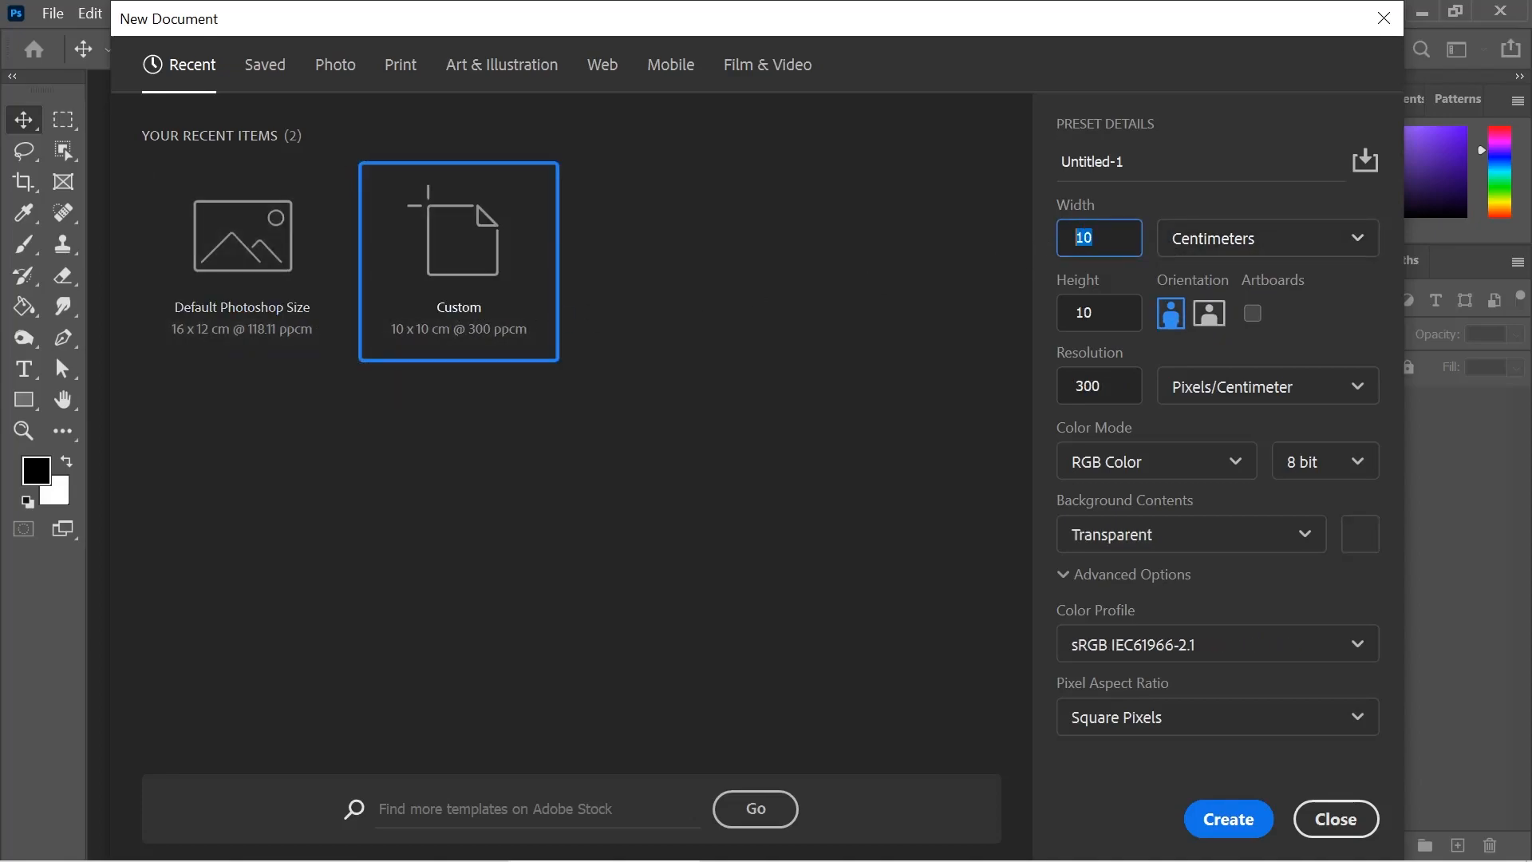
key(Tab)
click(1252, 247)
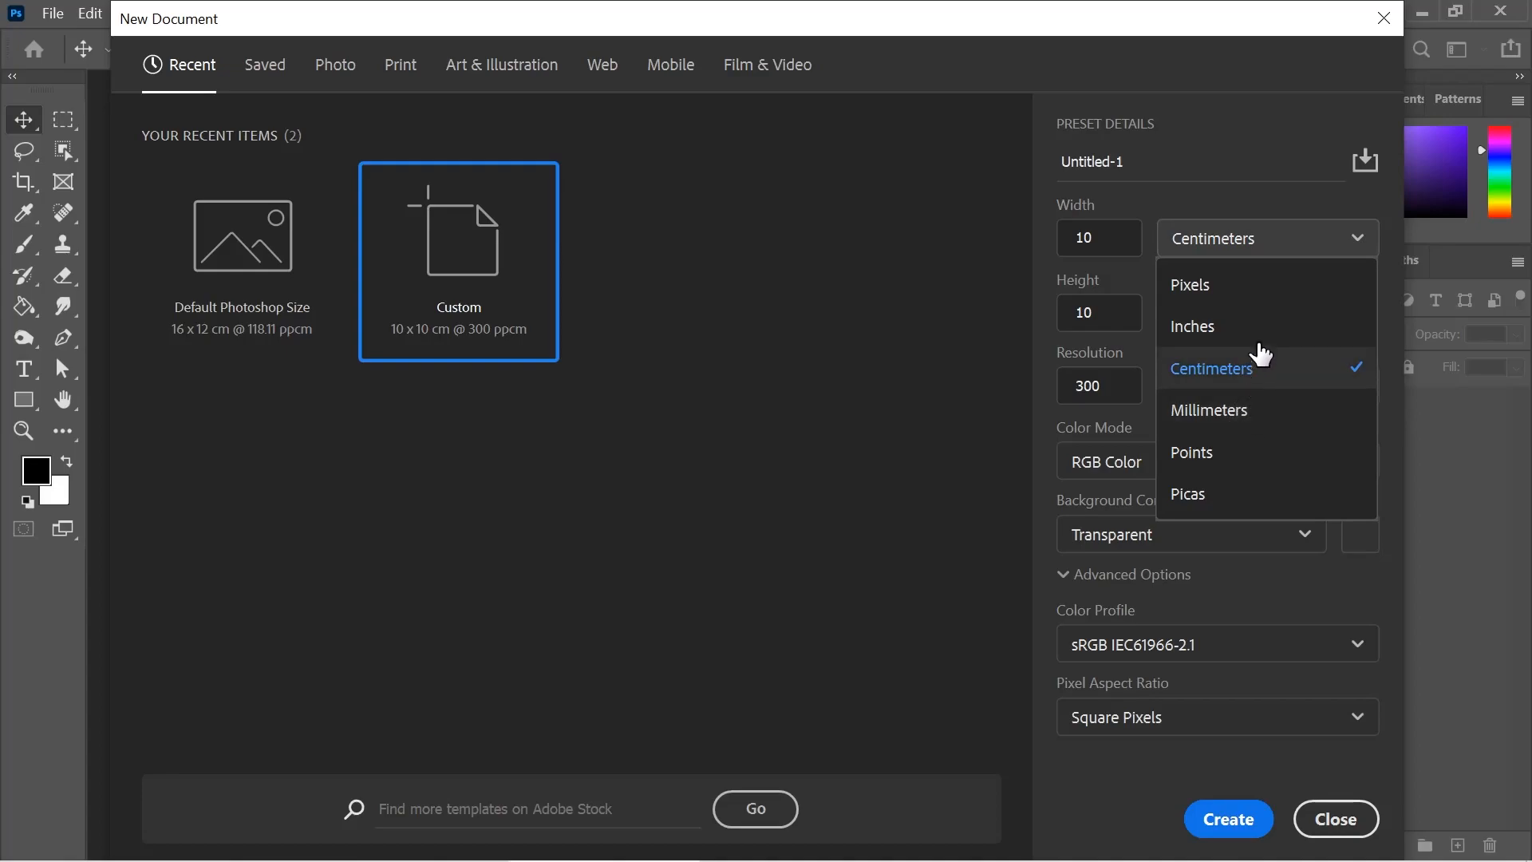
click(1260, 243)
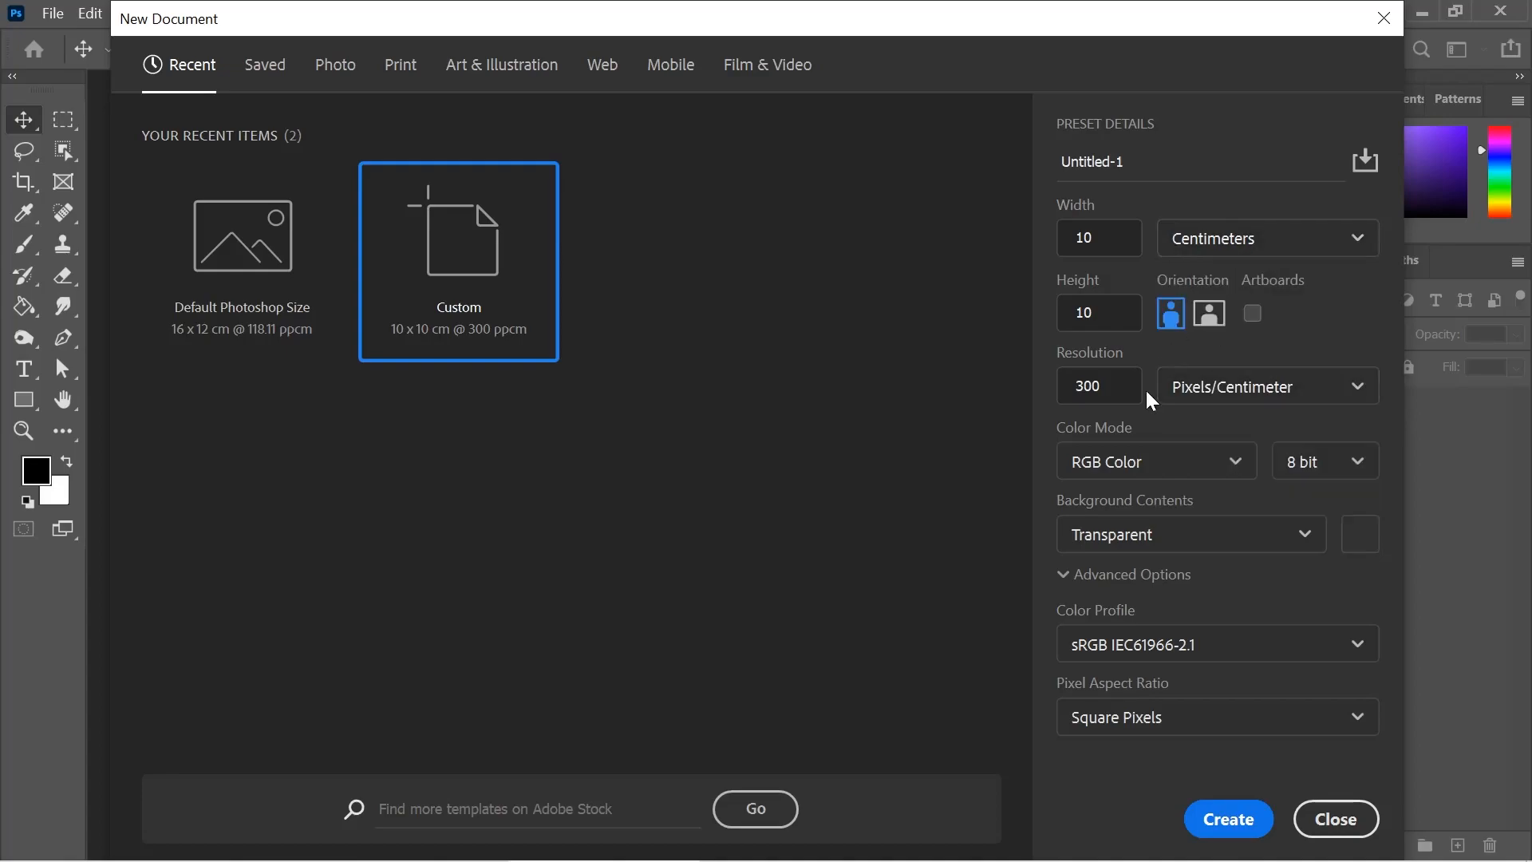
click(1225, 391)
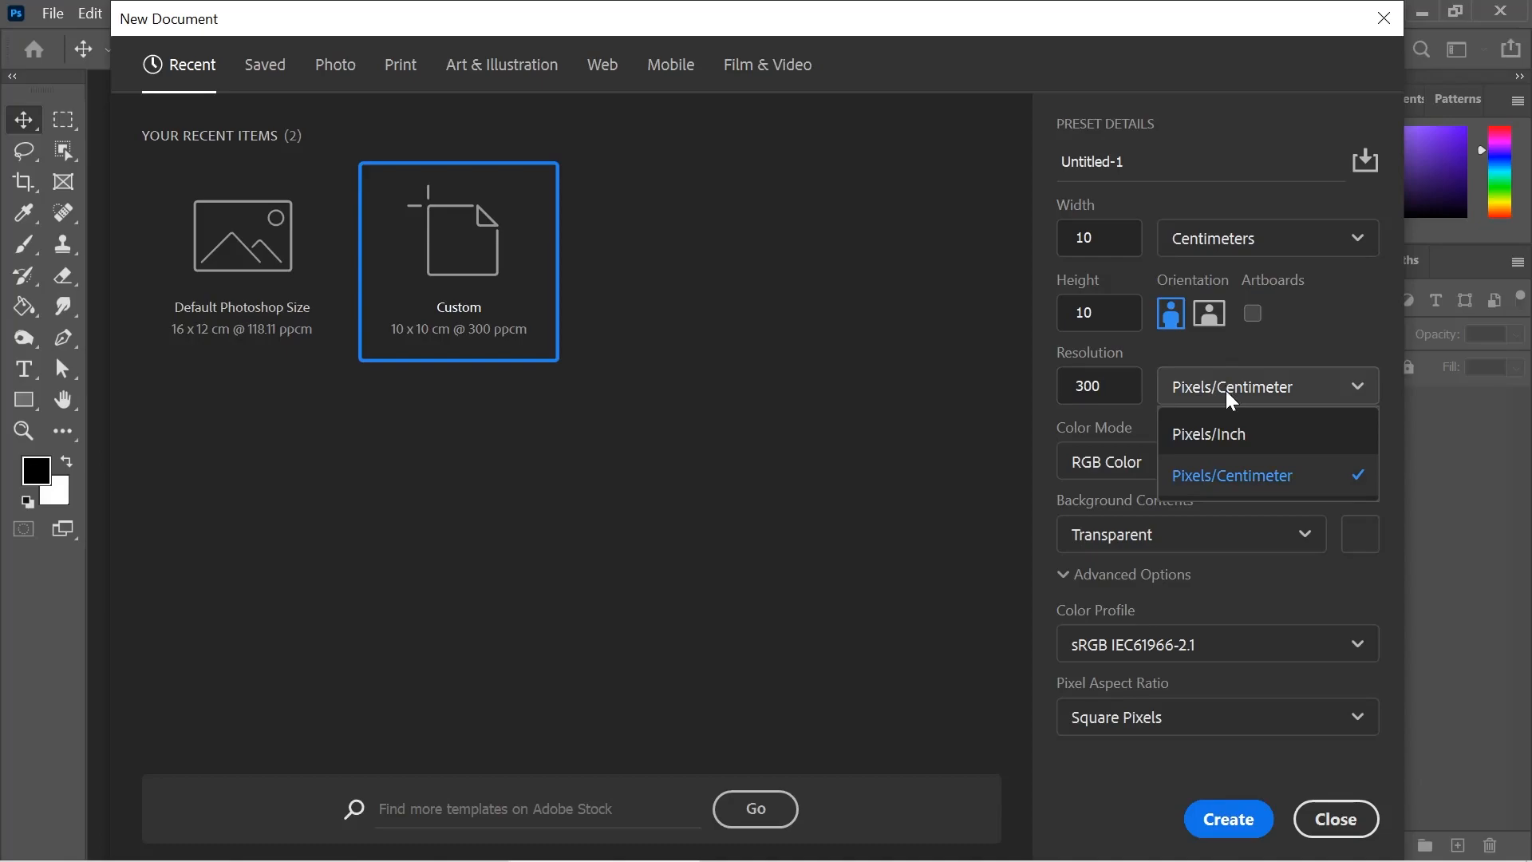
click(1117, 412)
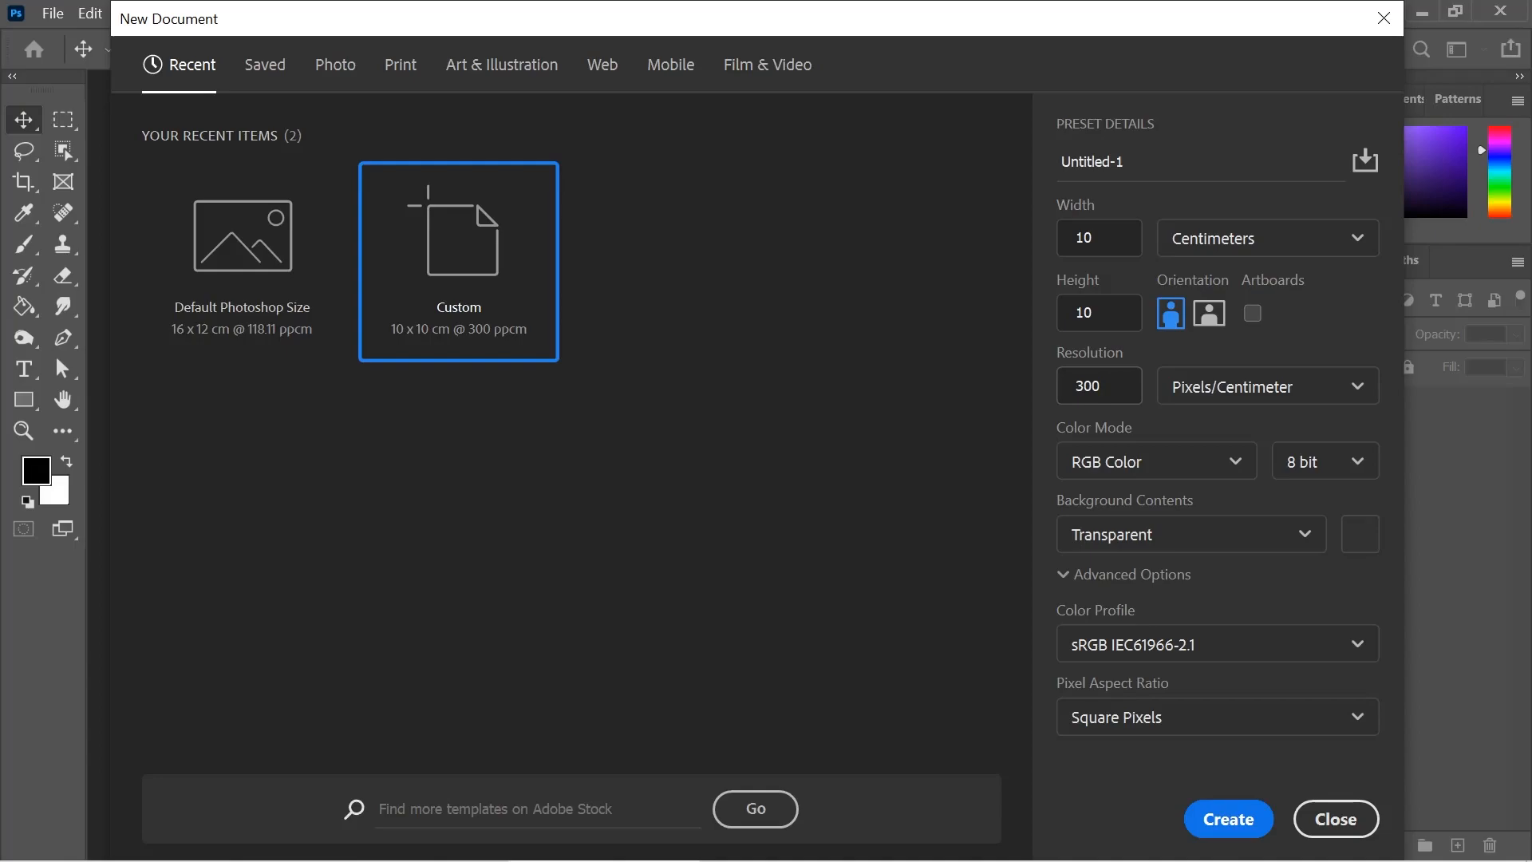
Keep RGB Color mode, choose Transparent background contents, and create the document
click(1210, 460)
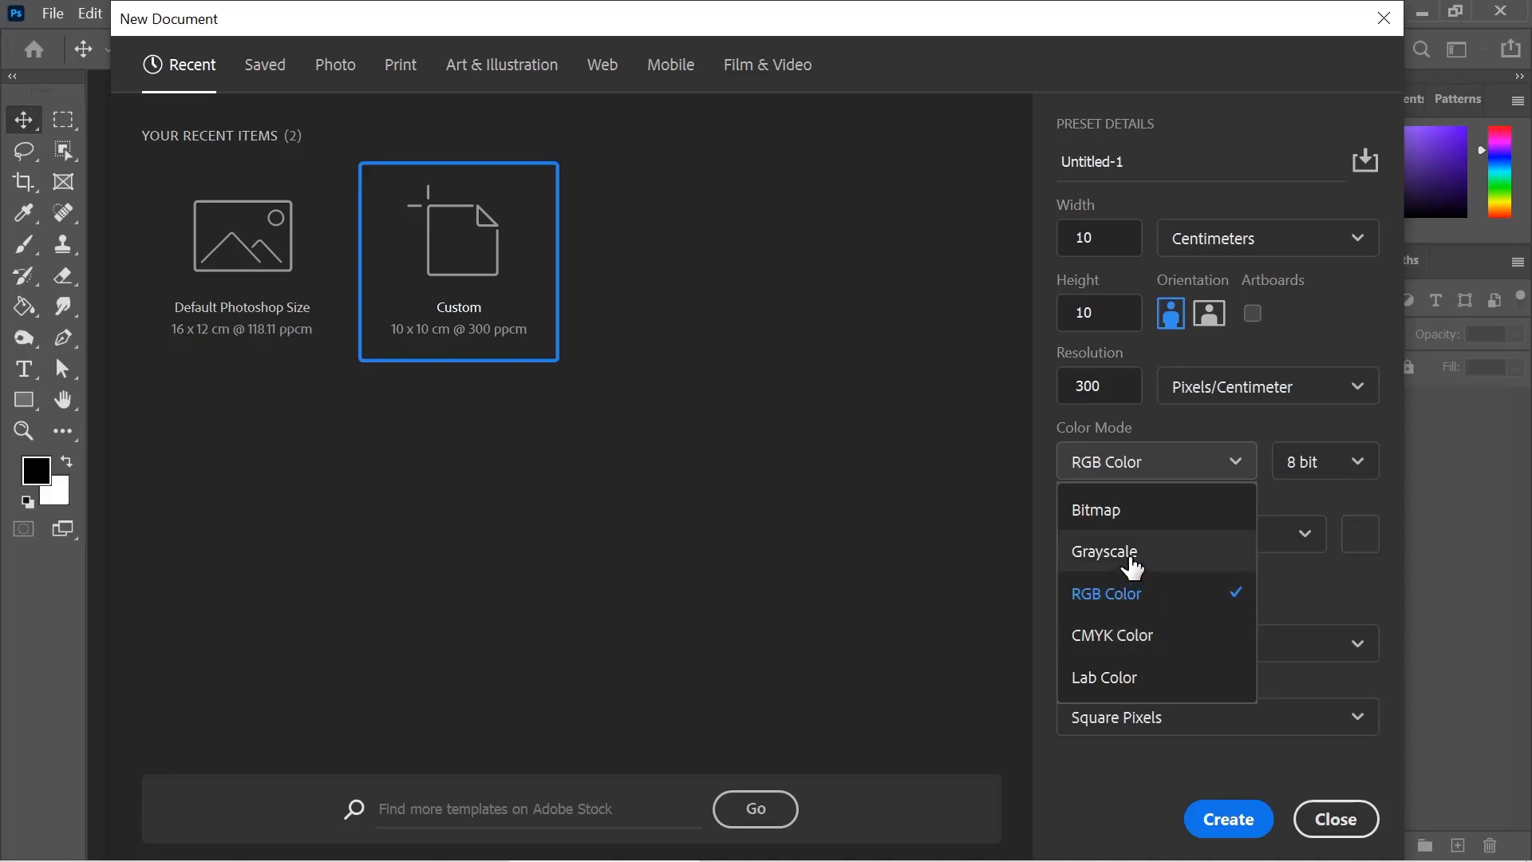
click(1142, 461)
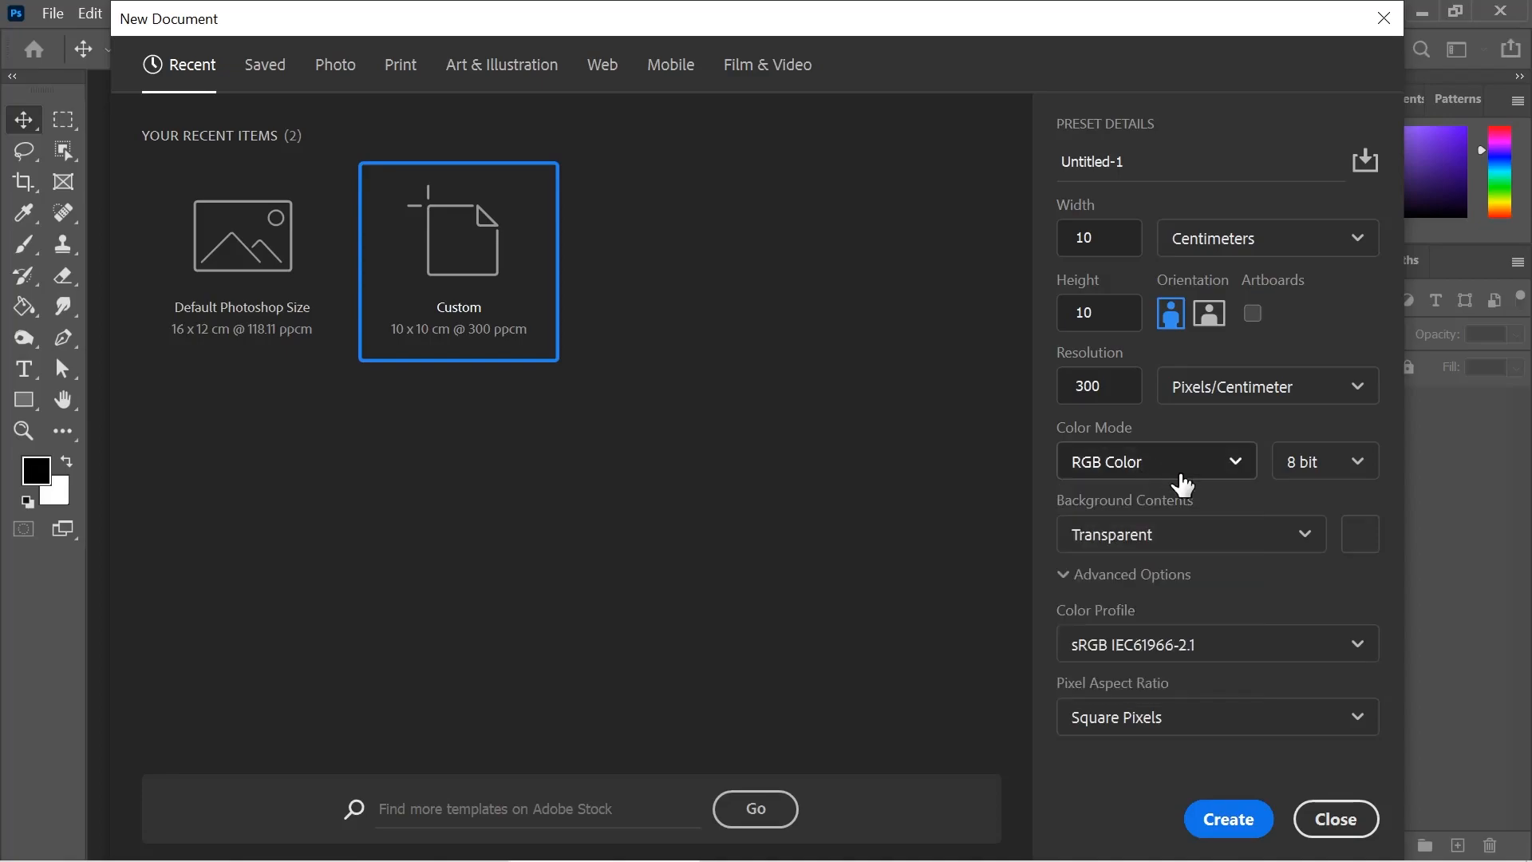
click(1225, 542)
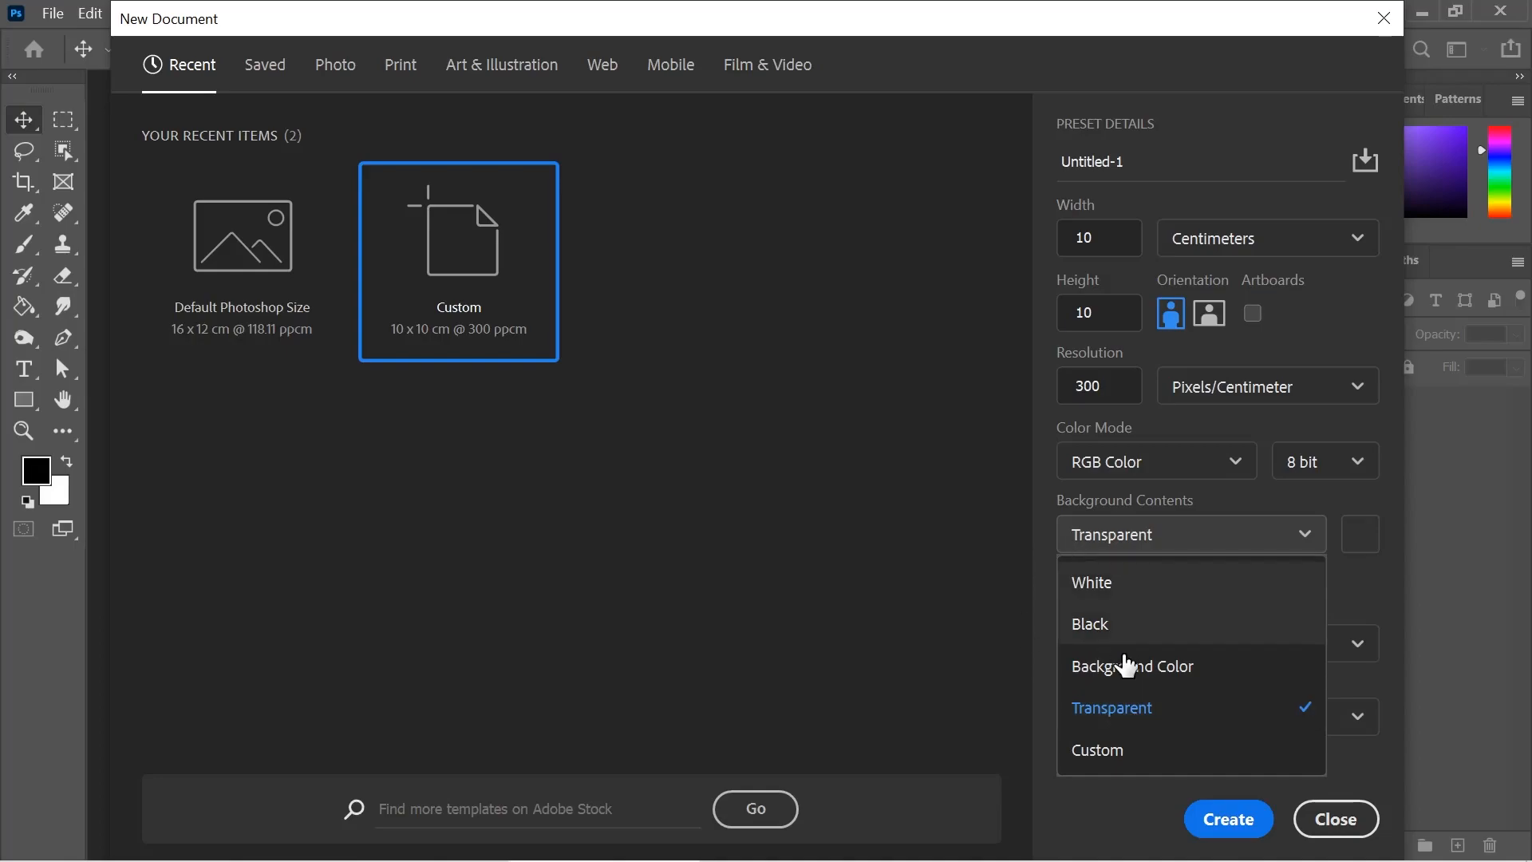
click(1144, 713)
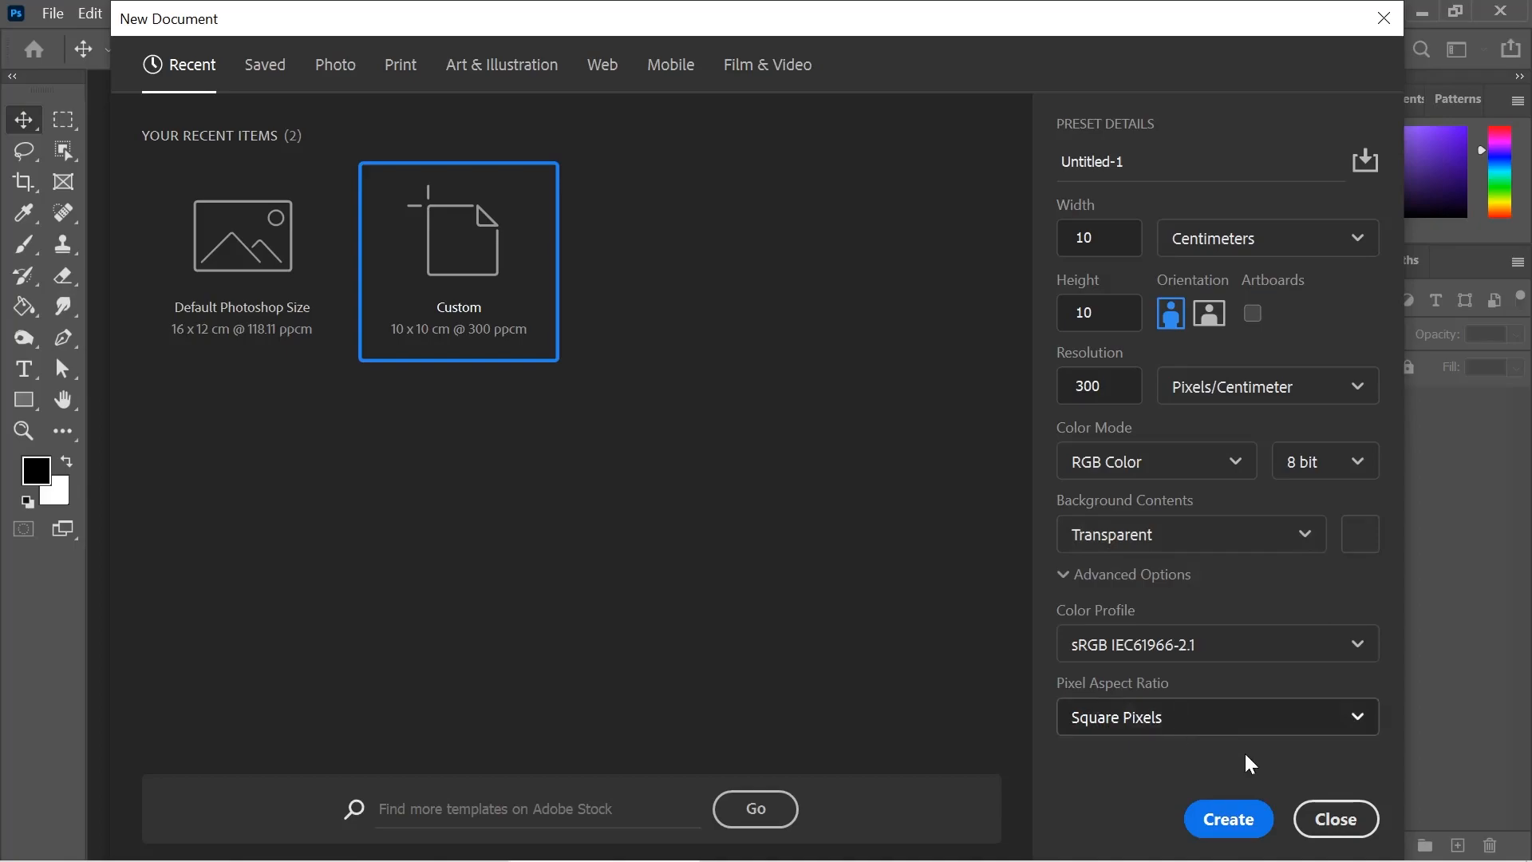
click(1208, 817)
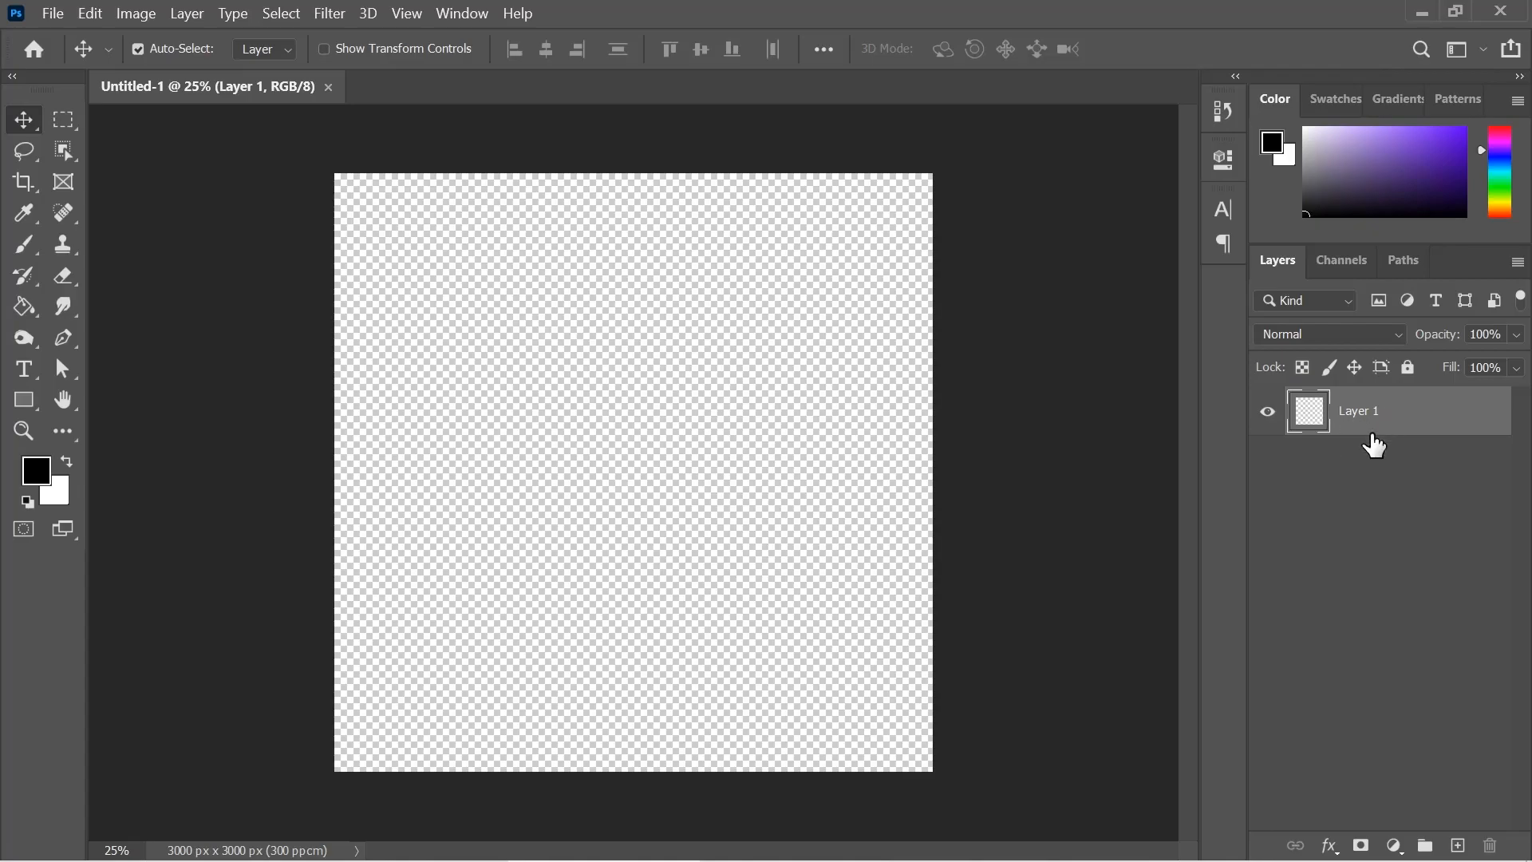
Add an extra blank layer above Layer 1 and delete it, doing this twice
drag(1378, 438, 1459, 845)
click(1457, 845)
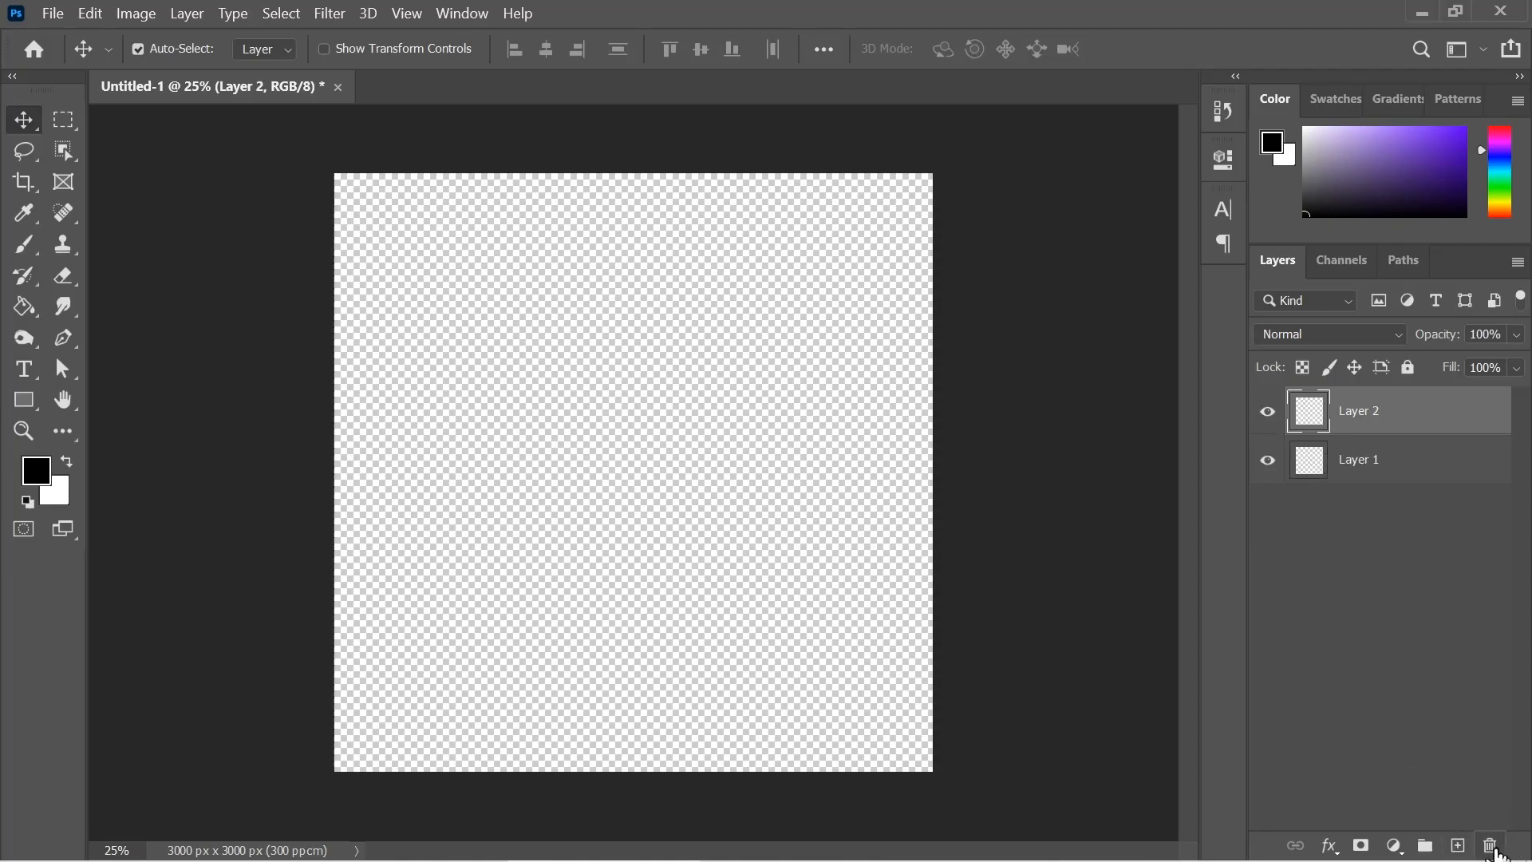
click(1332, 463)
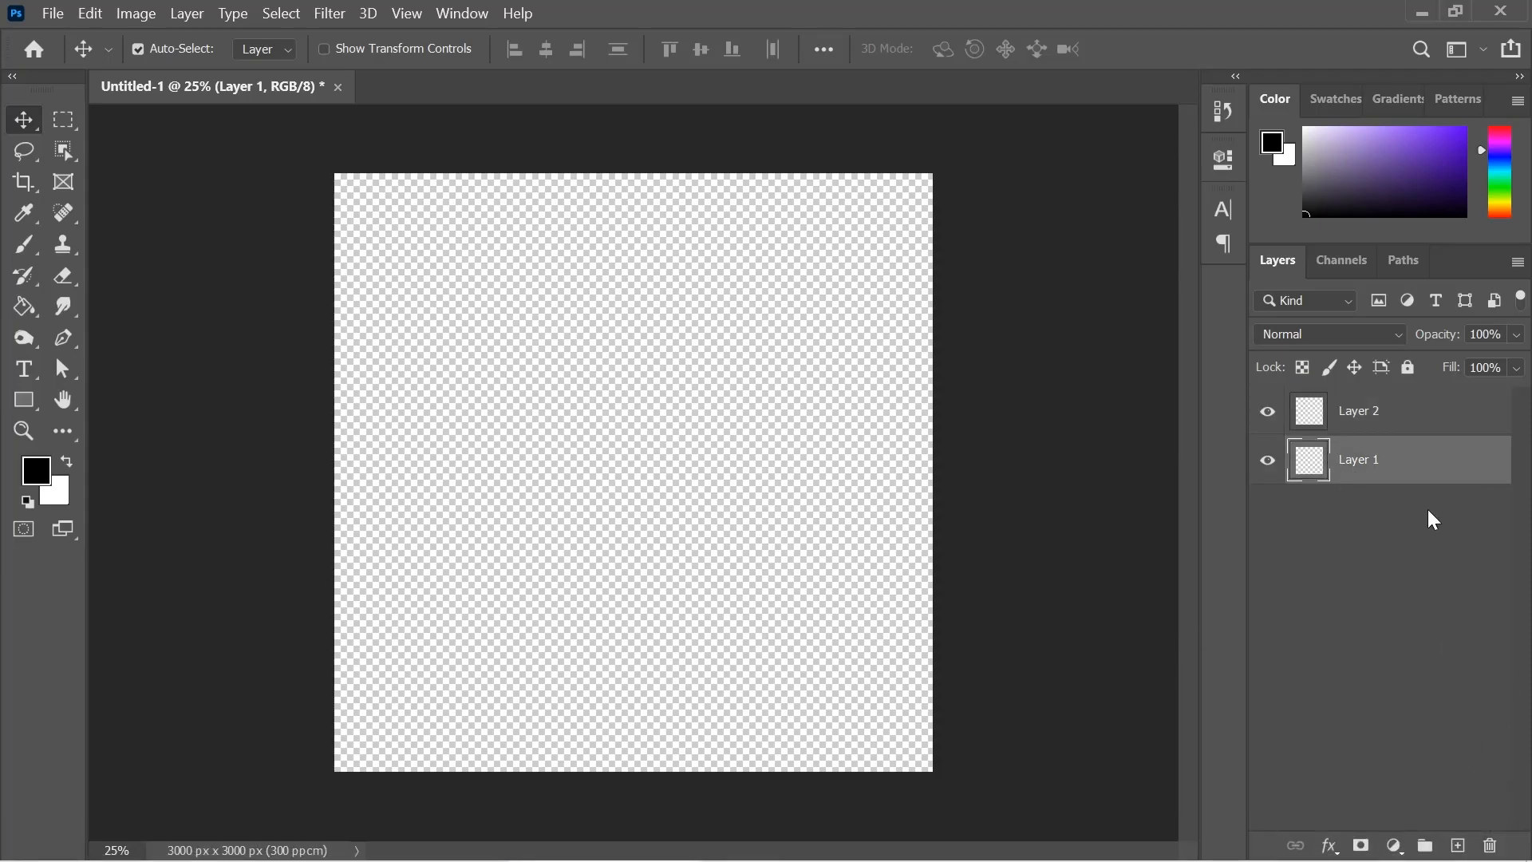
click(1381, 415)
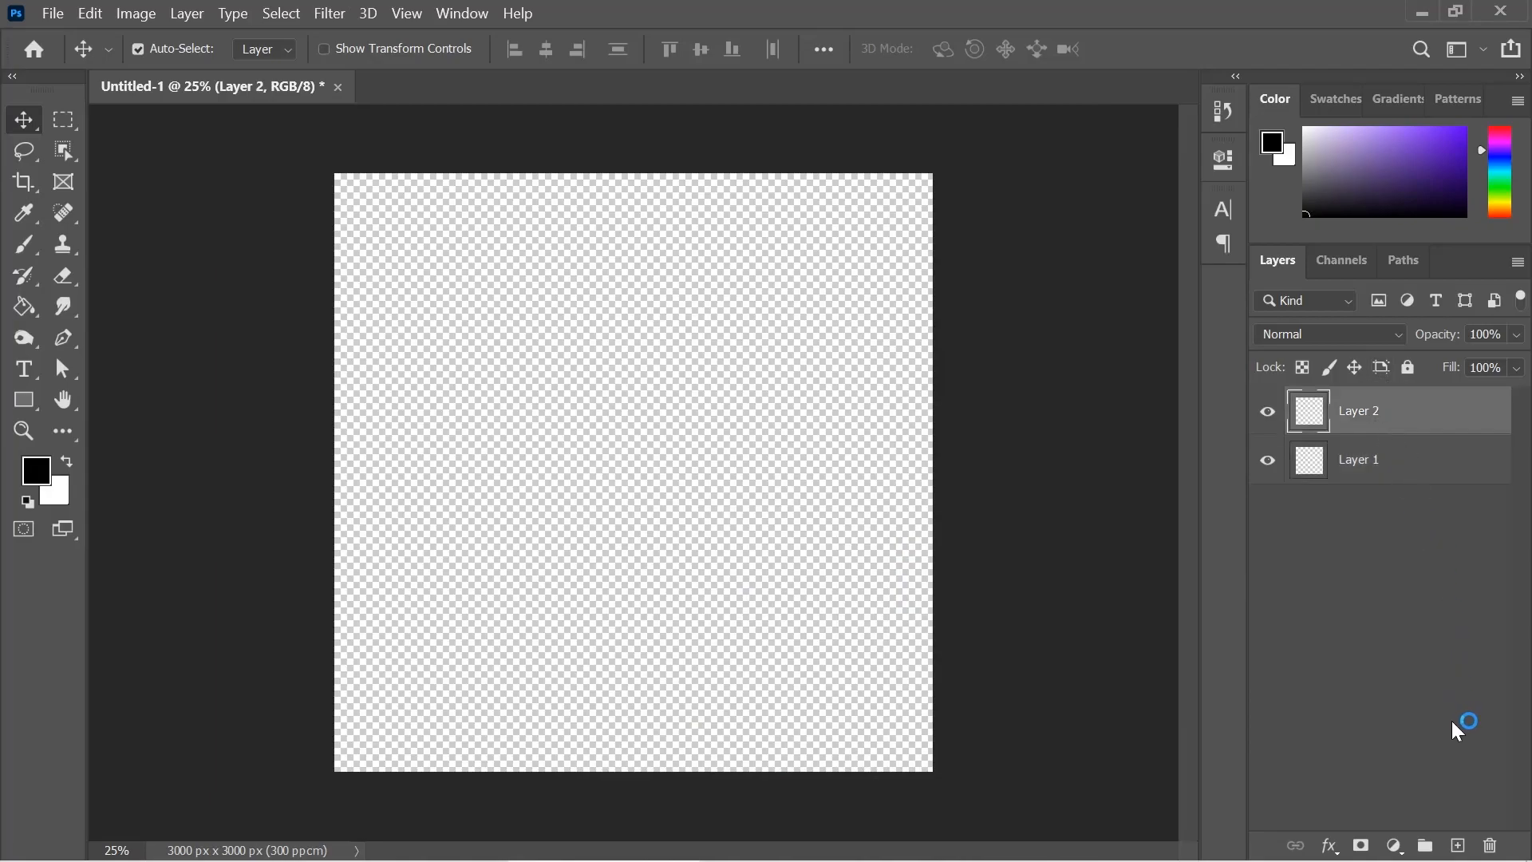
click(1488, 850)
click(733, 360)
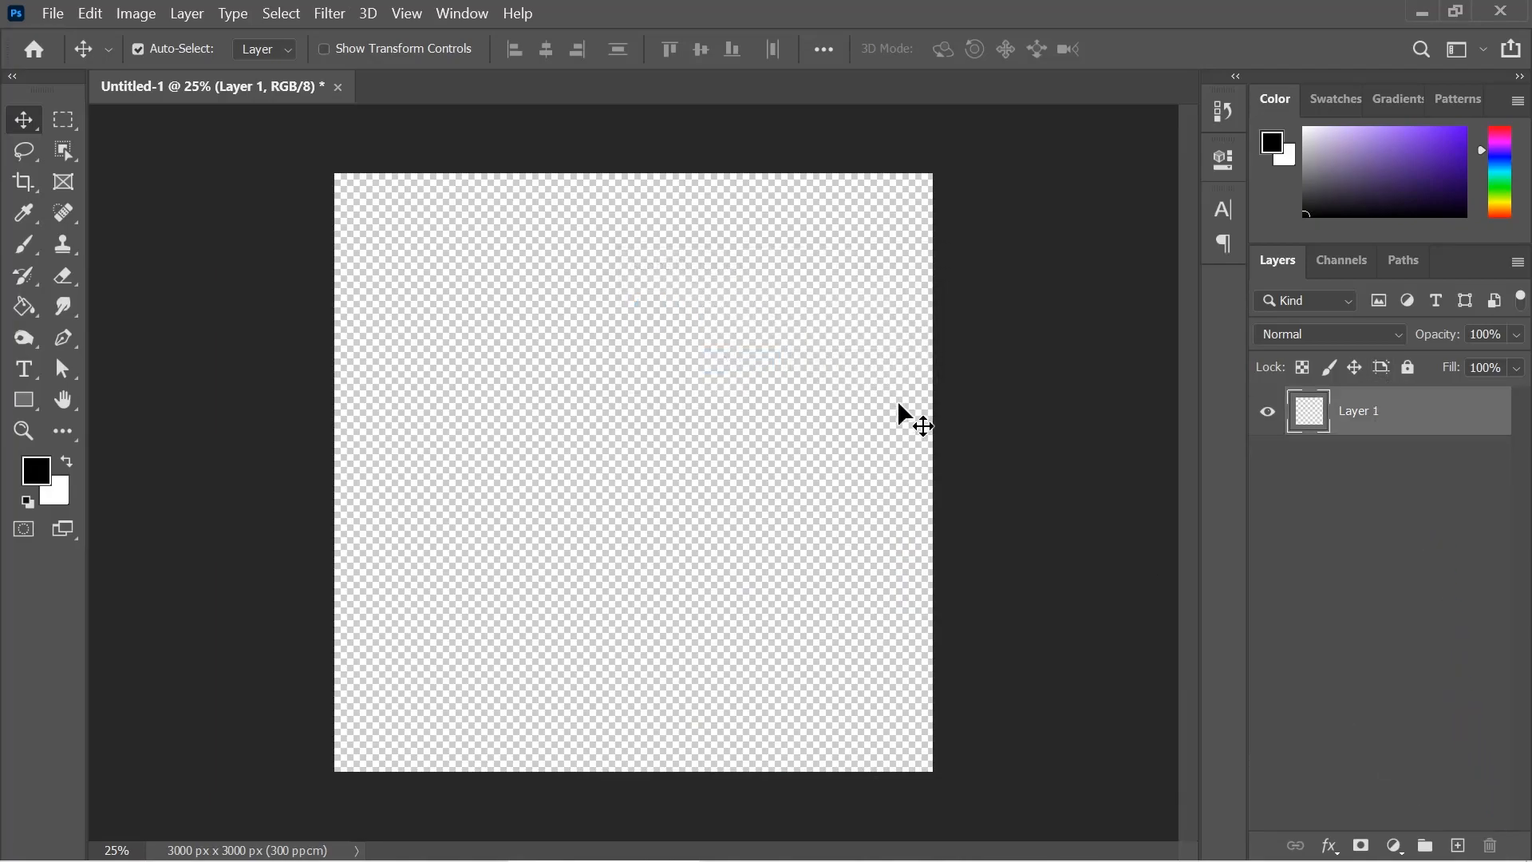
click(1458, 846)
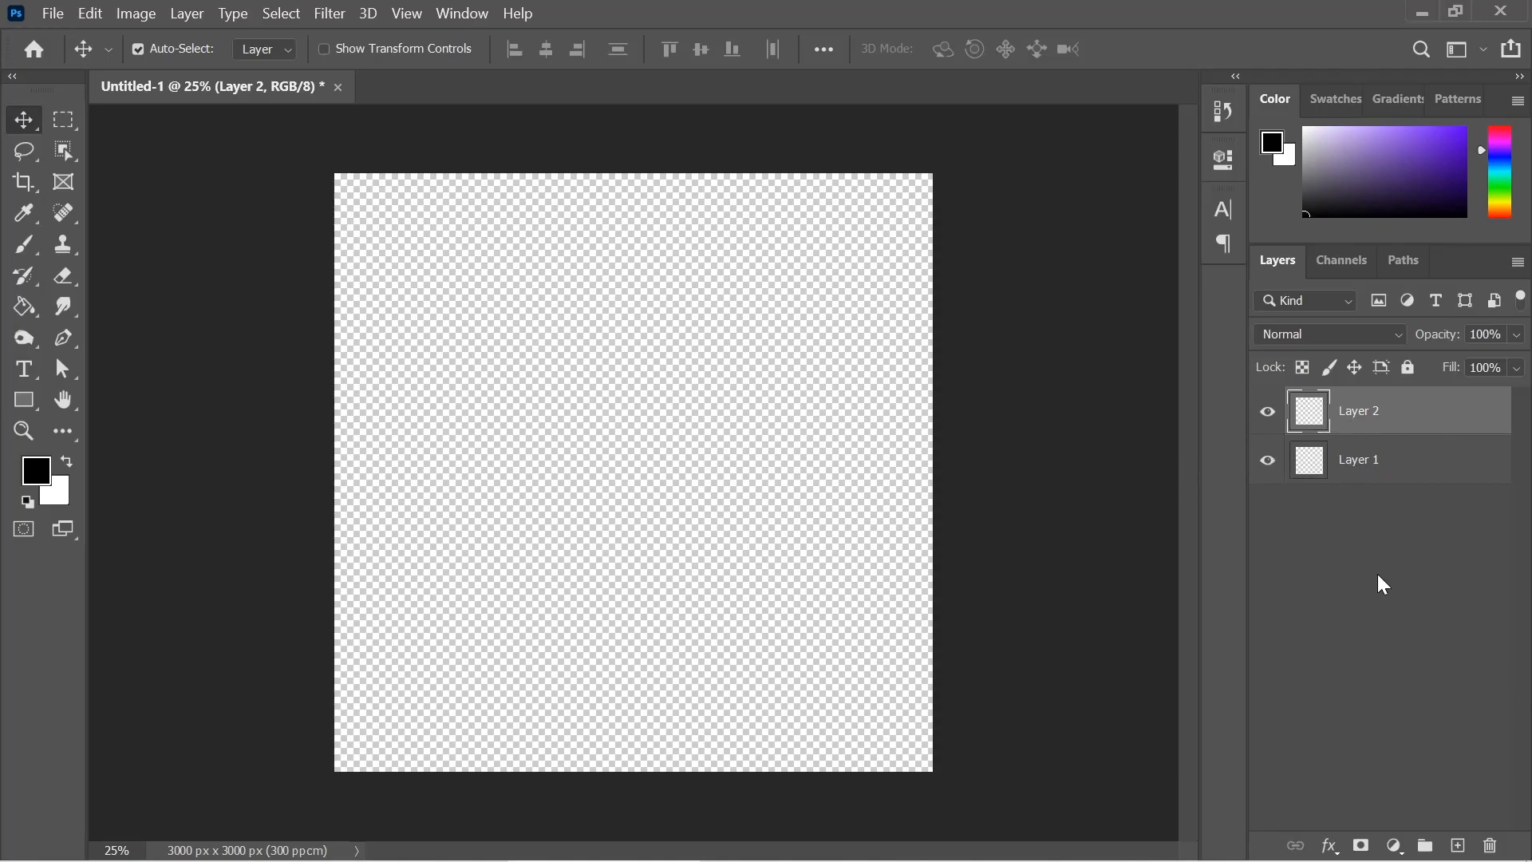
click(1488, 844)
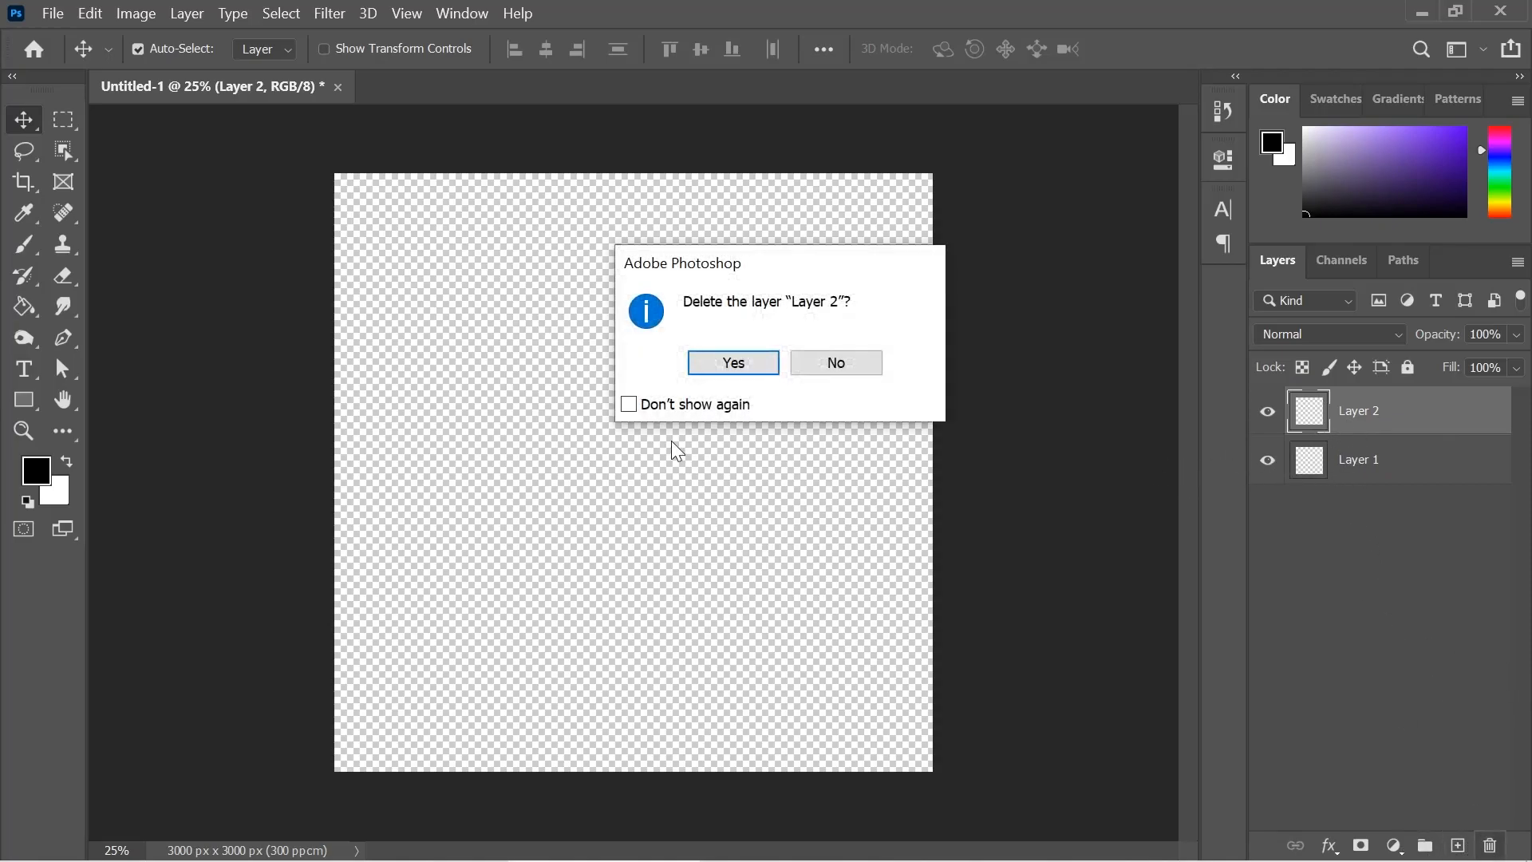
click(716, 371)
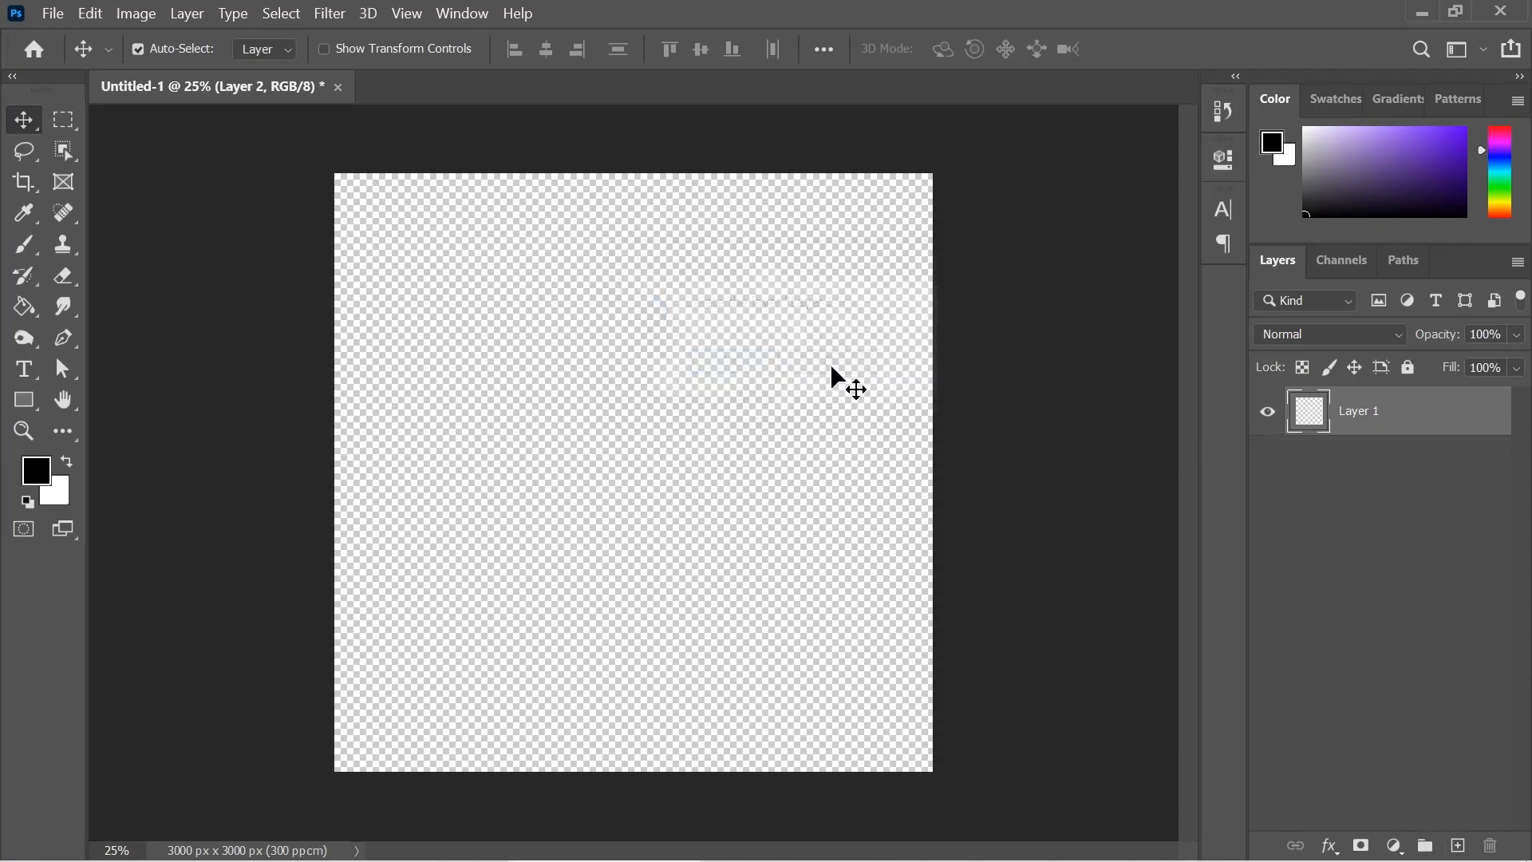
Rename Layer 1 to "background" and fill it with the black foreground color using the Paint Bucket
double_click(1368, 416)
text(background)
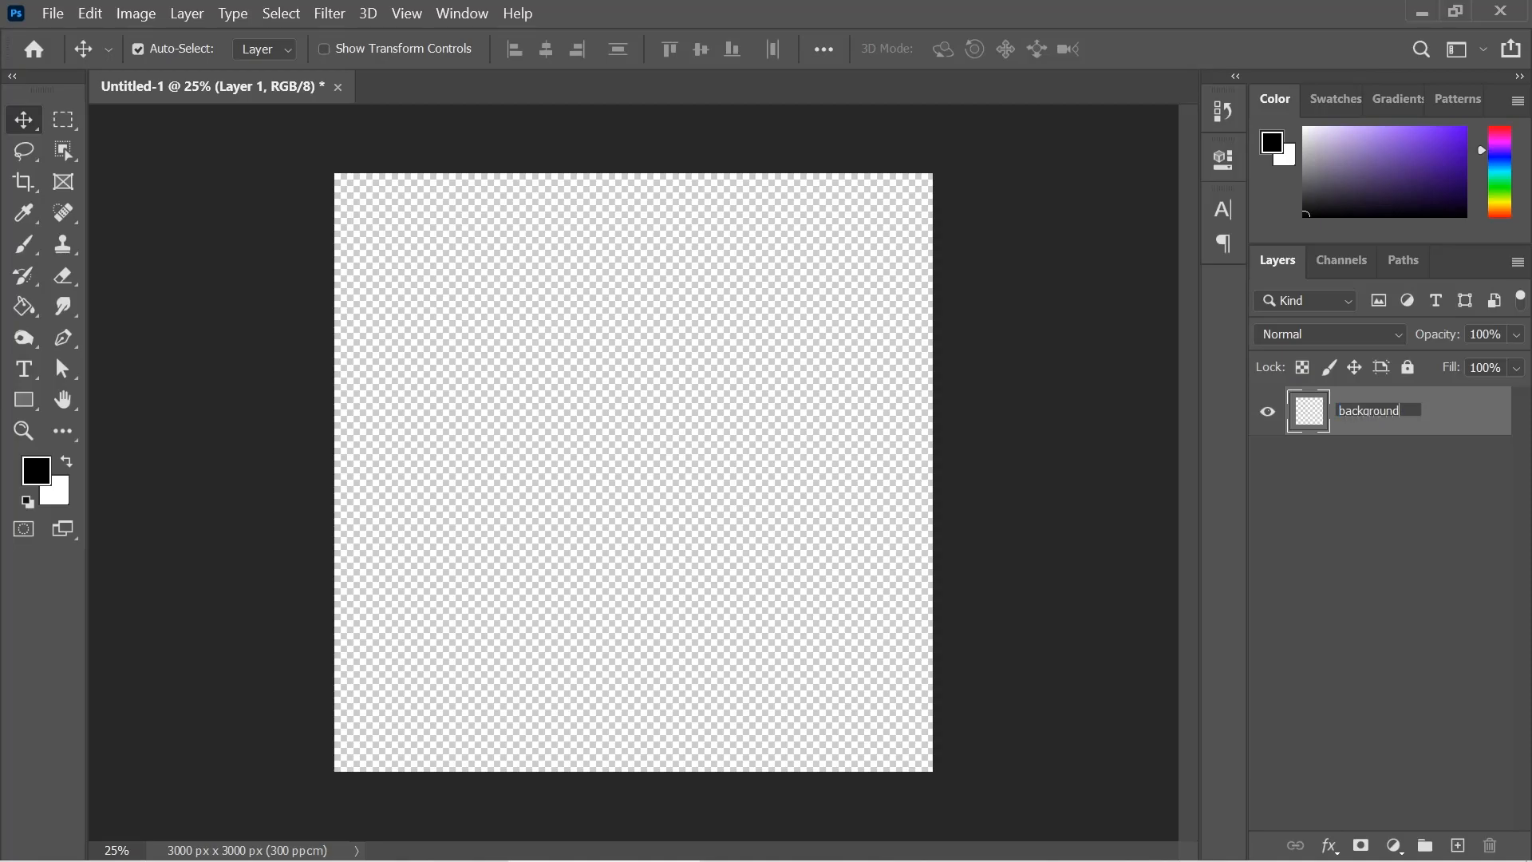
click(1380, 466)
click(1360, 416)
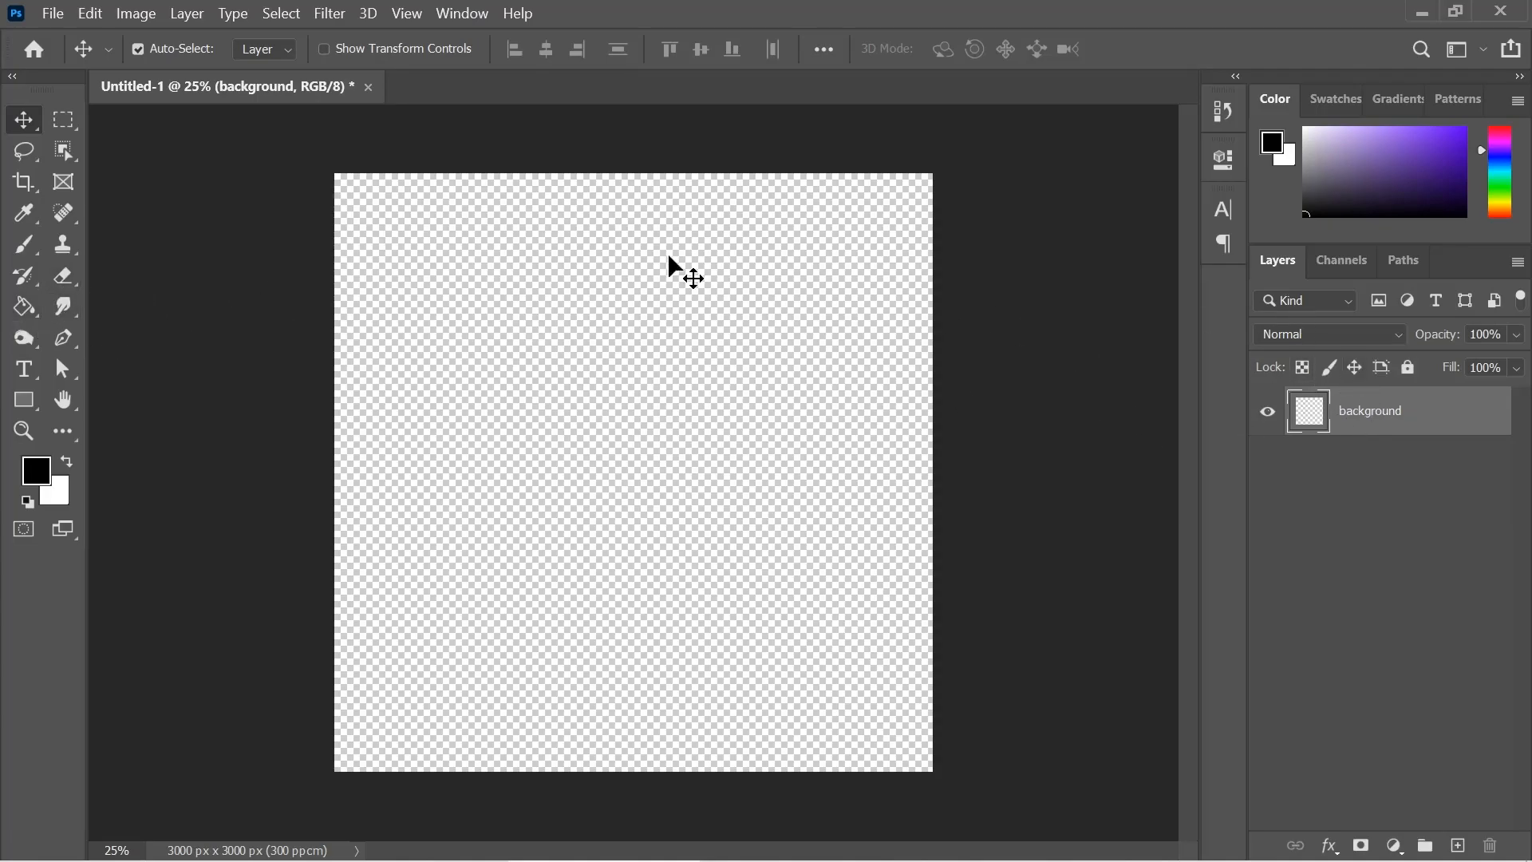
click(24, 304)
click(675, 439)
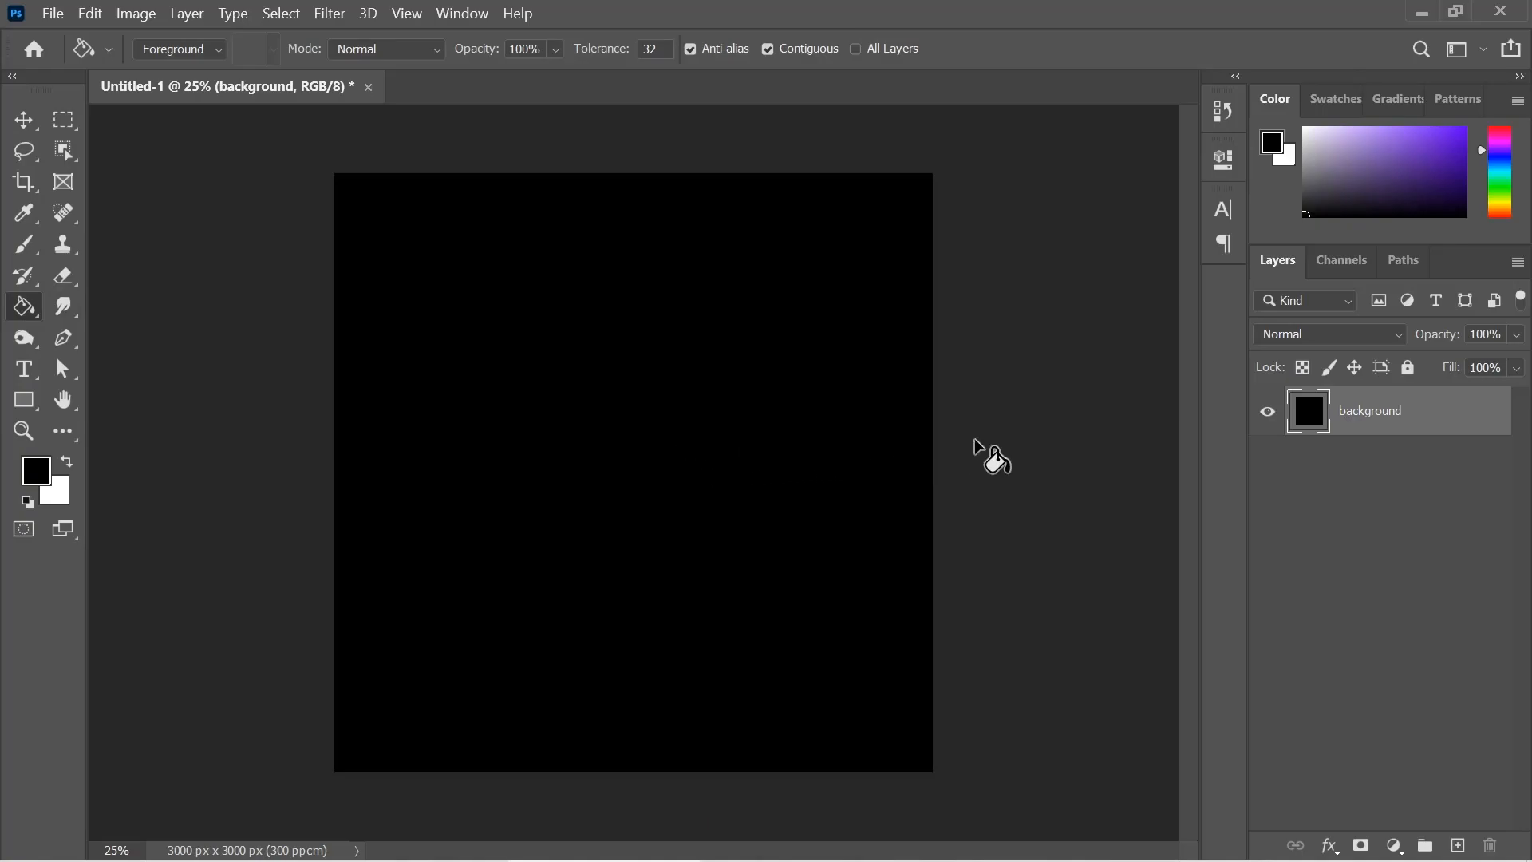
Add a new layer above the background layer and name it "circle"
click(1458, 846)
double_click(1366, 413)
text(dircle)
key(Return)
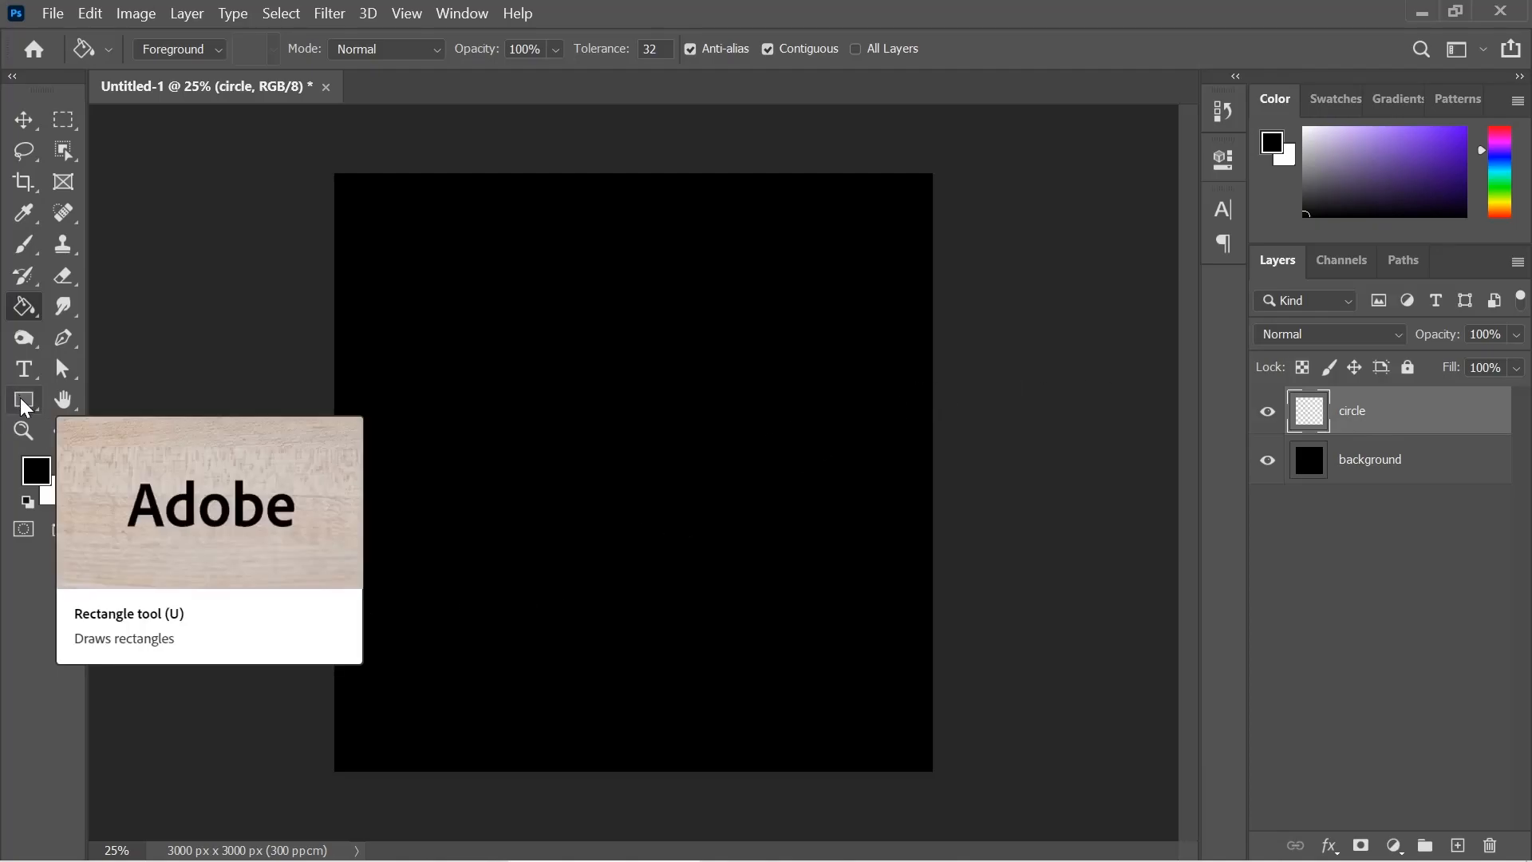
Choose the Ellipse tool in Shape mode and set its fill to the blue #266bdf
drag(22, 401, 95, 399)
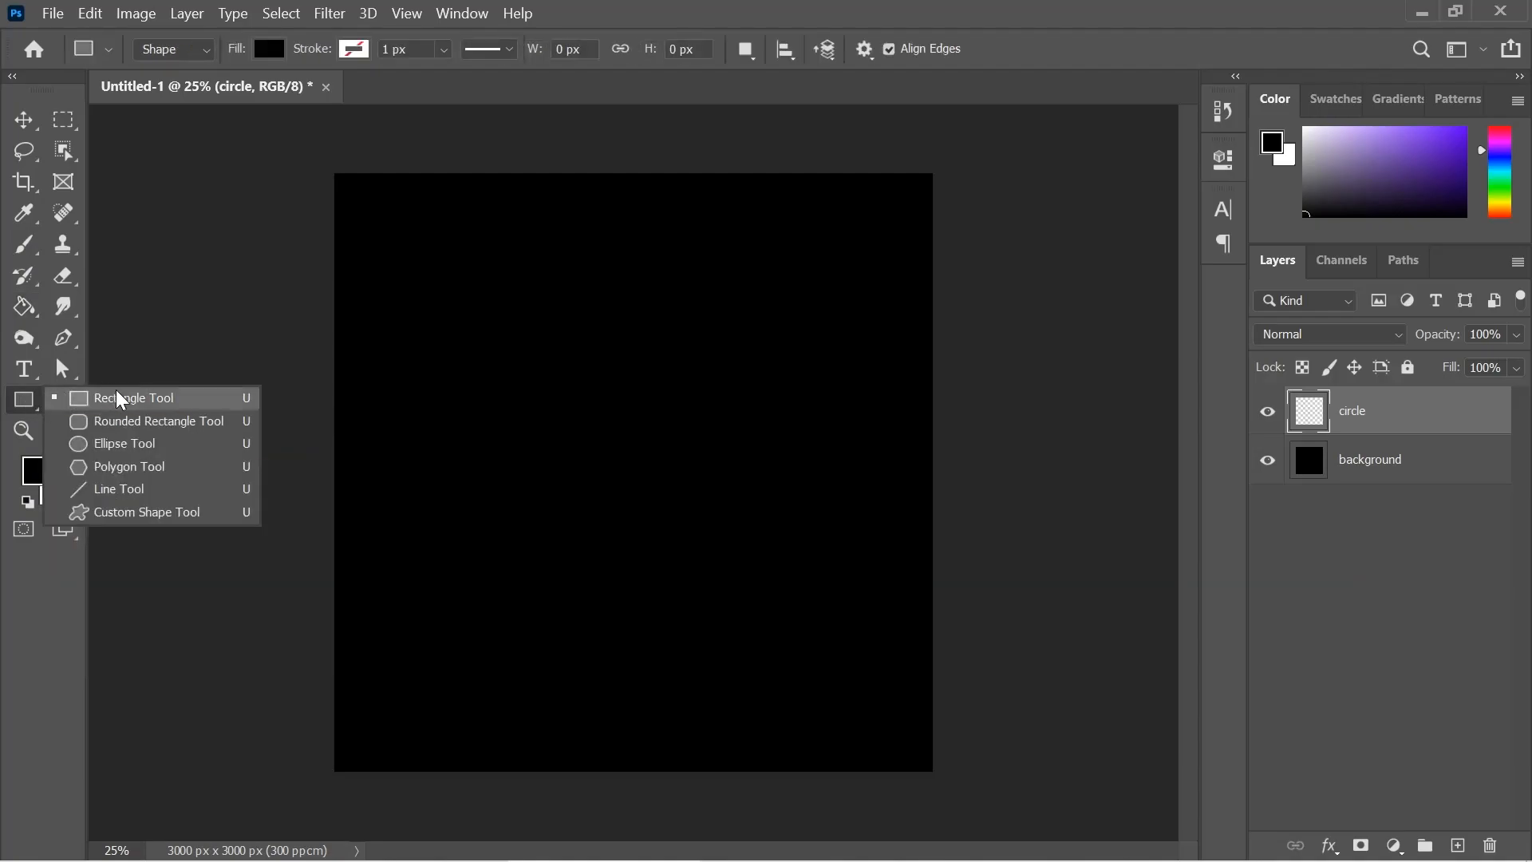
click(149, 445)
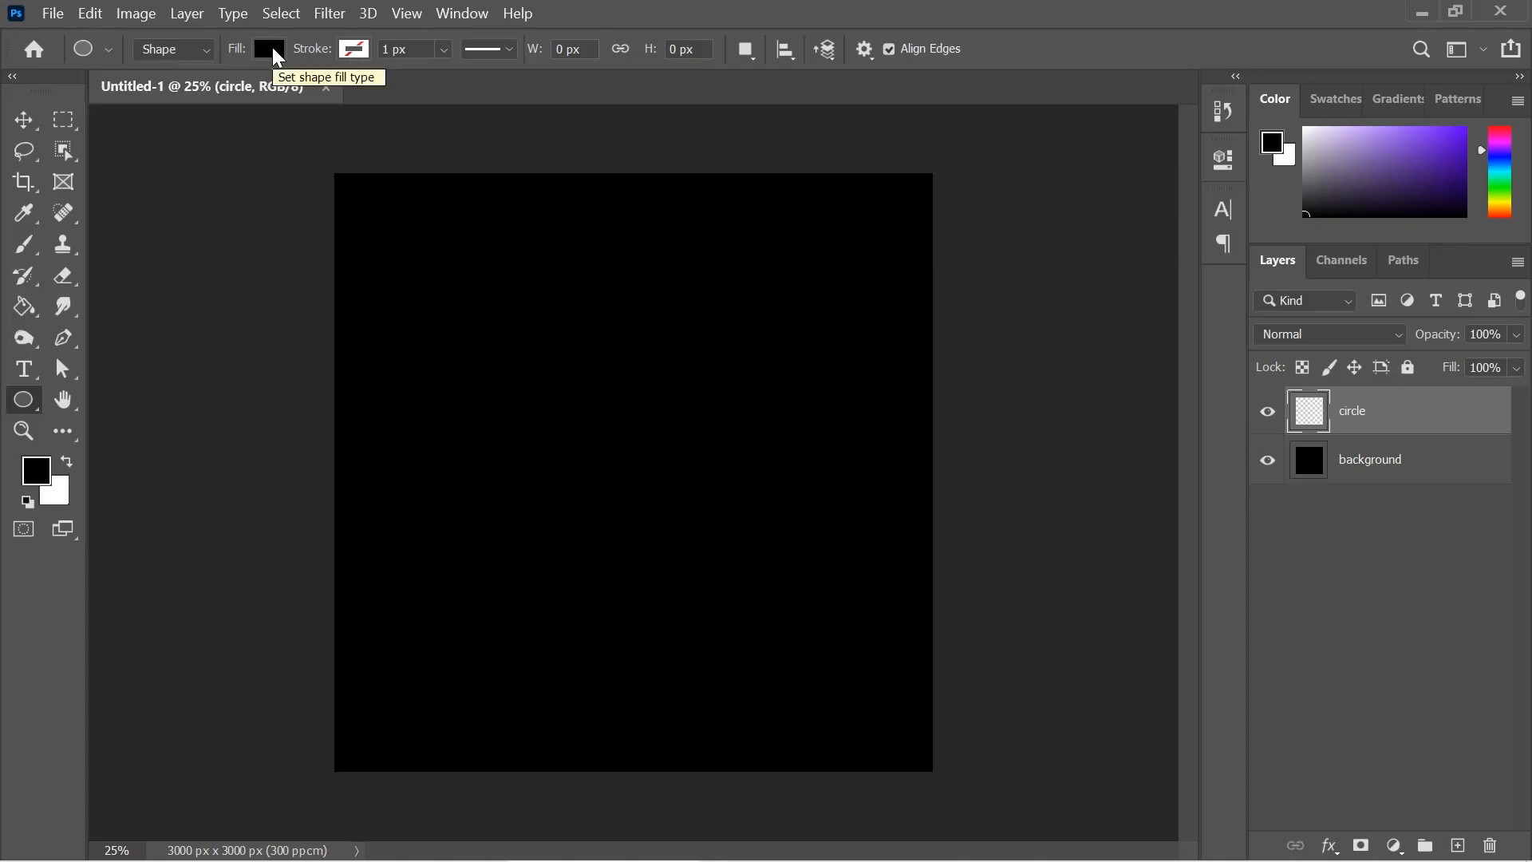
click(273, 50)
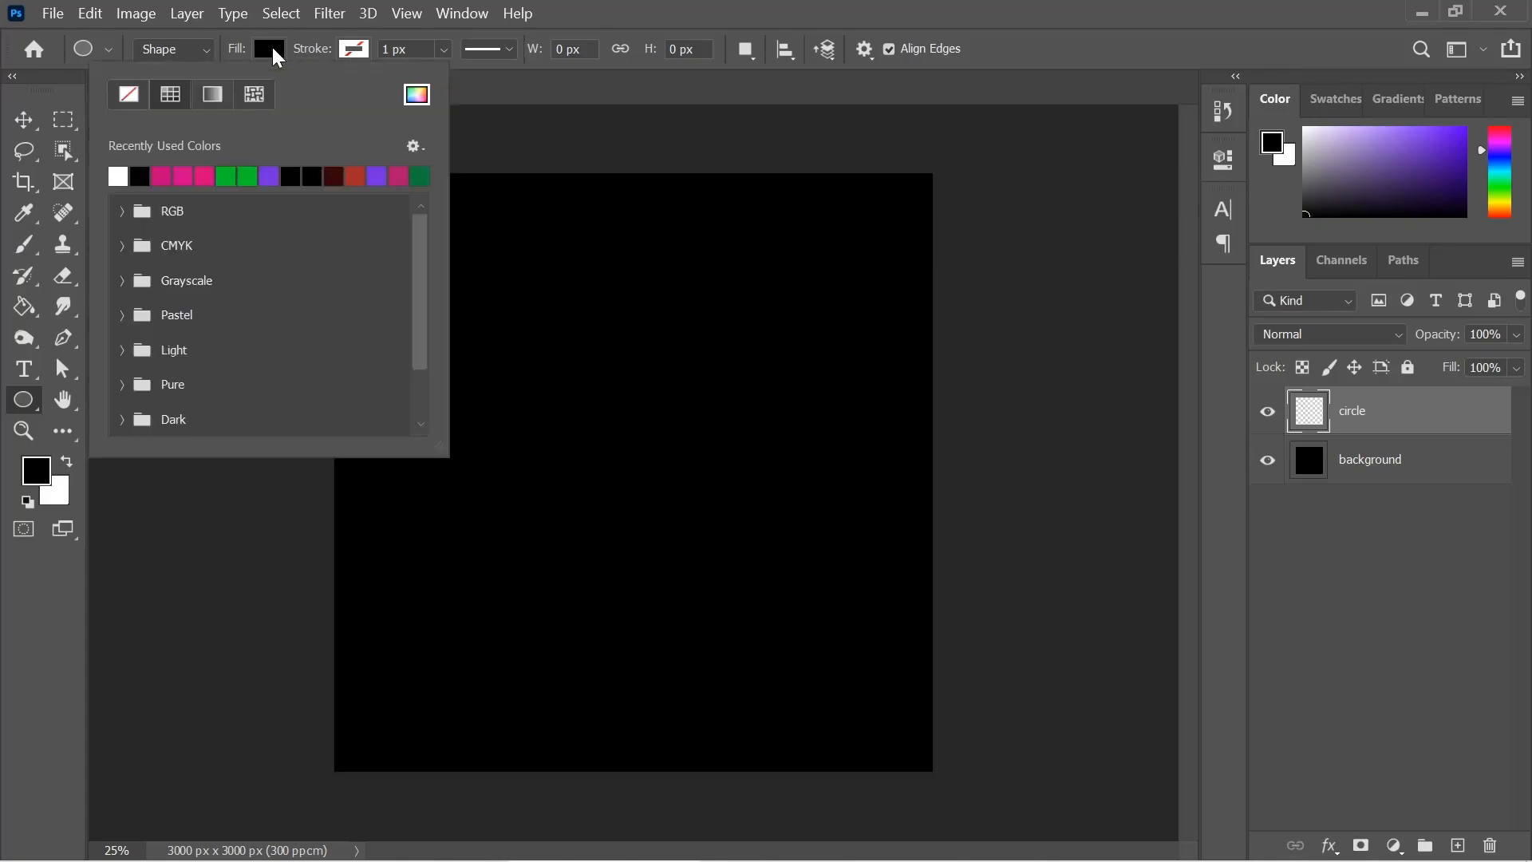
click(417, 99)
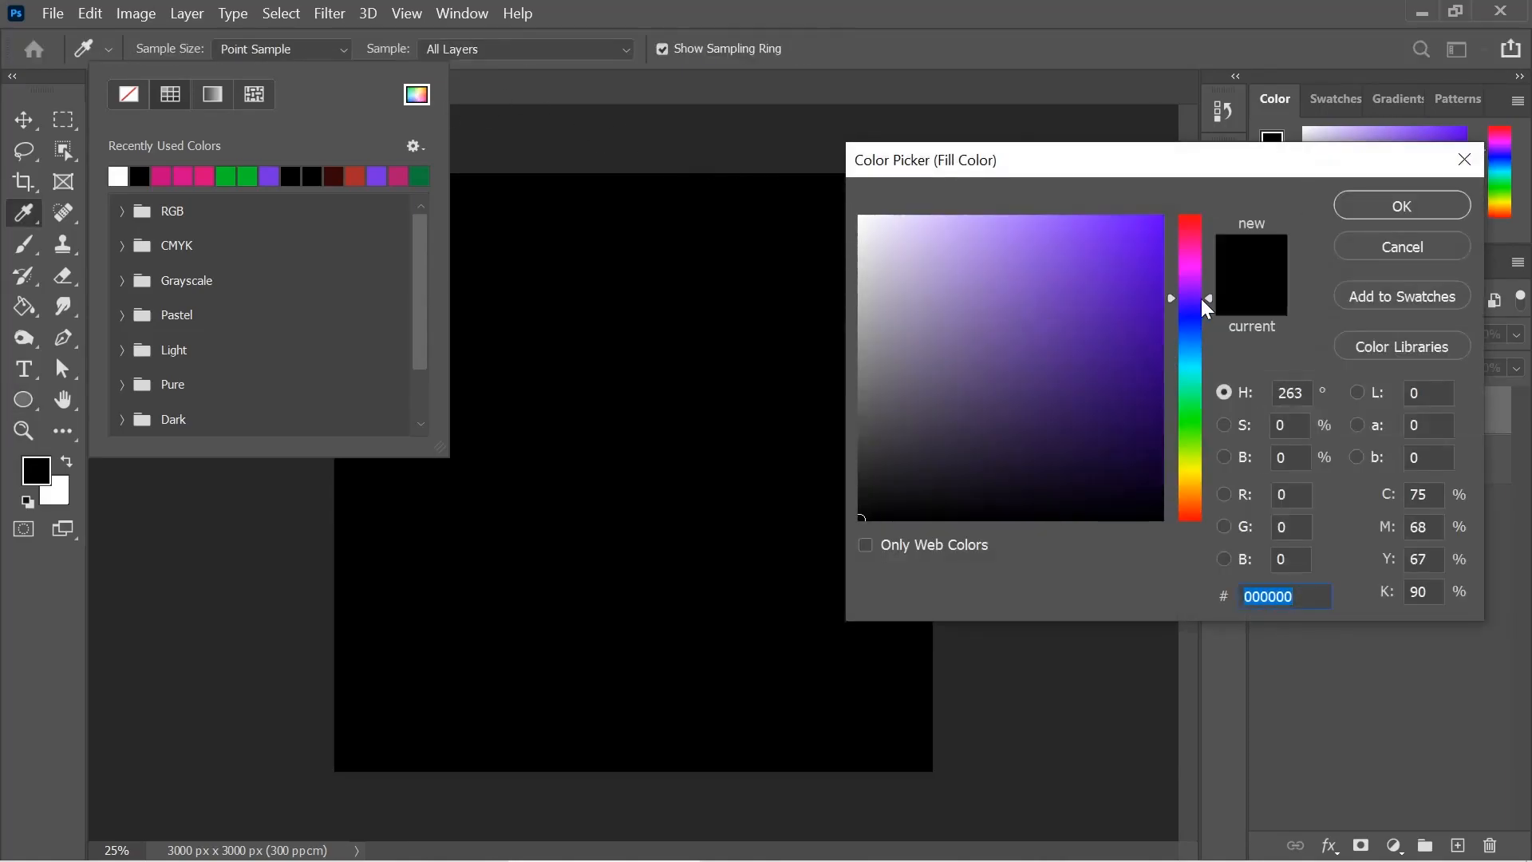
drag(1208, 296, 1192, 335)
drag(1070, 322, 1134, 253)
click(1133, 318)
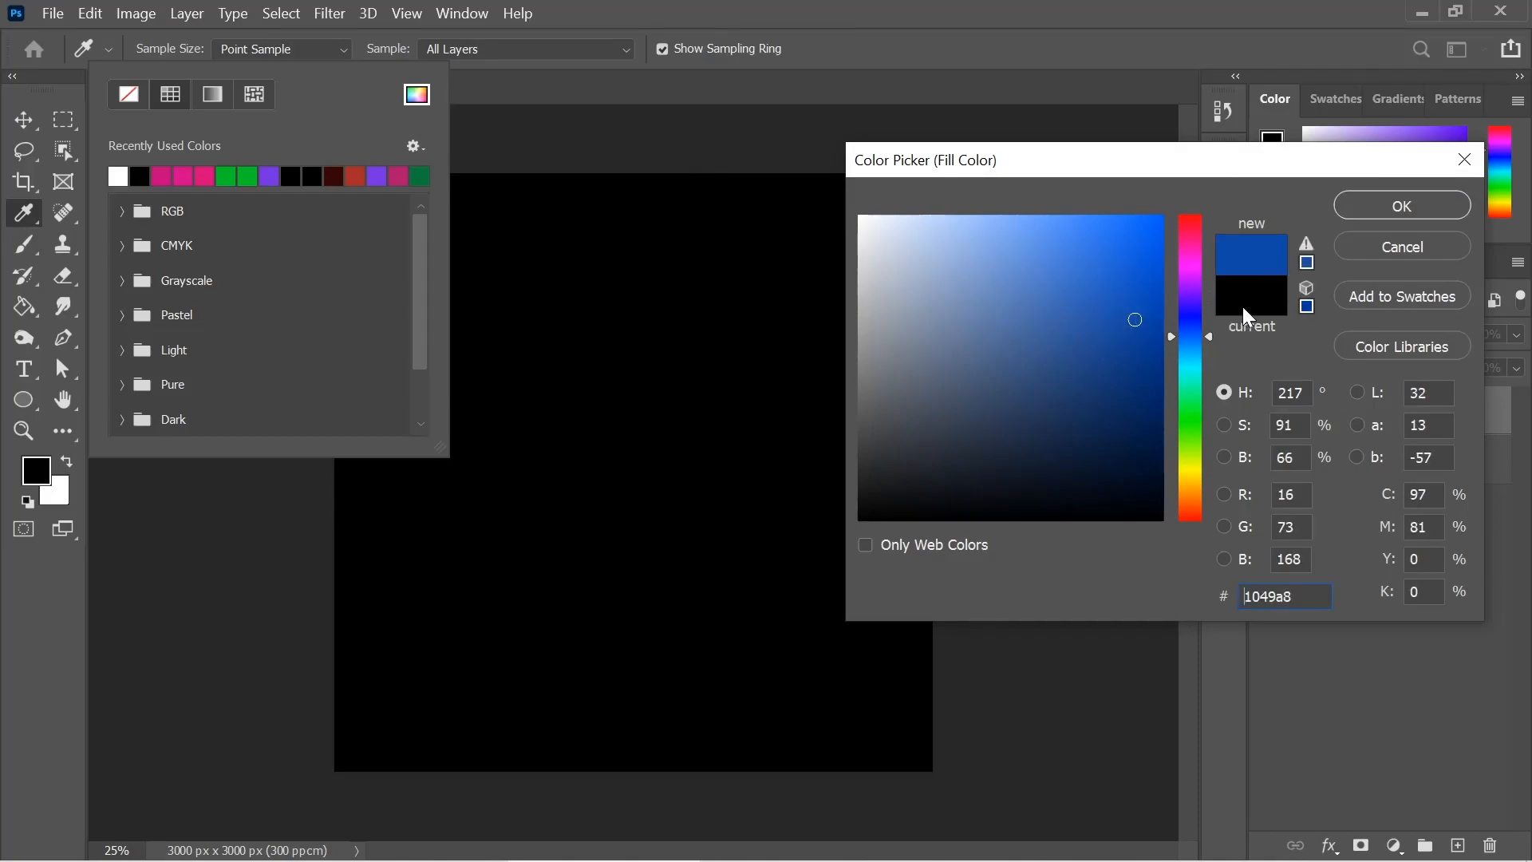
drag(1050, 284, 1113, 253)
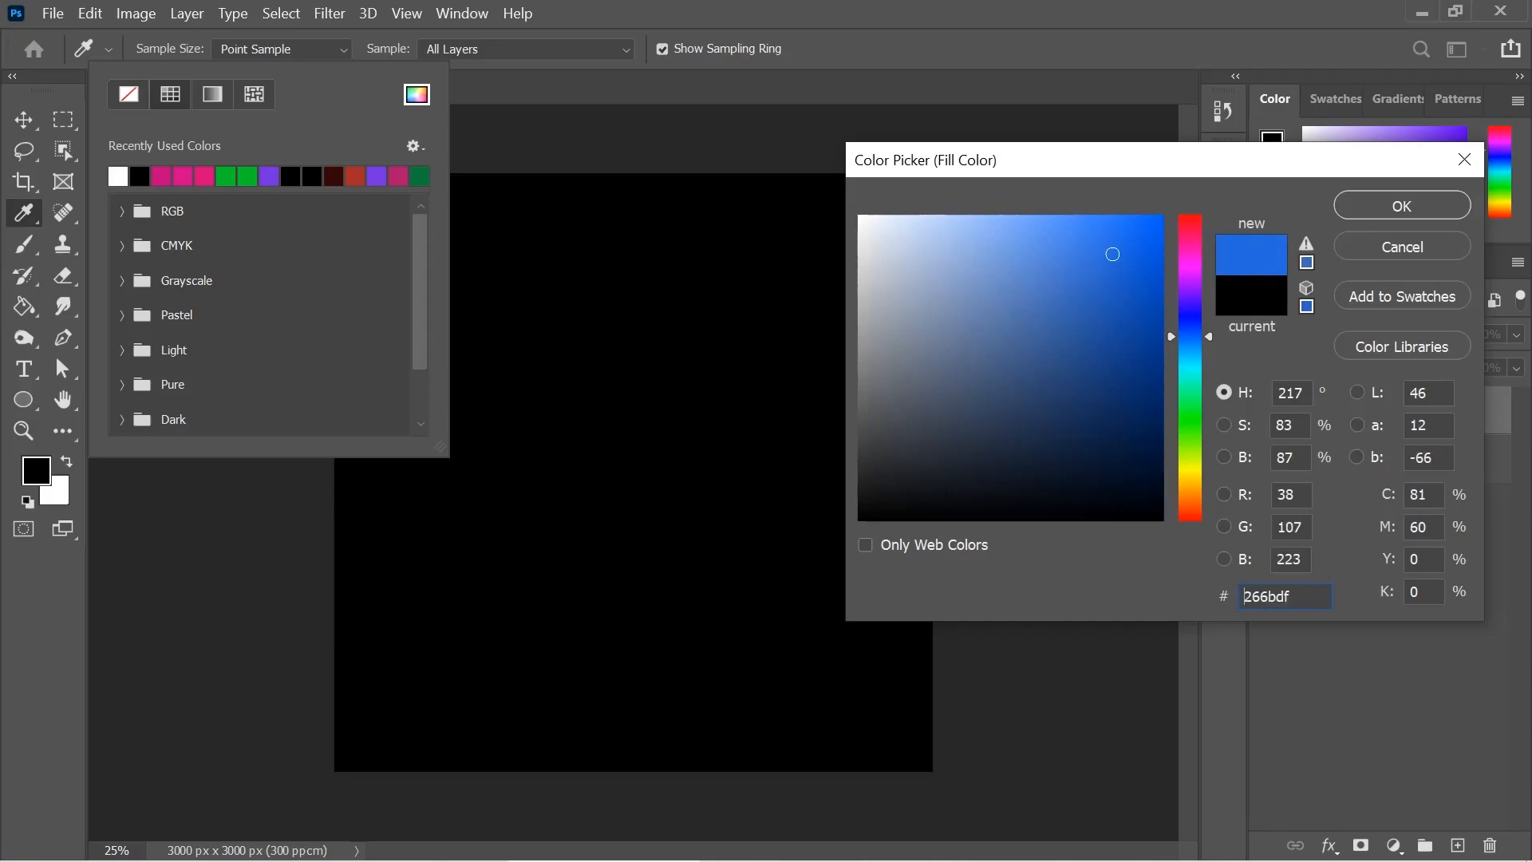
key(ctrl+a)
click(1402, 209)
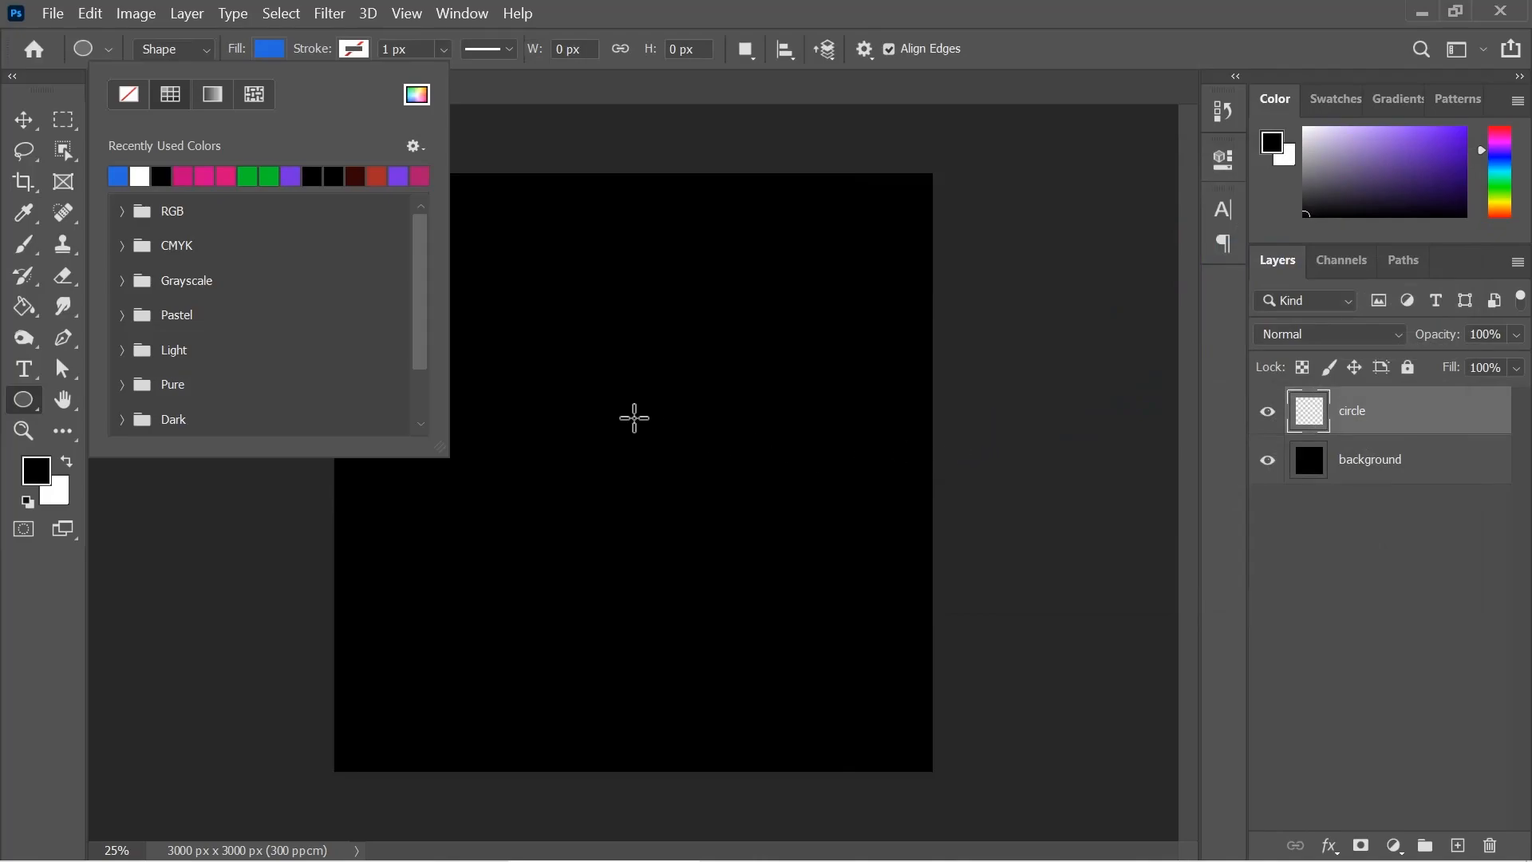
Draw a blue circle about 1020 px in diameter on the circle layer, slightly above and left of the canvas centre
click(471, 328)
drag(471, 329, 674, 721)
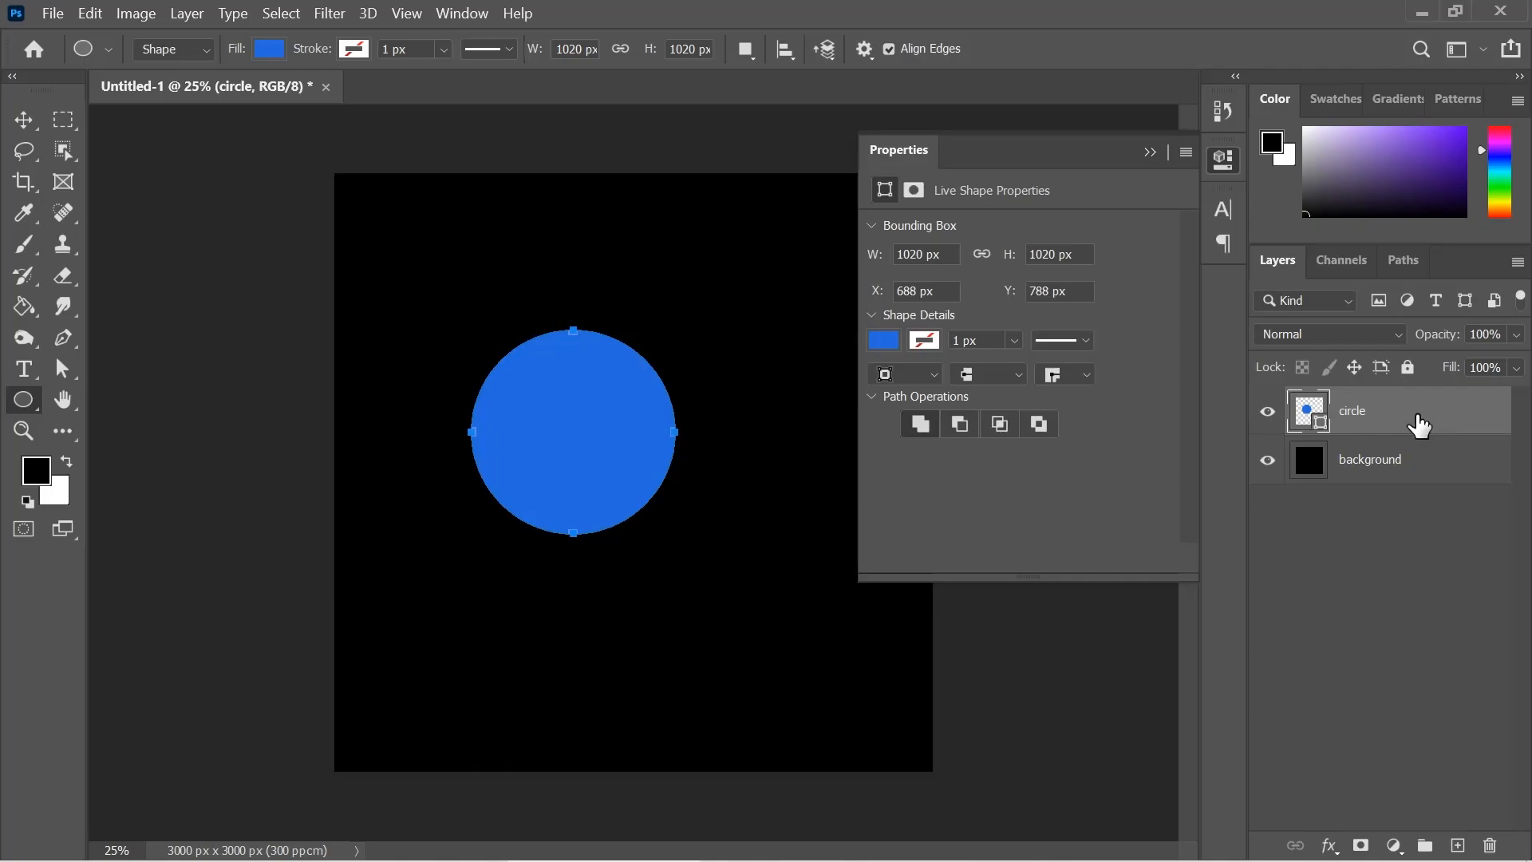
click(1153, 153)
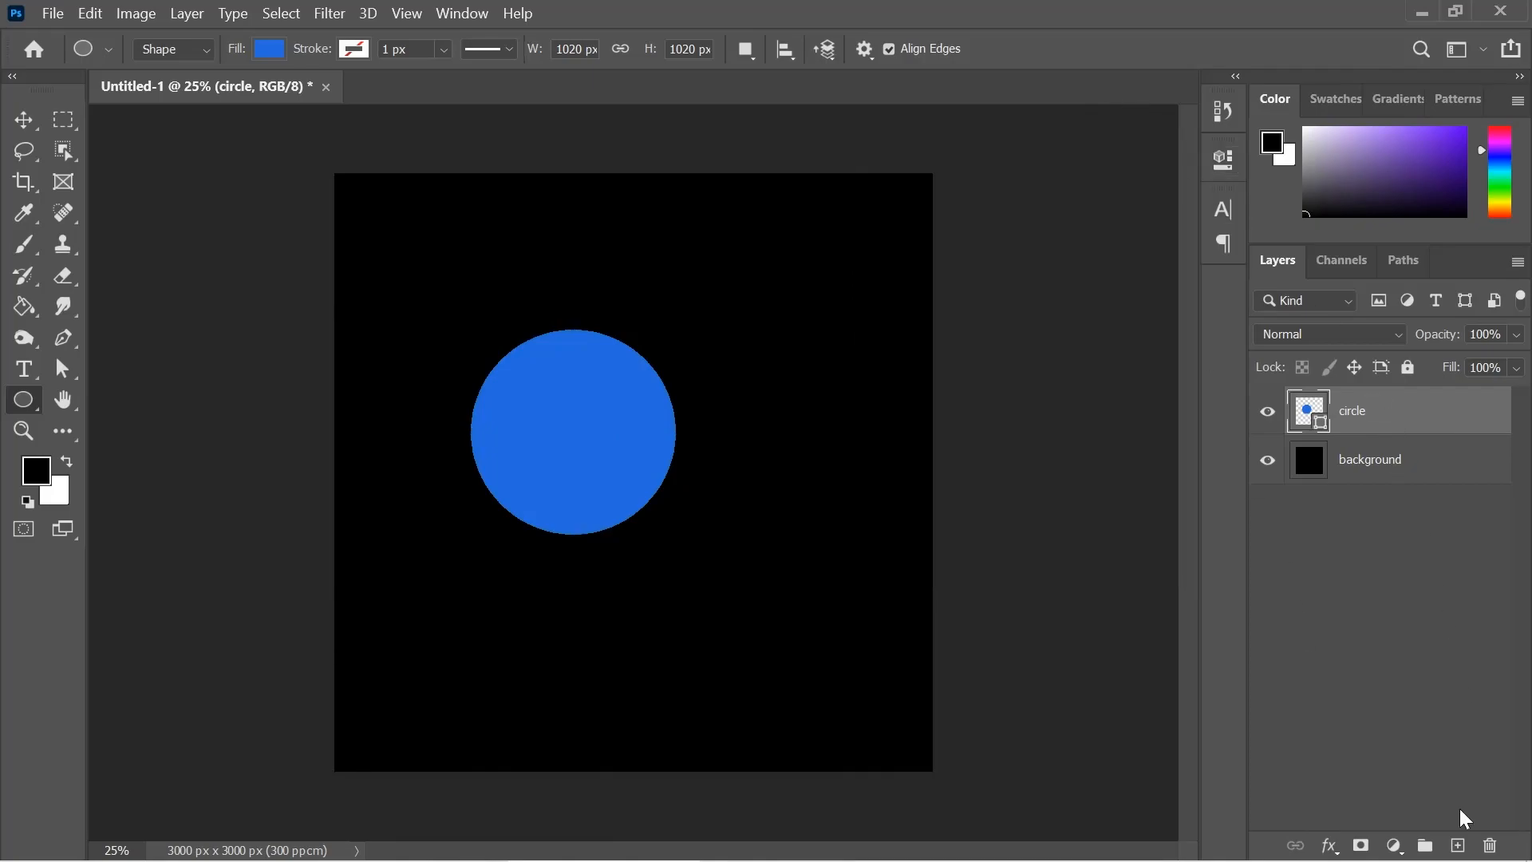
Add a new layer above the circle layer and set the Rectangle tool's fill to the recently used red
click(1458, 845)
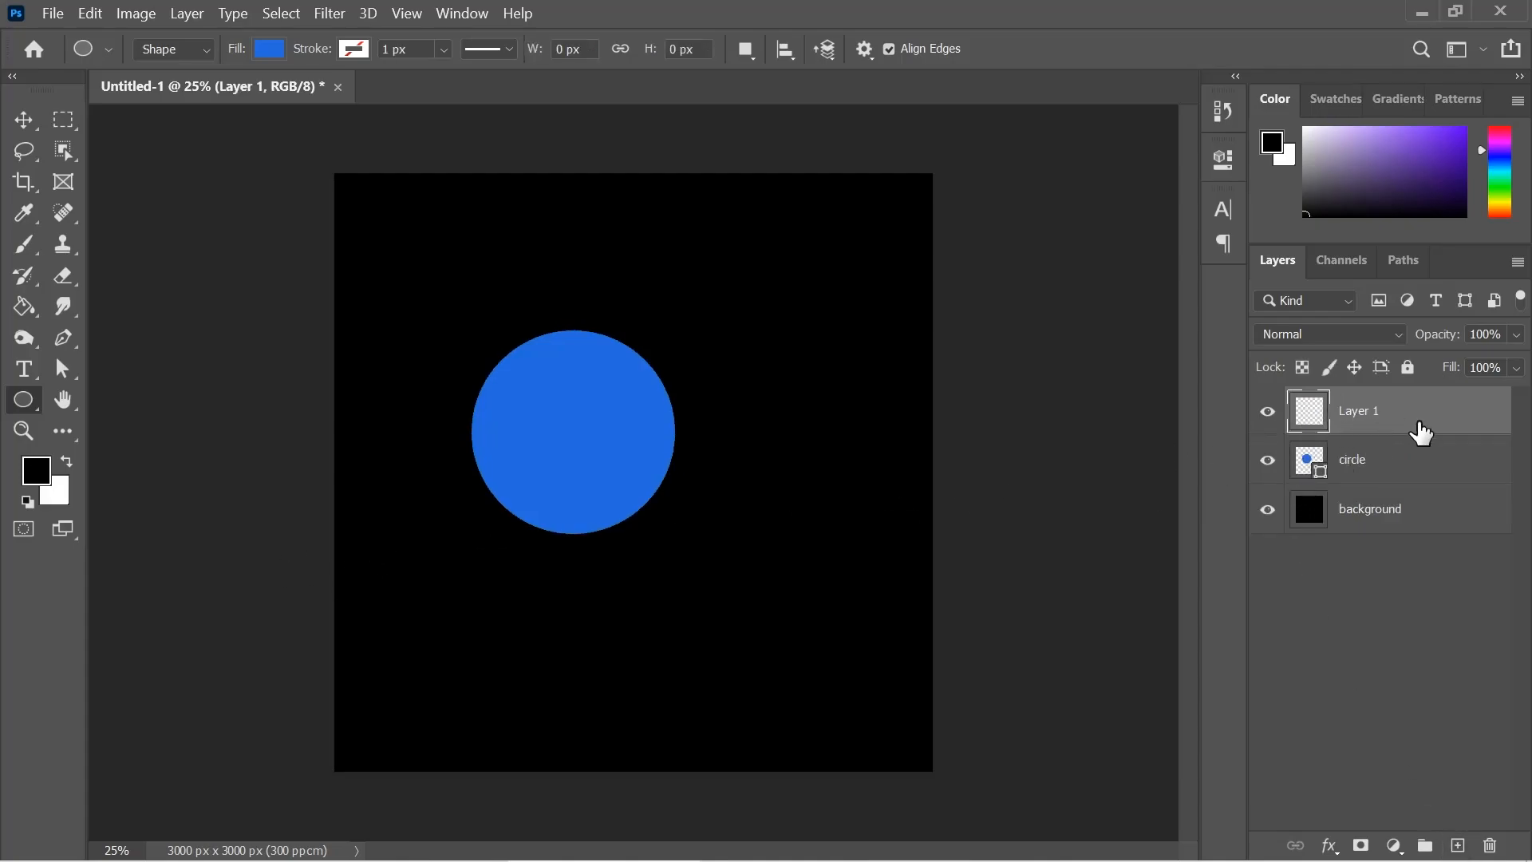
right_click(36, 415)
click(120, 396)
click(269, 50)
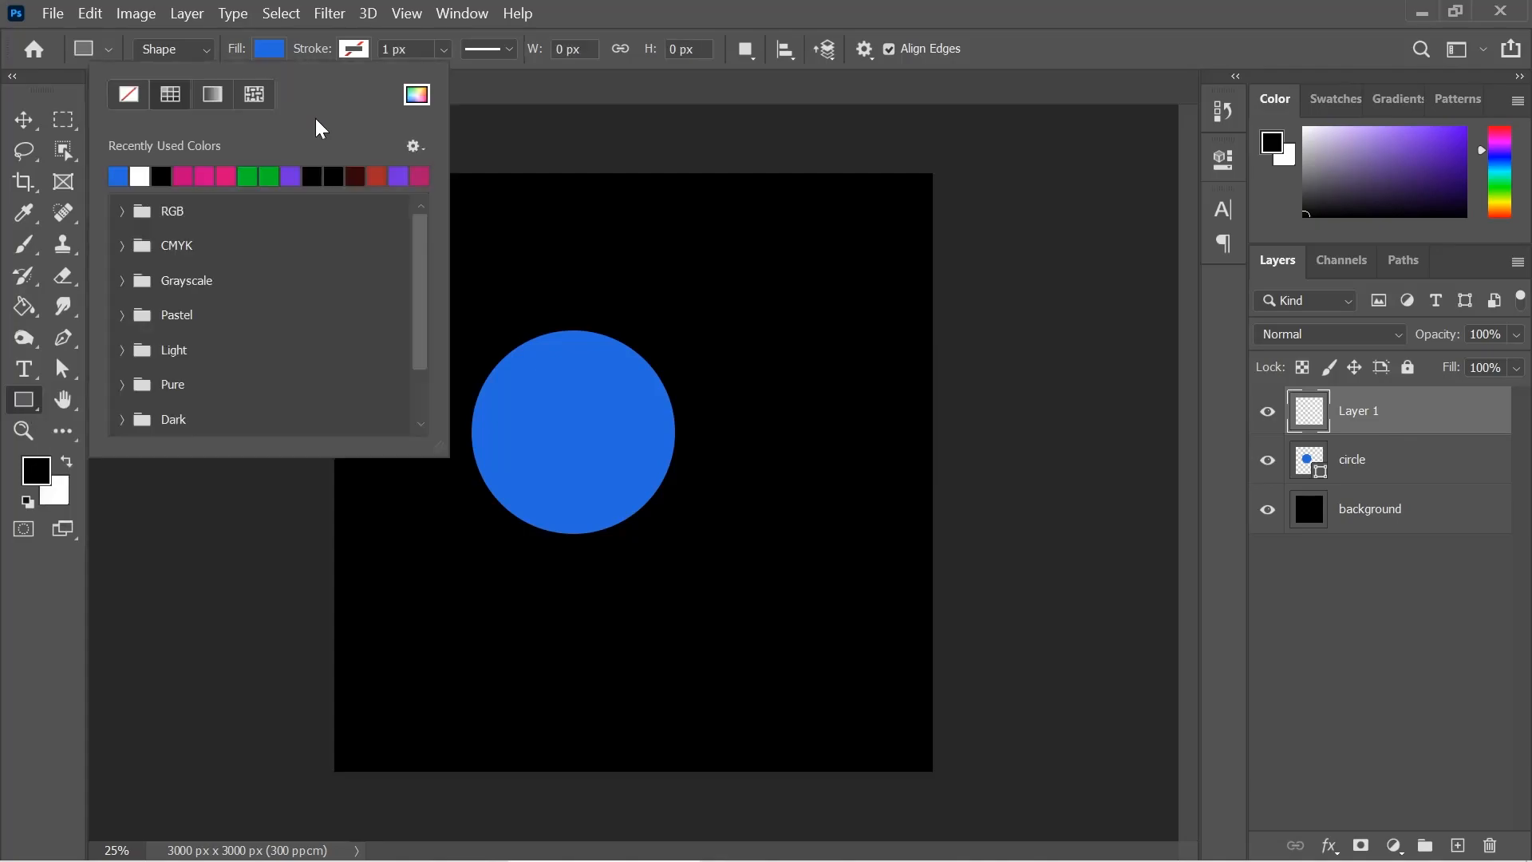
click(378, 175)
click(269, 49)
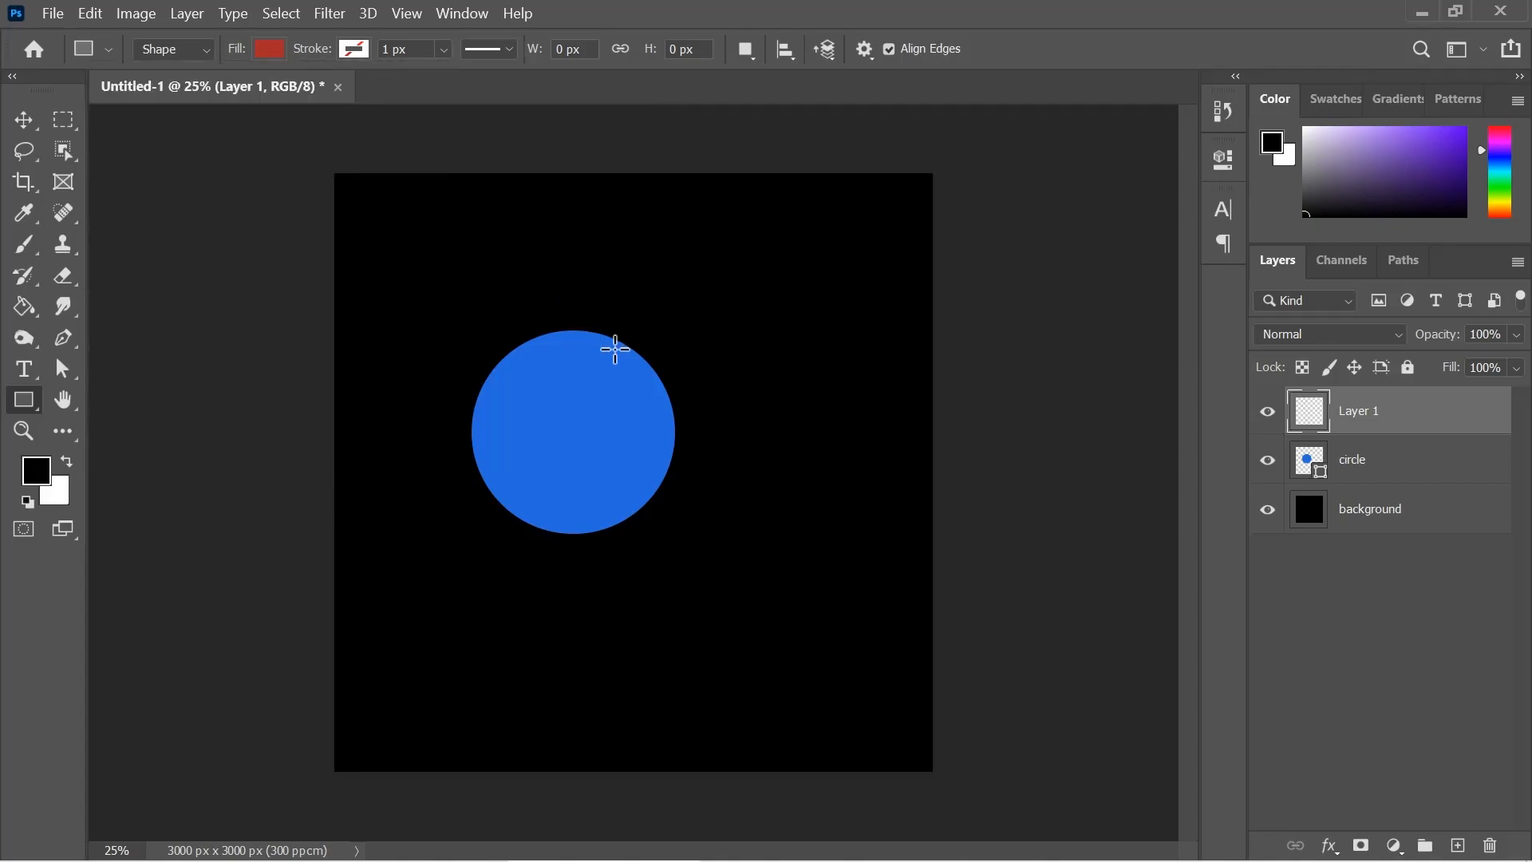
Draw a red rectangle about 1484 x 877 px overlapping the upper-right part of the blue circle
drag(576, 277, 872, 452)
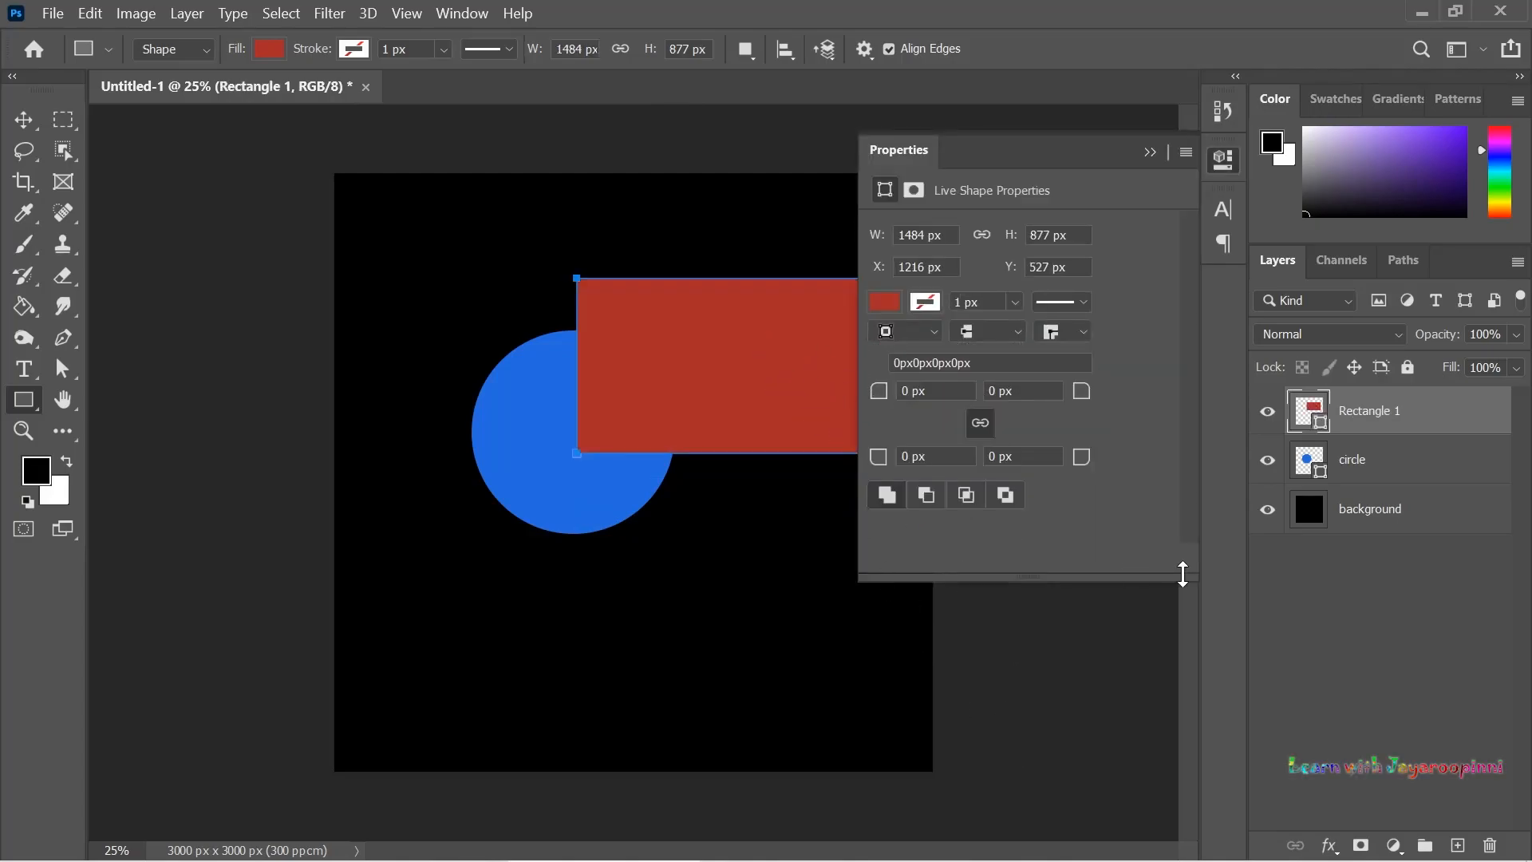
right_click(21, 407)
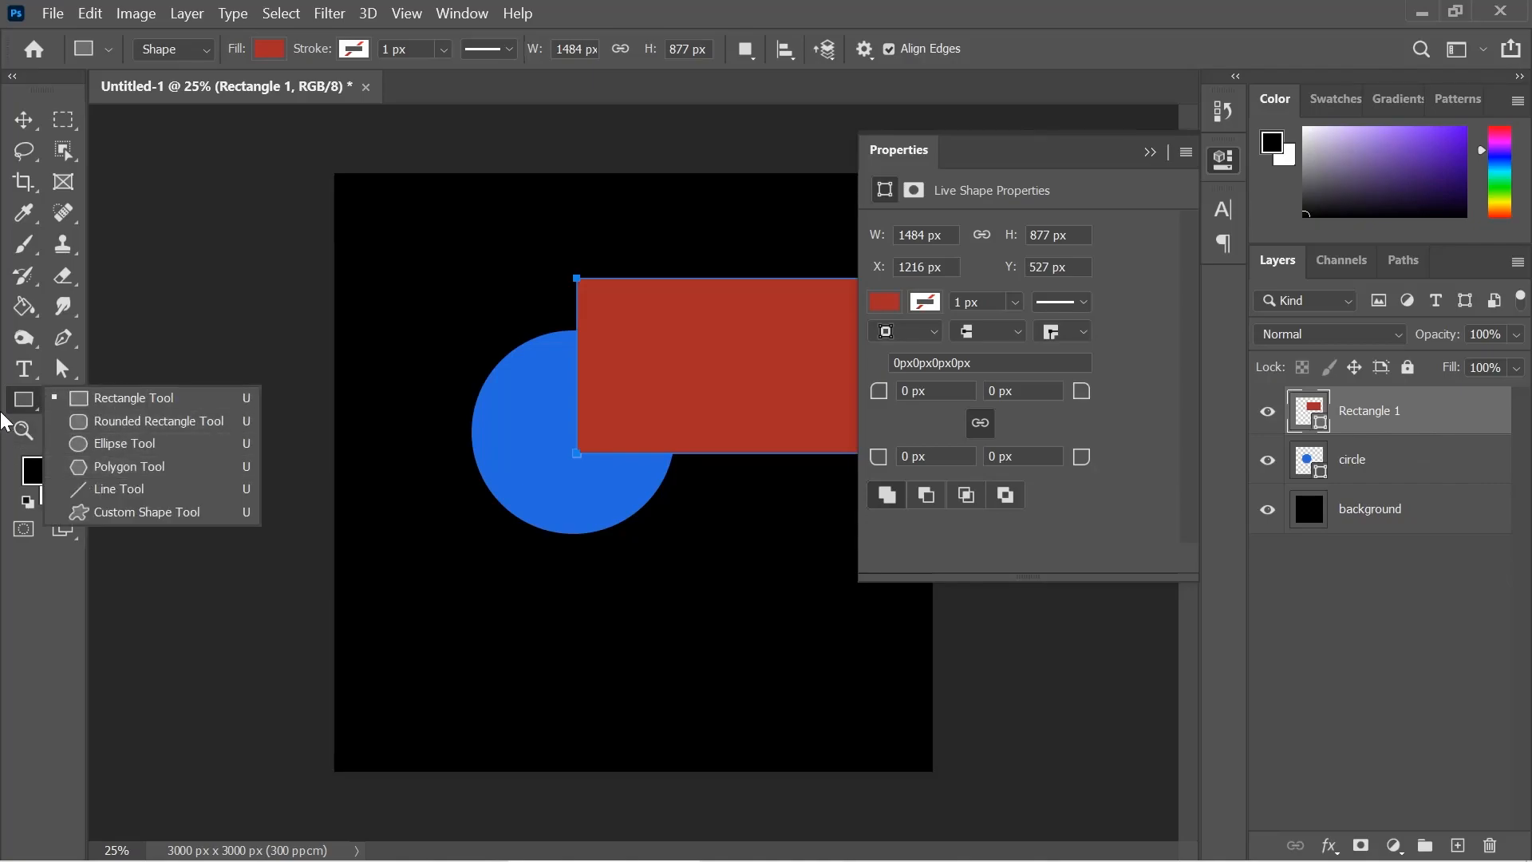
click(120, 397)
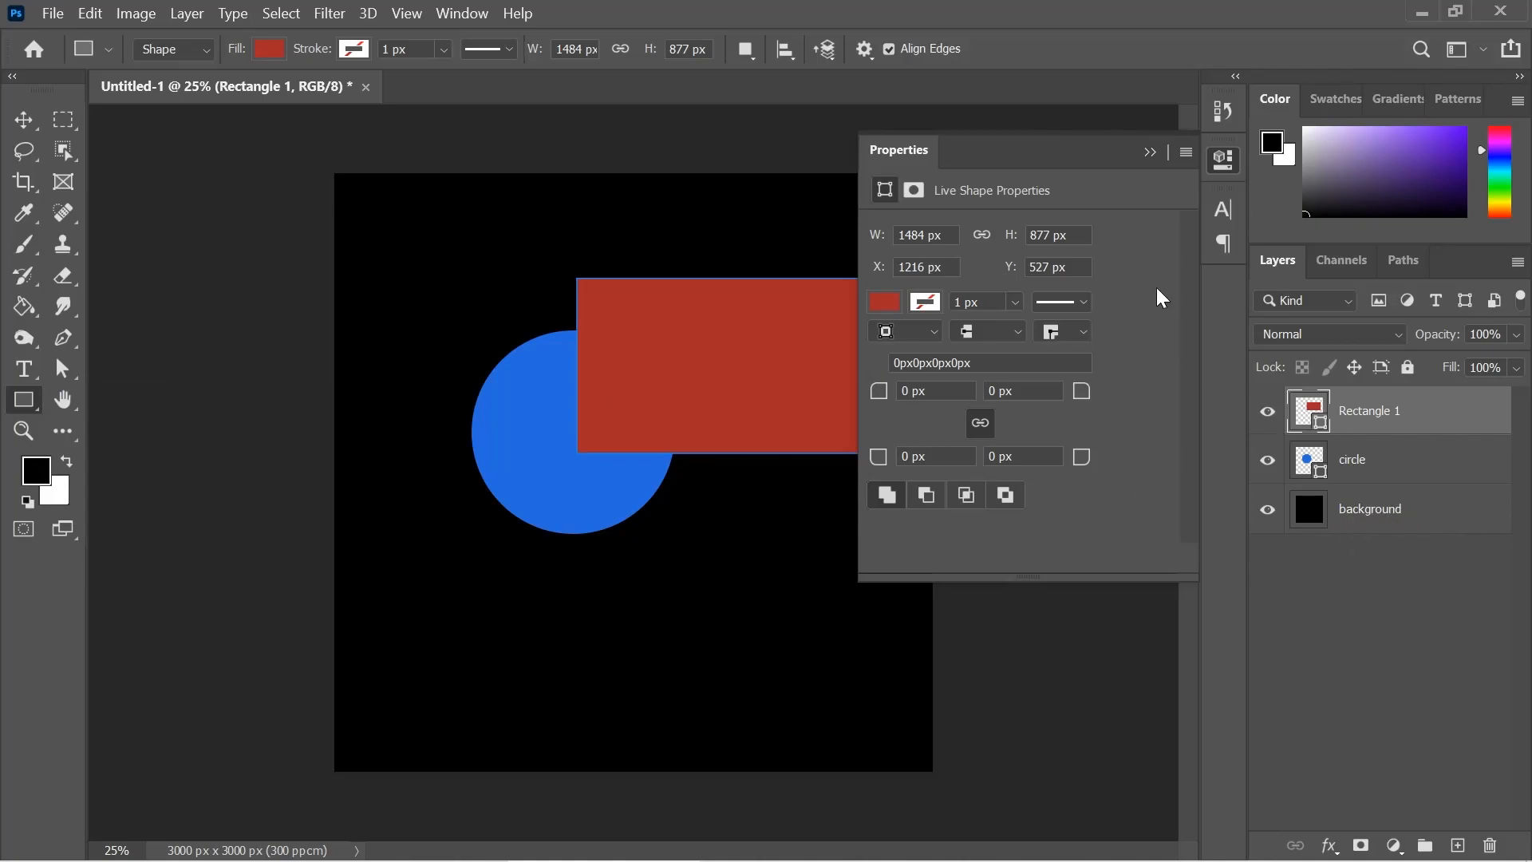
click(1149, 153)
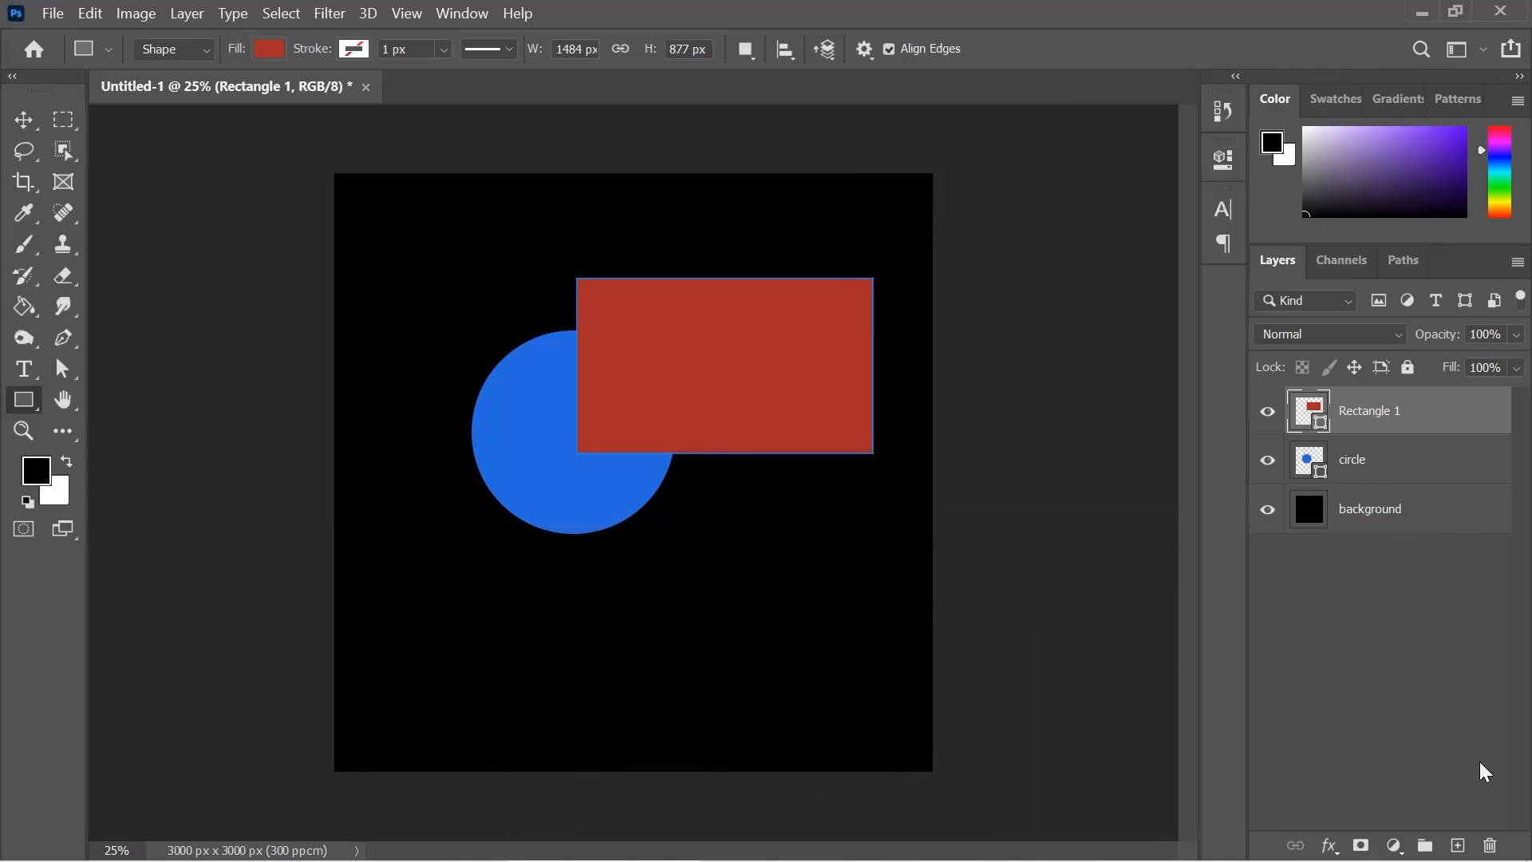
Move the circle layer above the Rectangle 1 layer in the stacking order
click(1391, 532)
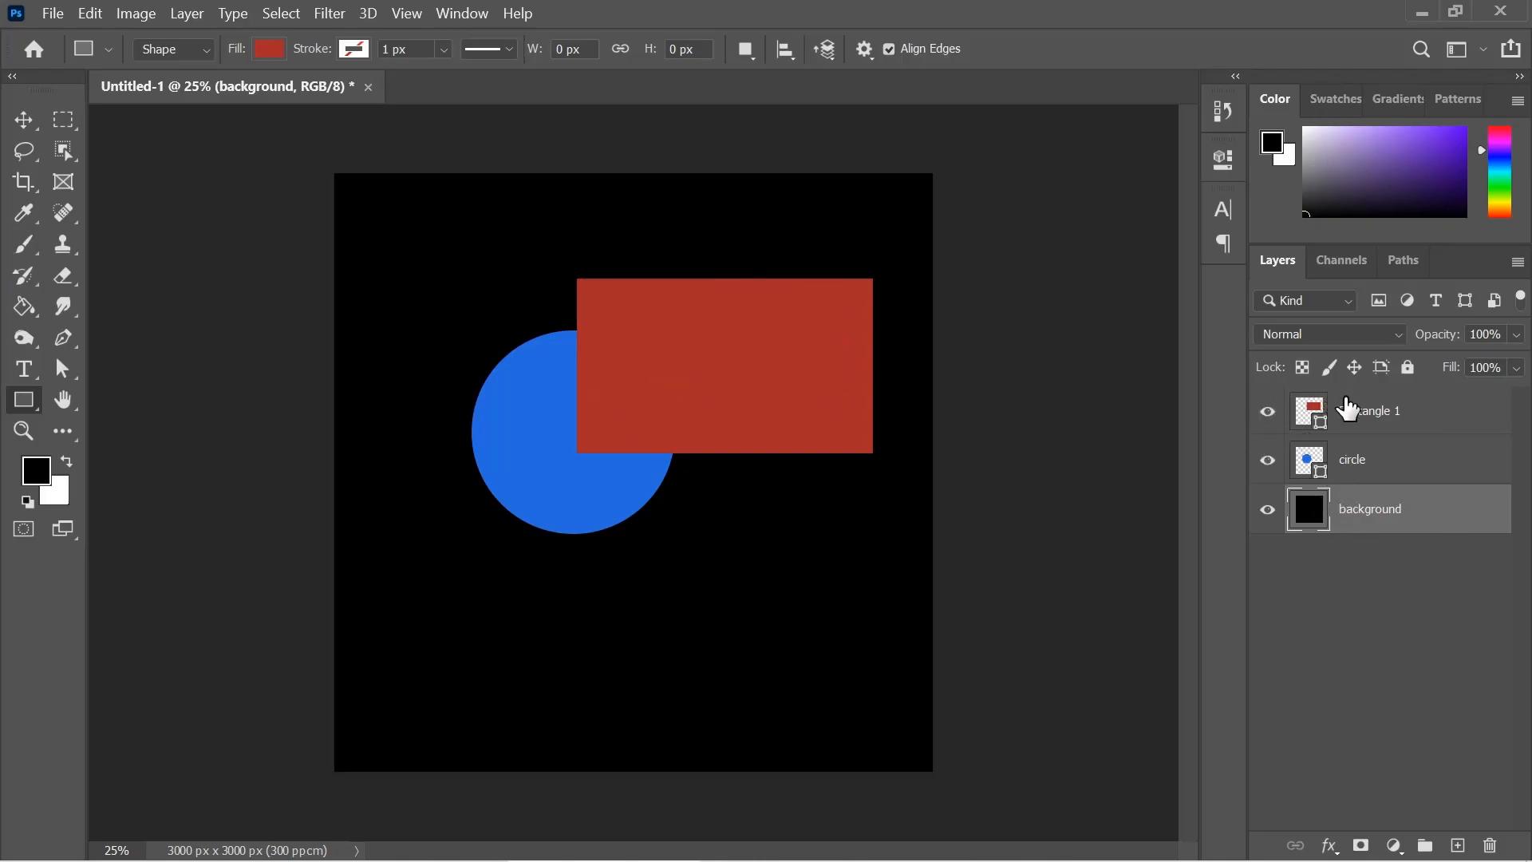
click(1393, 469)
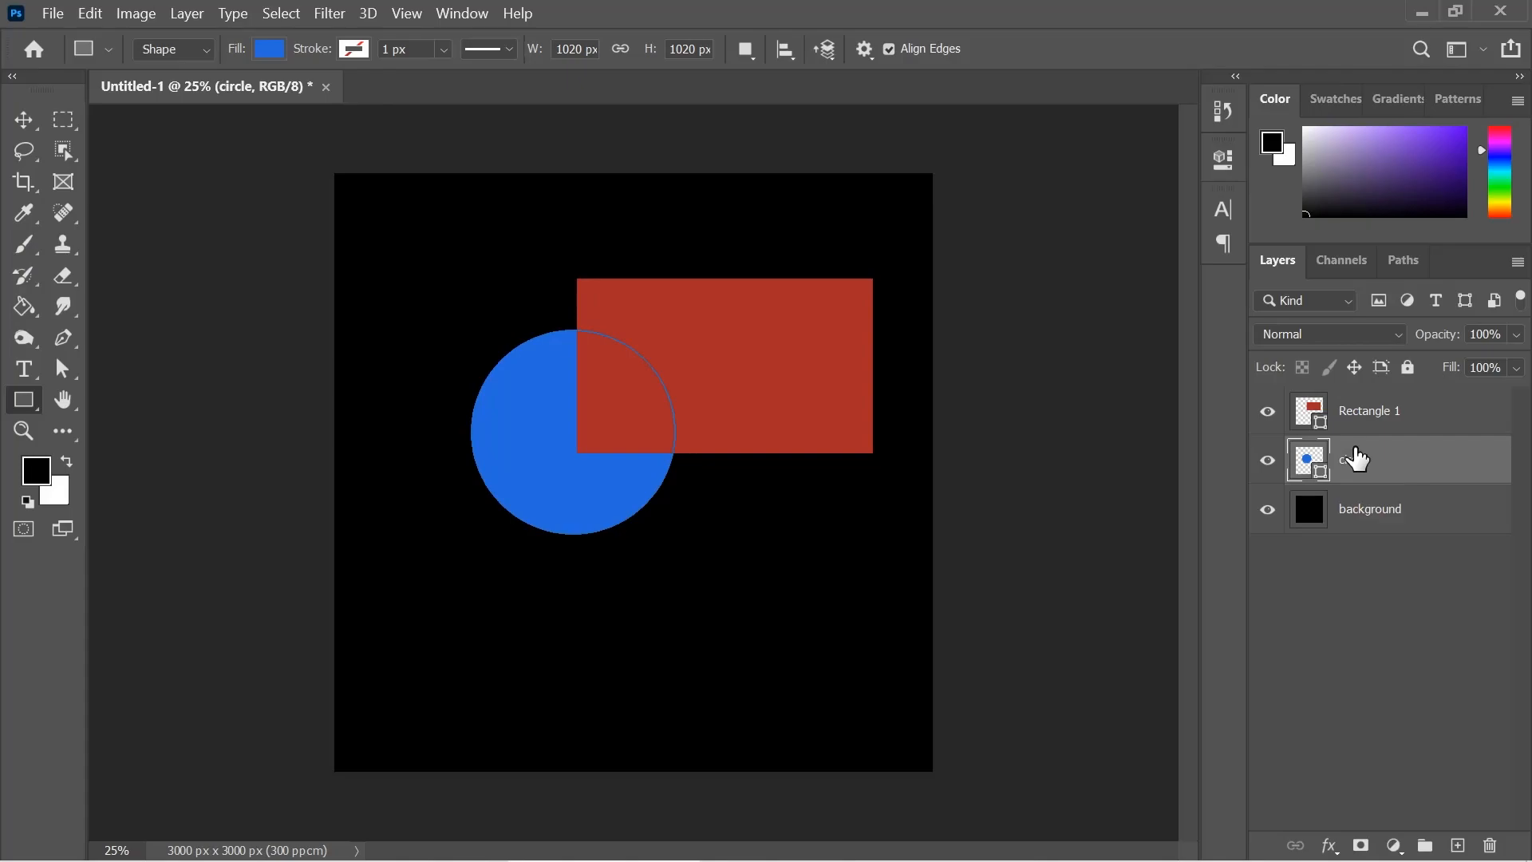
drag(1381, 468, 1365, 397)
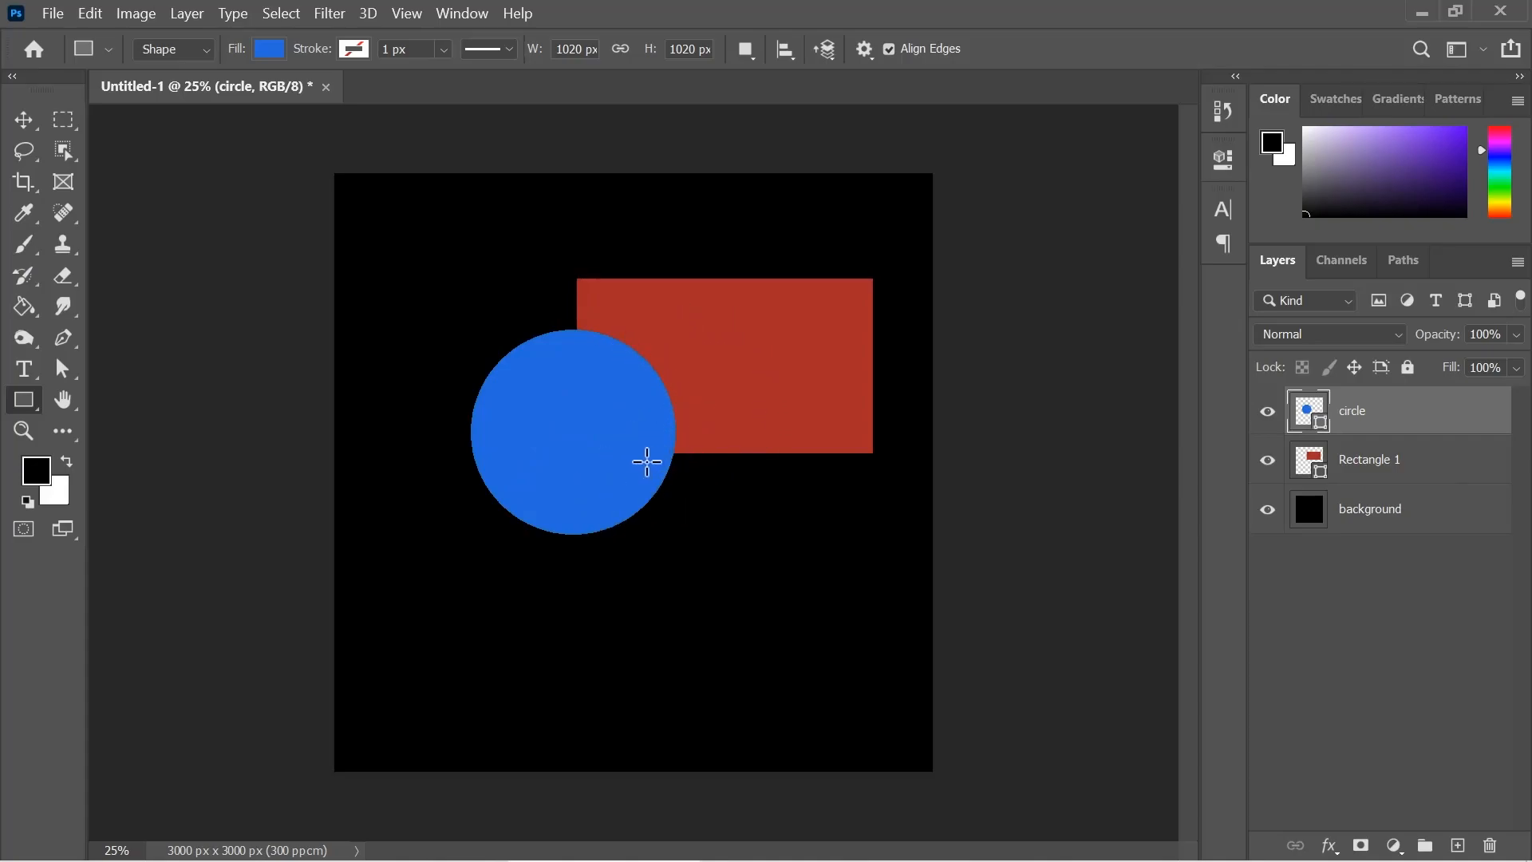
Hide and show the background, Rectangle 1 and circle layers one after another
click(1262, 540)
click(1269, 528)
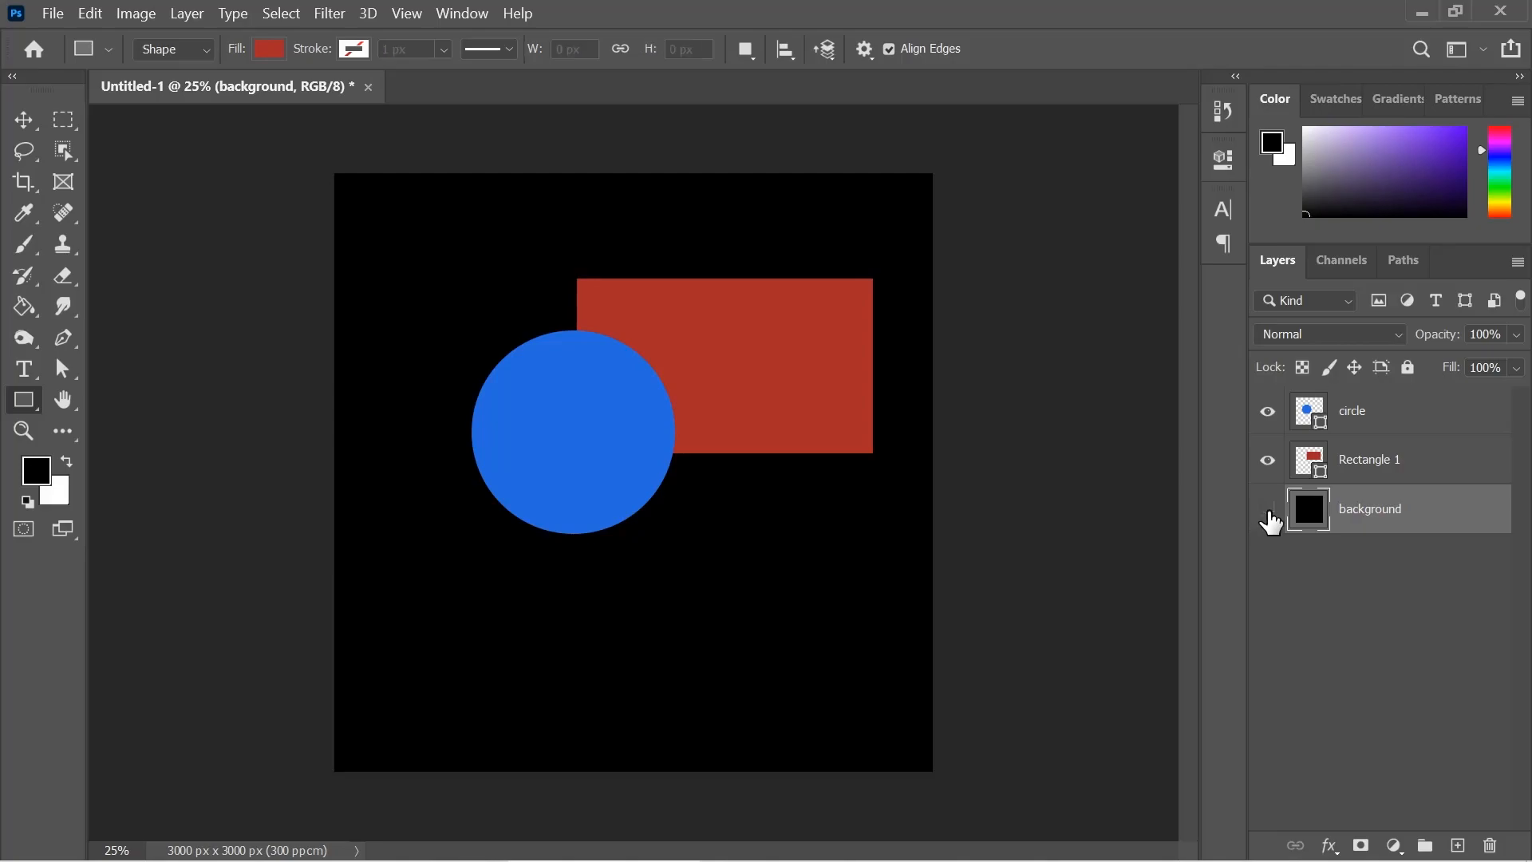
click(1268, 510)
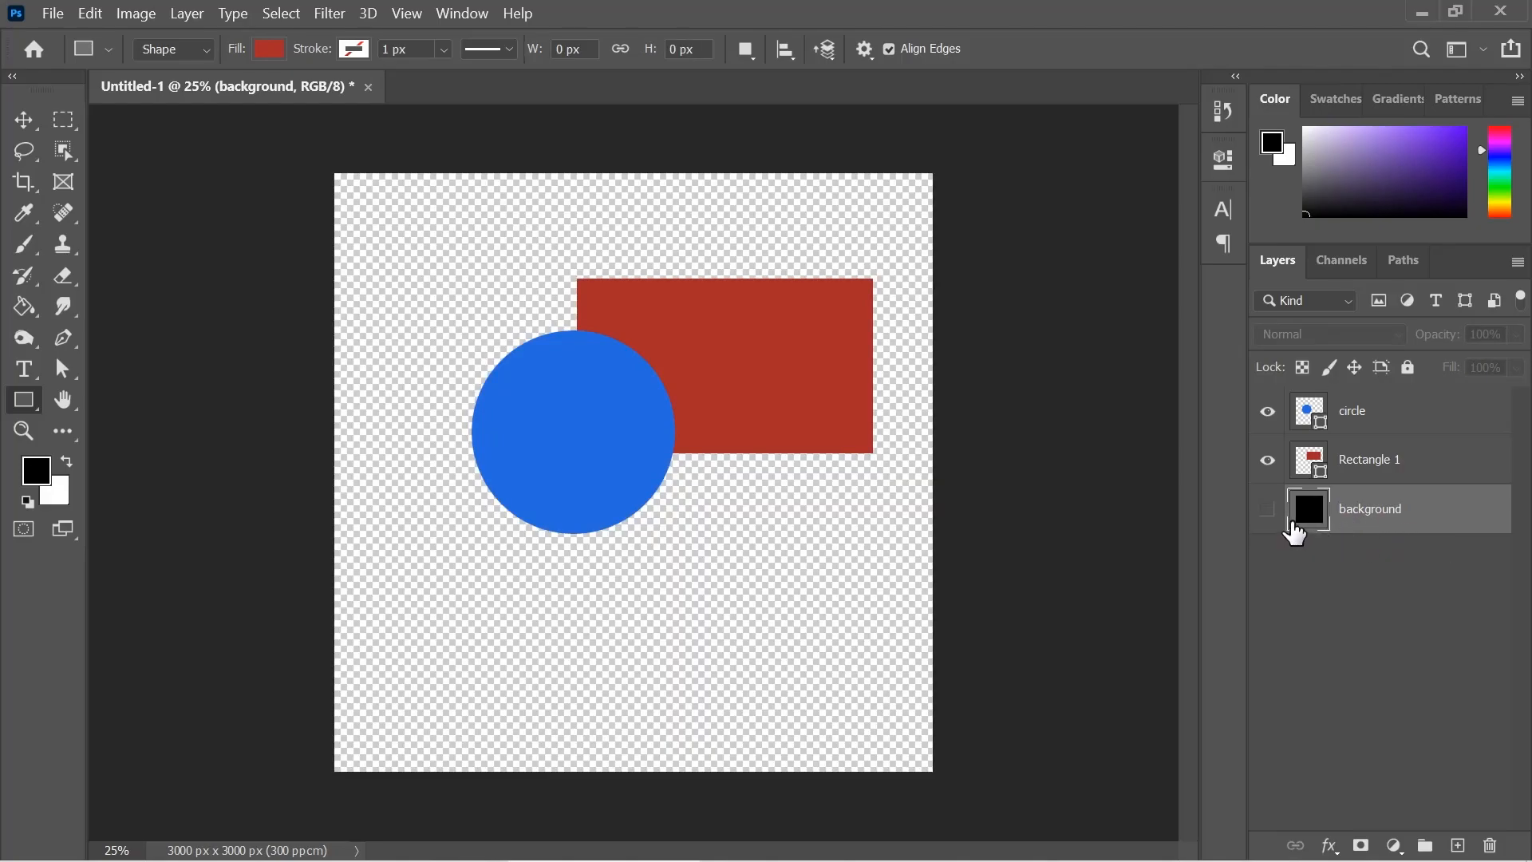
click(1268, 514)
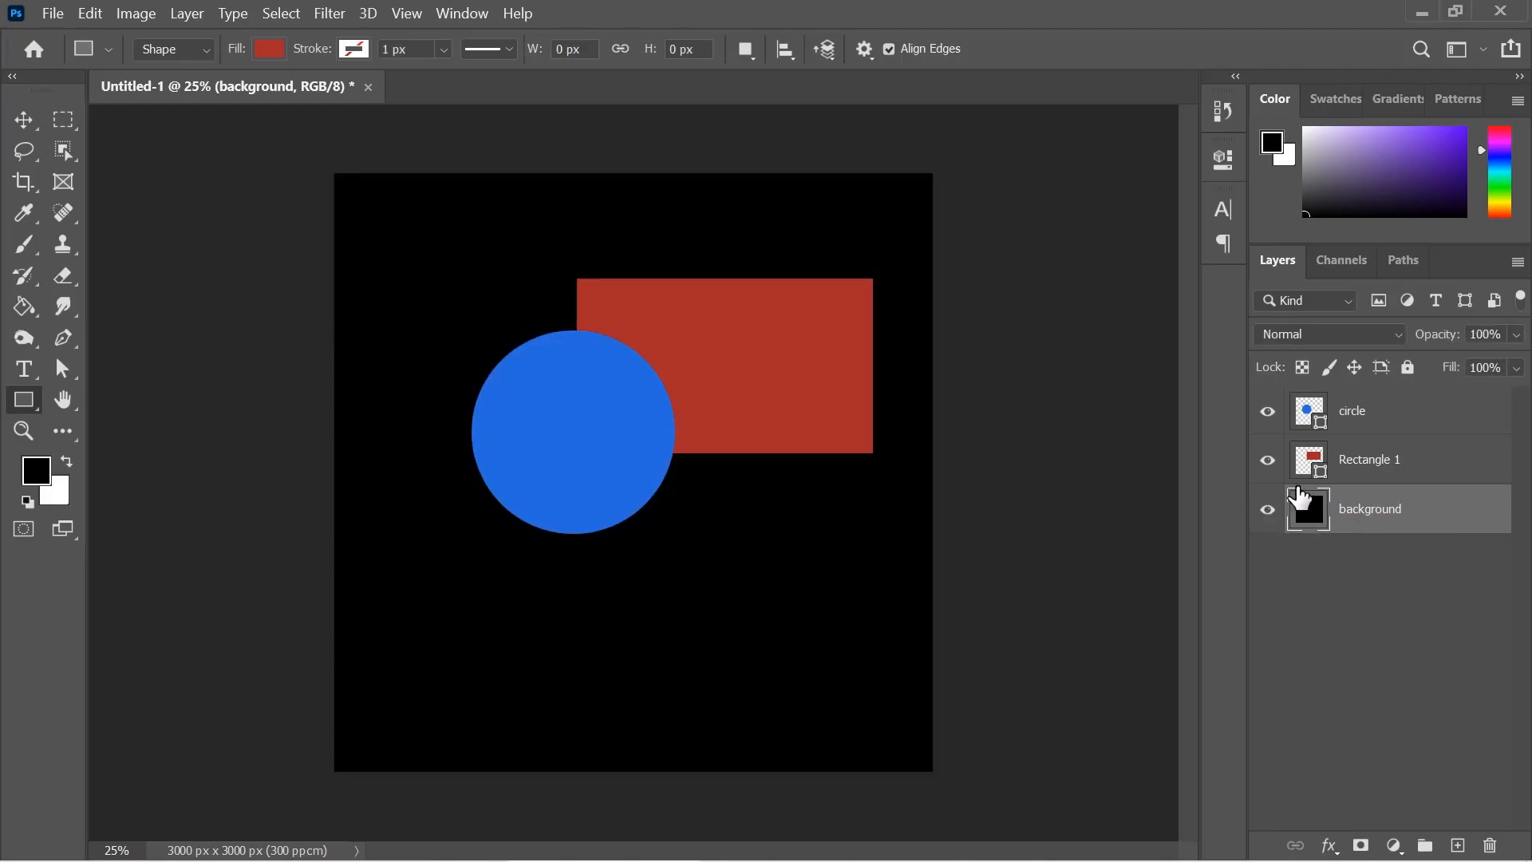
click(1267, 461)
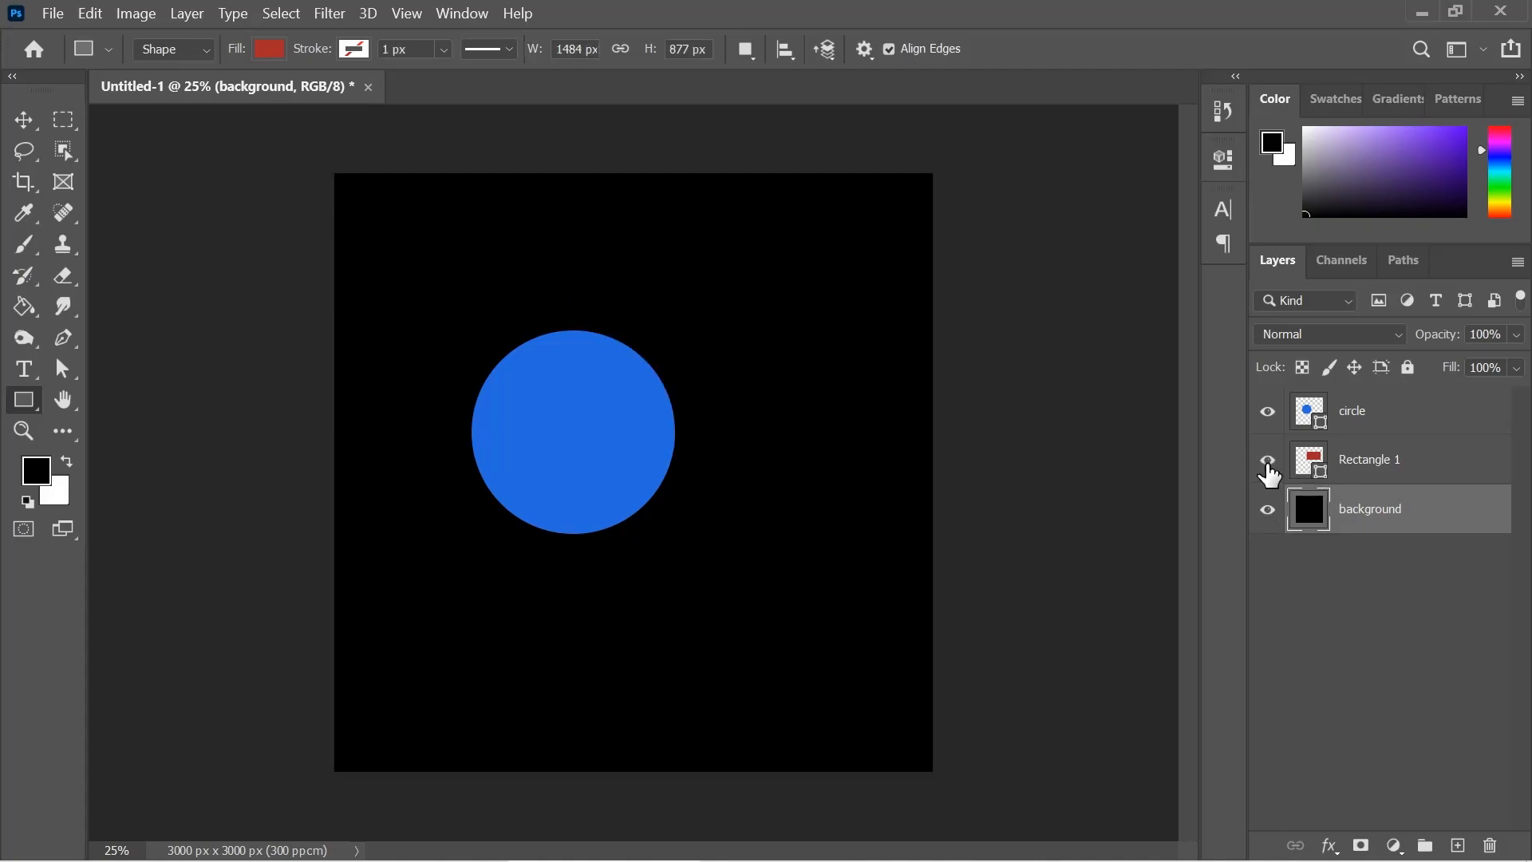
click(1267, 461)
click(1267, 411)
click(1268, 412)
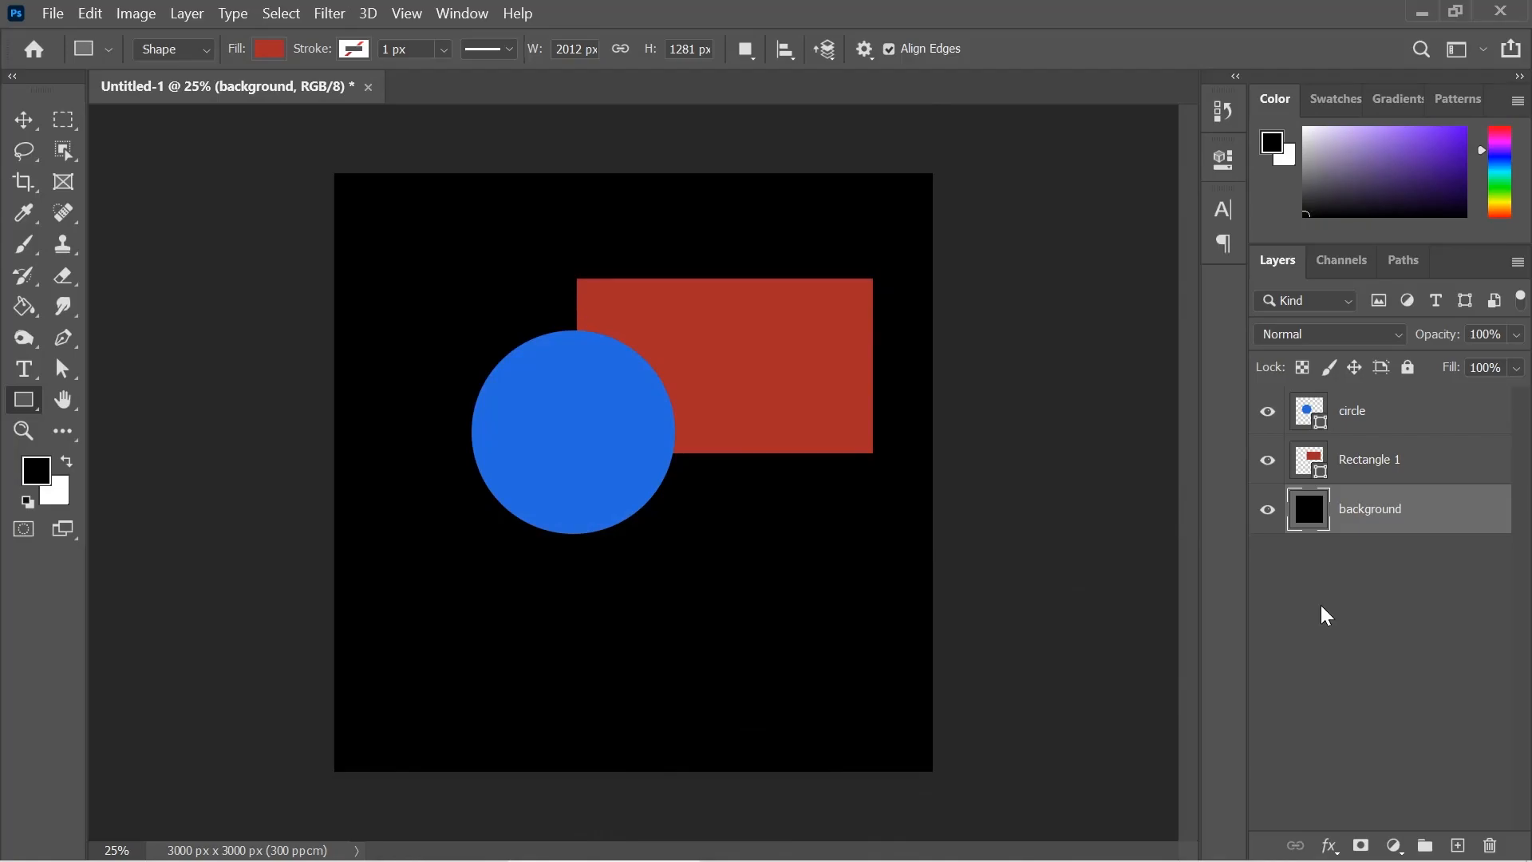
Lower the circle layer's opacity to about 66% and restore it to 100%
click(1380, 435)
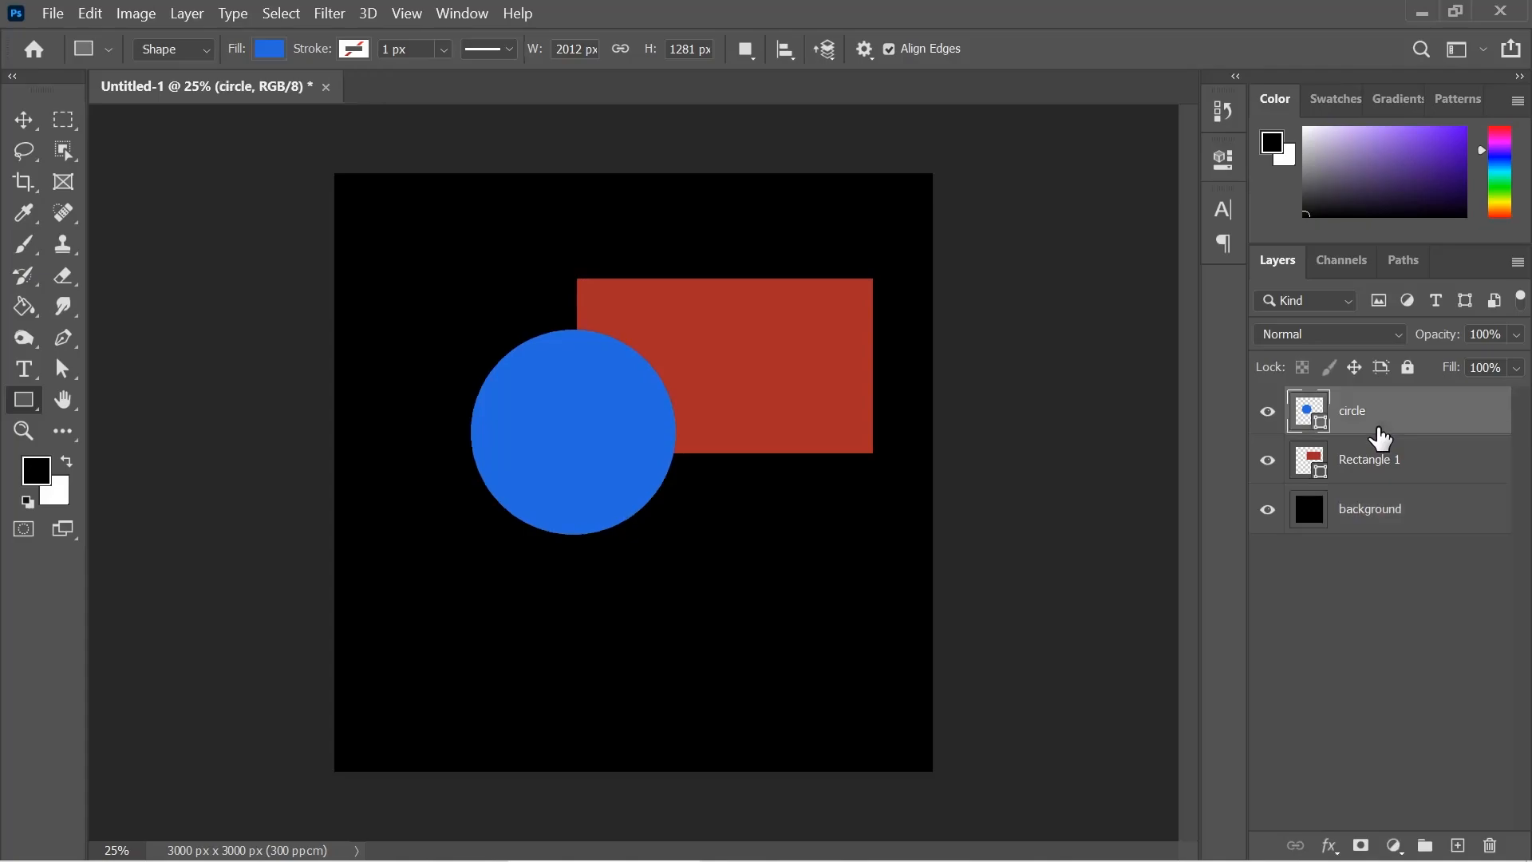
click(1517, 335)
drag(1514, 360, 1491, 364)
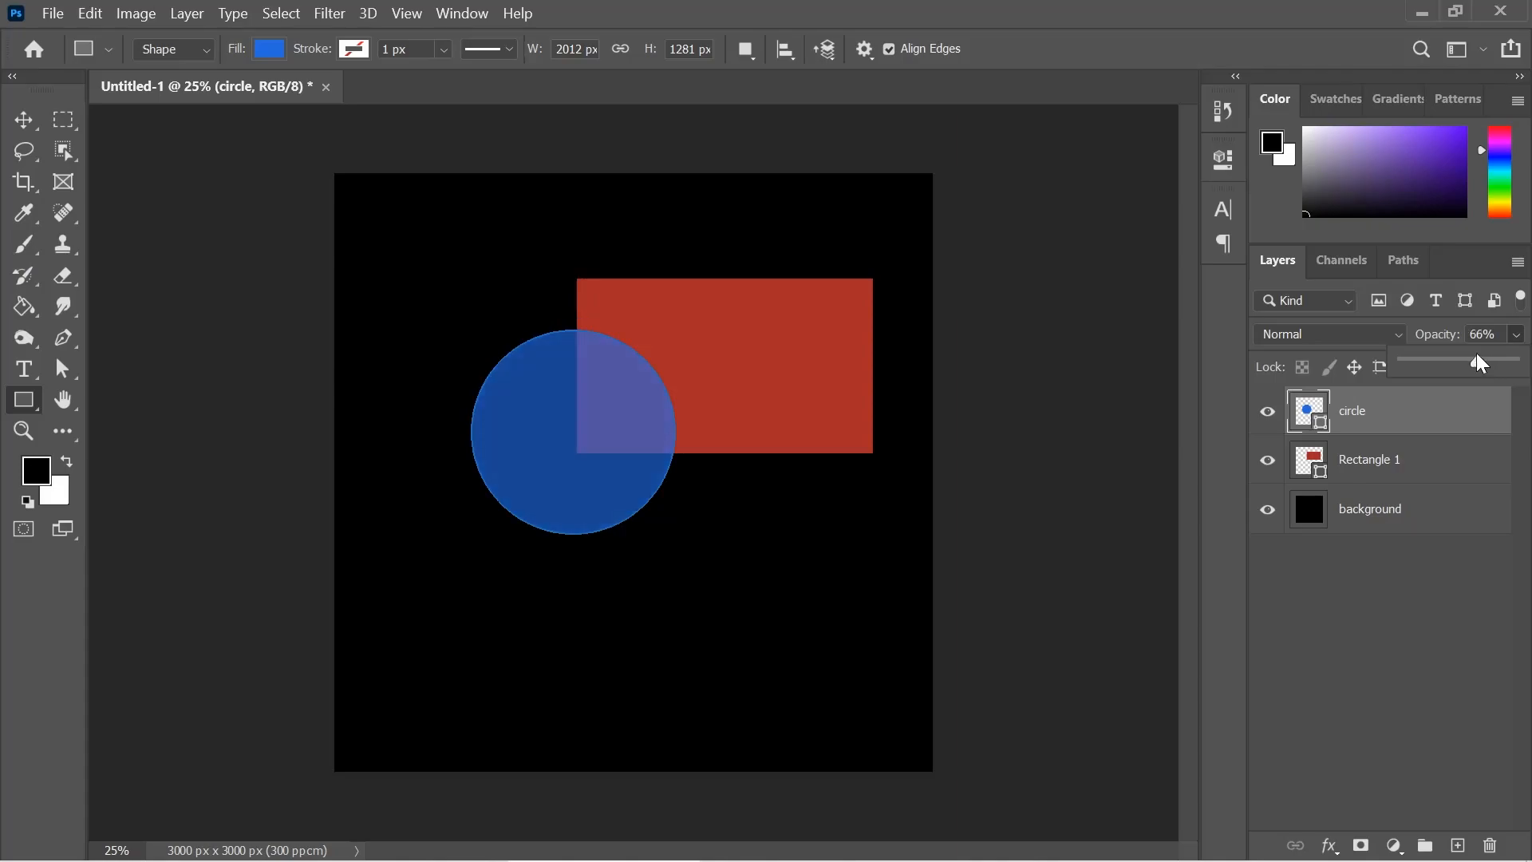
drag(1475, 355, 1519, 359)
click(1516, 335)
Set the circle layer's Fill value to 99%
click(1516, 368)
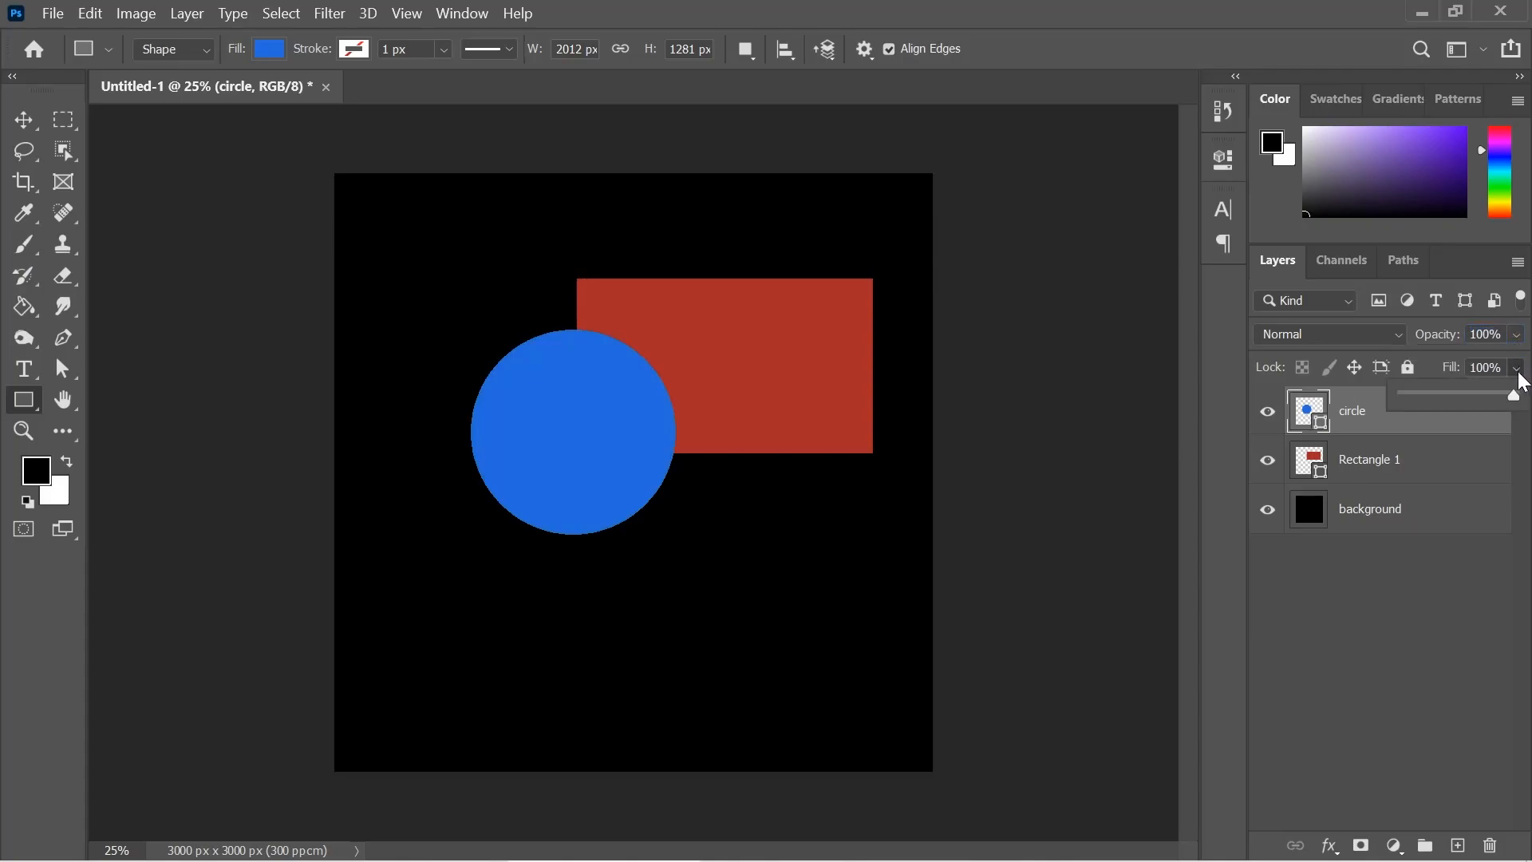
mouse_move(1514, 398)
mouse_down()
mouse_move(1476, 391)
mouse_move(1515, 386)
mouse_up()
click(1516, 370)
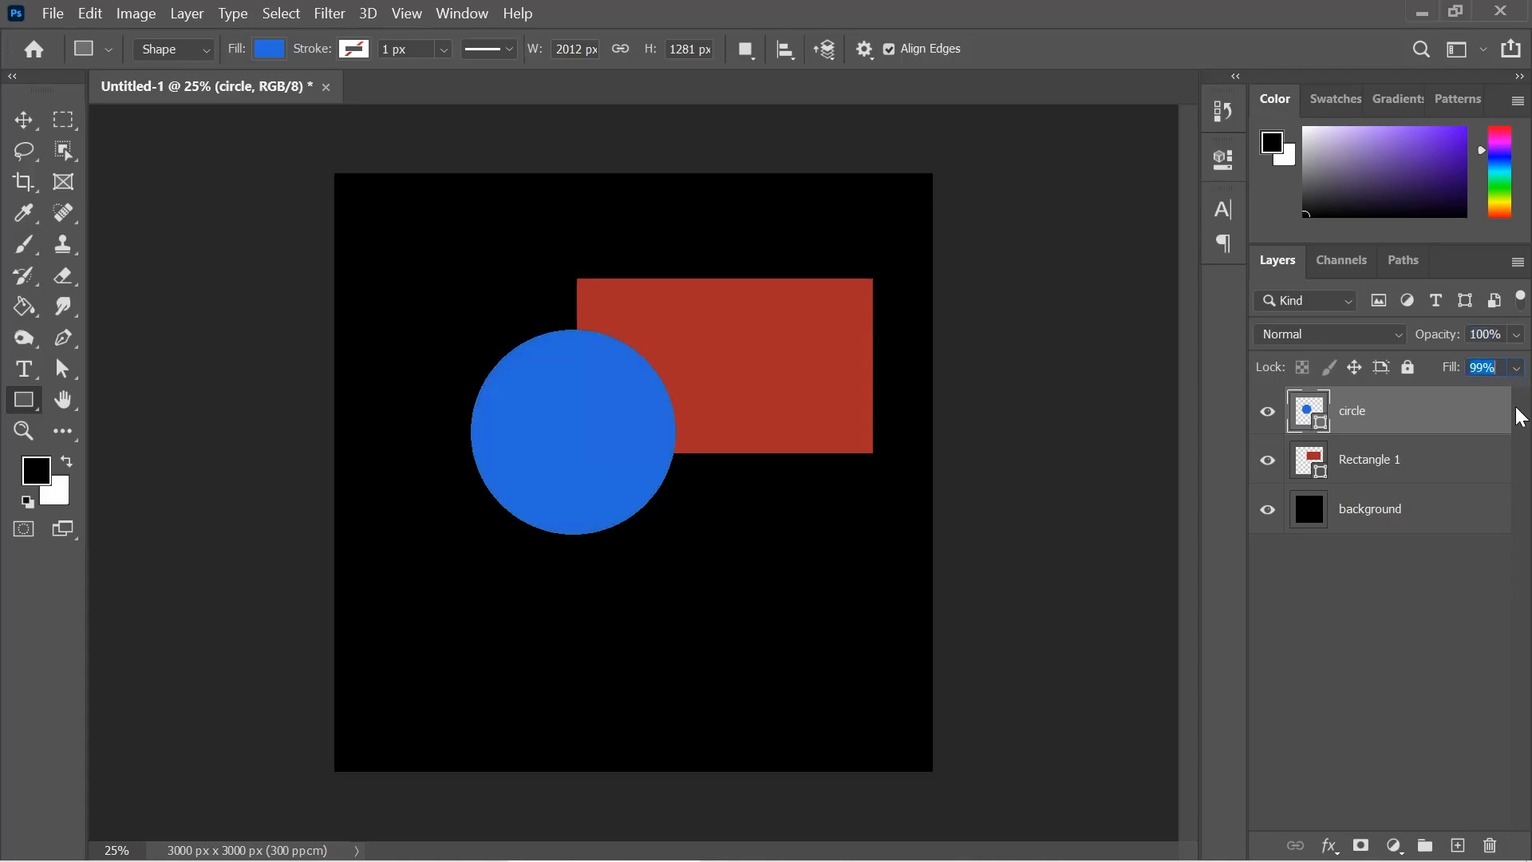
click(1519, 371)
click(1510, 383)
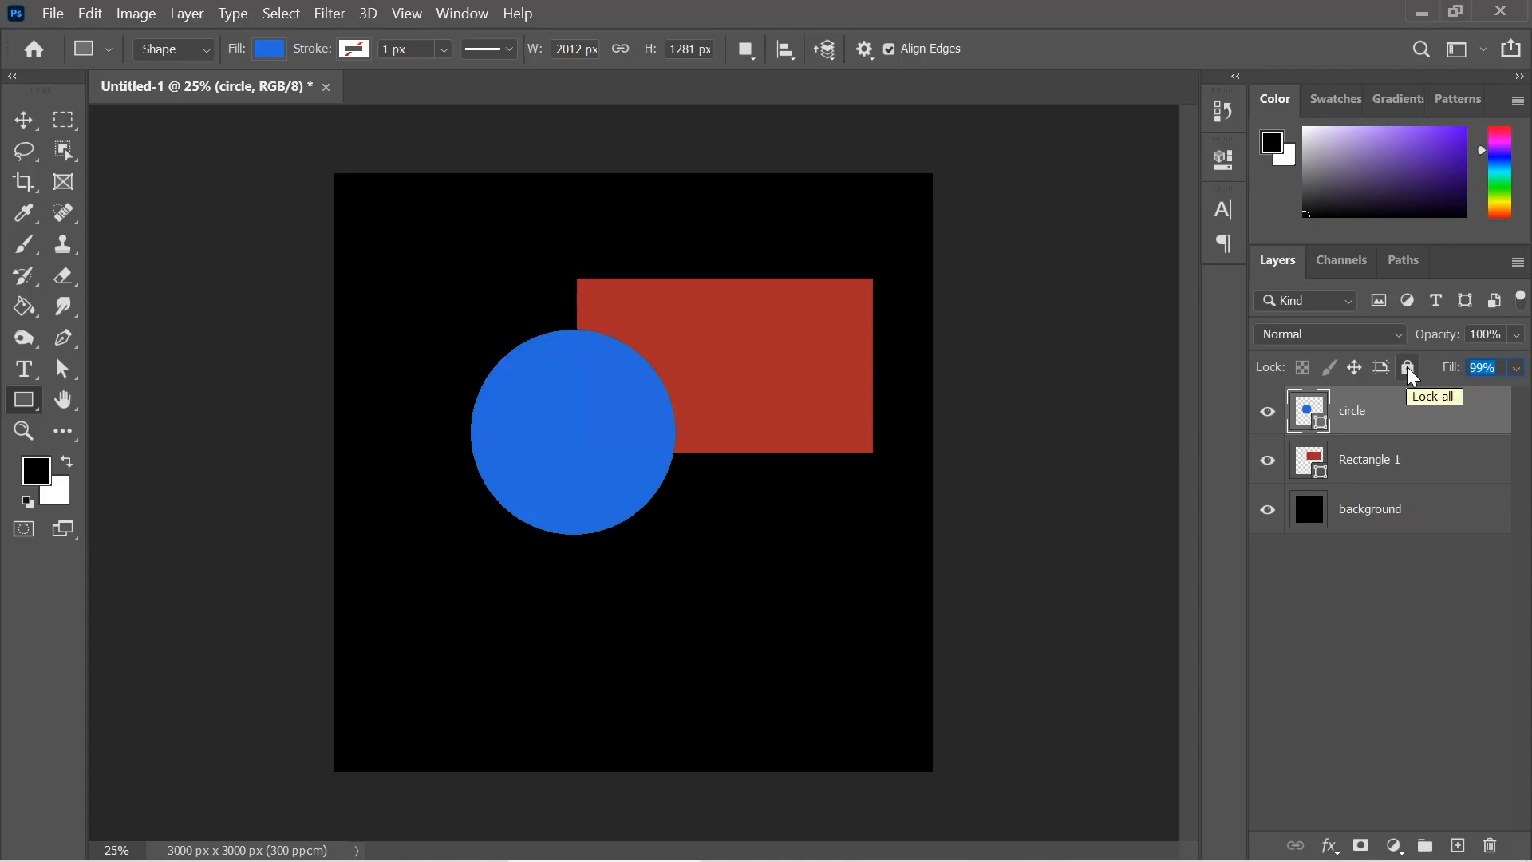
Move the blue circle slightly down and right, and apply Lock all to the circle layer
click(23, 120)
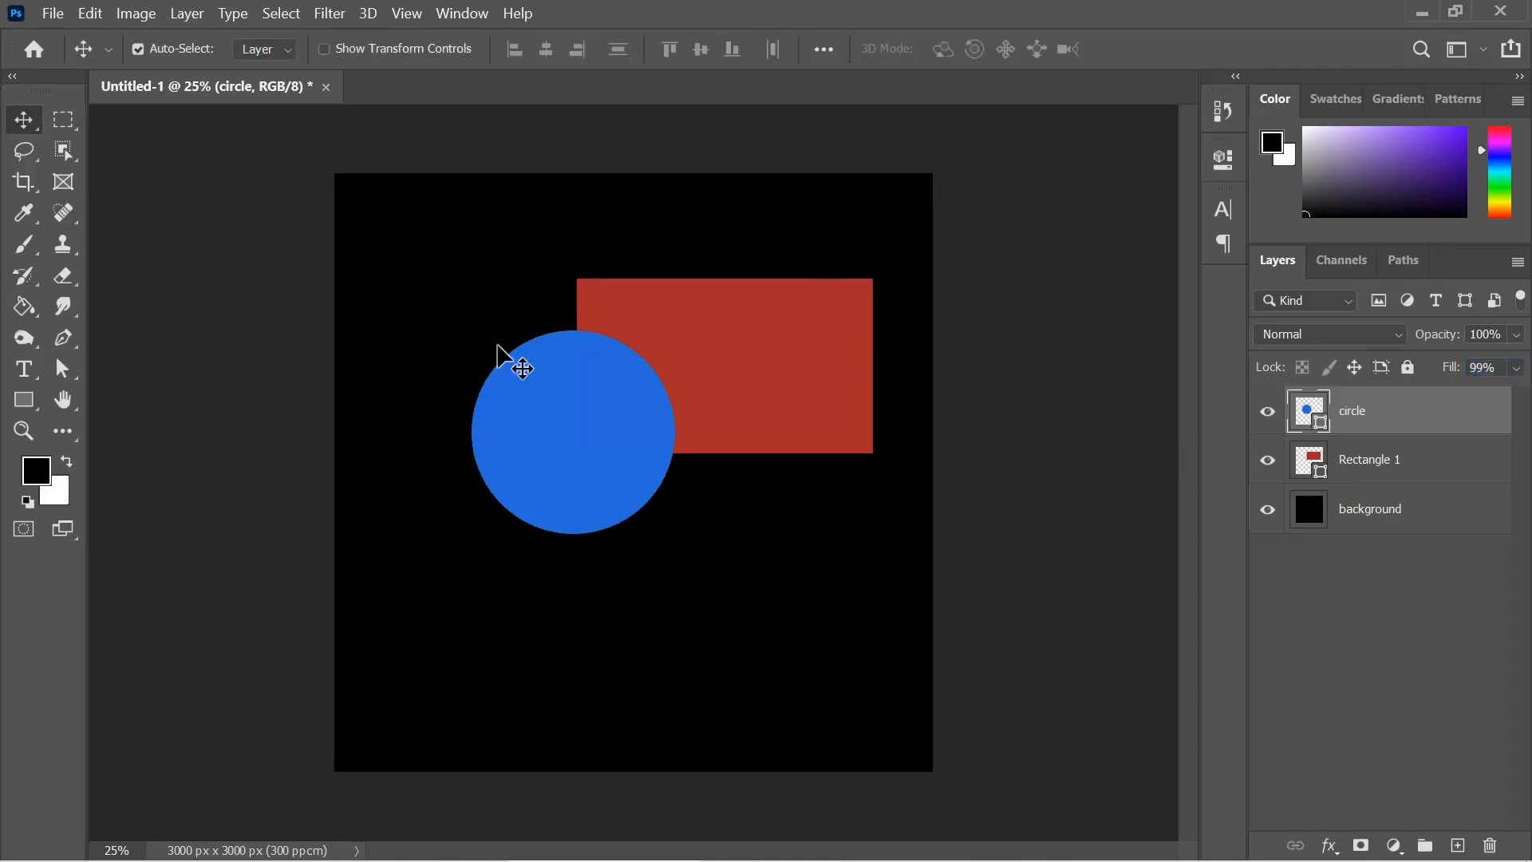
mouse_move(557, 421)
mouse_down()
mouse_move(571, 442)
mouse_move(577, 429)
mouse_up()
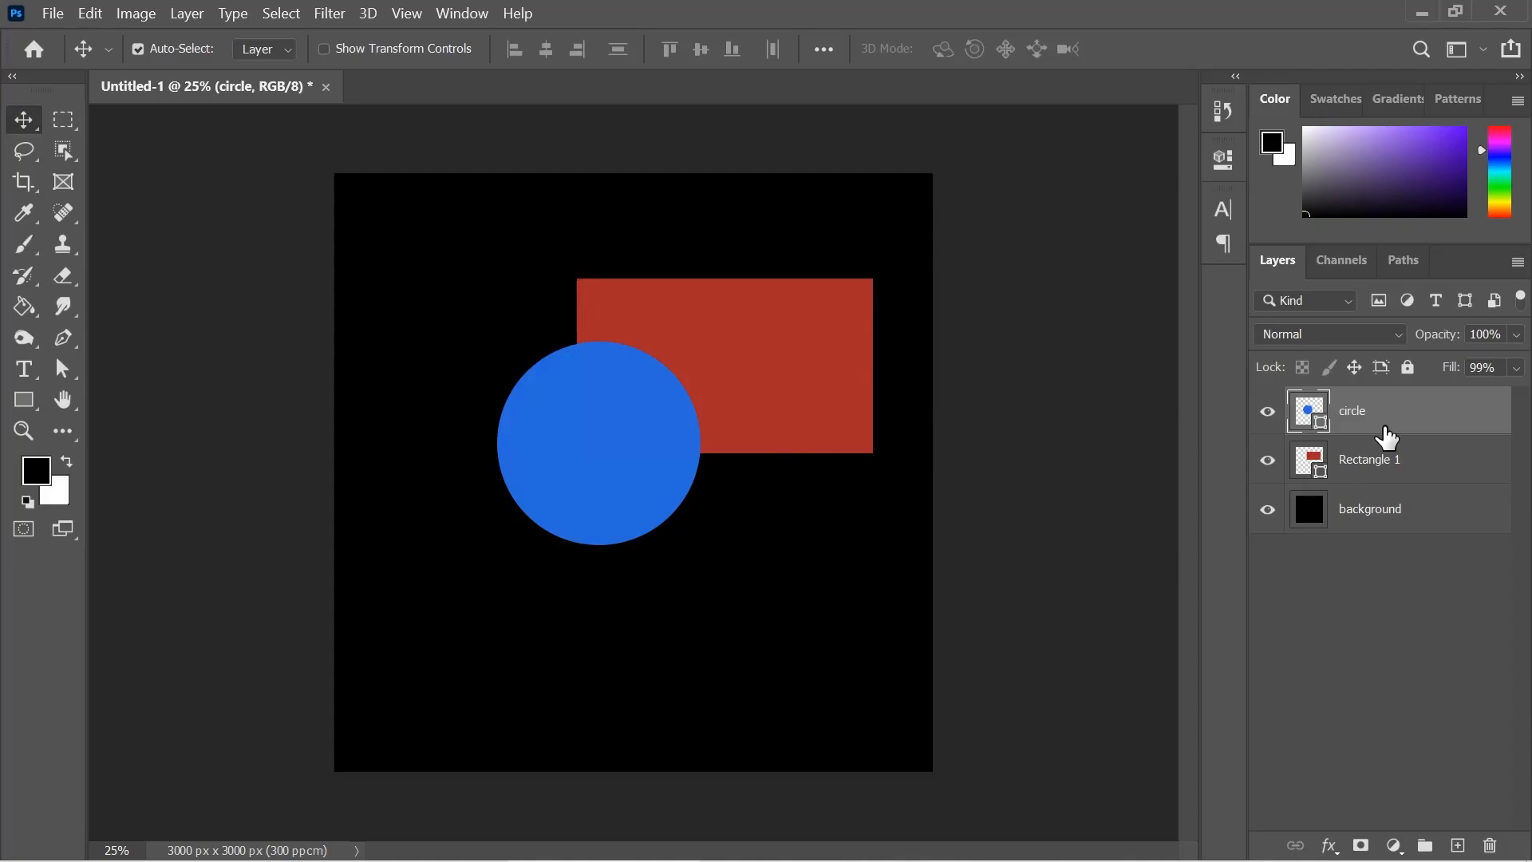
click(1408, 368)
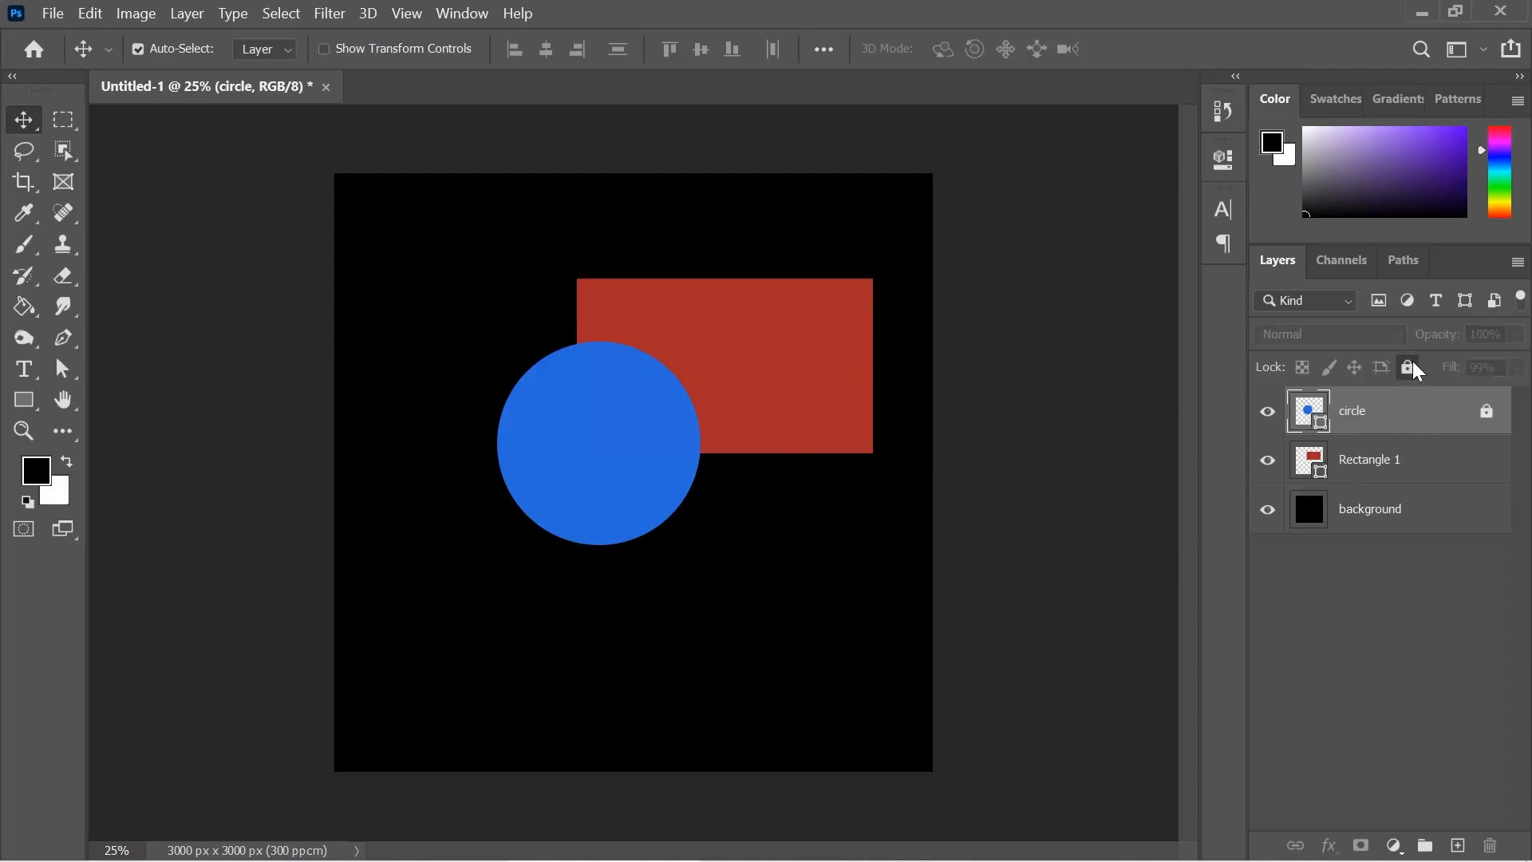
Shift the red rectangle slightly up and left from beneath the locked circle, and try to move the circle layer itself
mouse_move(581, 428)
mouse_down()
mouse_move(598, 462)
mouse_move(530, 391)
mouse_move(563, 413)
mouse_up()
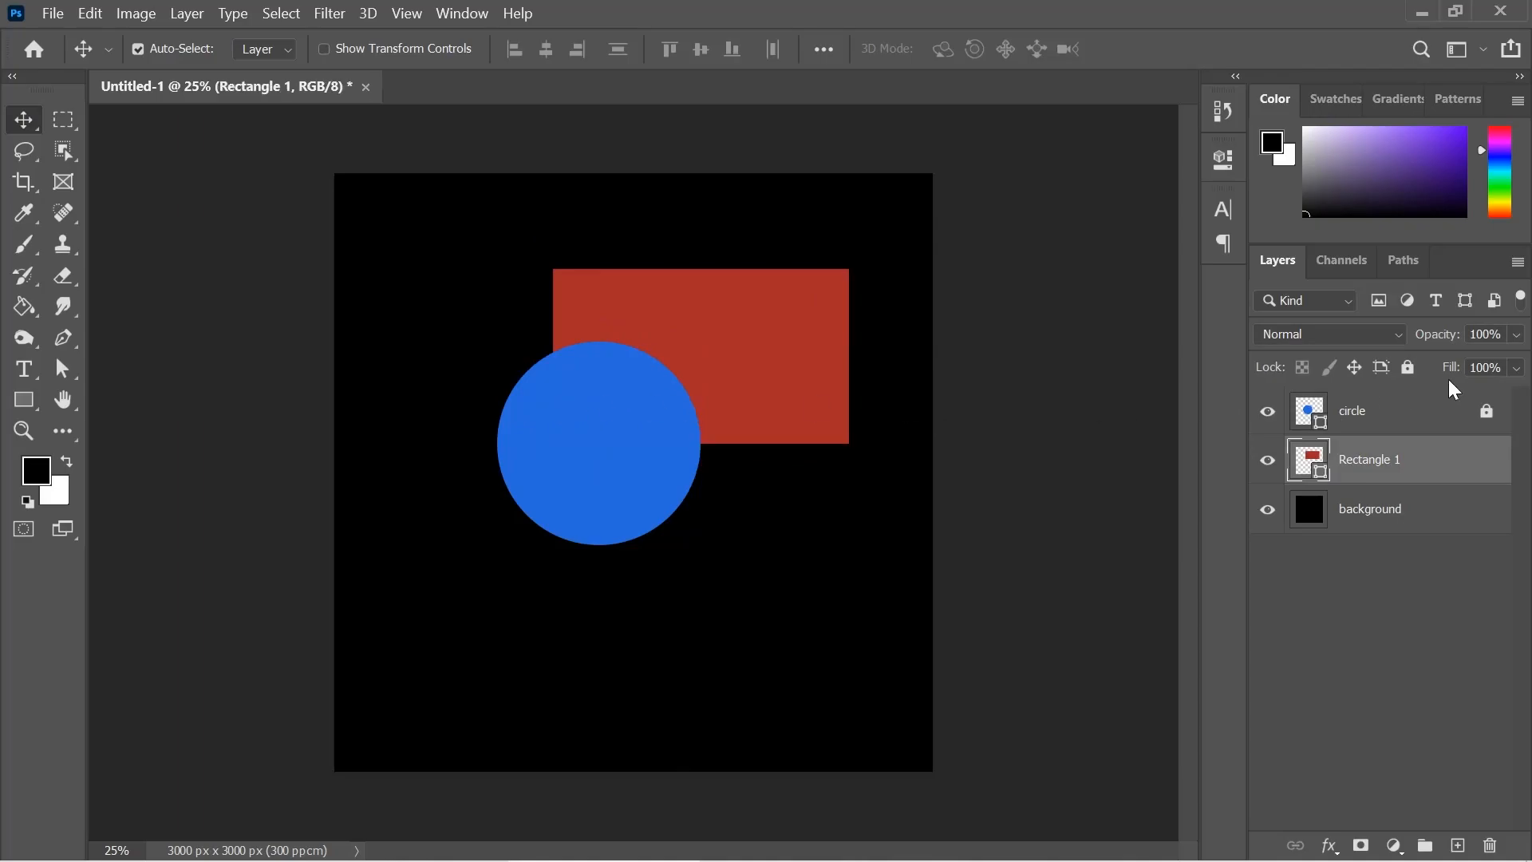
click(1368, 406)
right_click(564, 429)
click(574, 438)
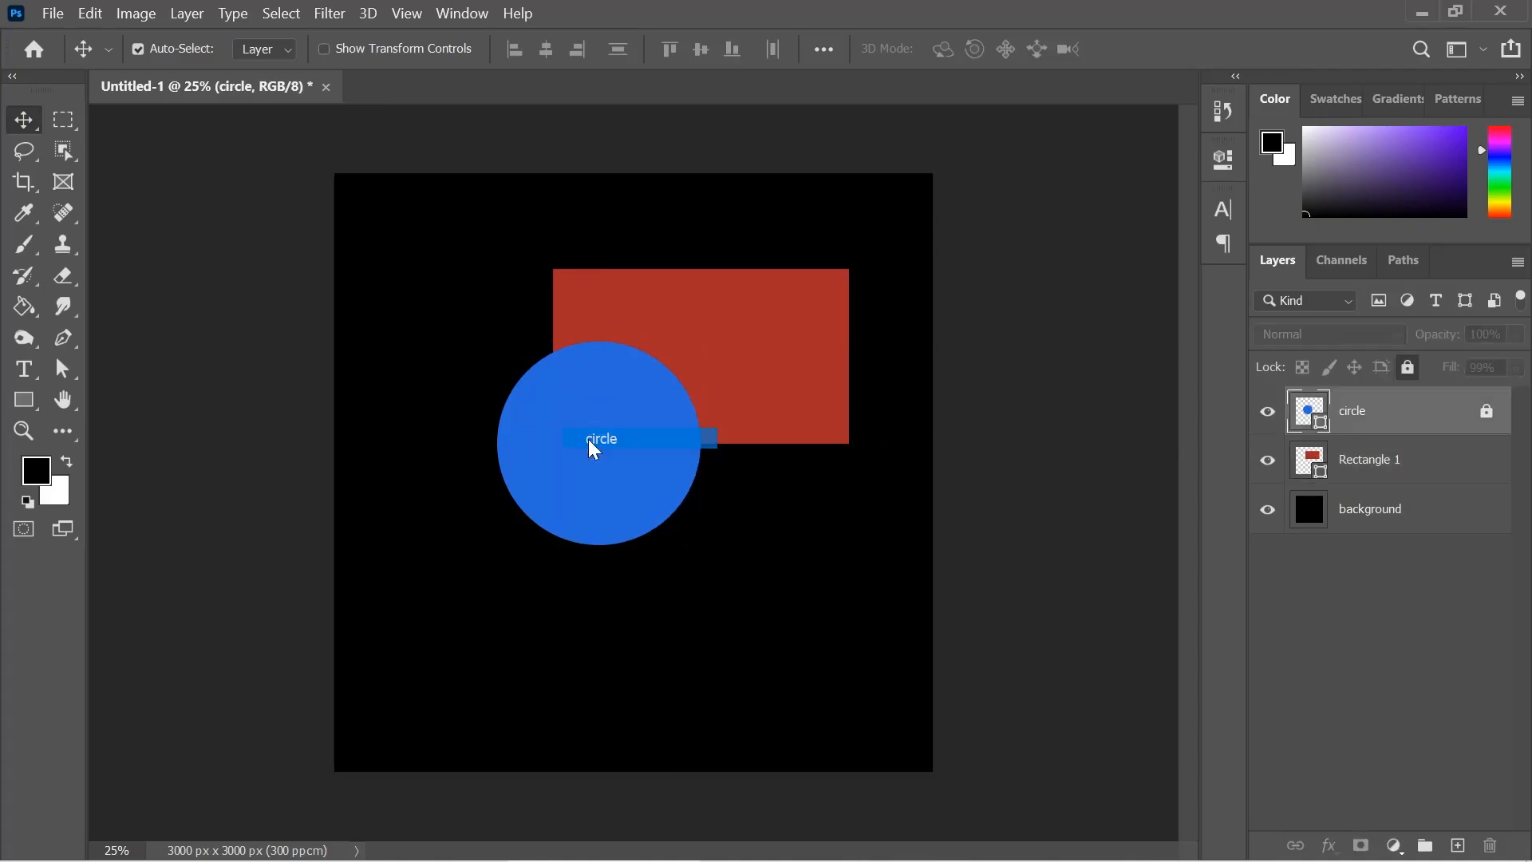
click(572, 472)
mouse_move(573, 477)
mouse_down()
mouse_move(582, 540)
mouse_move(561, 455)
mouse_up()
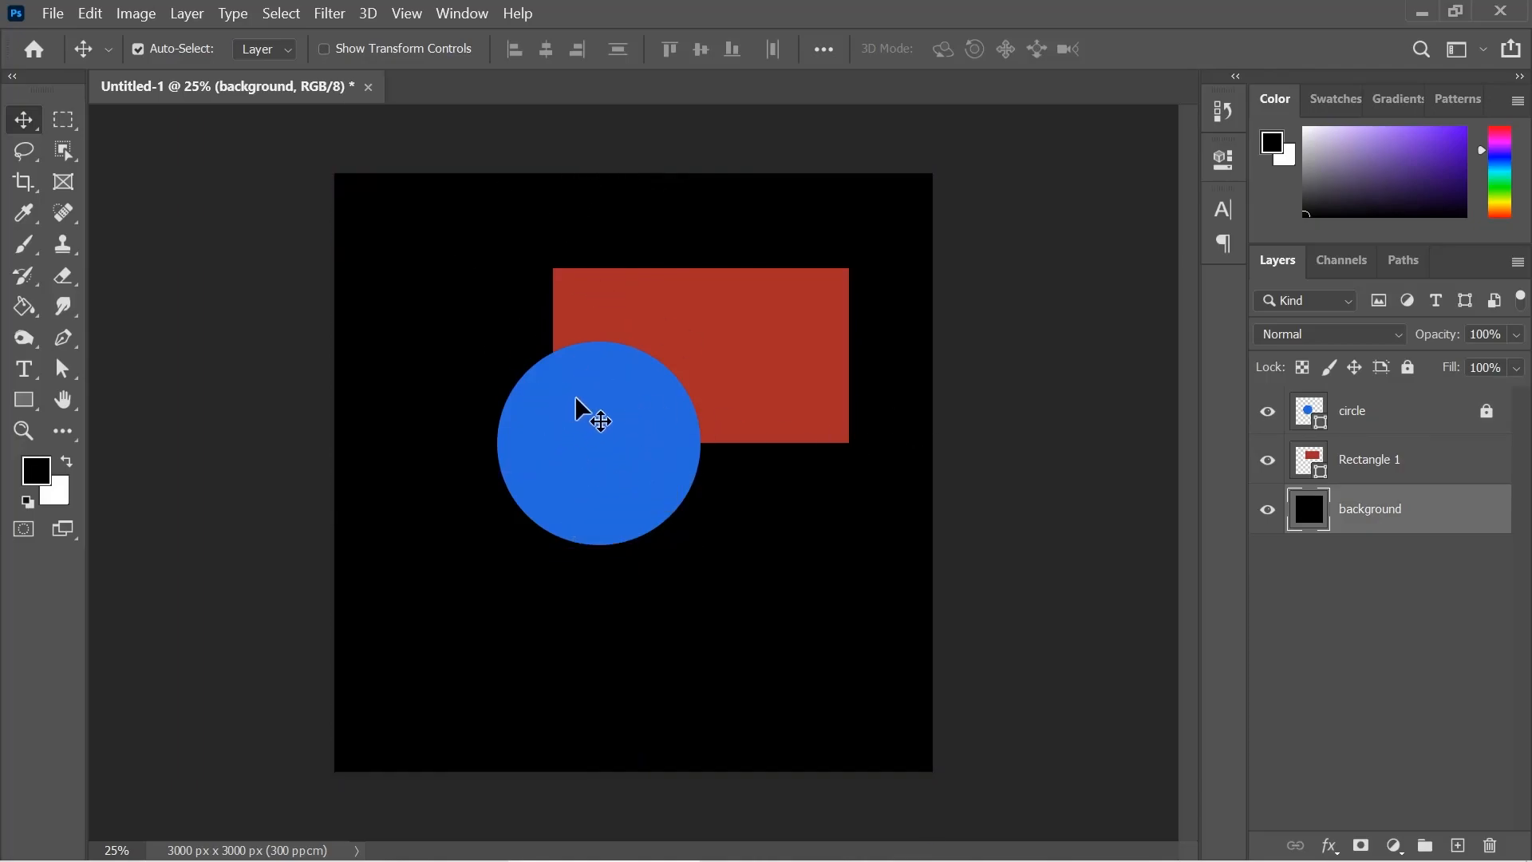
Remove the lock from the circle layer and select the blue circle's path with the Path Selection tool
click(1424, 410)
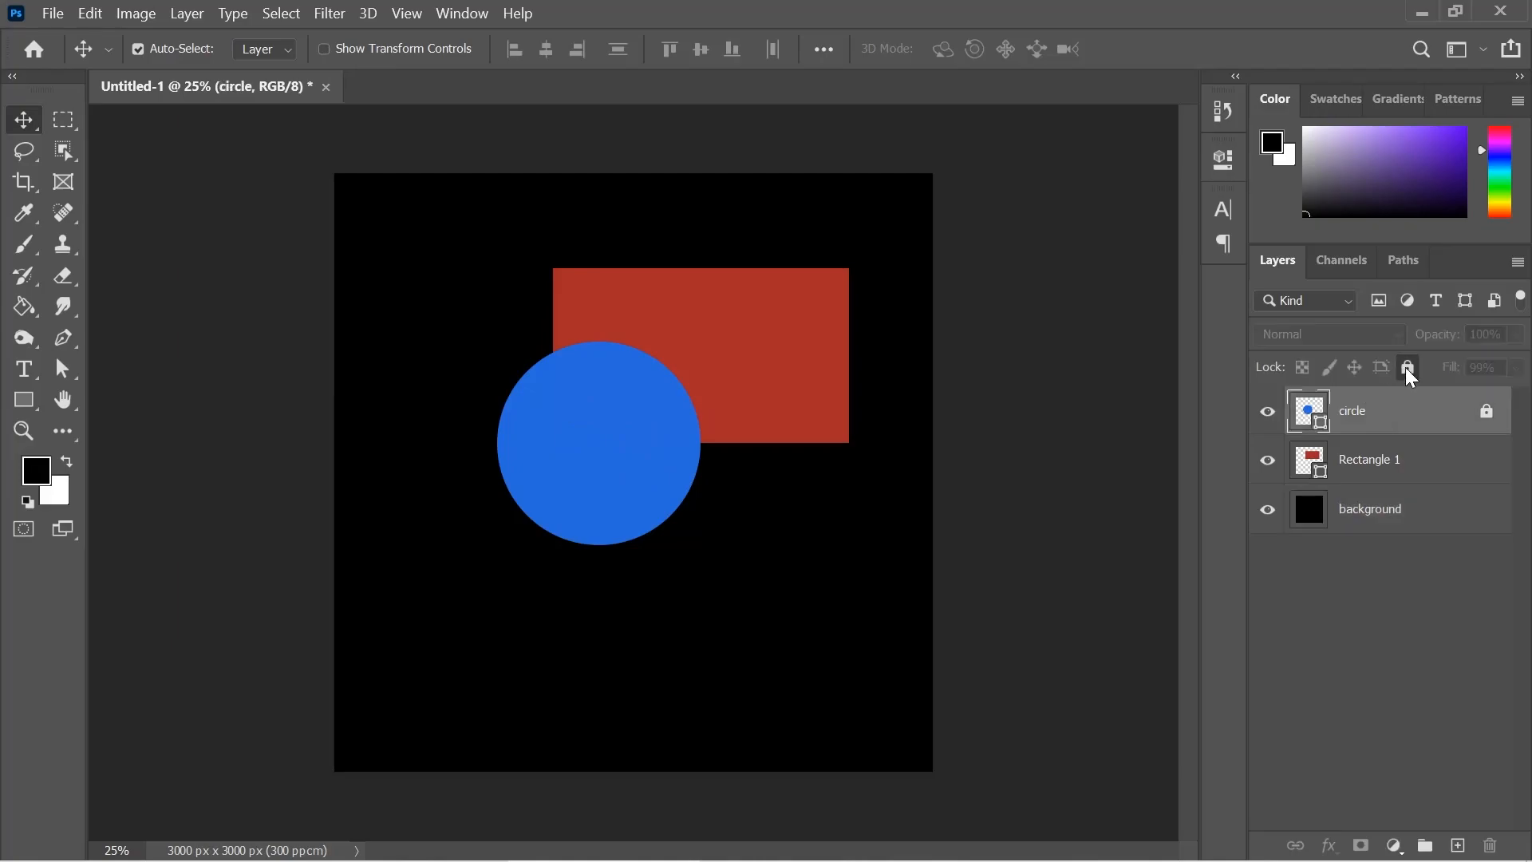
click(1406, 367)
key(a)
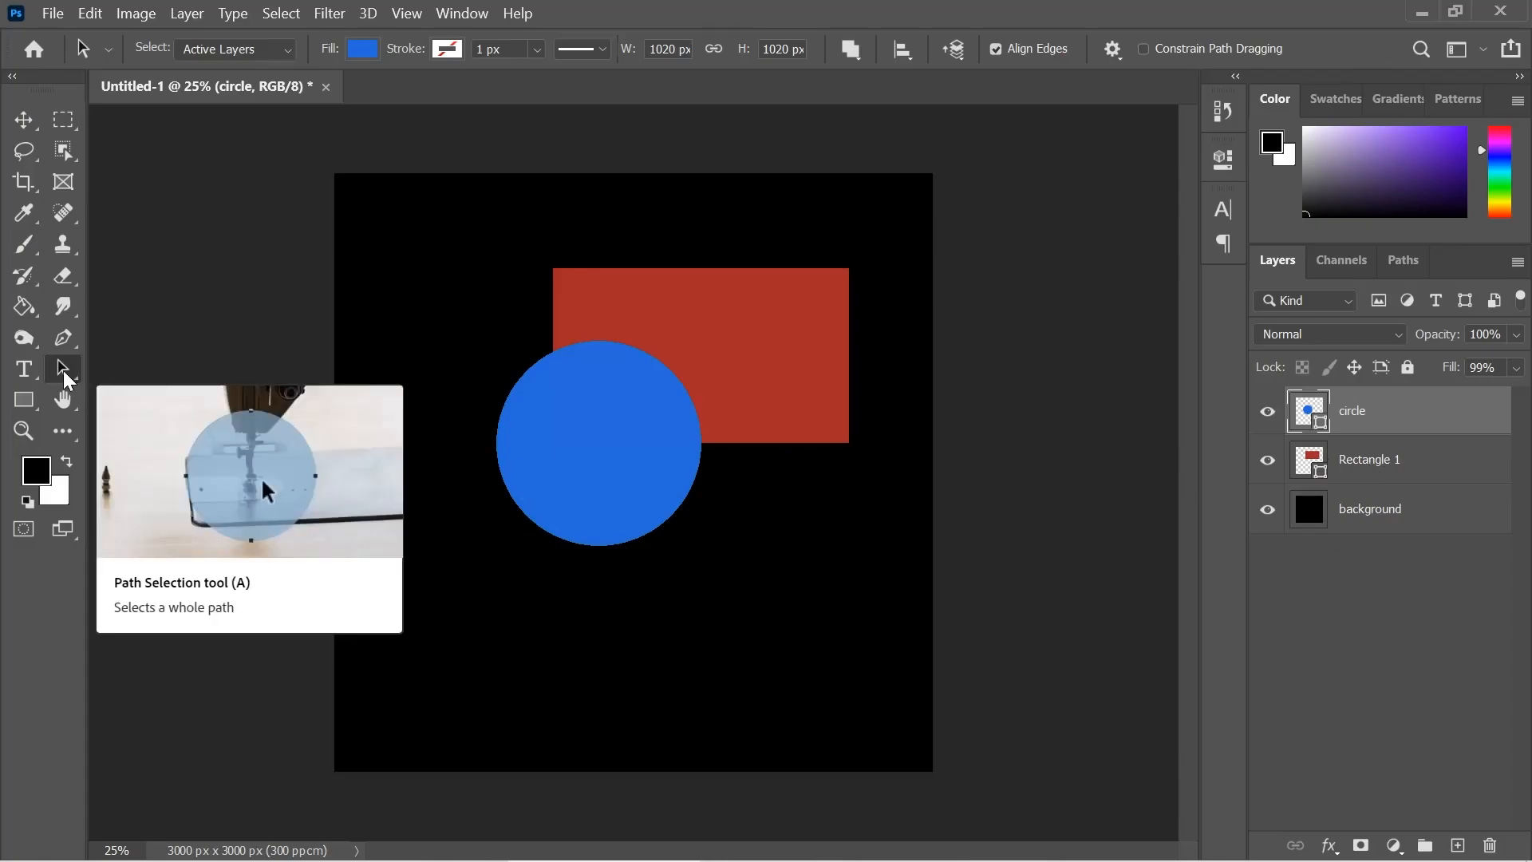
click(585, 443)
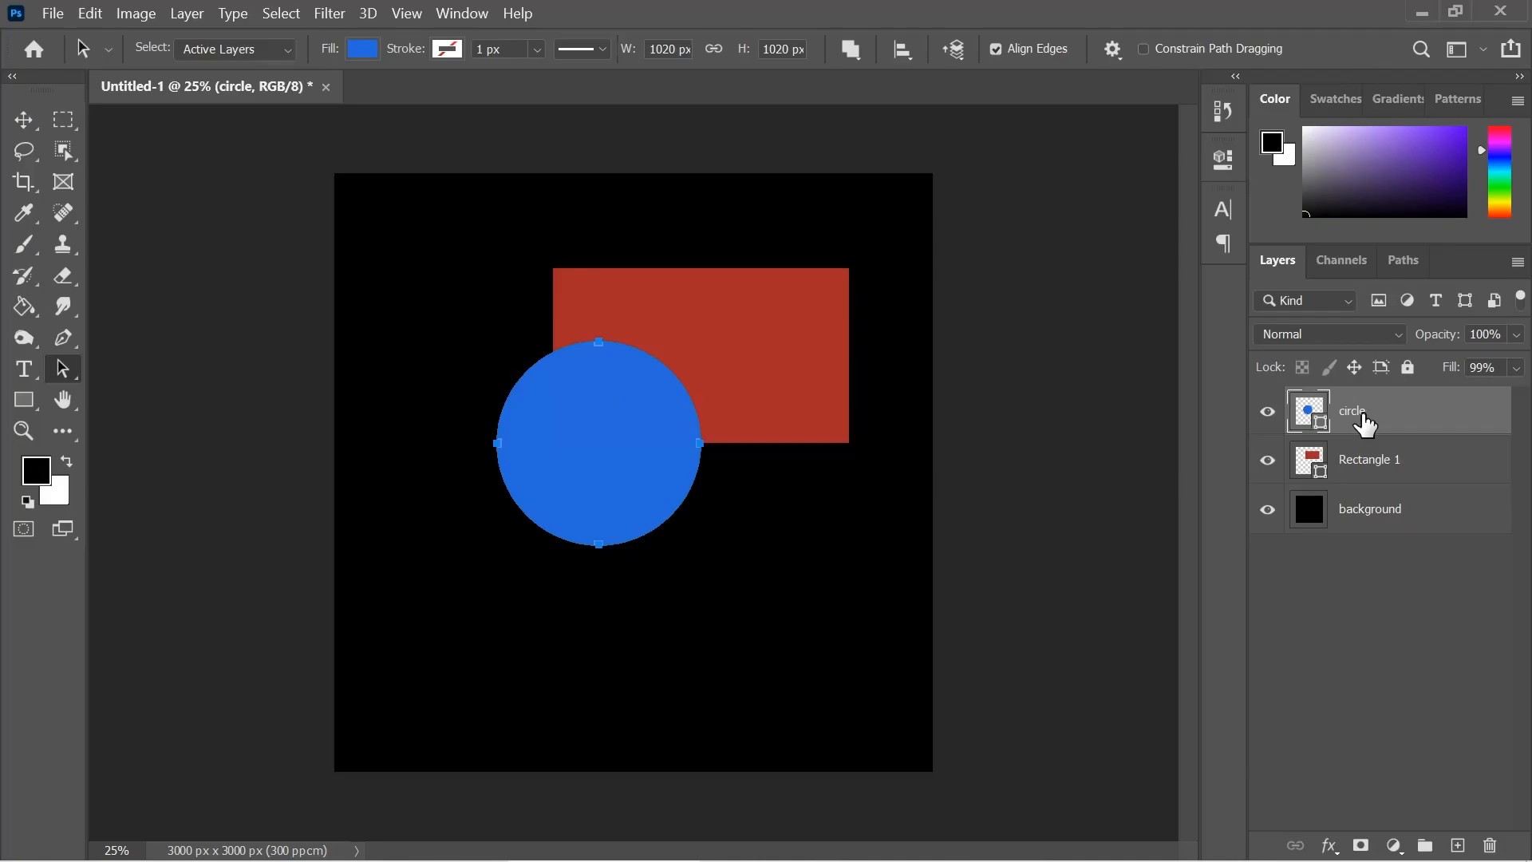
Save the circle layer's shape path as "circle Shape Path copy"
click(1407, 265)
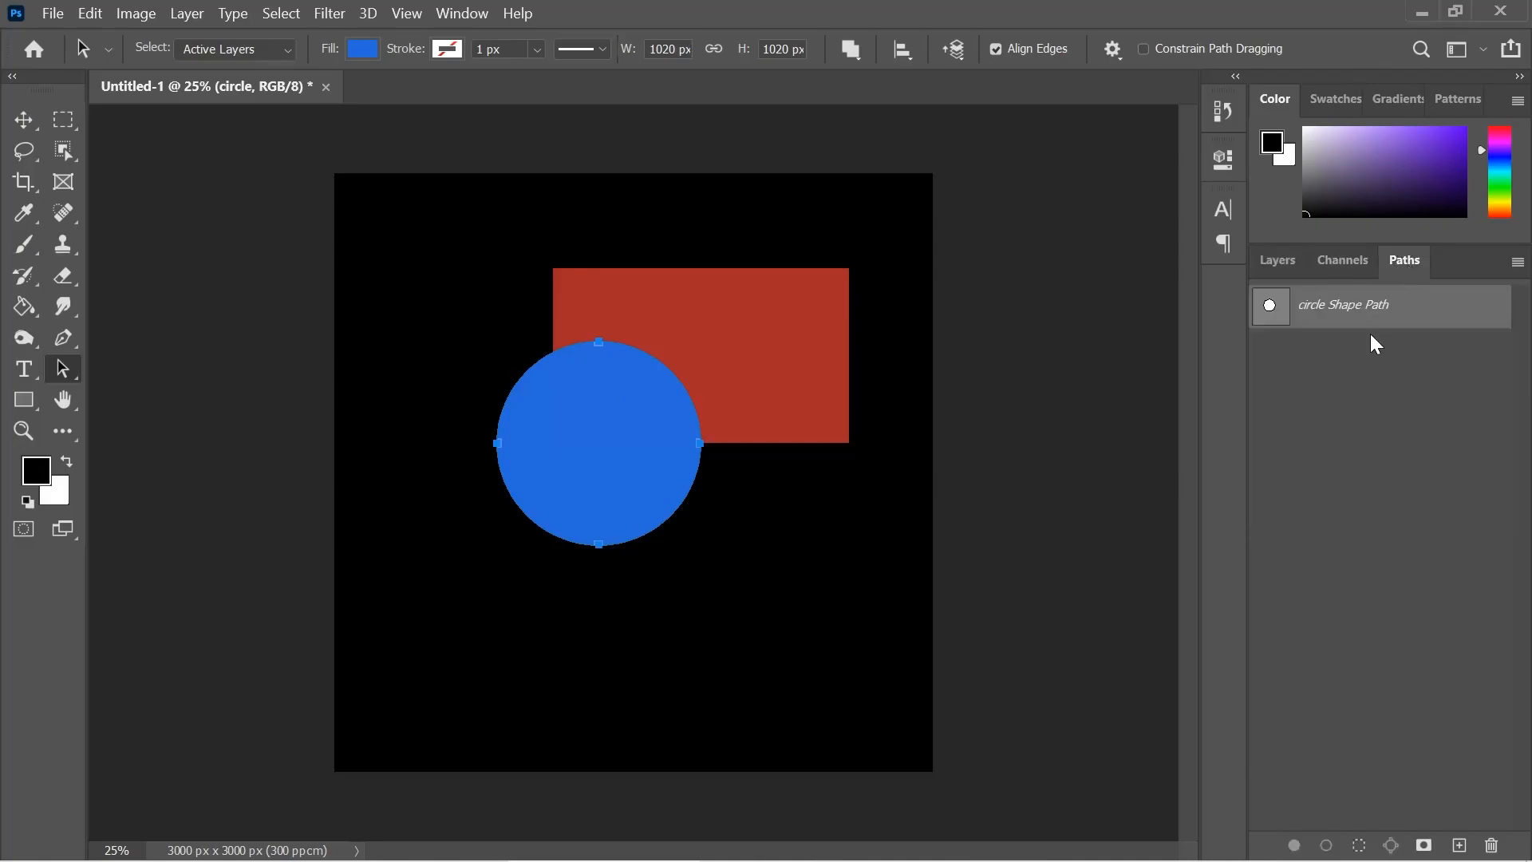
double_click(1428, 313)
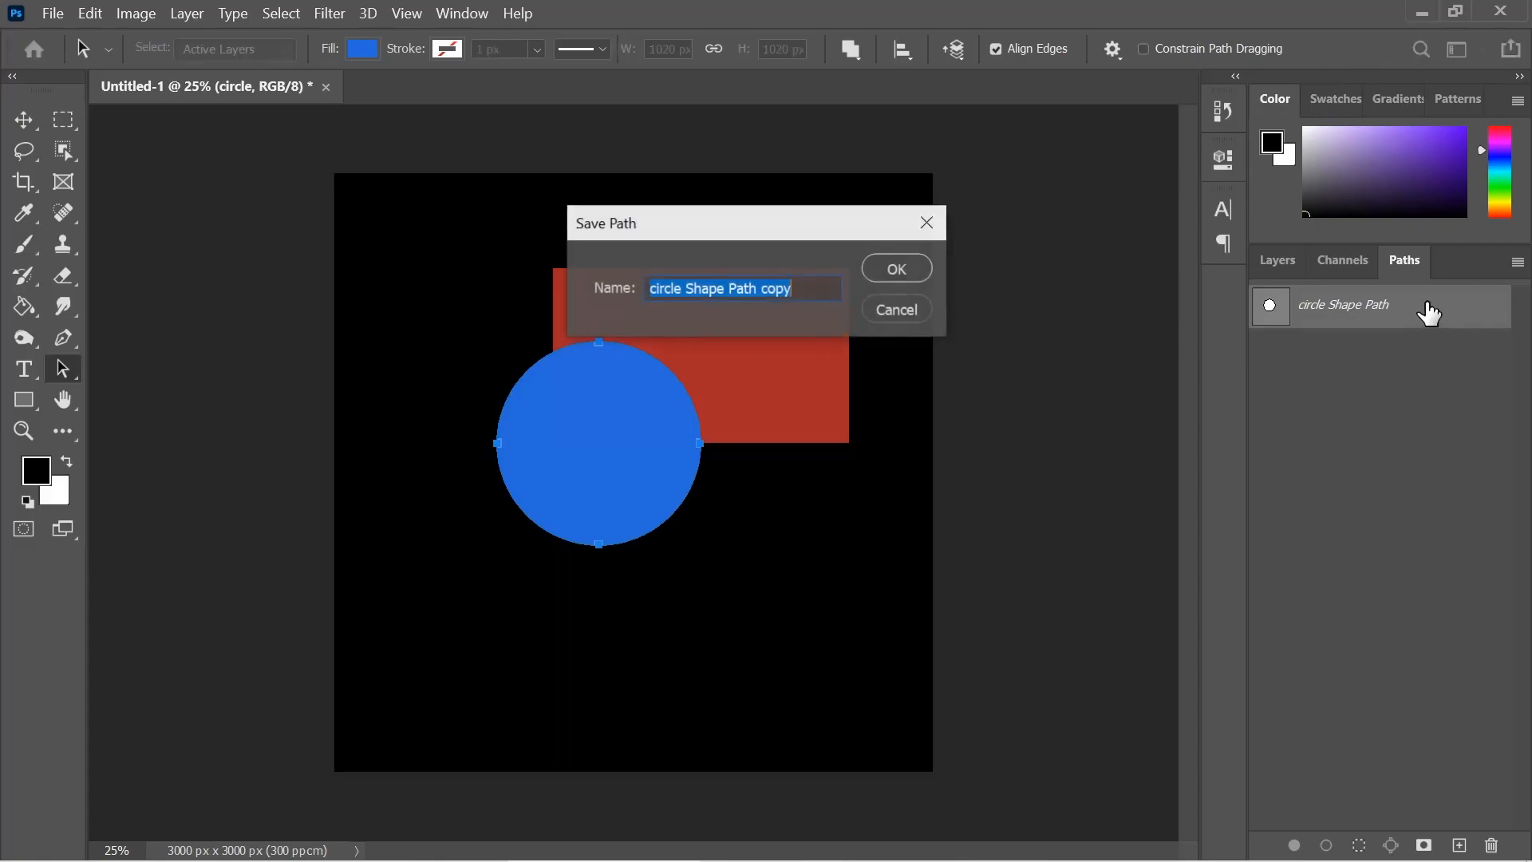
click(897, 268)
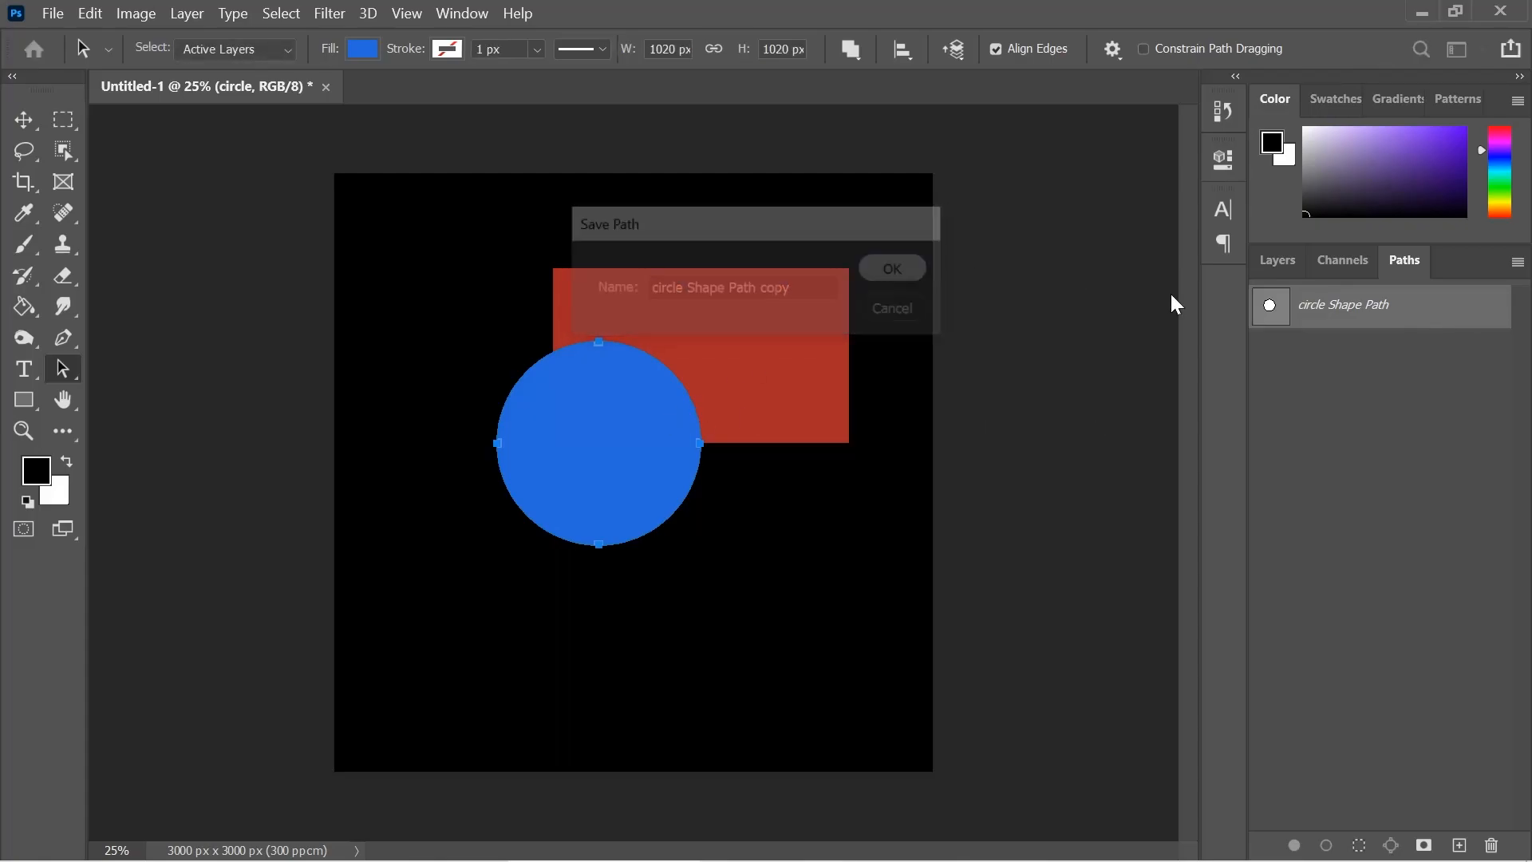
Delete the circle layer
click(1287, 262)
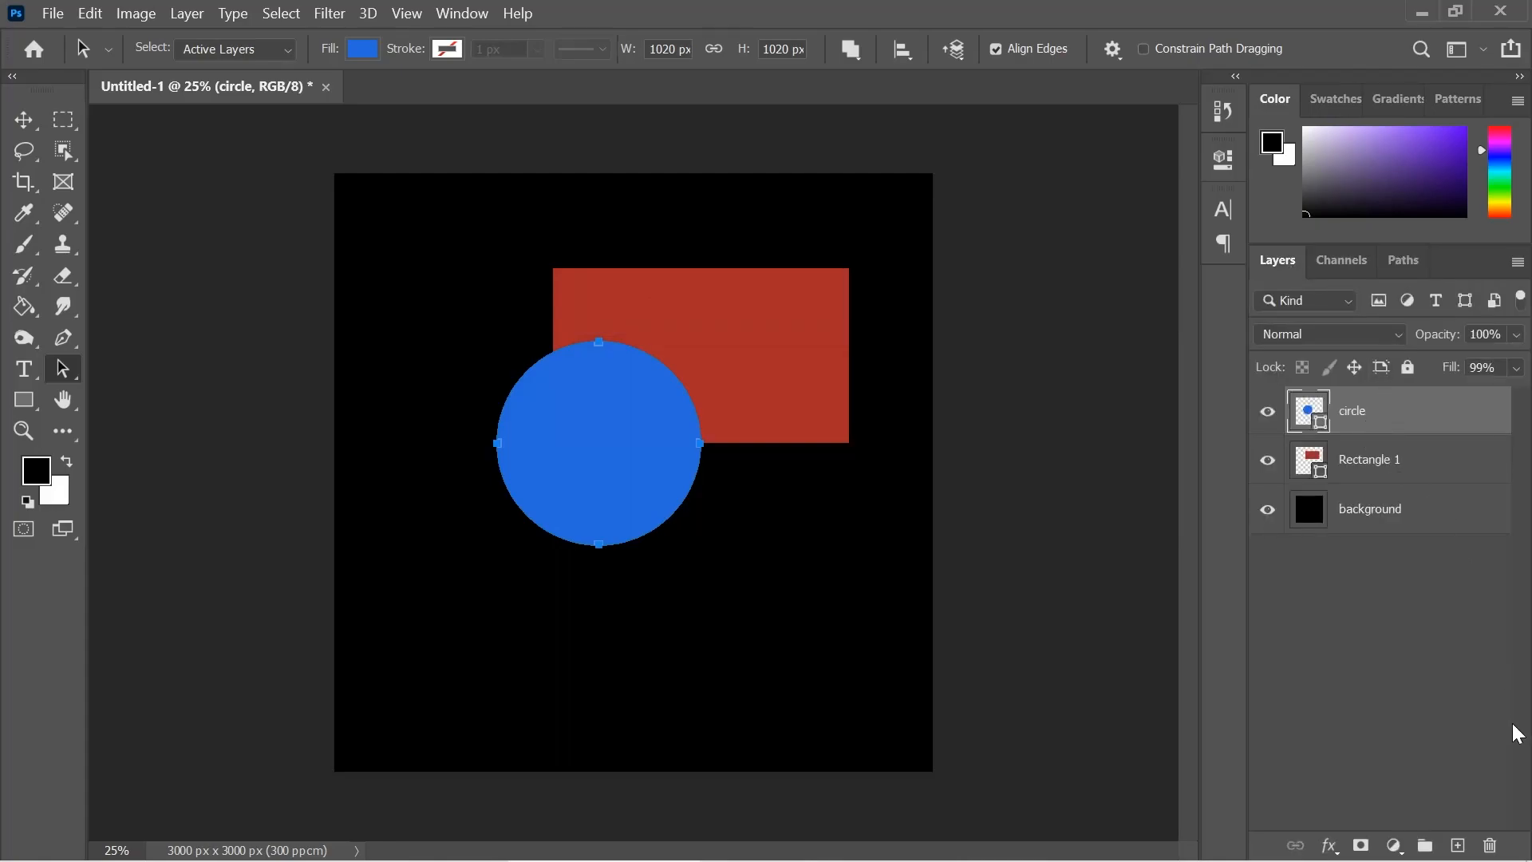
click(1489, 844)
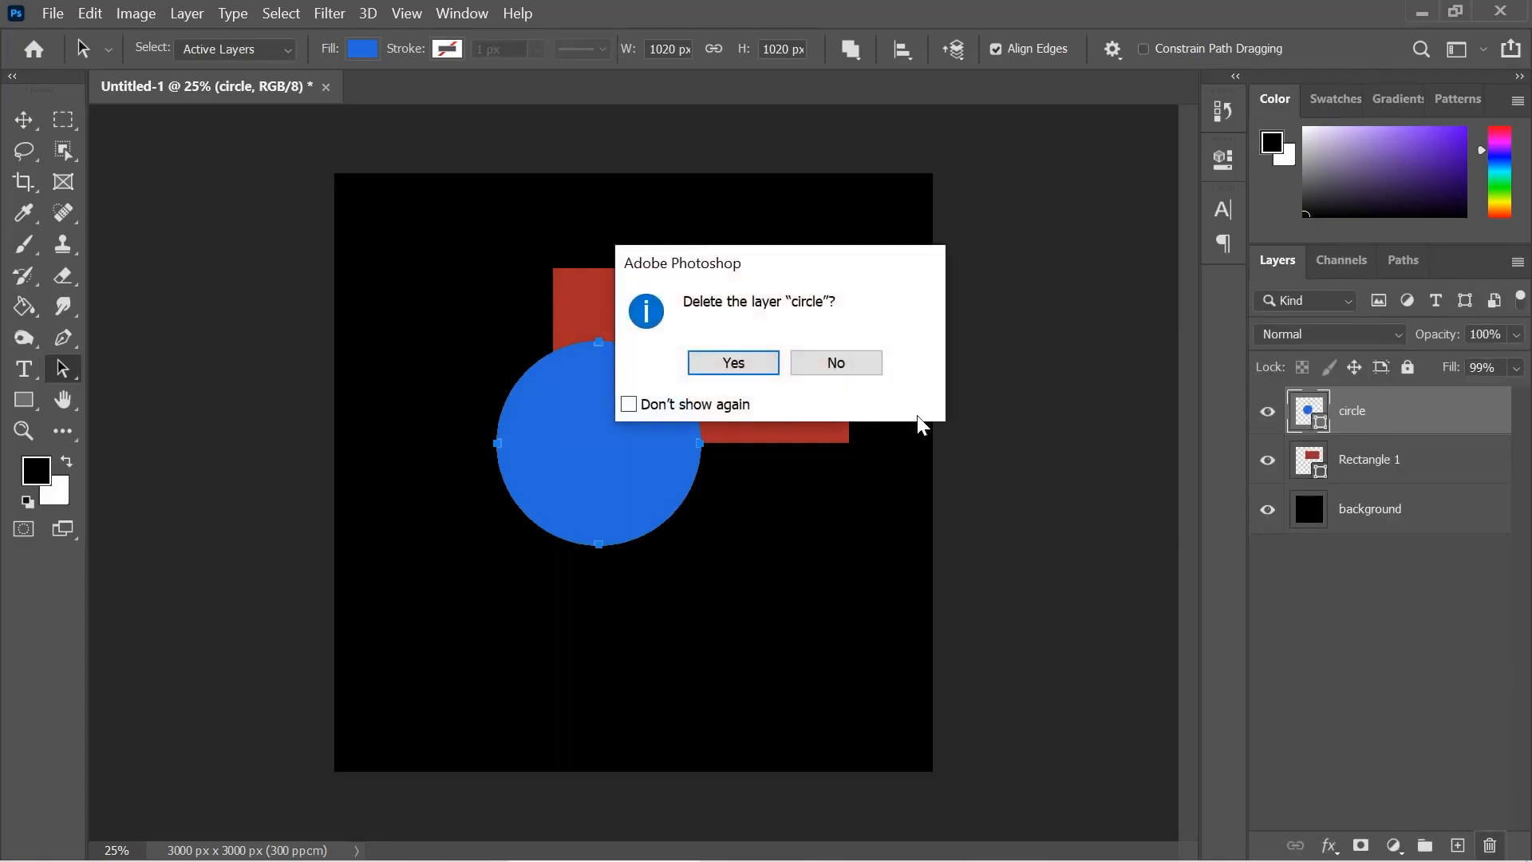
click(763, 358)
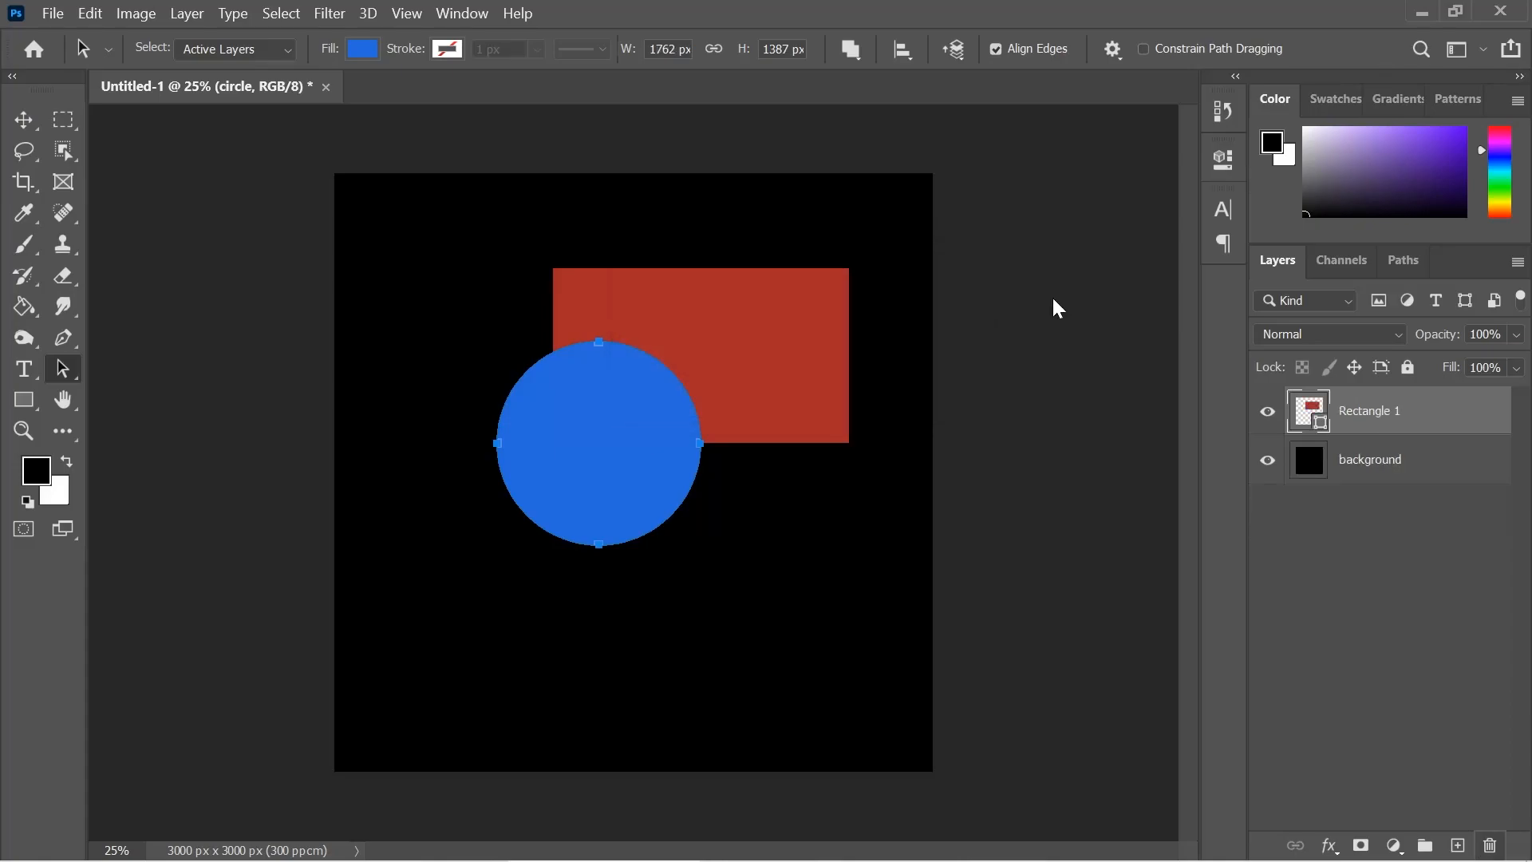
Examine the document's paths with the Rectangle 1 layer selected, and again with no layer selected
click(1398, 260)
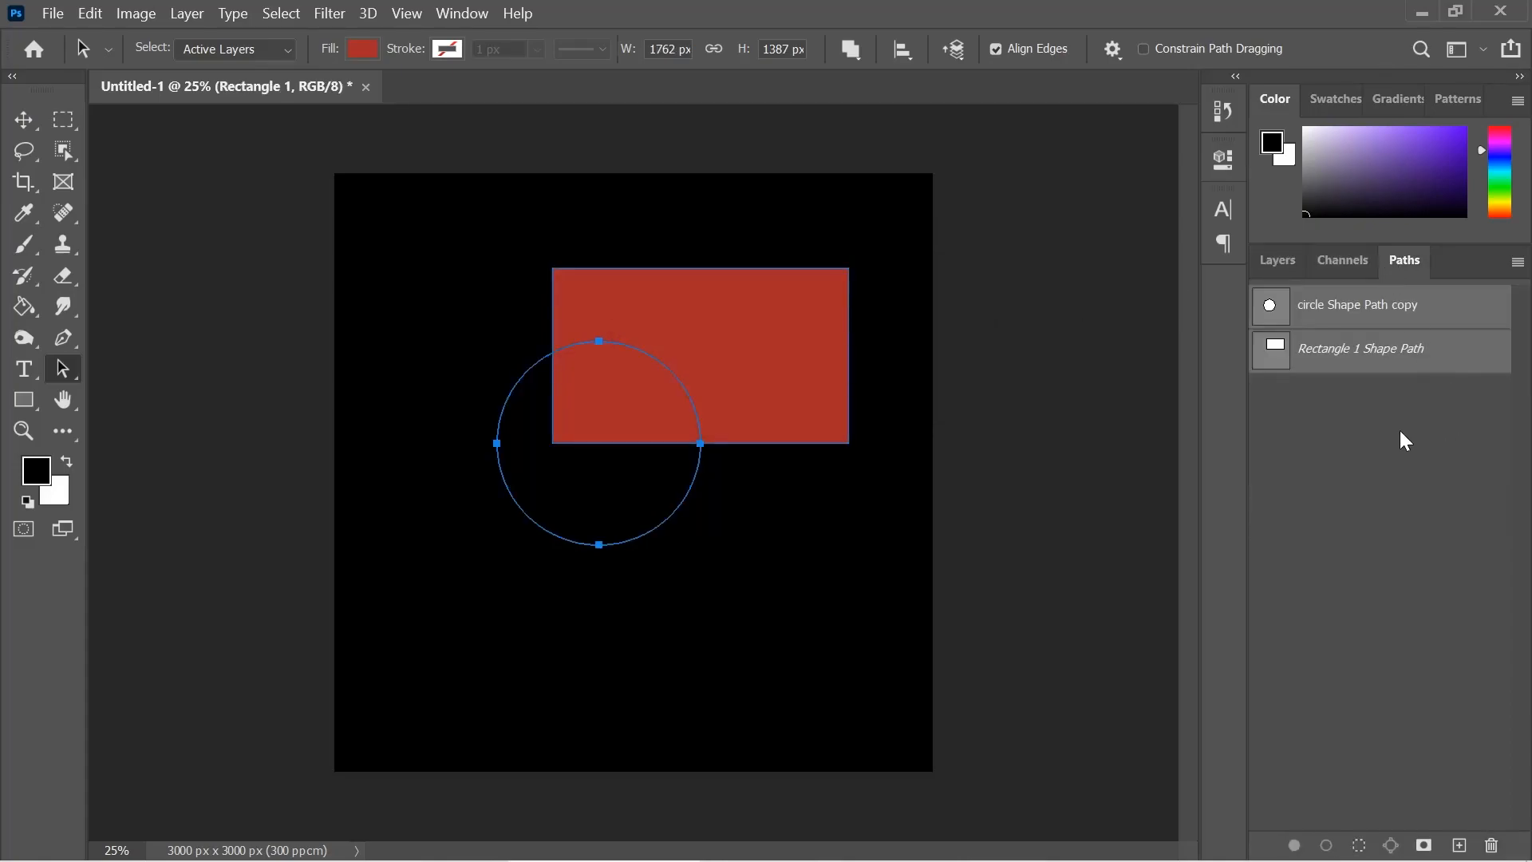
click(1281, 263)
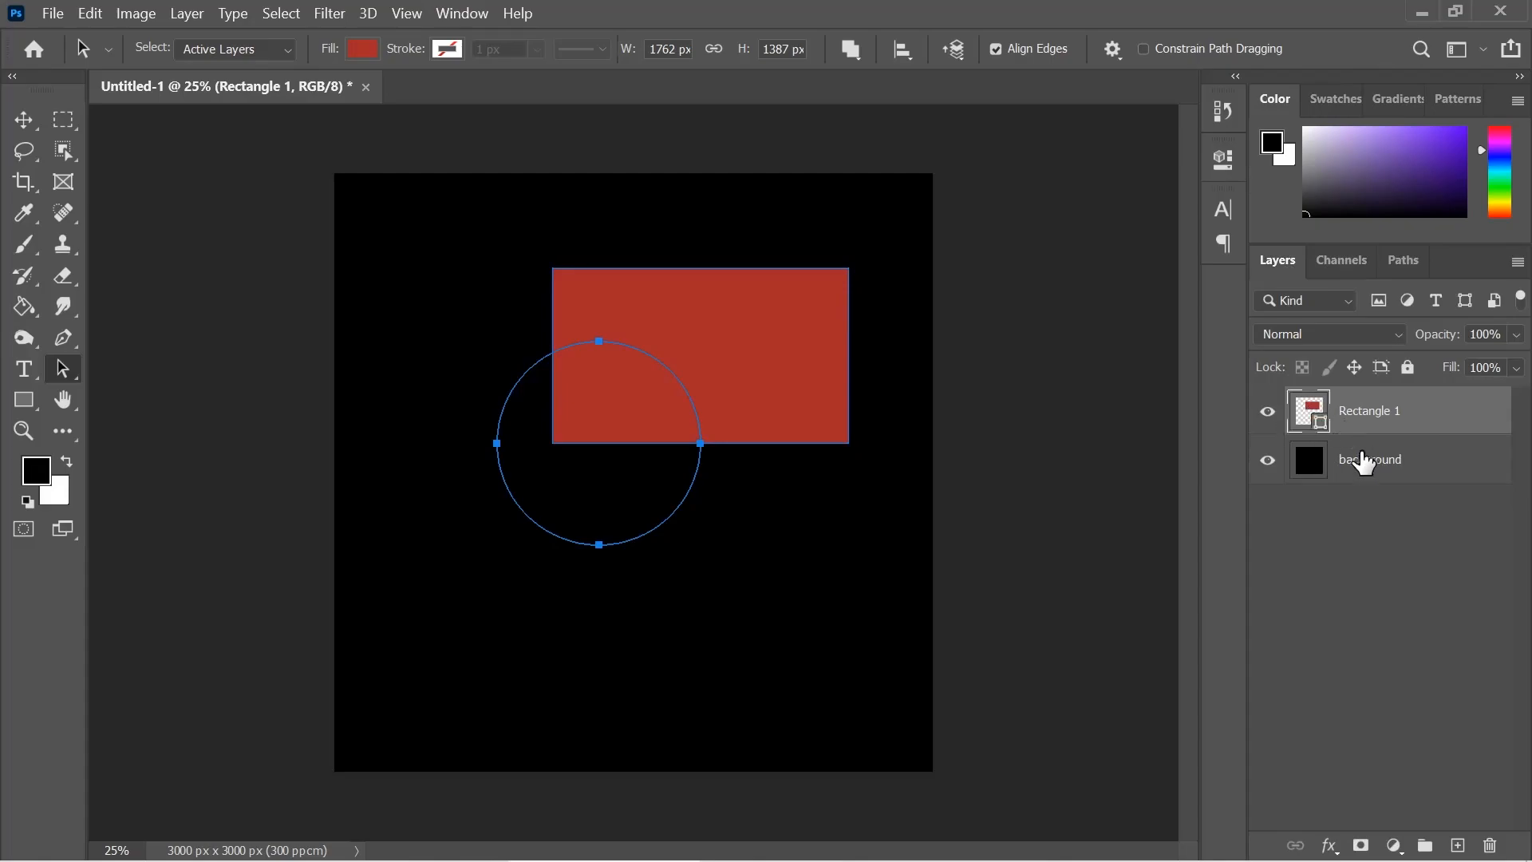
click(1362, 503)
click(1397, 264)
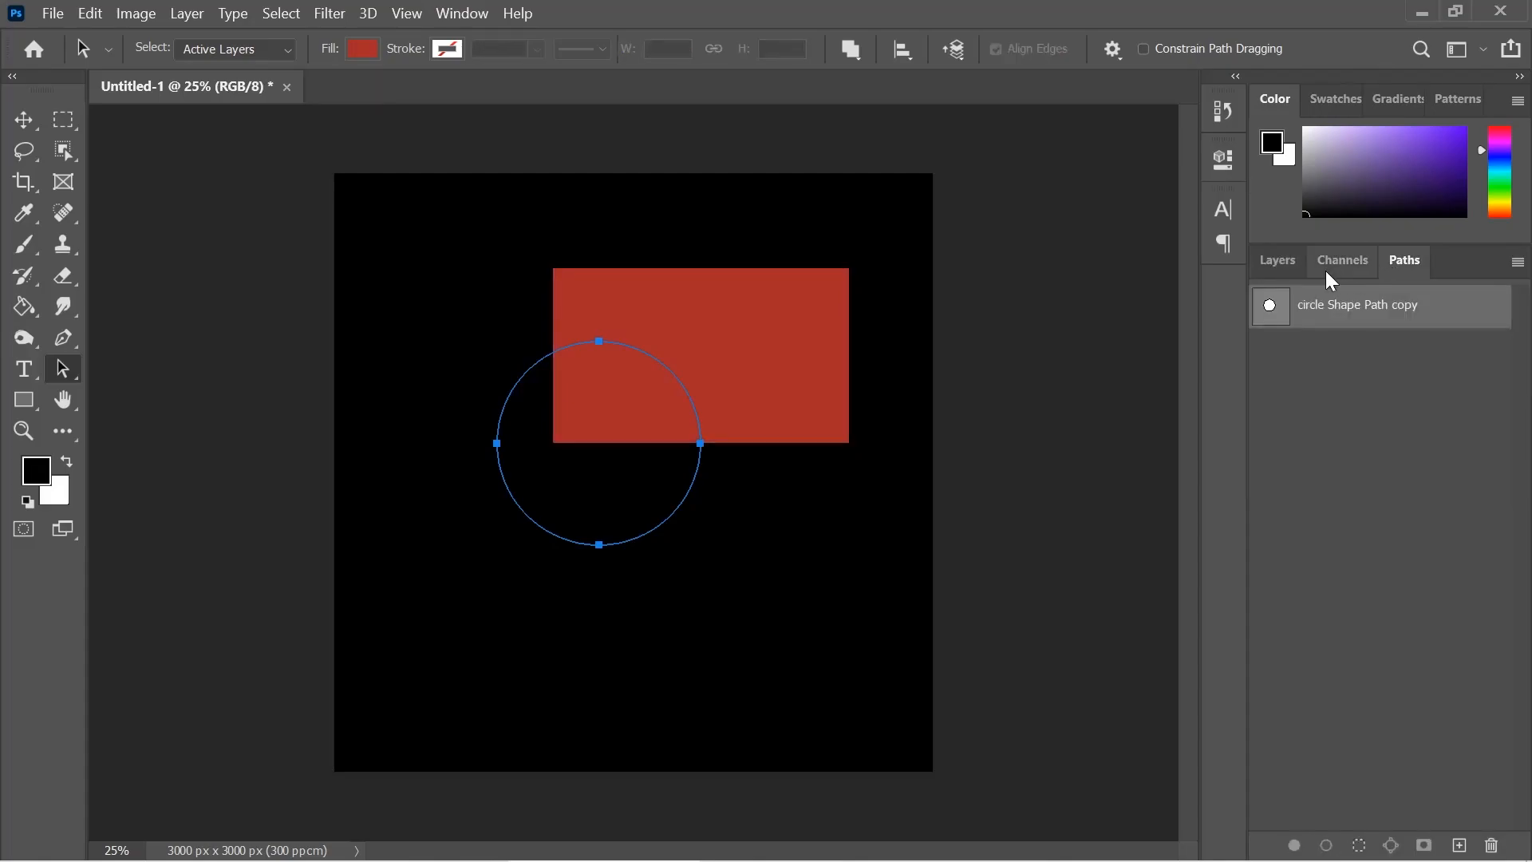
click(1286, 270)
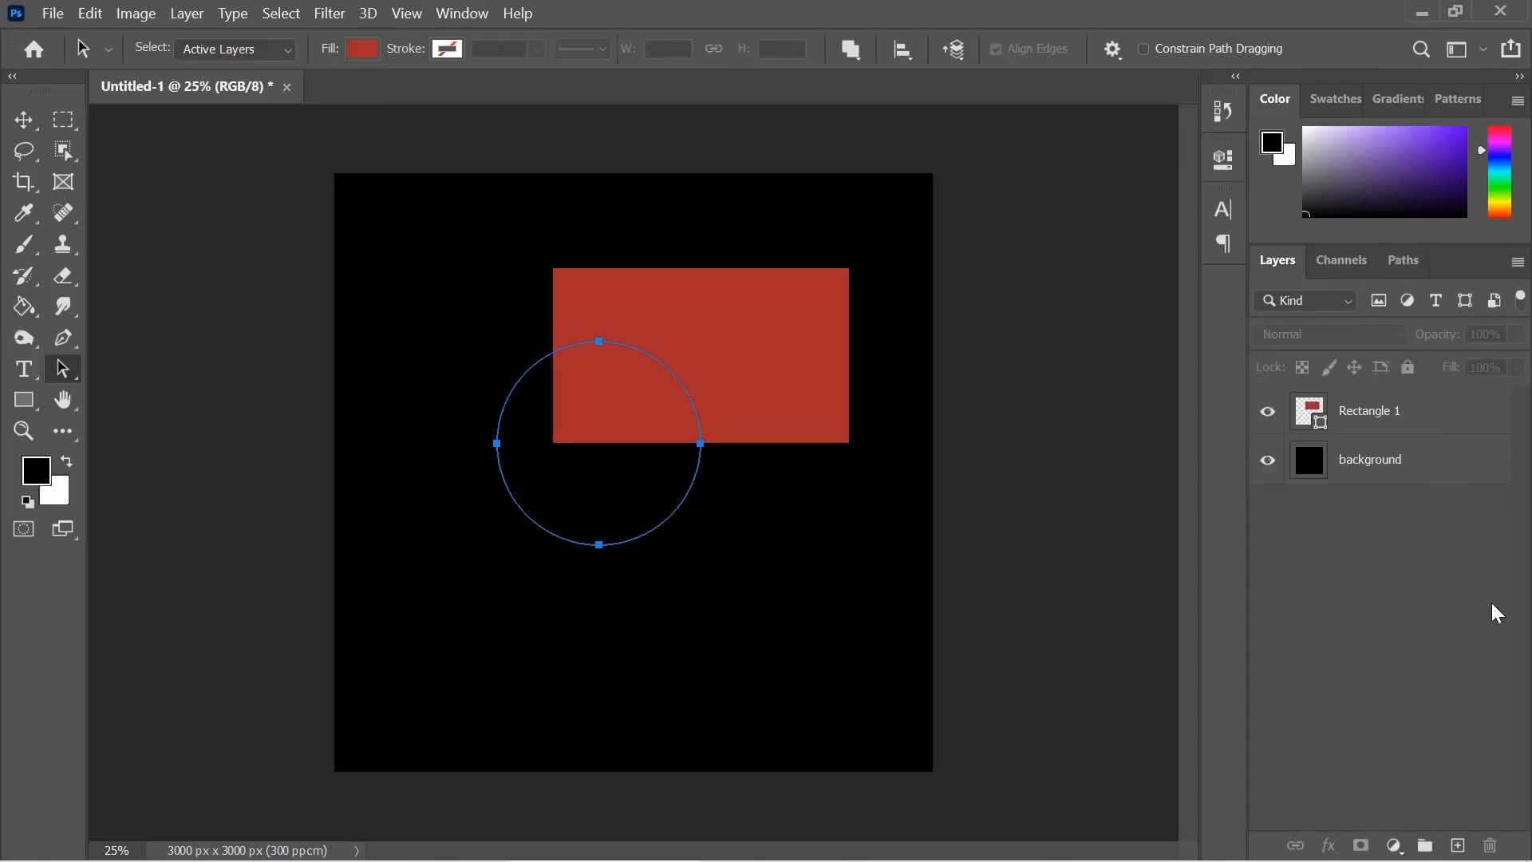
Undo the deletion of the circle layer and leave no layer selected
key(ctrl+z)
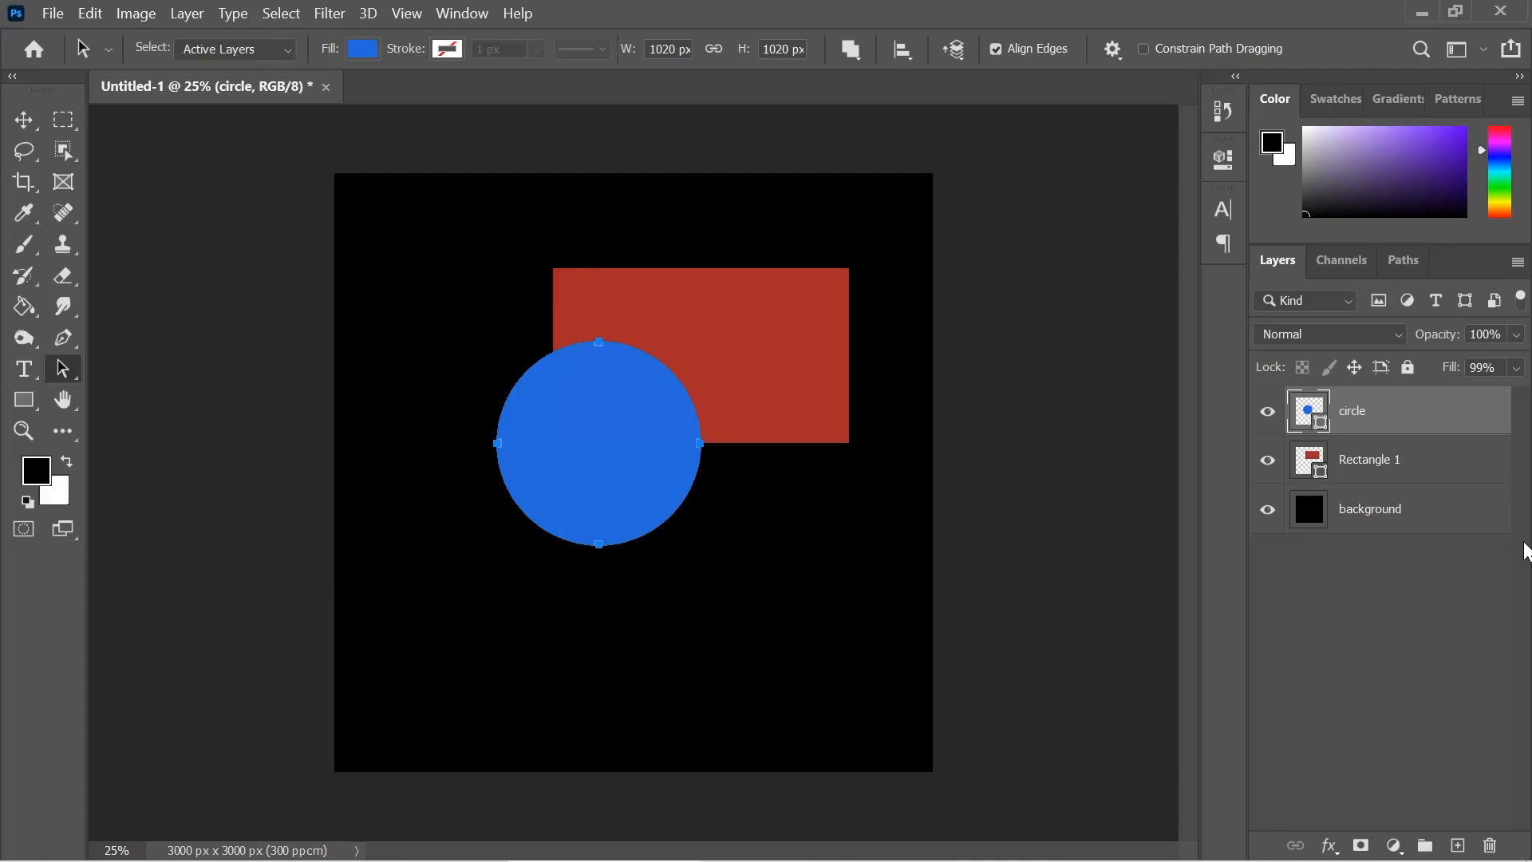
click(1504, 598)
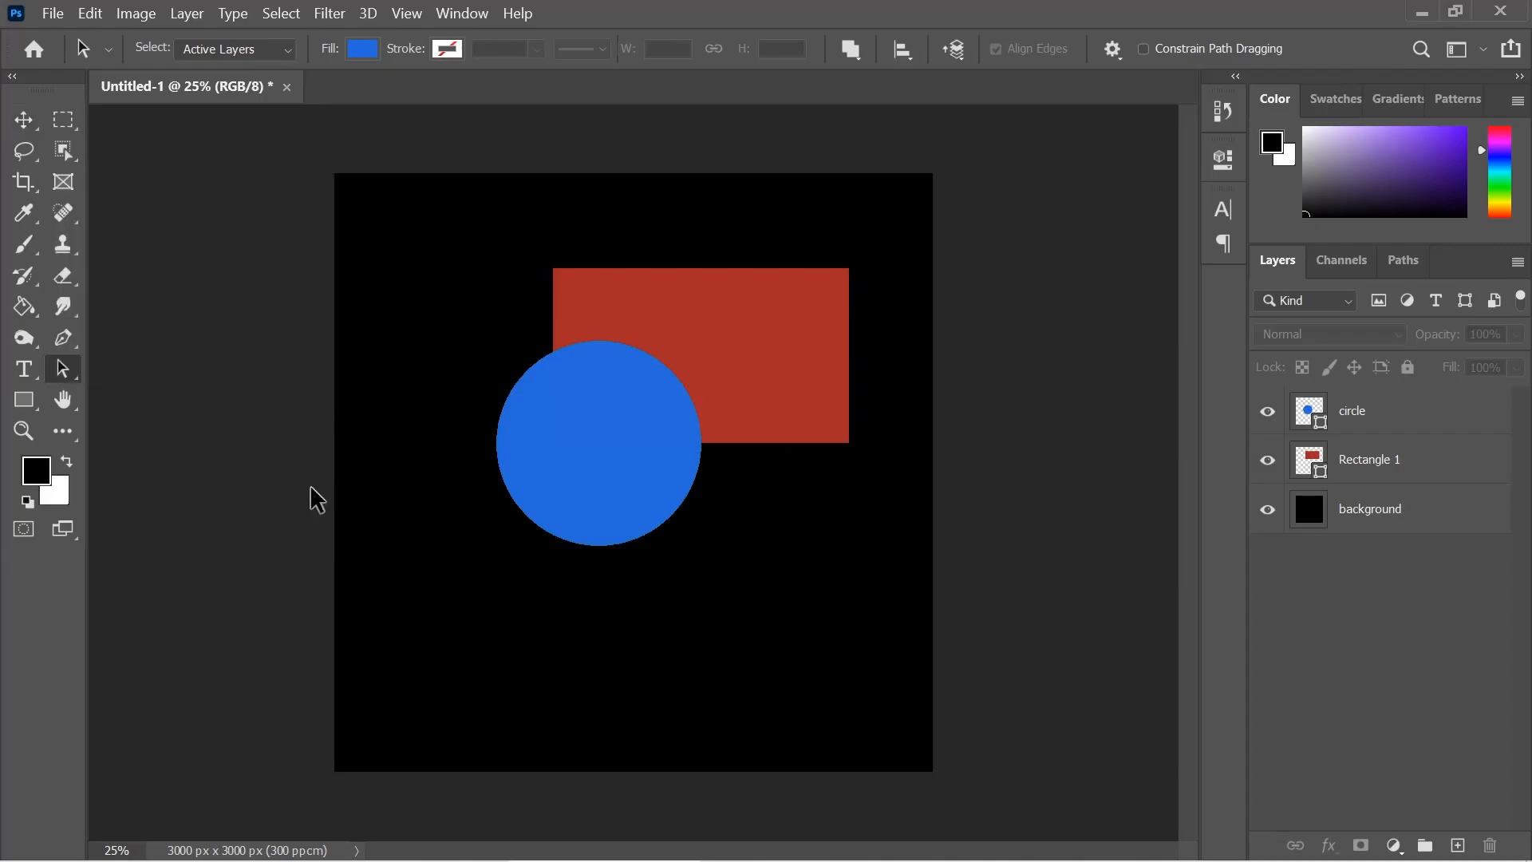
Select the Rectangle 1 layer from the canvas with the Move tool and shift the rectangle about 112 px right and 124 px up
key(v)
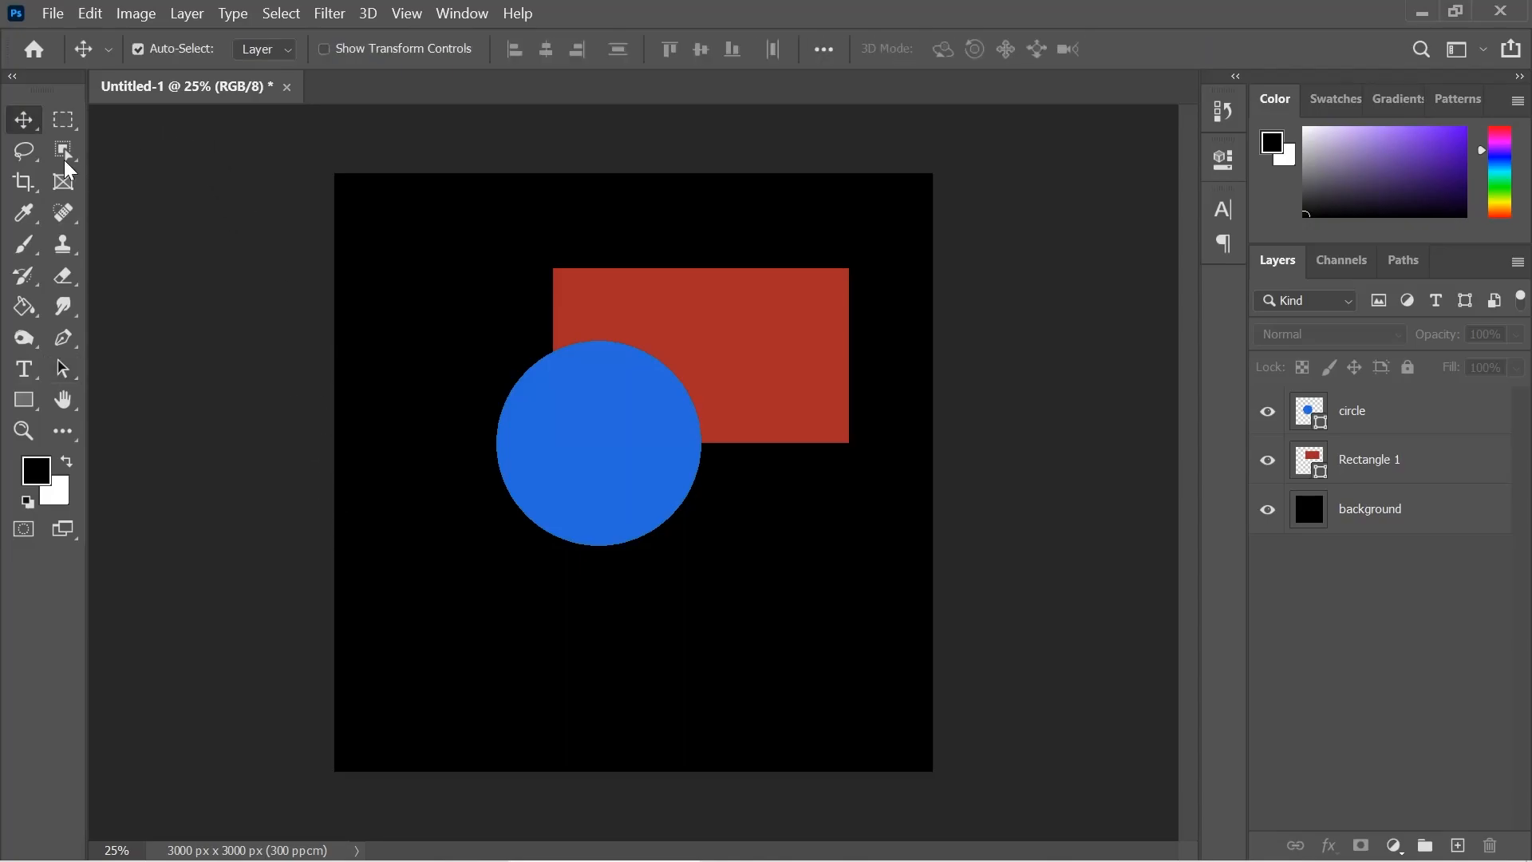
right_click(40, 136)
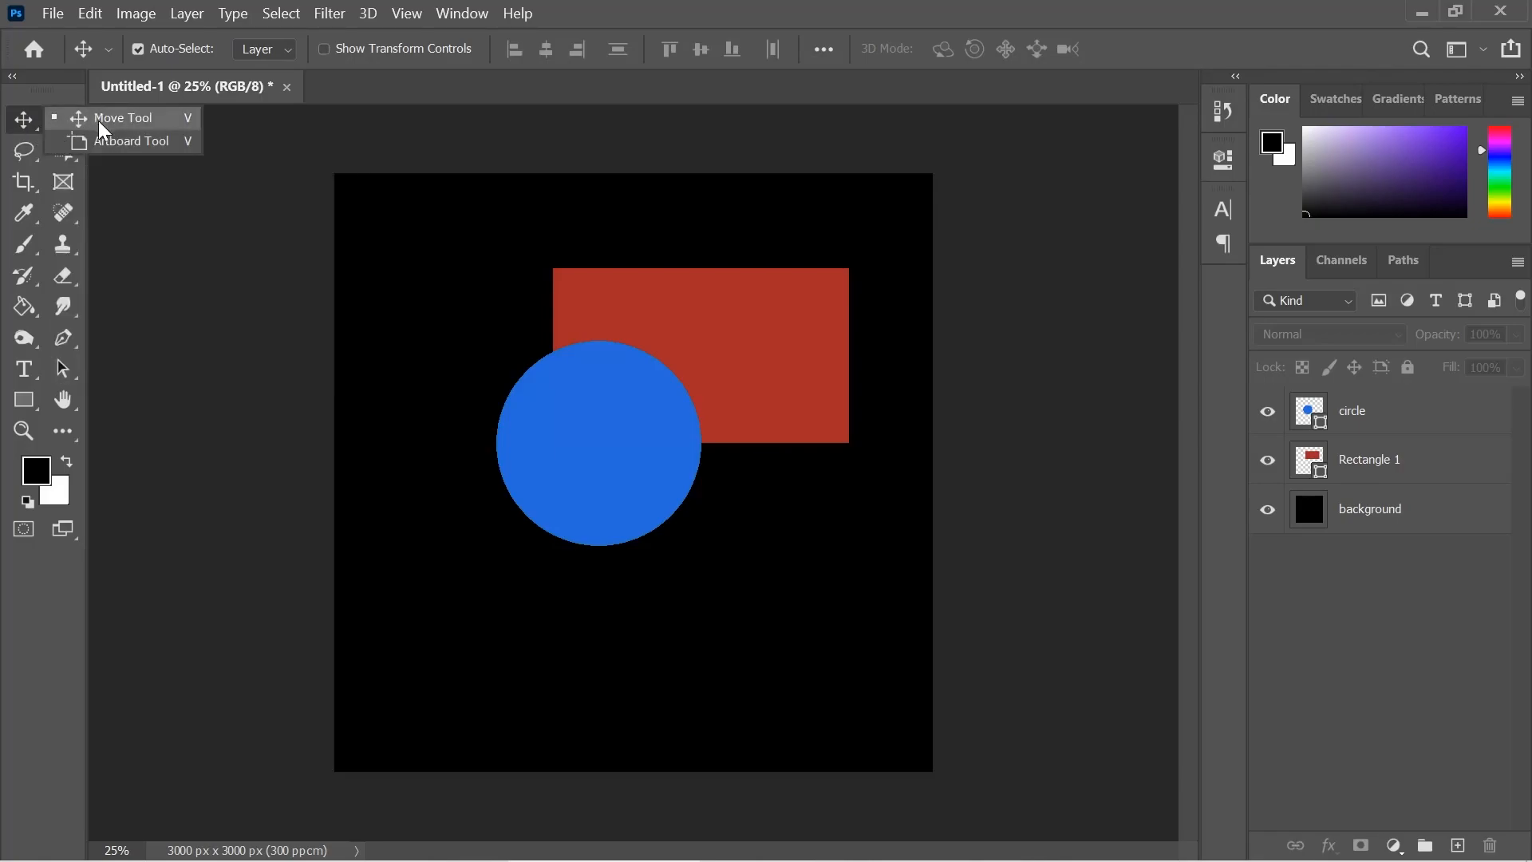
click(18, 125)
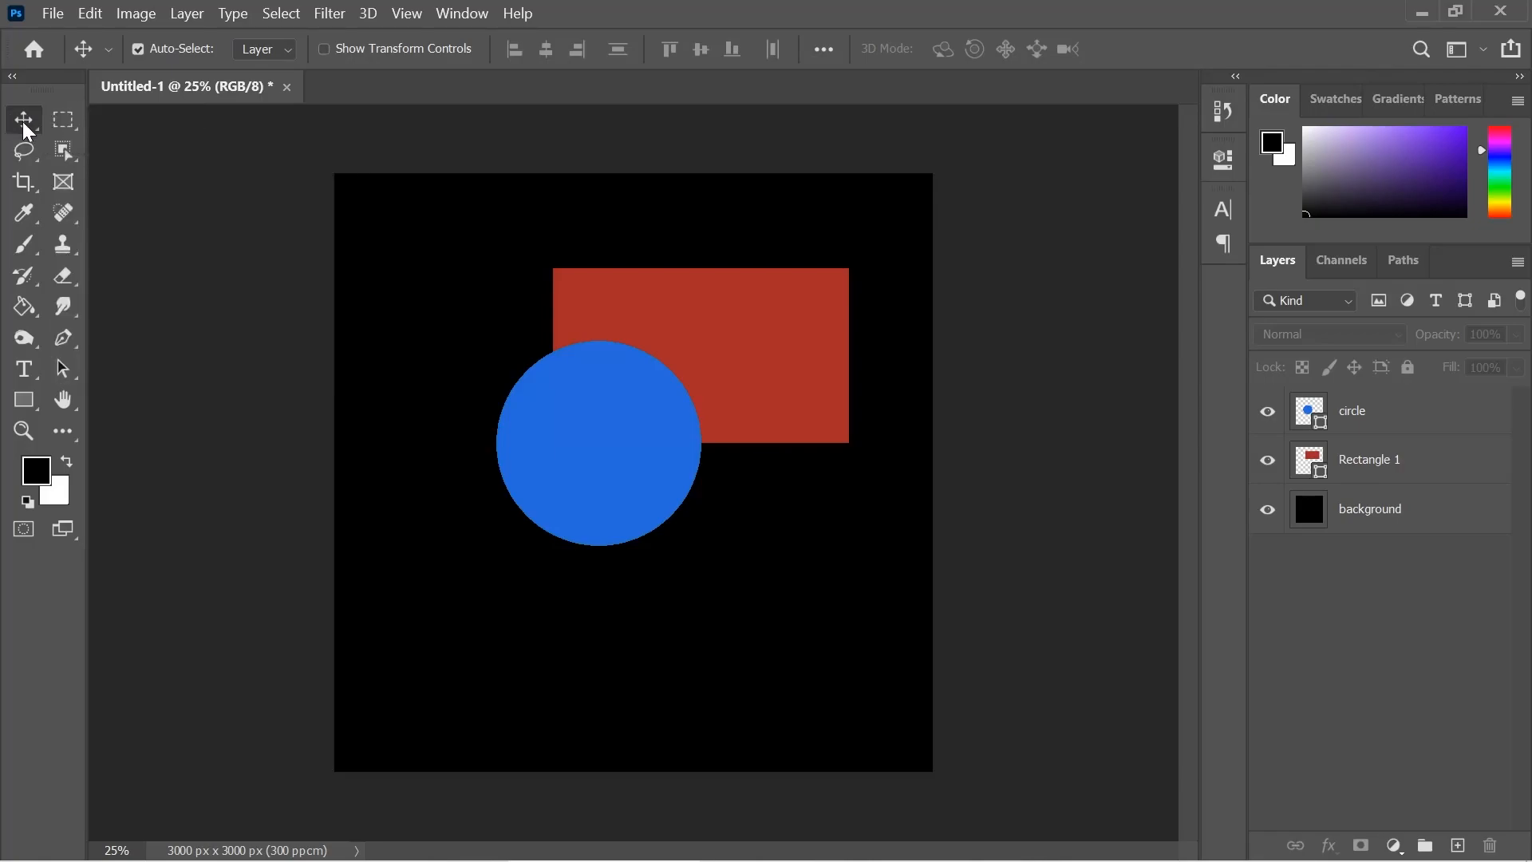
click(1322, 528)
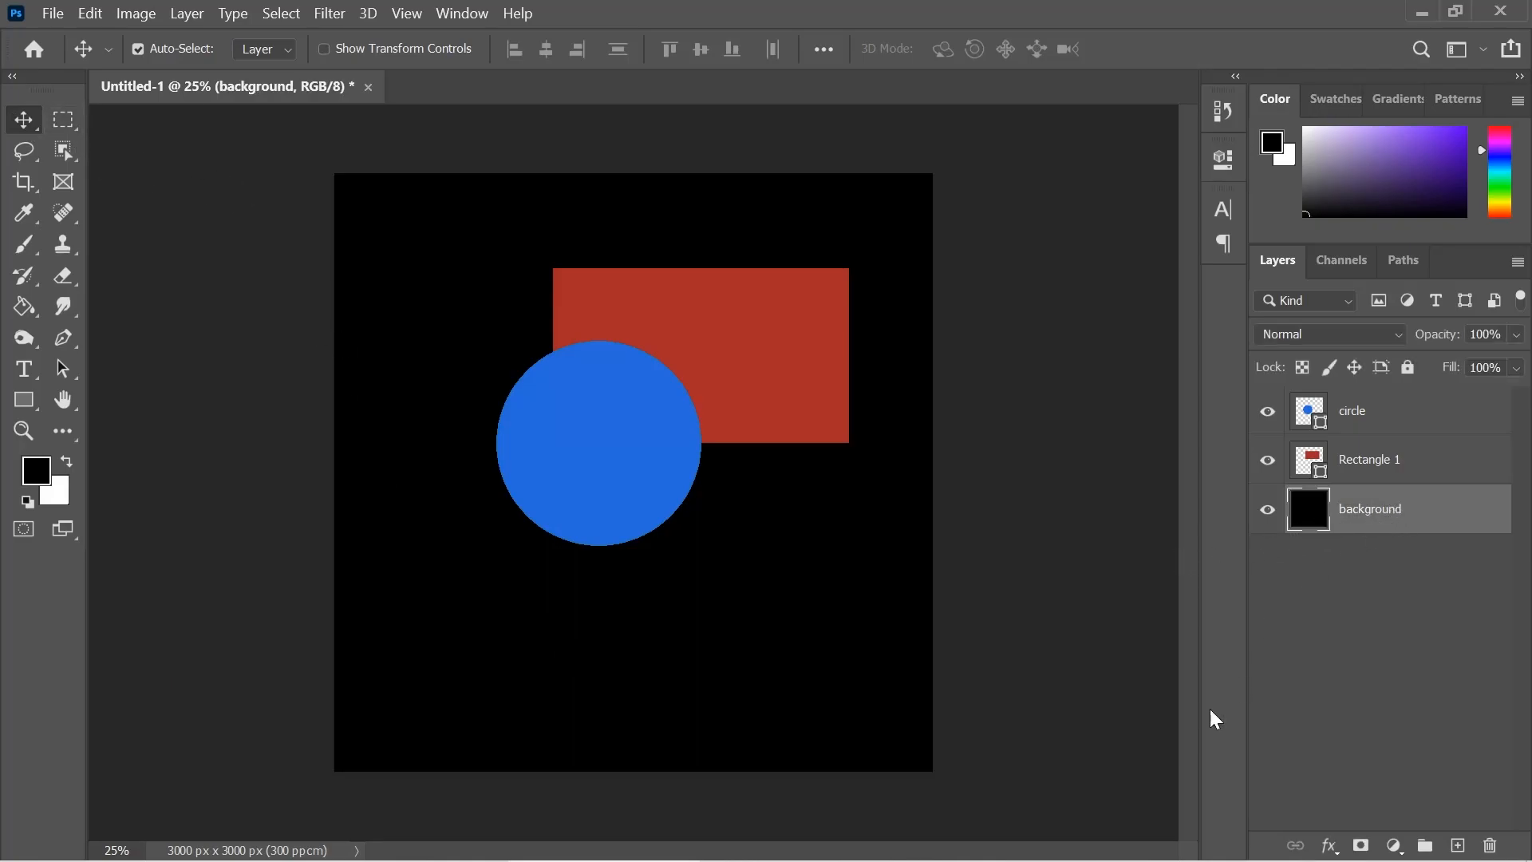
mouse_move(861, 693)
mouse_down()
mouse_move(1045, 643)
mouse_move(964, 554)
mouse_move(807, 574)
mouse_move(841, 650)
mouse_move(840, 697)
mouse_move(840, 682)
mouse_up()
right_click(823, 330)
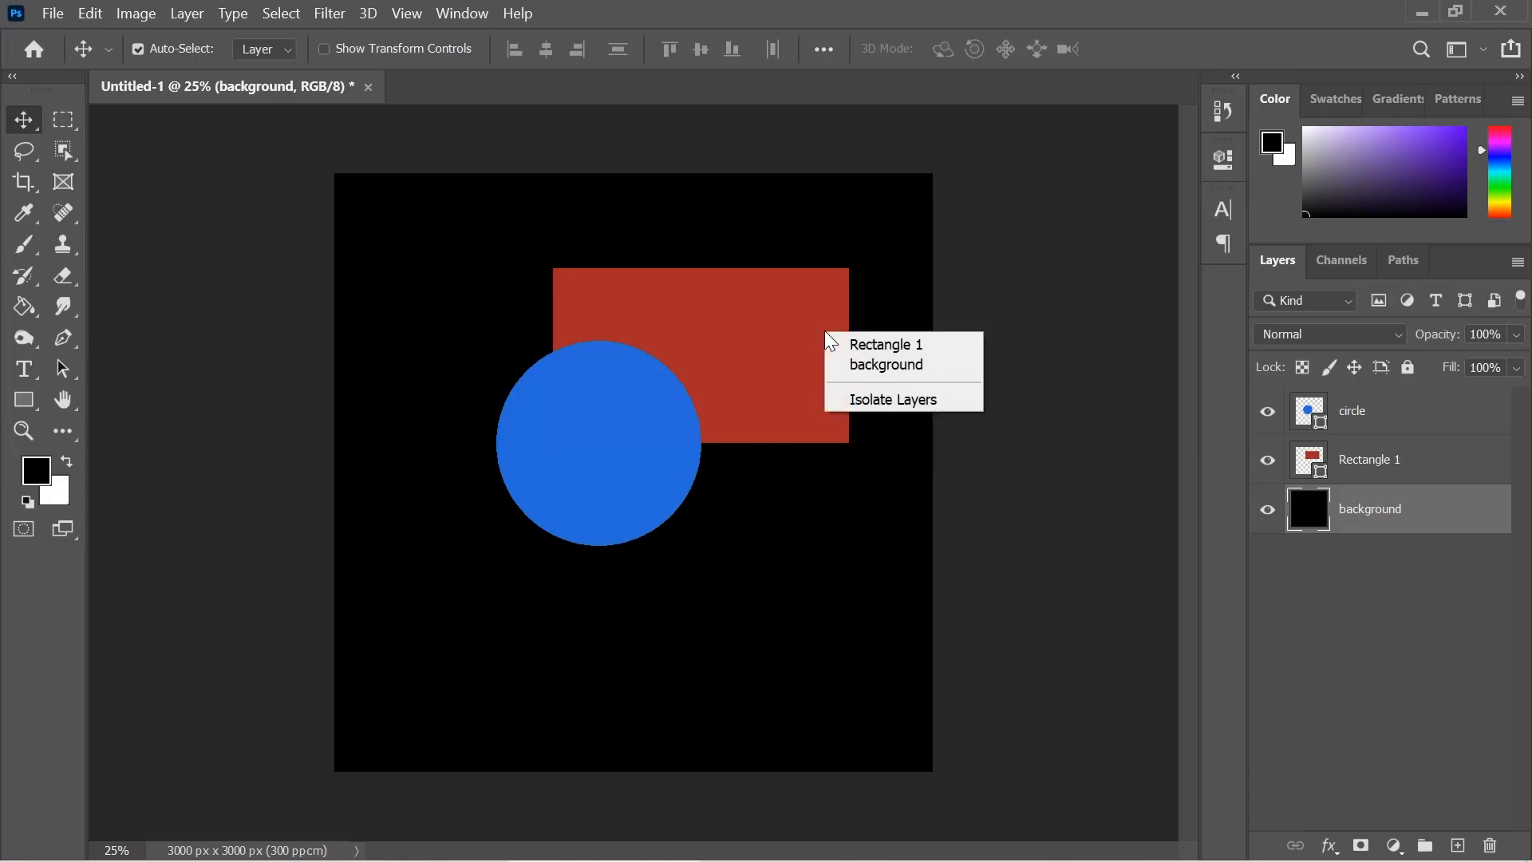
click(842, 343)
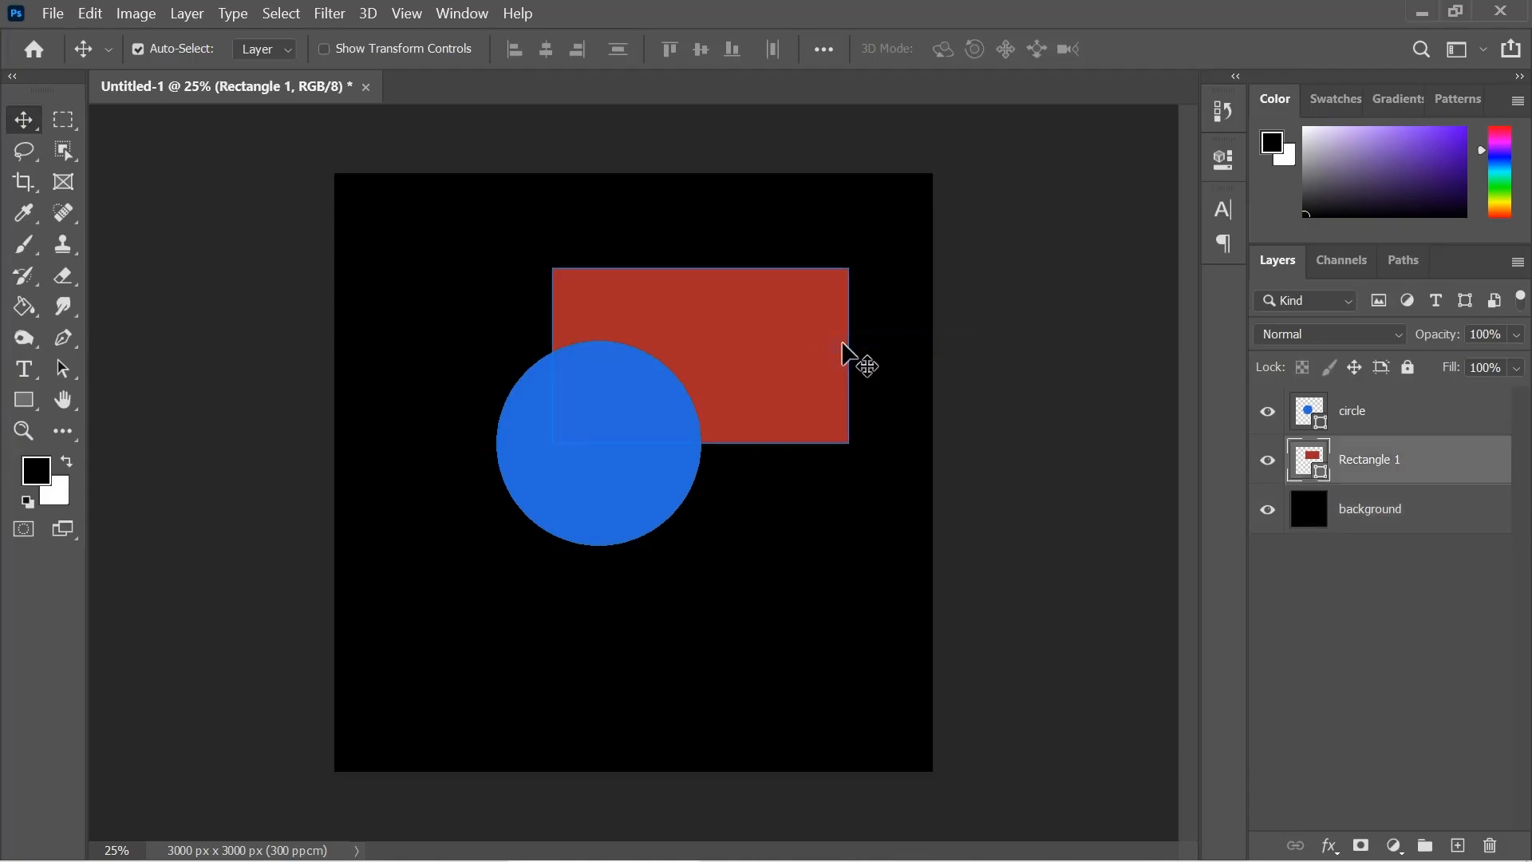
drag(780, 342, 800, 313)
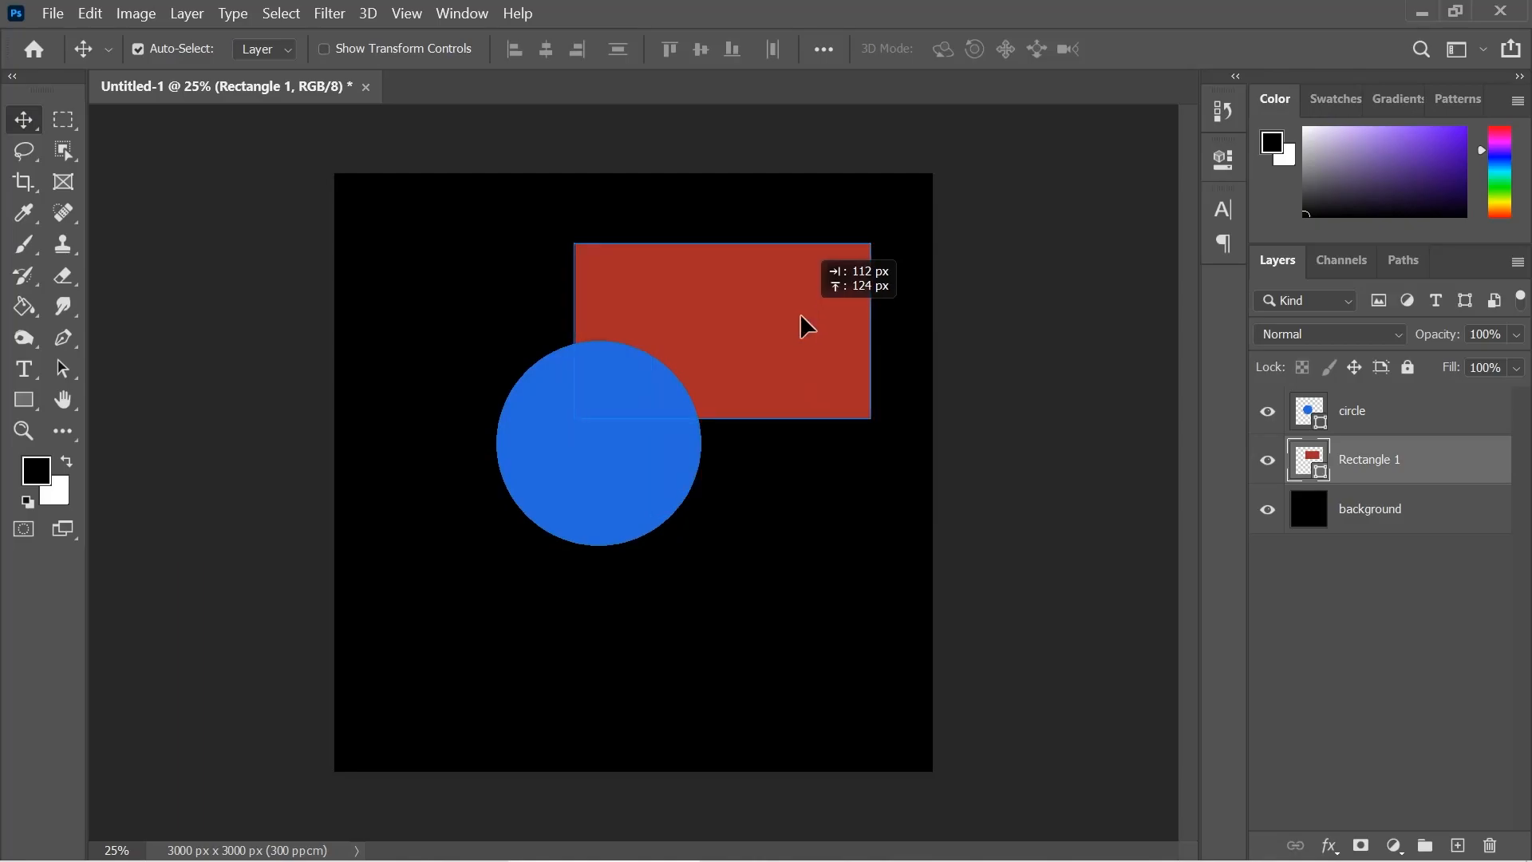
click(1100, 426)
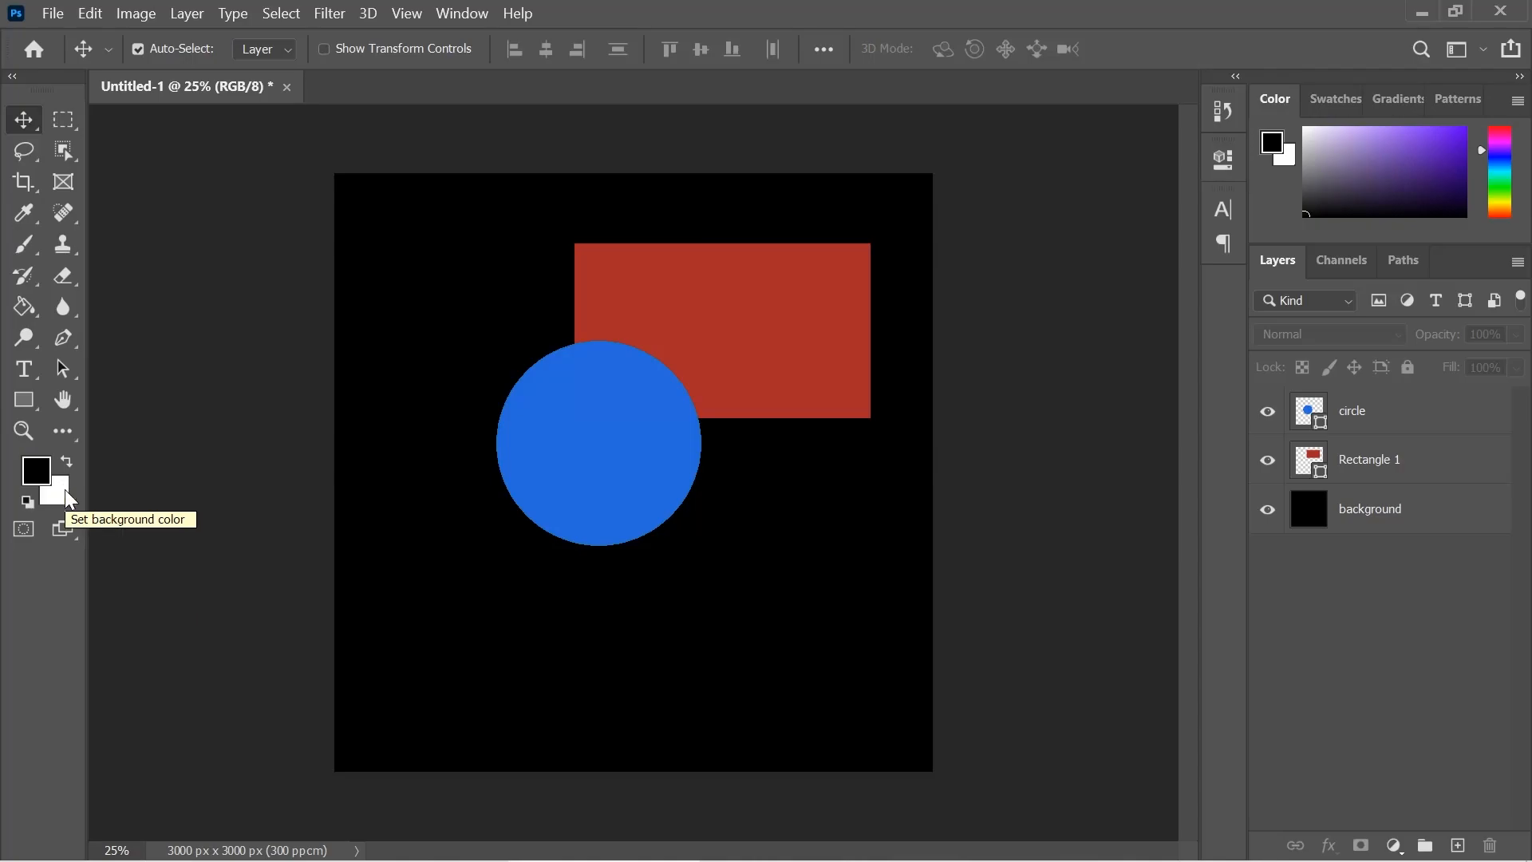
Set the foreground color to purple 593790
click(42, 477)
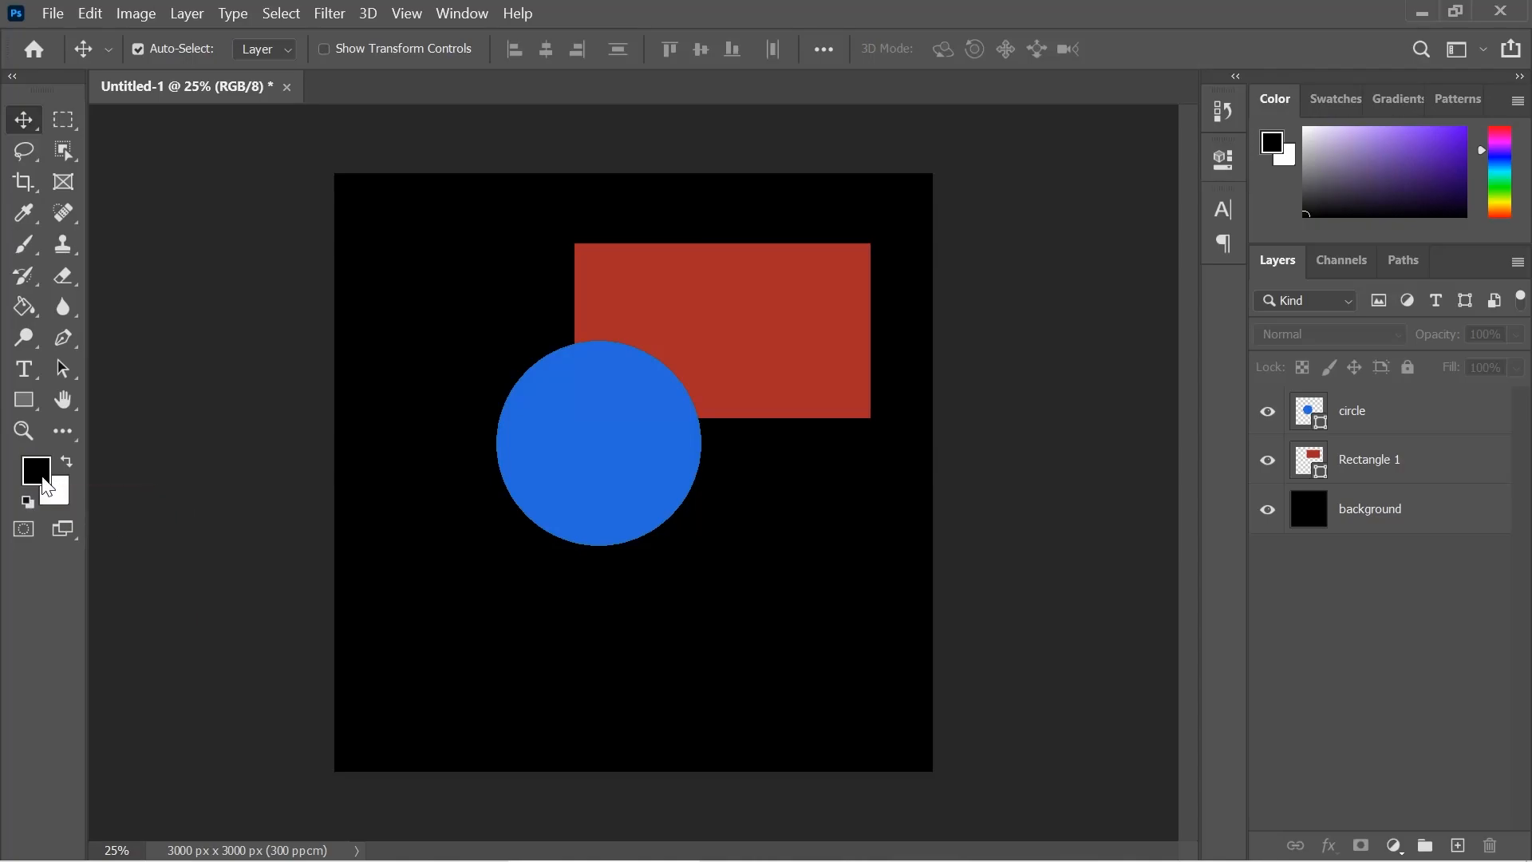
click(1048, 348)
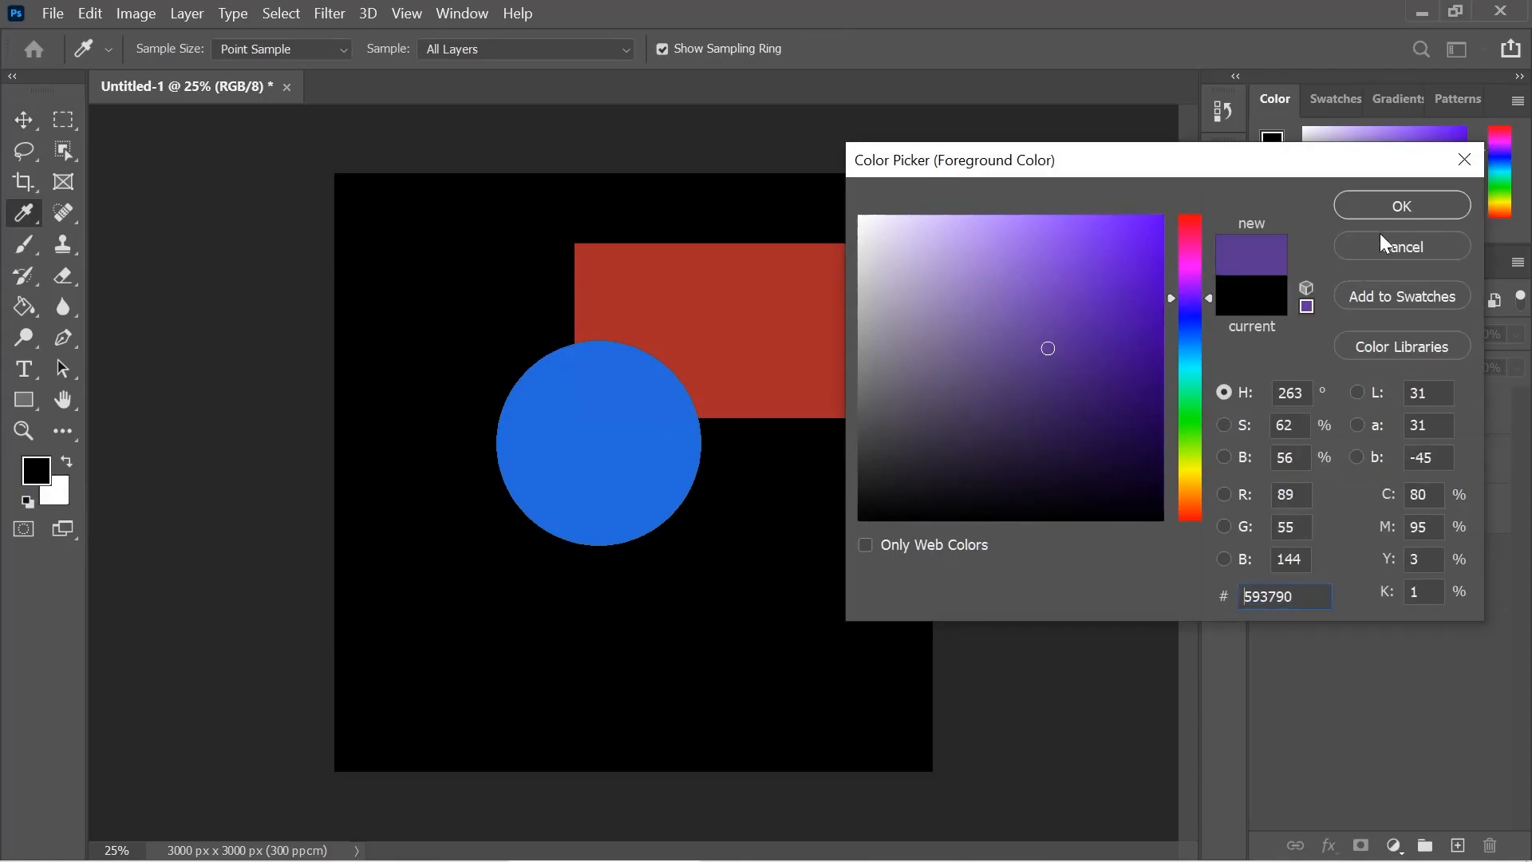
click(1381, 207)
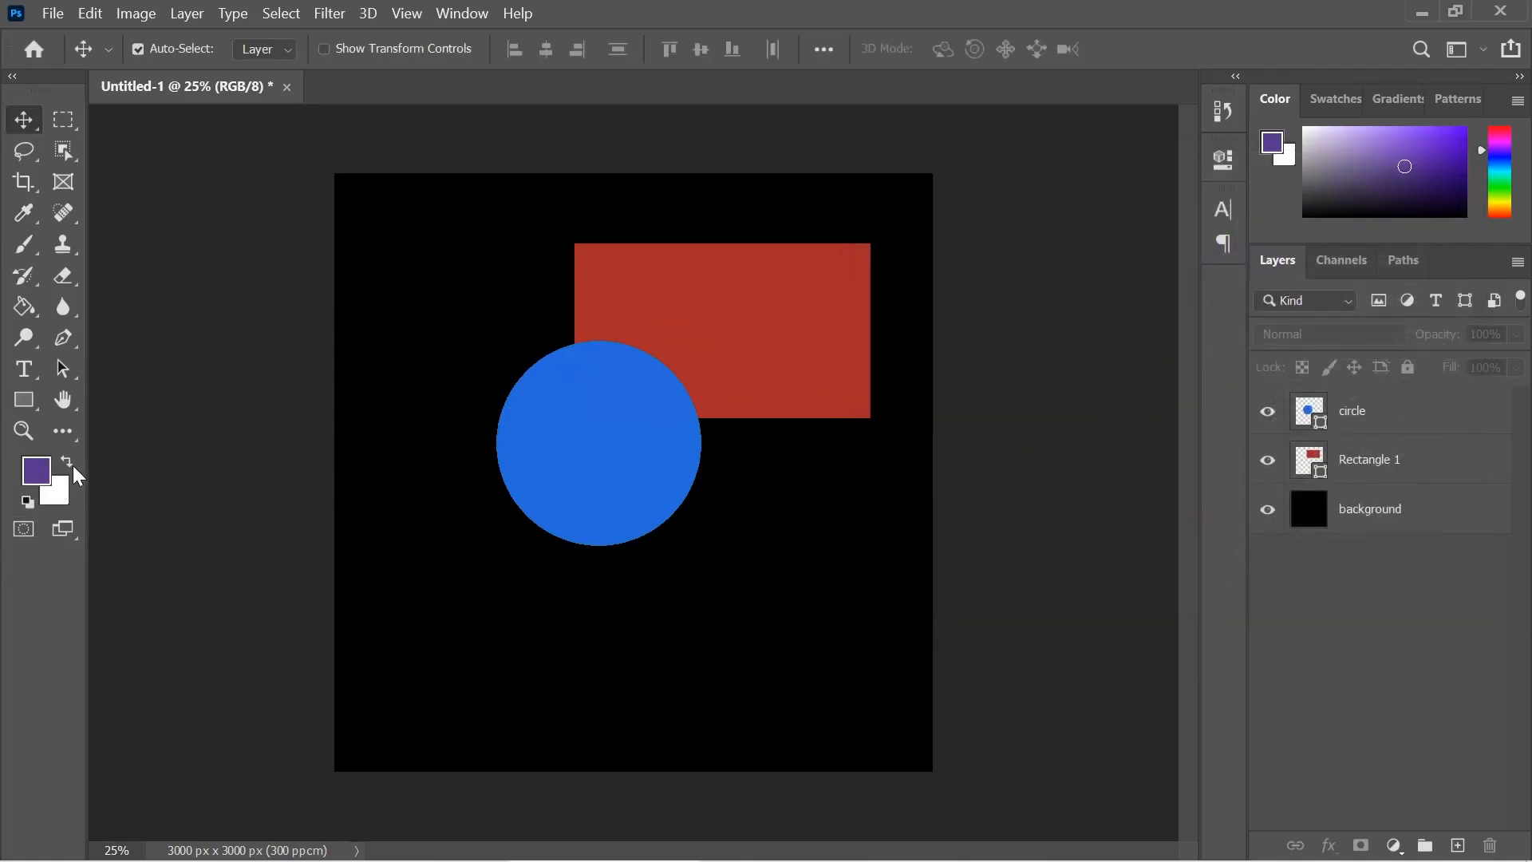
Set the background color to a dark red
click(67, 493)
drag(984, 427, 1131, 333)
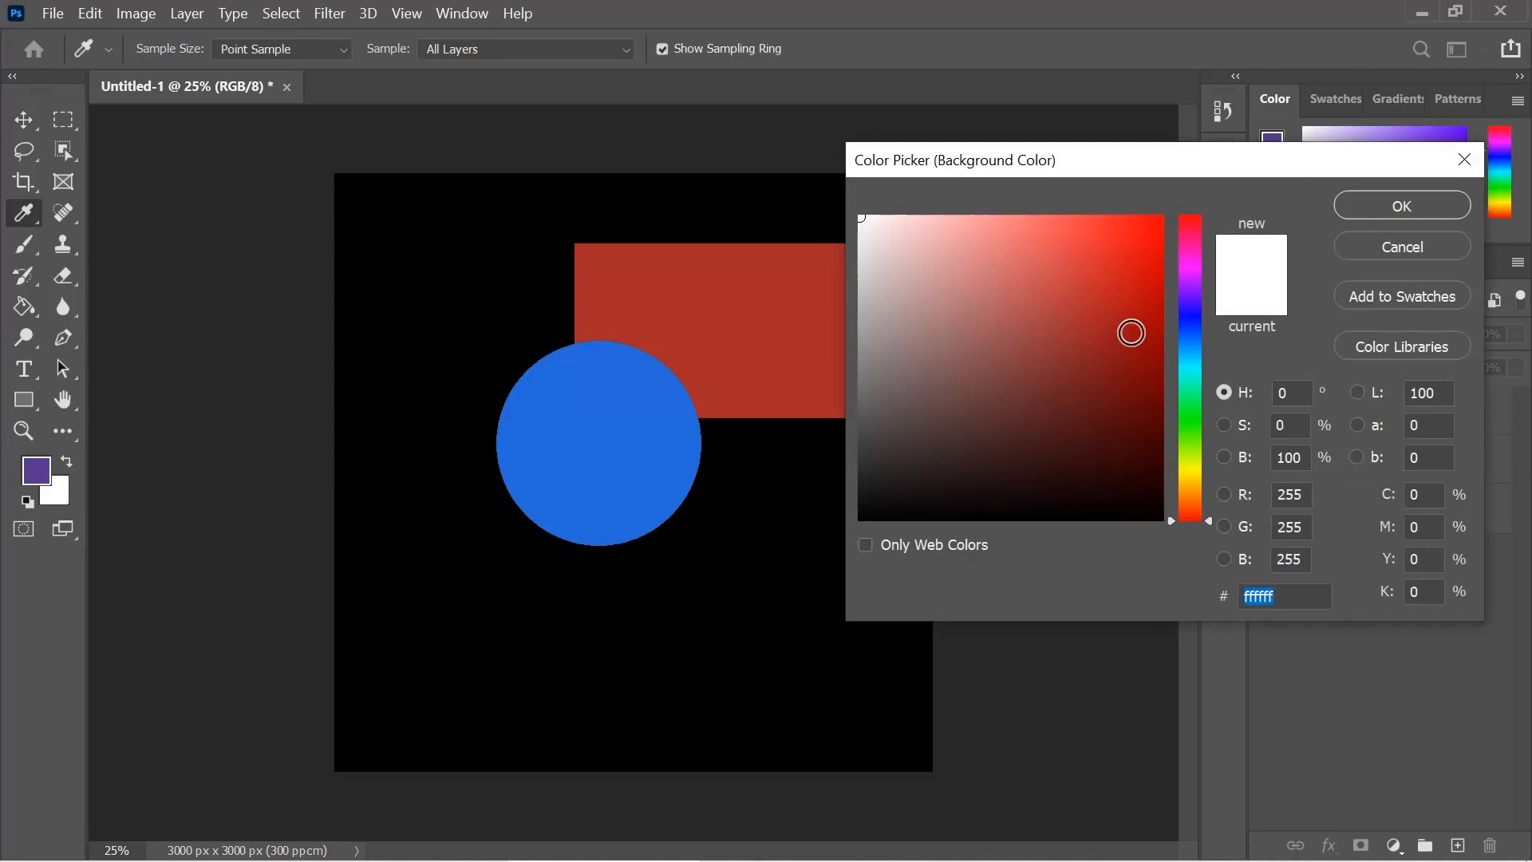
click(1356, 206)
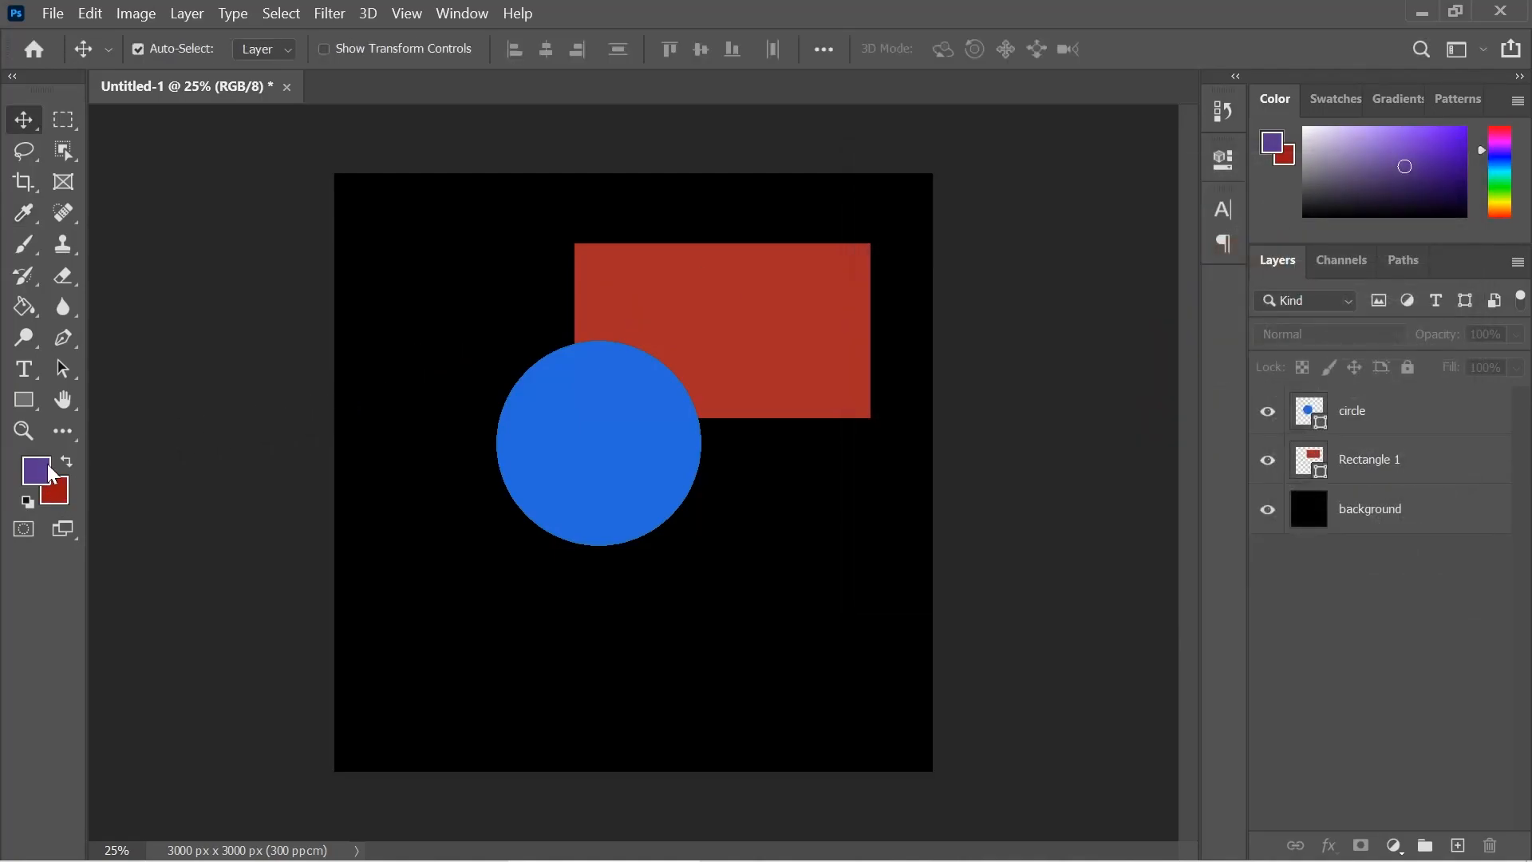
Swap the foreground and background colors back and forth, ending with purple in the foreground
key(x)
key(x)
key(x)
key(x)
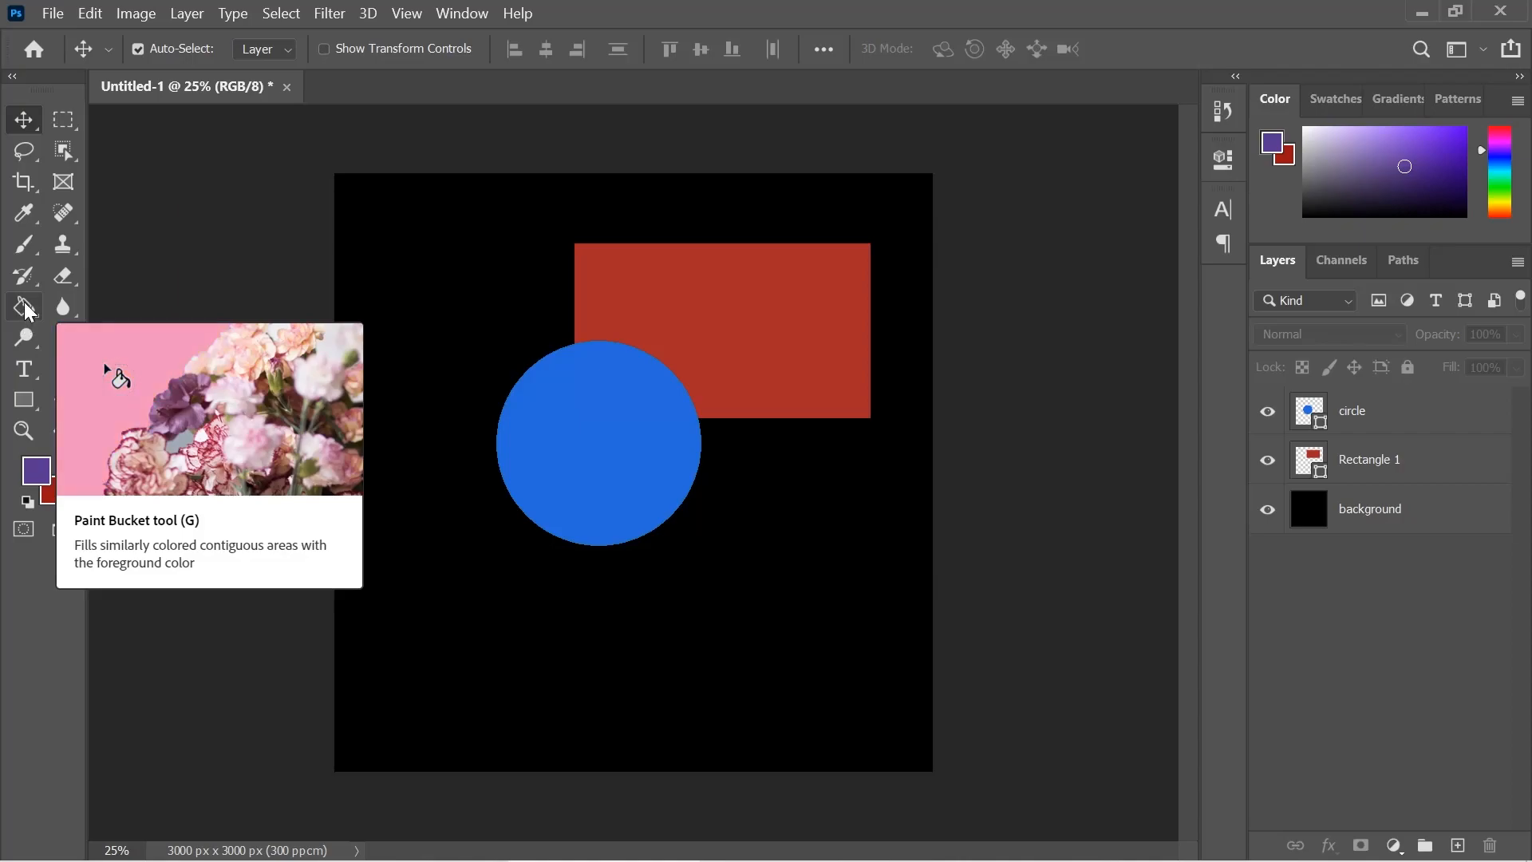
Fill the background layer with purple using the Paint Bucket tool, and refill it with dark red after swapping the foreground and background colors
click(26, 311)
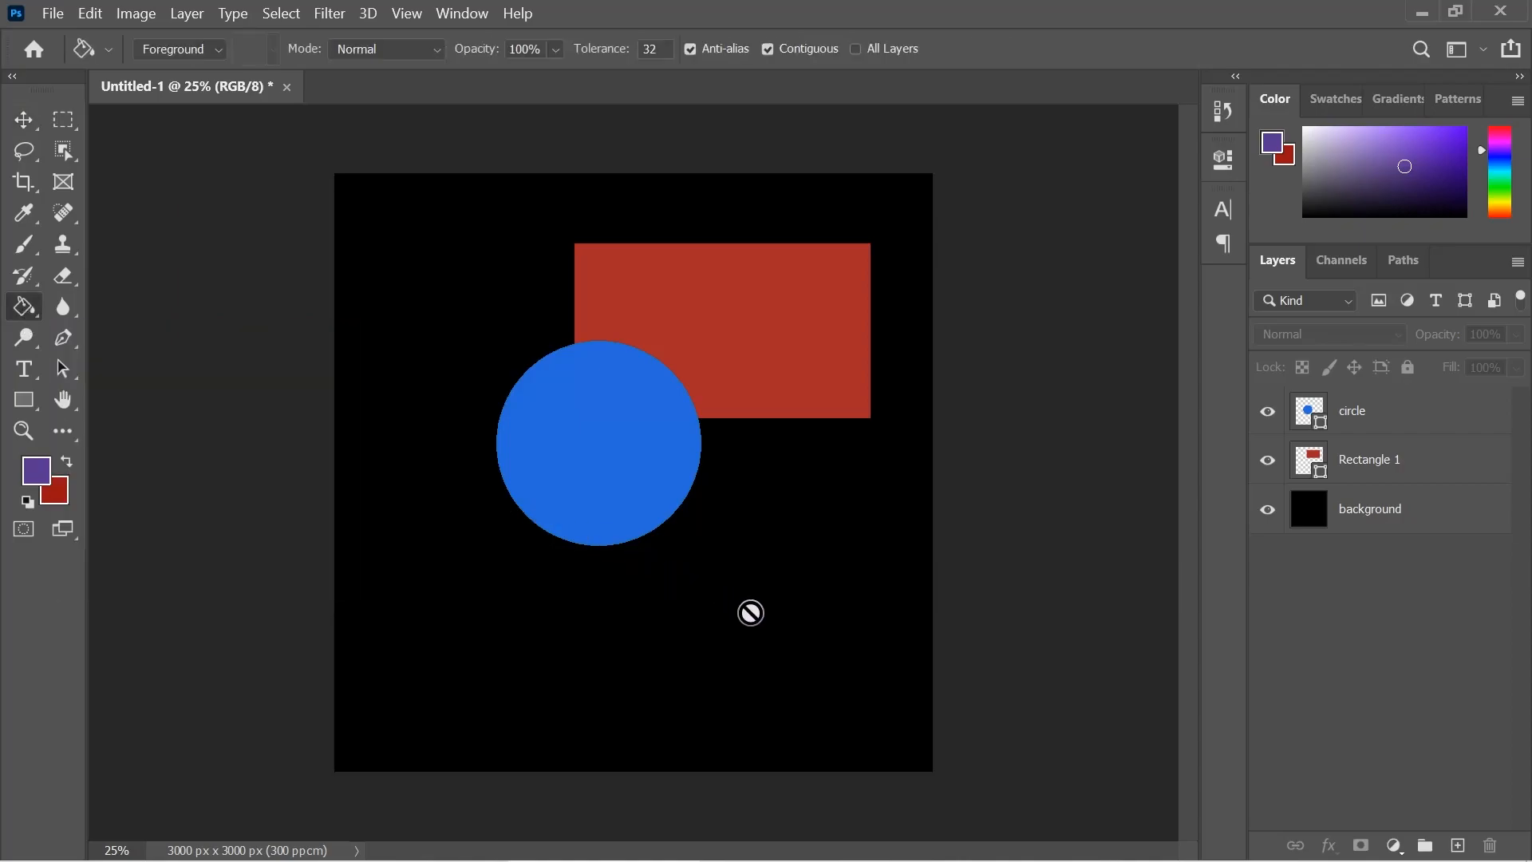
click(1355, 519)
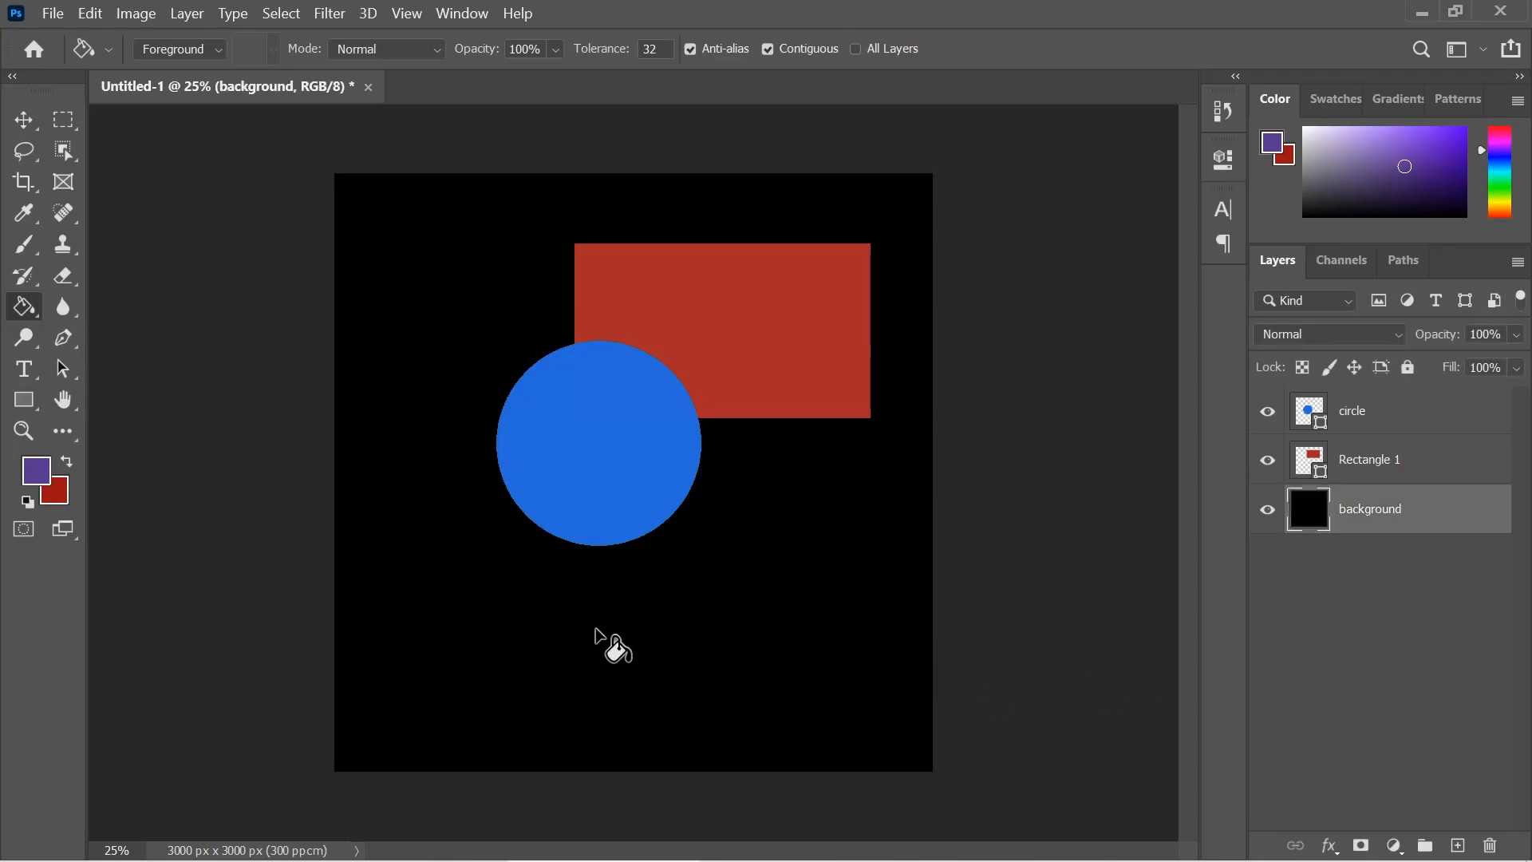
click(597, 626)
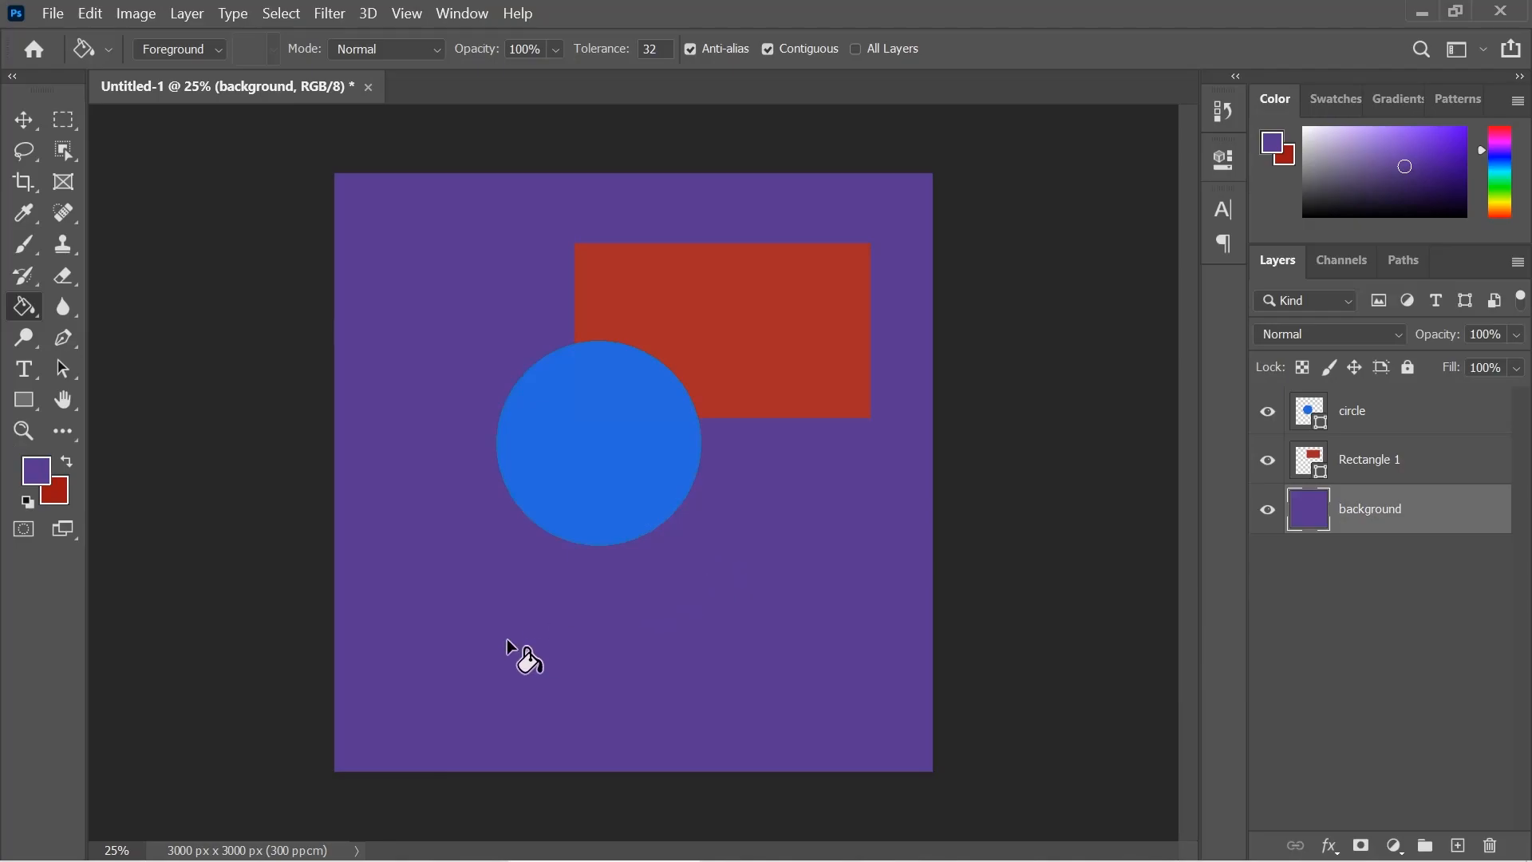
key(x)
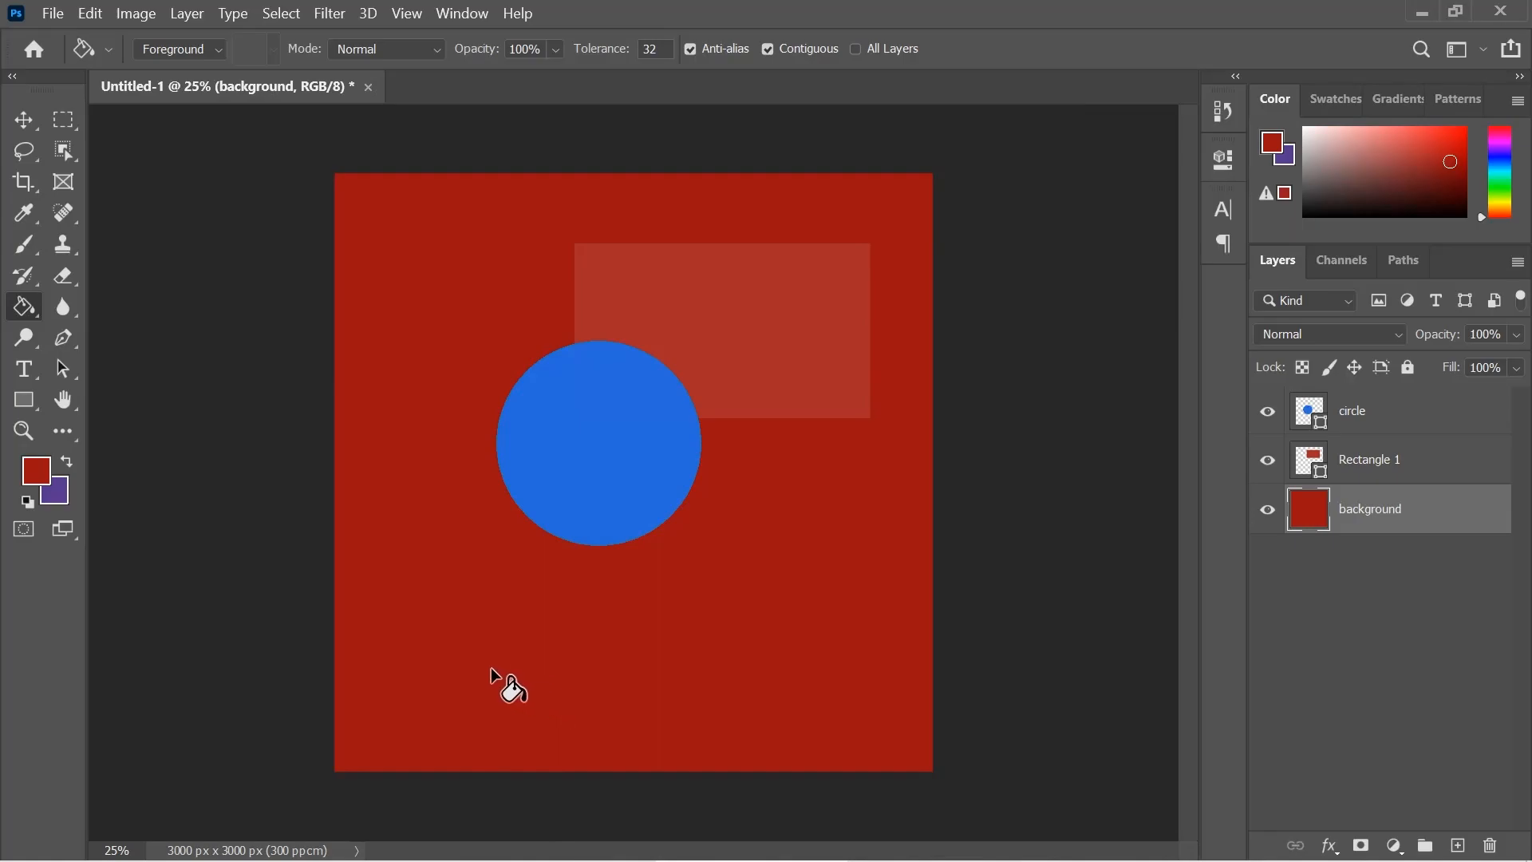
Switch to the Gradient tool, open its Gradient Editor and browse the Basics and Blues presets
right_click(25, 313)
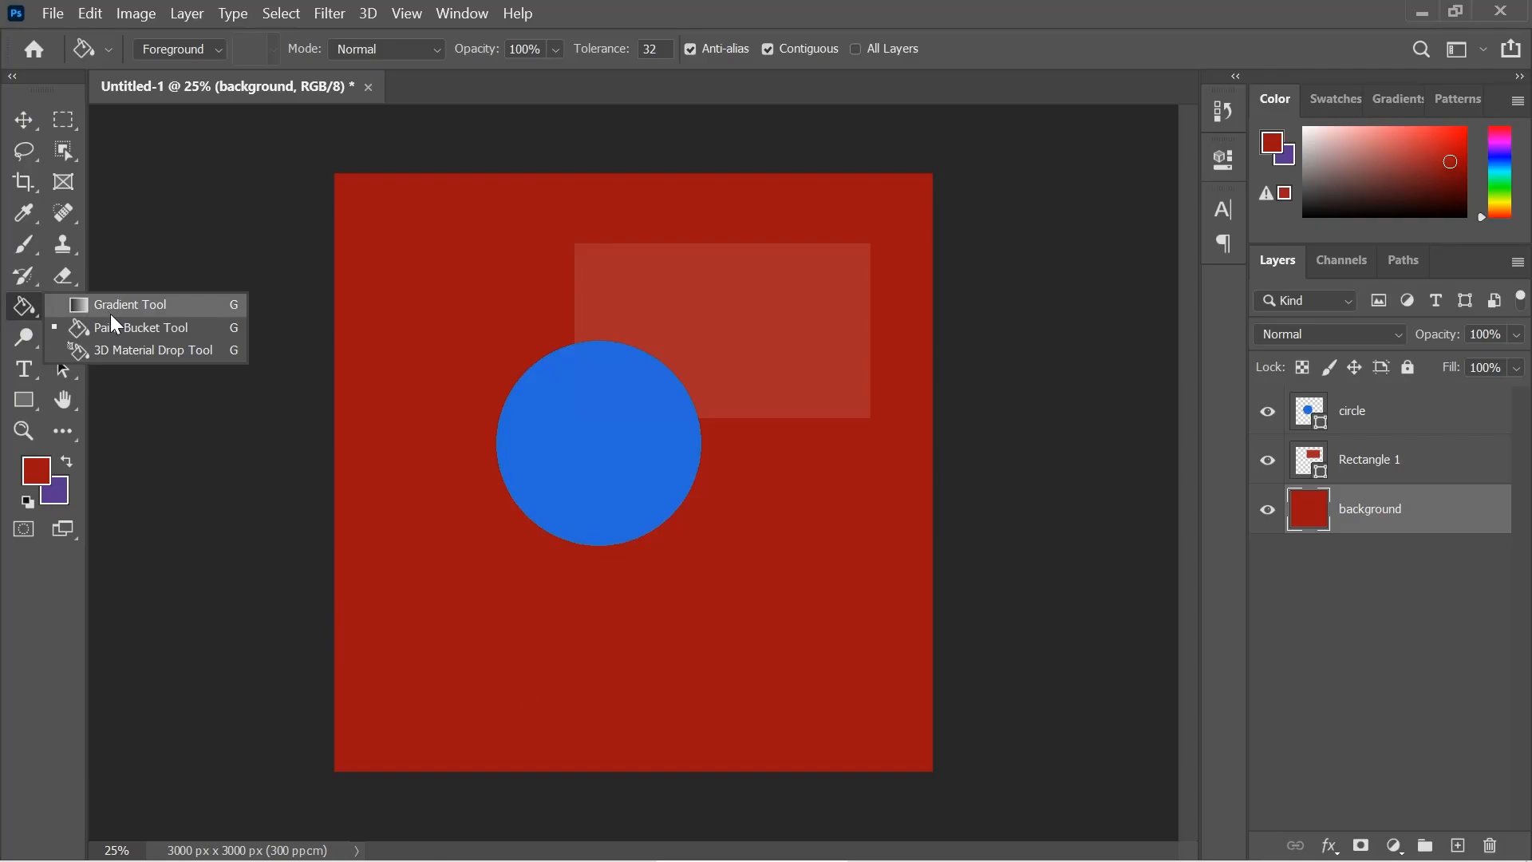
click(112, 313)
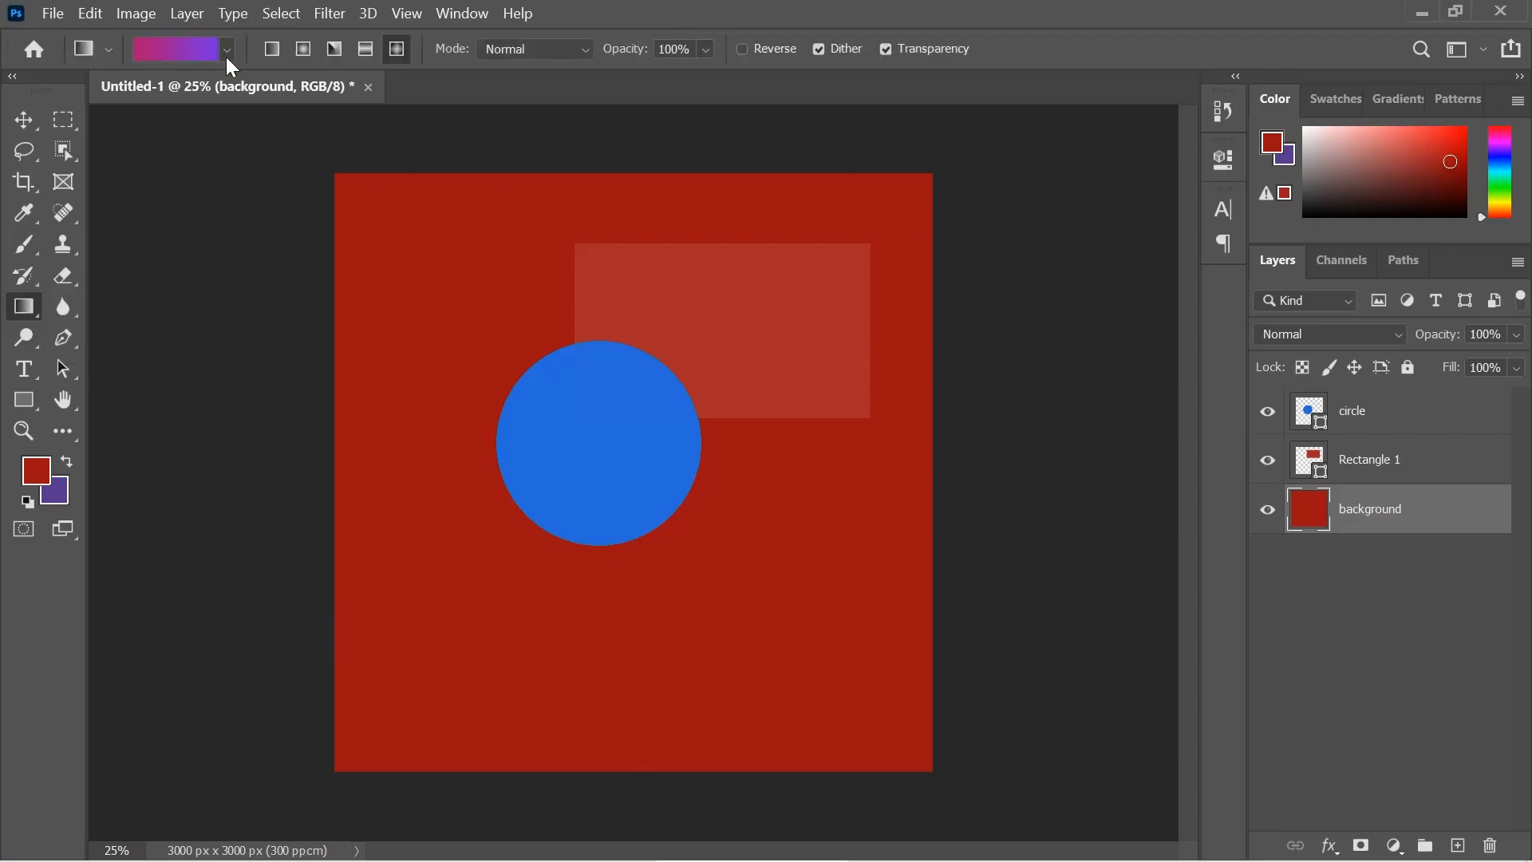
click(197, 56)
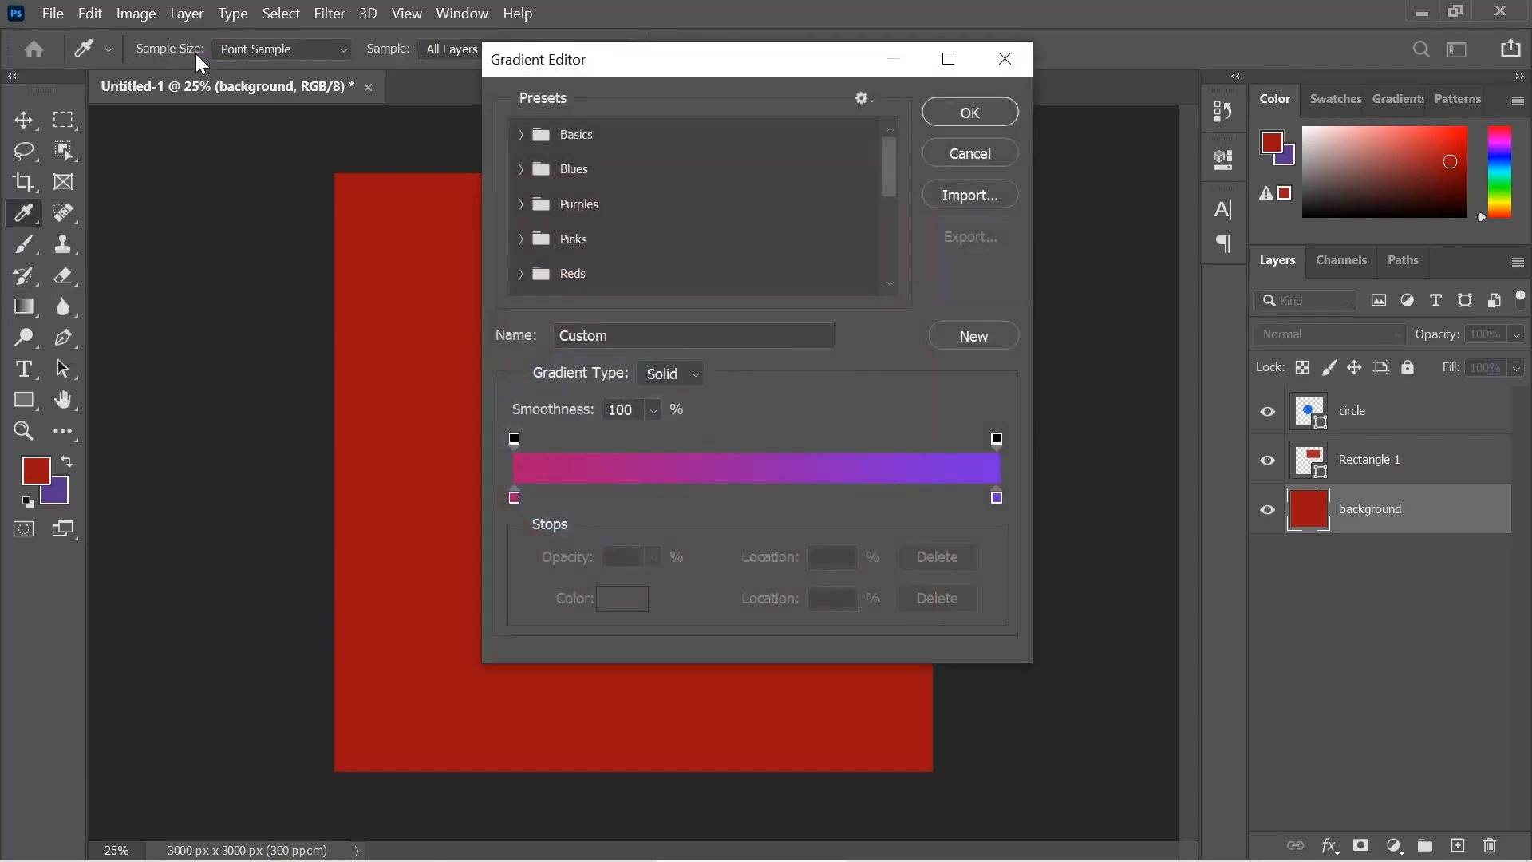
click(523, 136)
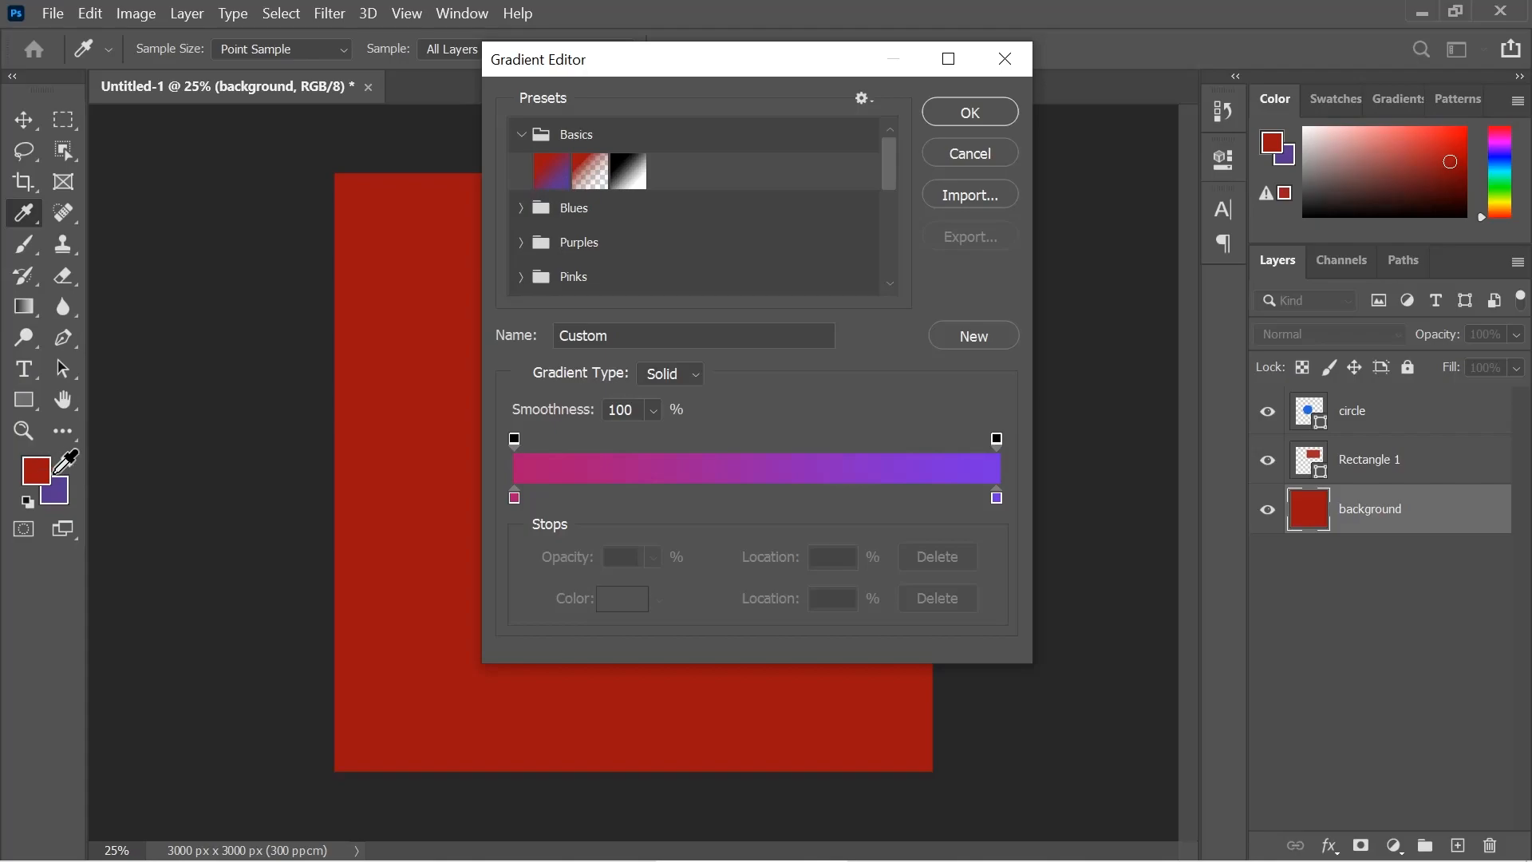
click(520, 209)
scroll(590, 272, down, 1)
scroll(590, 273, down, 3)
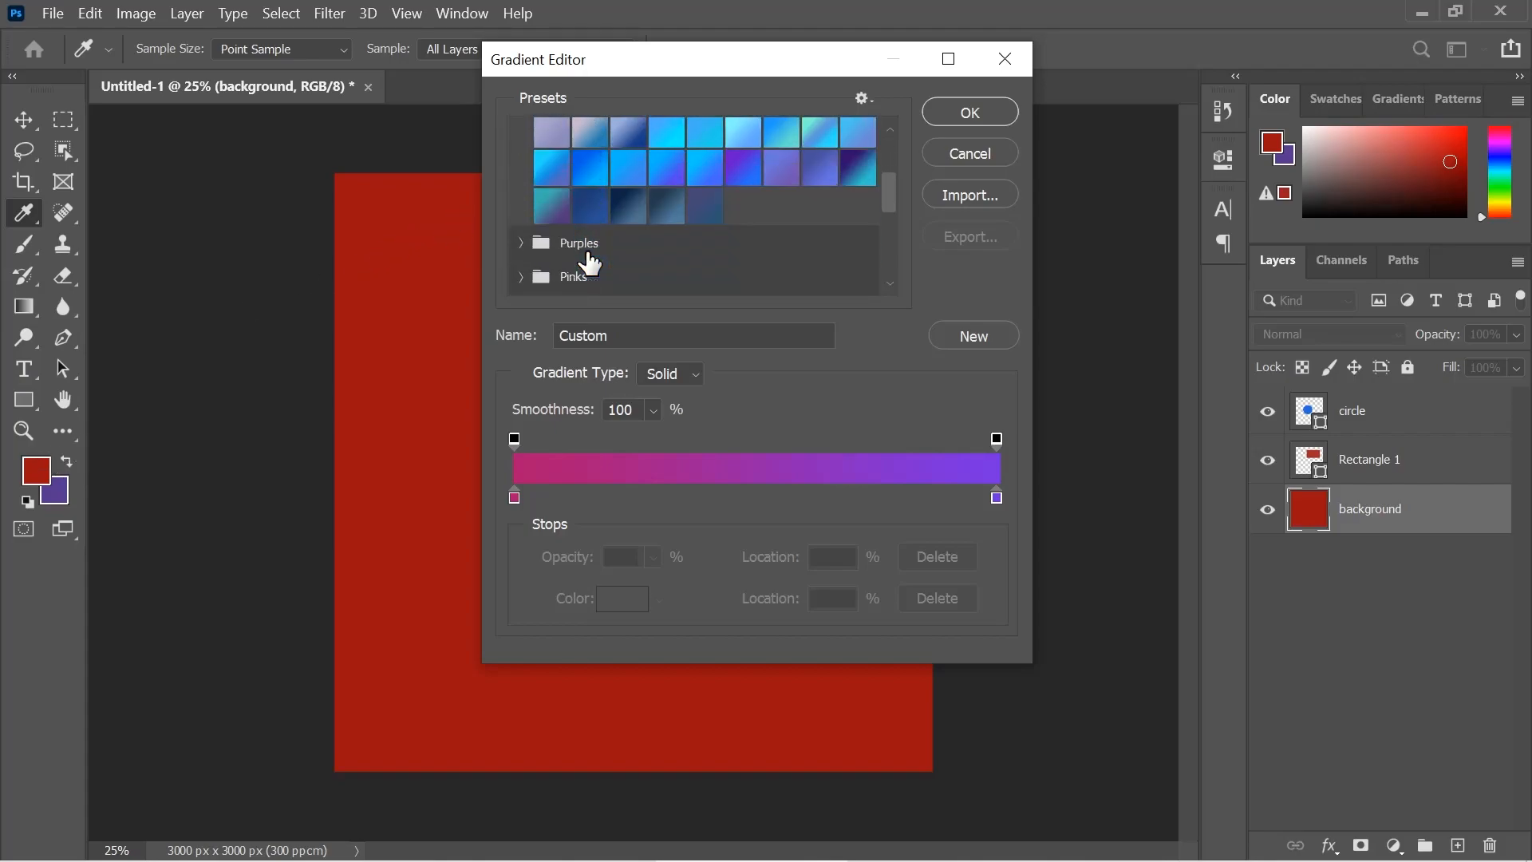
Define a custom gradient with a dark maroon start stop and a green end stop, its midpoint shifted slightly toward the green
double_click(514, 496)
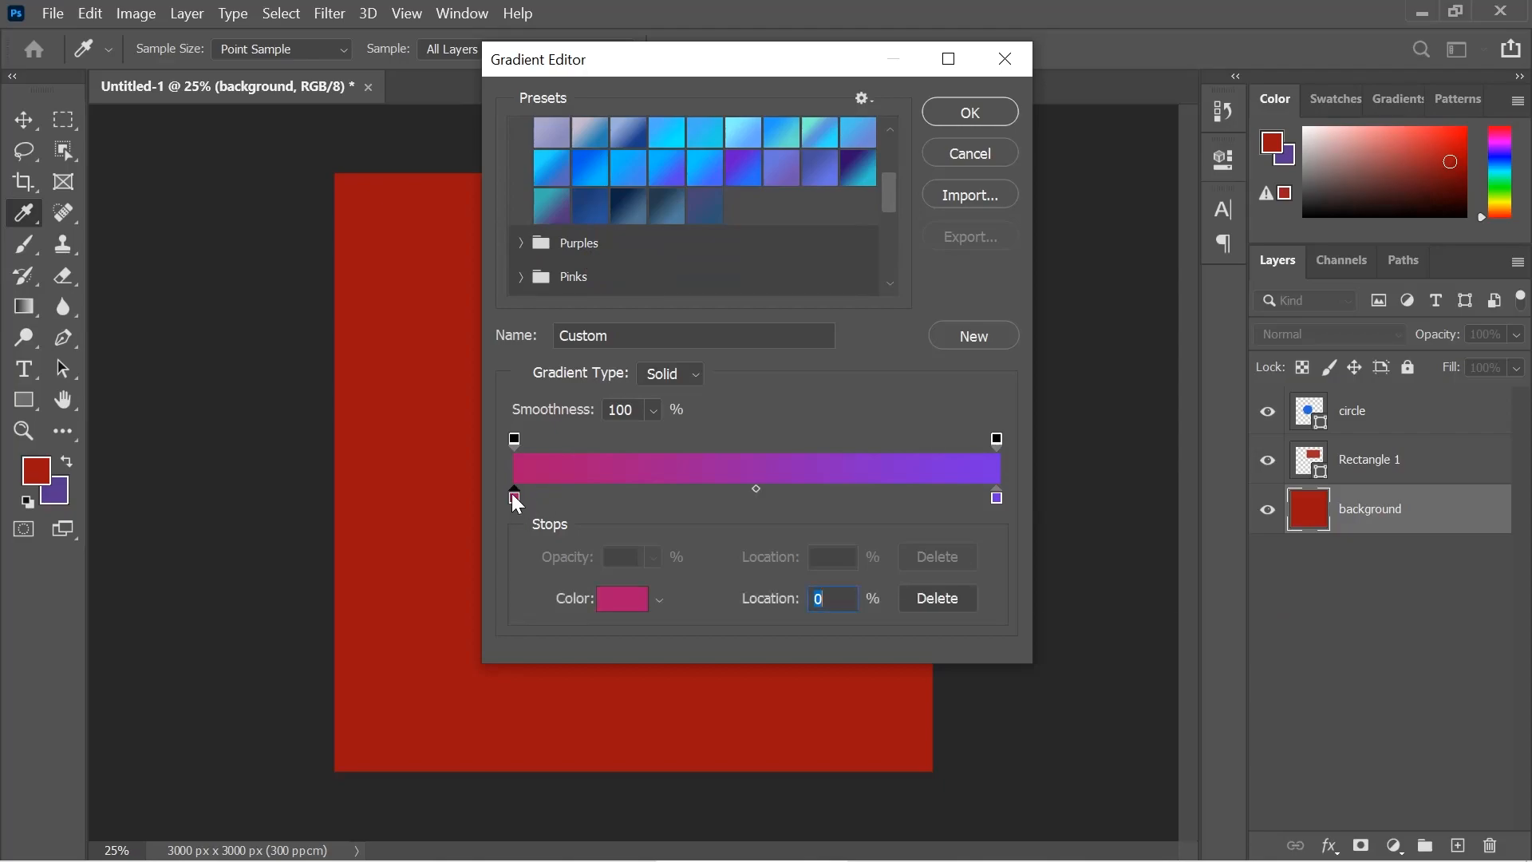
click(1099, 445)
click(1402, 205)
double_click(996, 498)
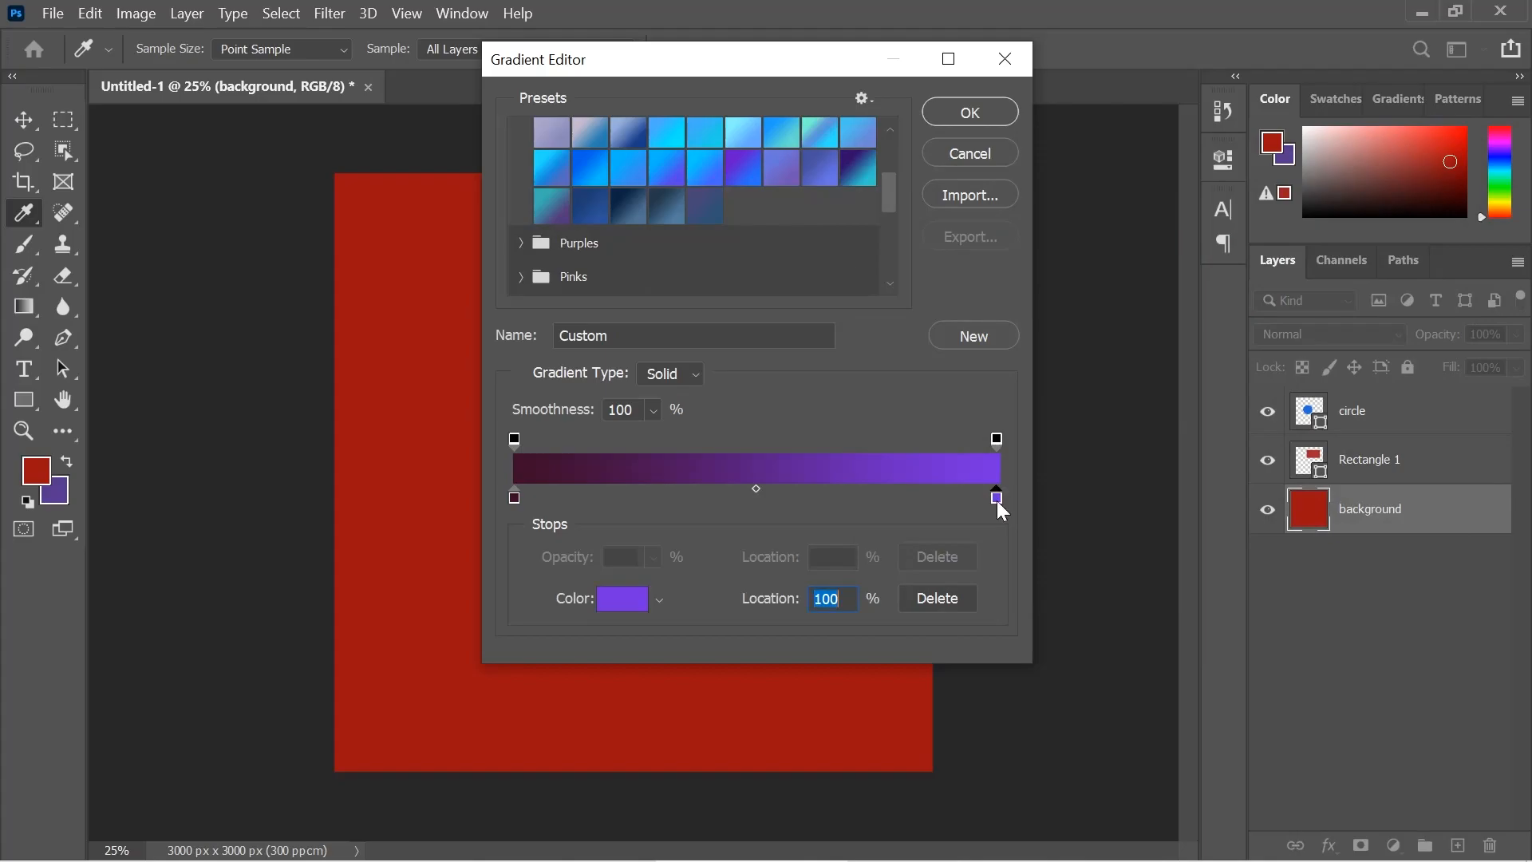
click(1190, 386)
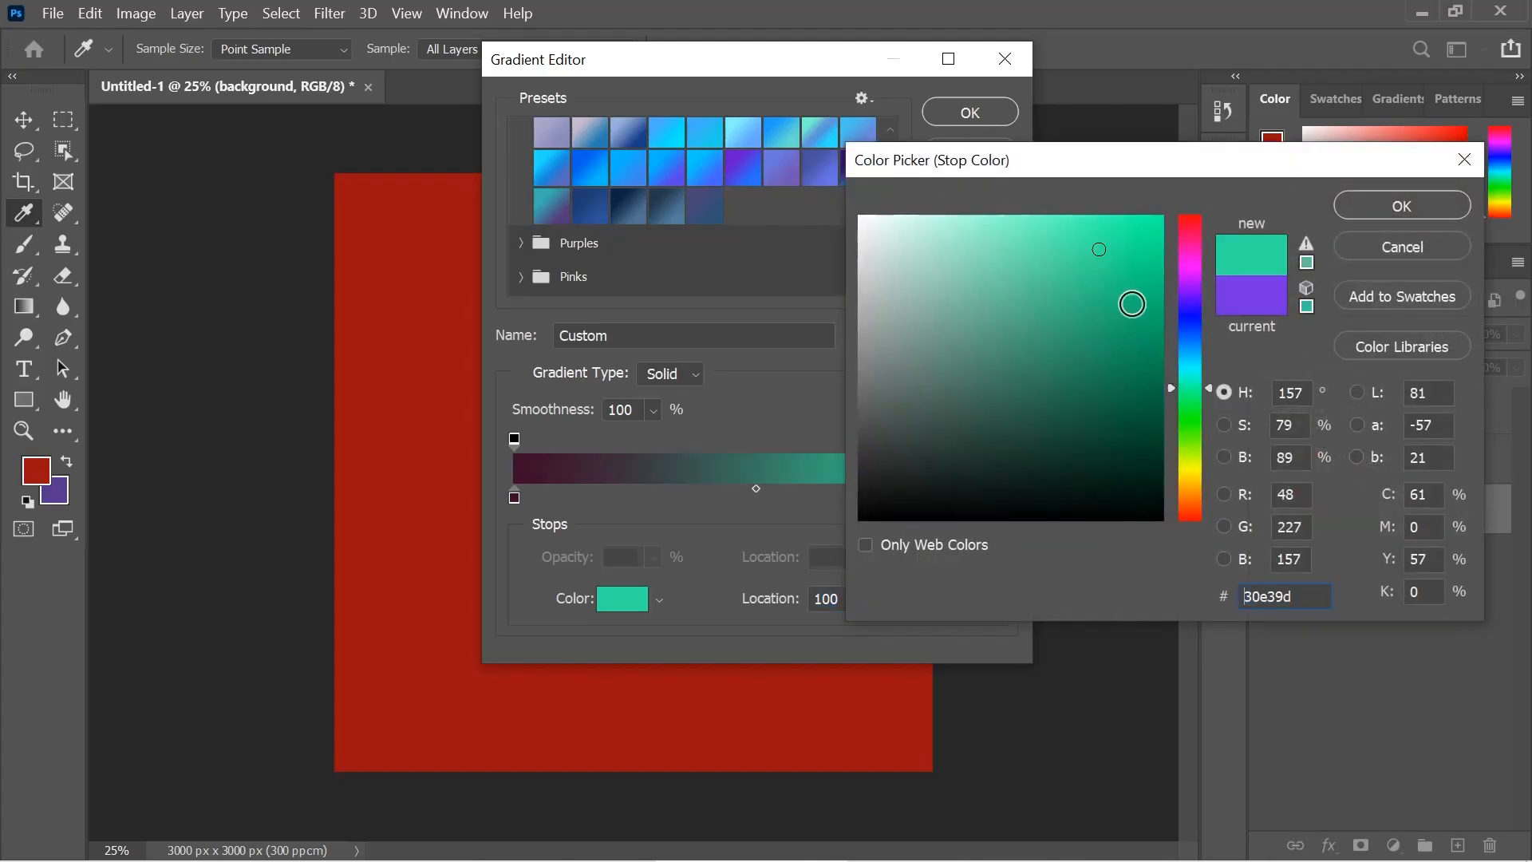
click(1361, 204)
drag(756, 490, 776, 490)
click(965, 120)
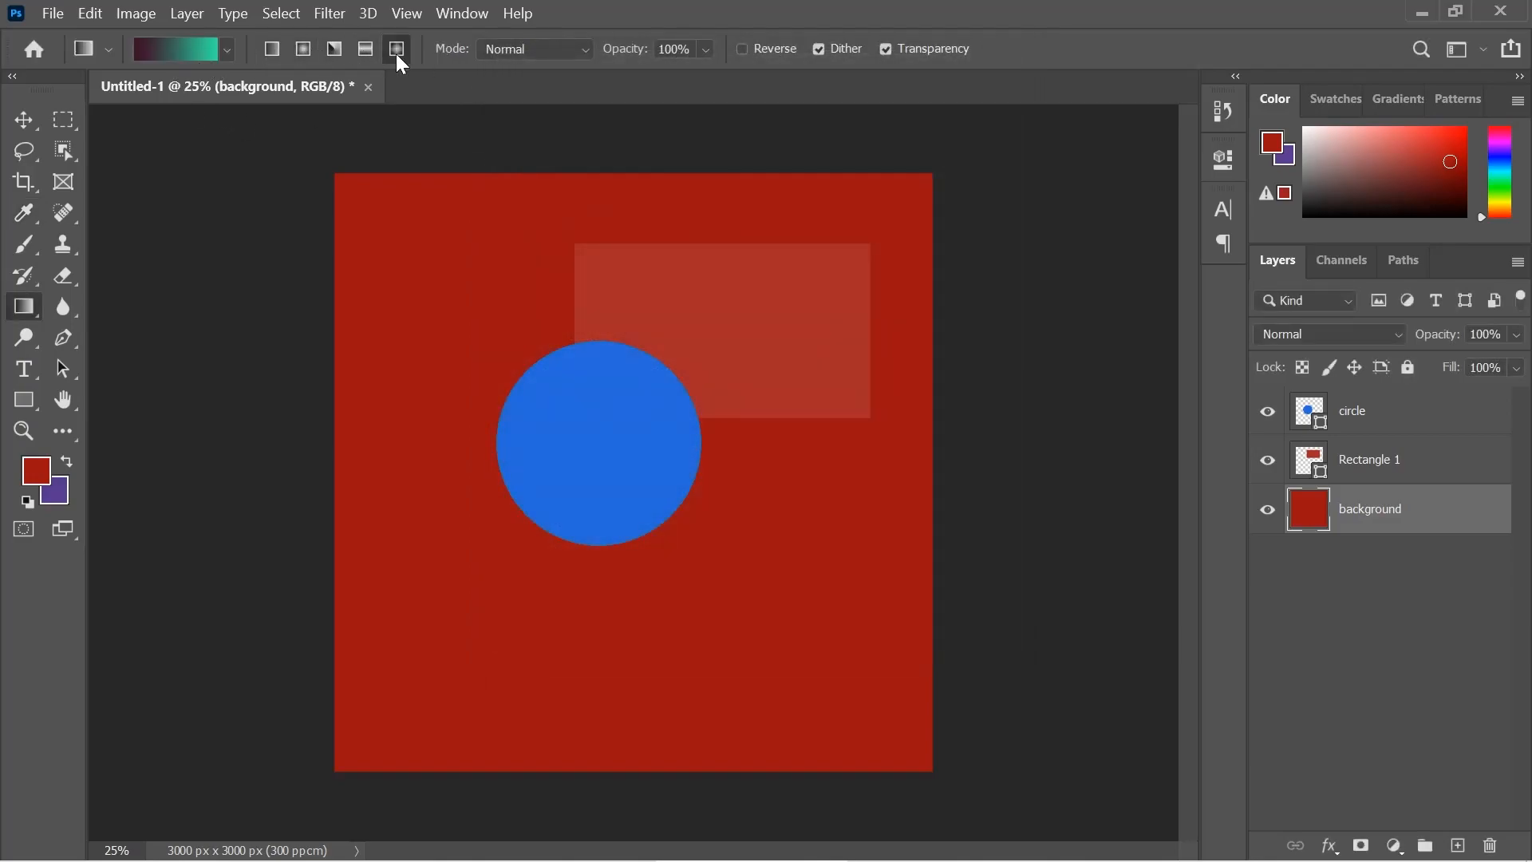
Fill the background layer with a reversed radial gradient, centered near the canvas's upper-left area and extending toward the lower right
click(305, 53)
click(742, 50)
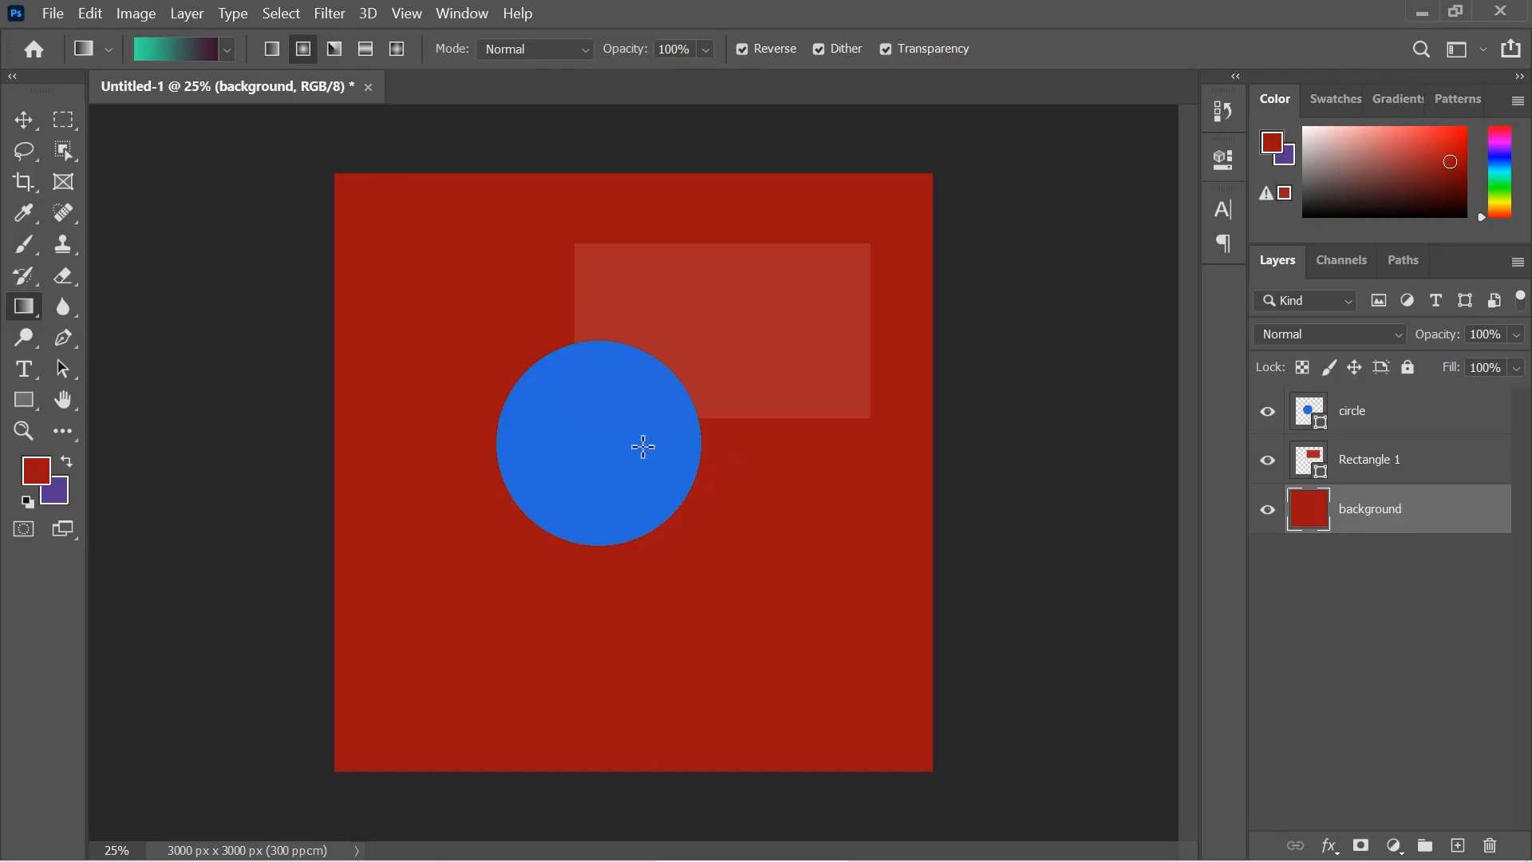
drag(462, 282, 802, 655)
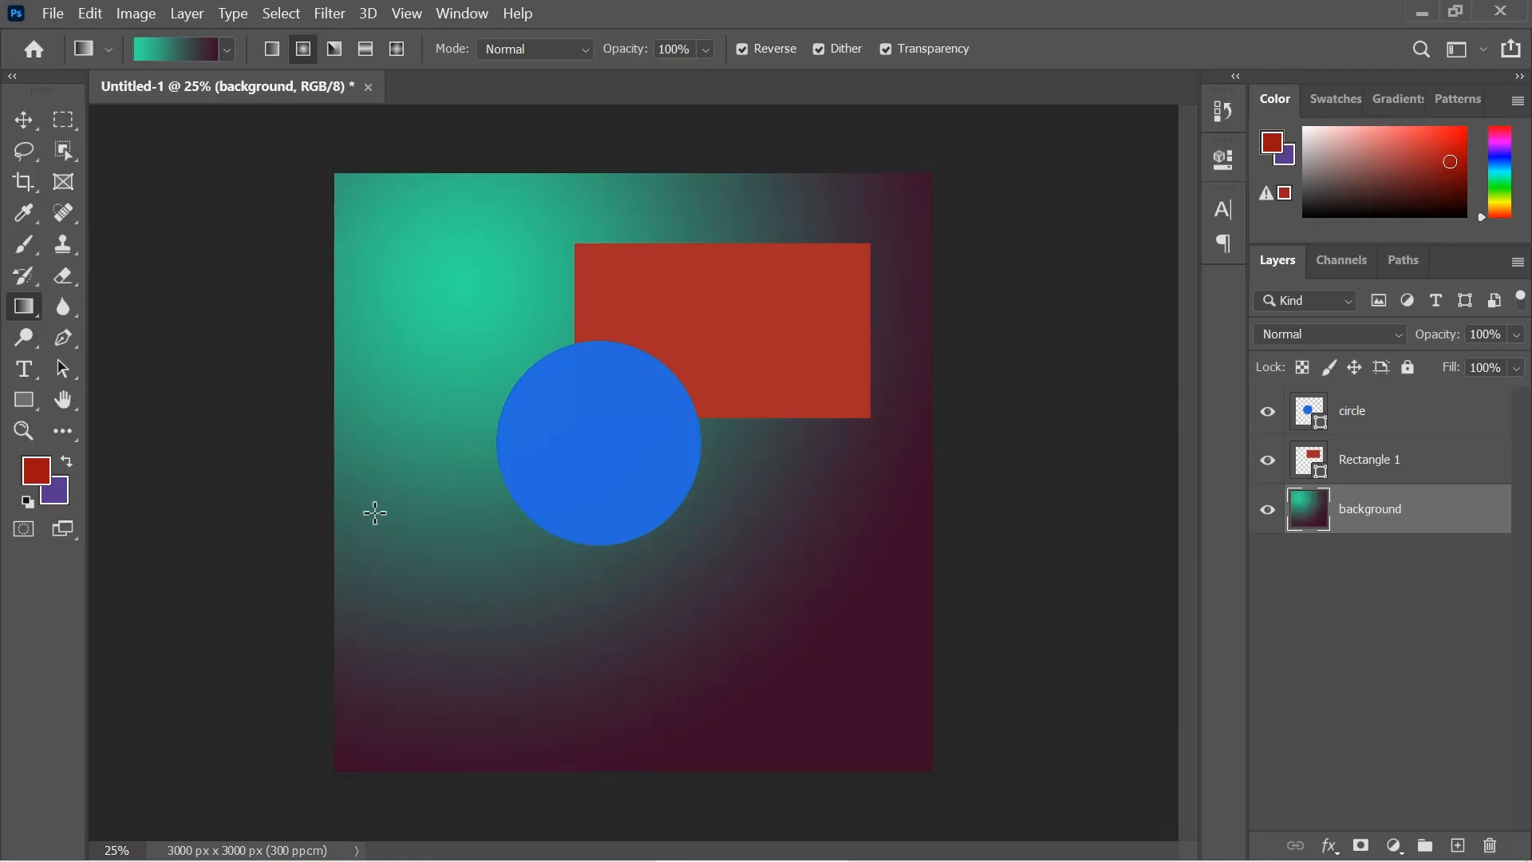
Sample the foreground color with the Eyedropper from the red rectangle, the green area and finally the dark maroon area
click(23, 216)
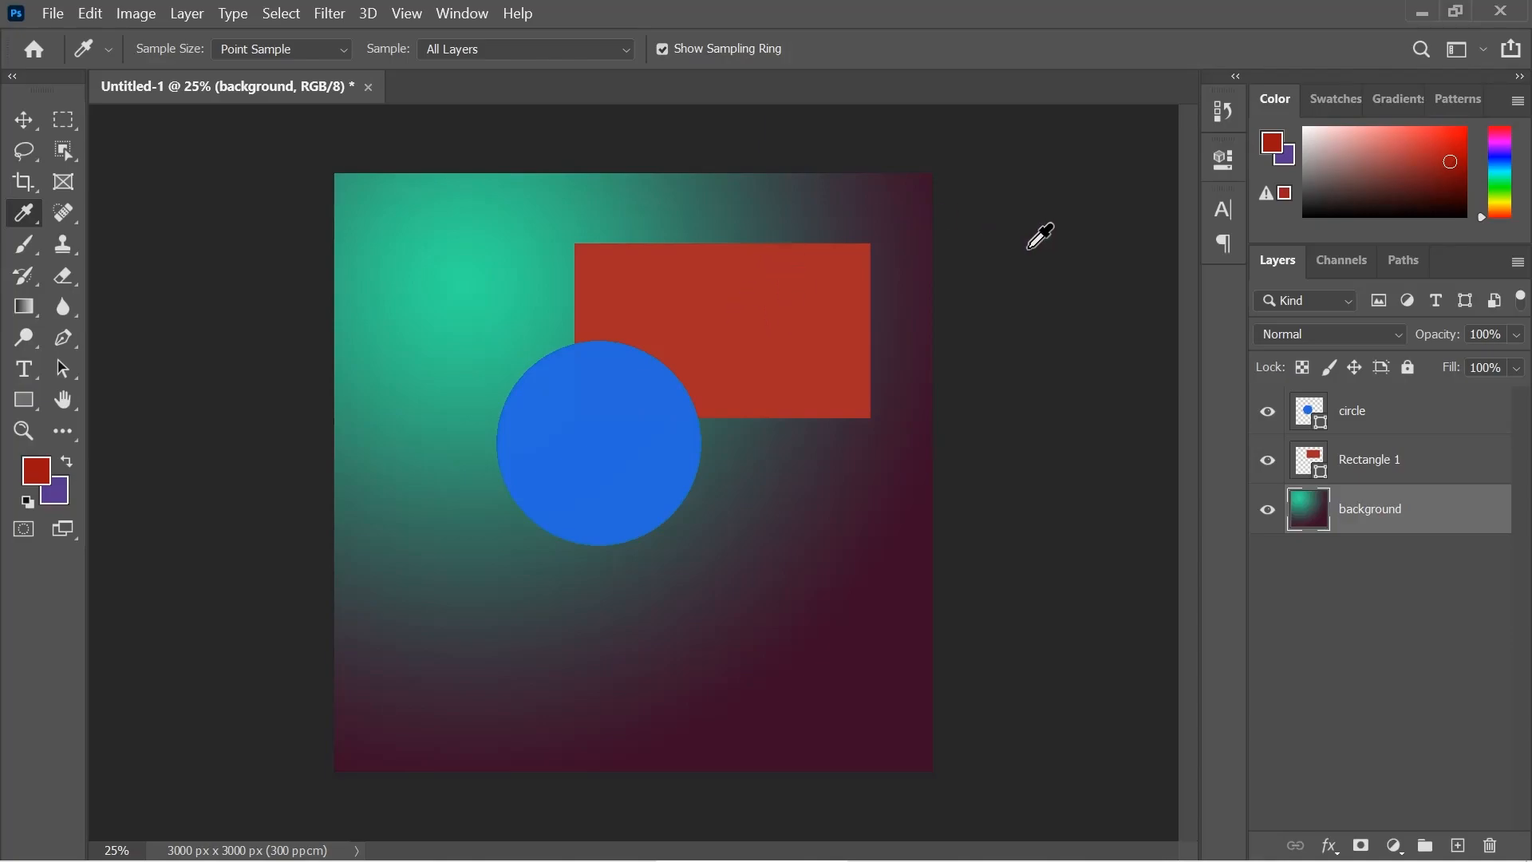
click(782, 315)
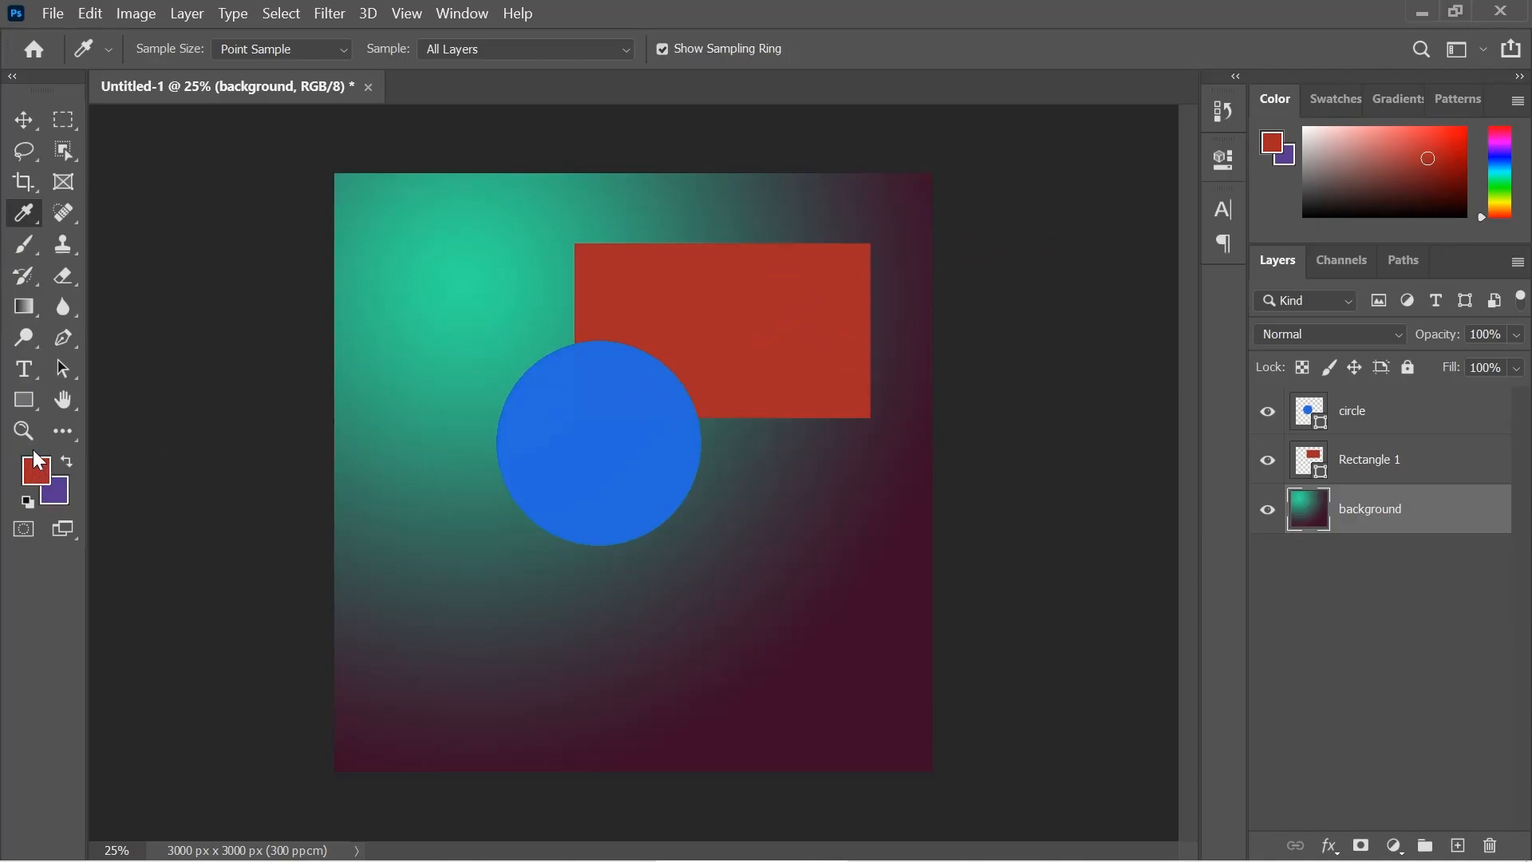
click(367, 206)
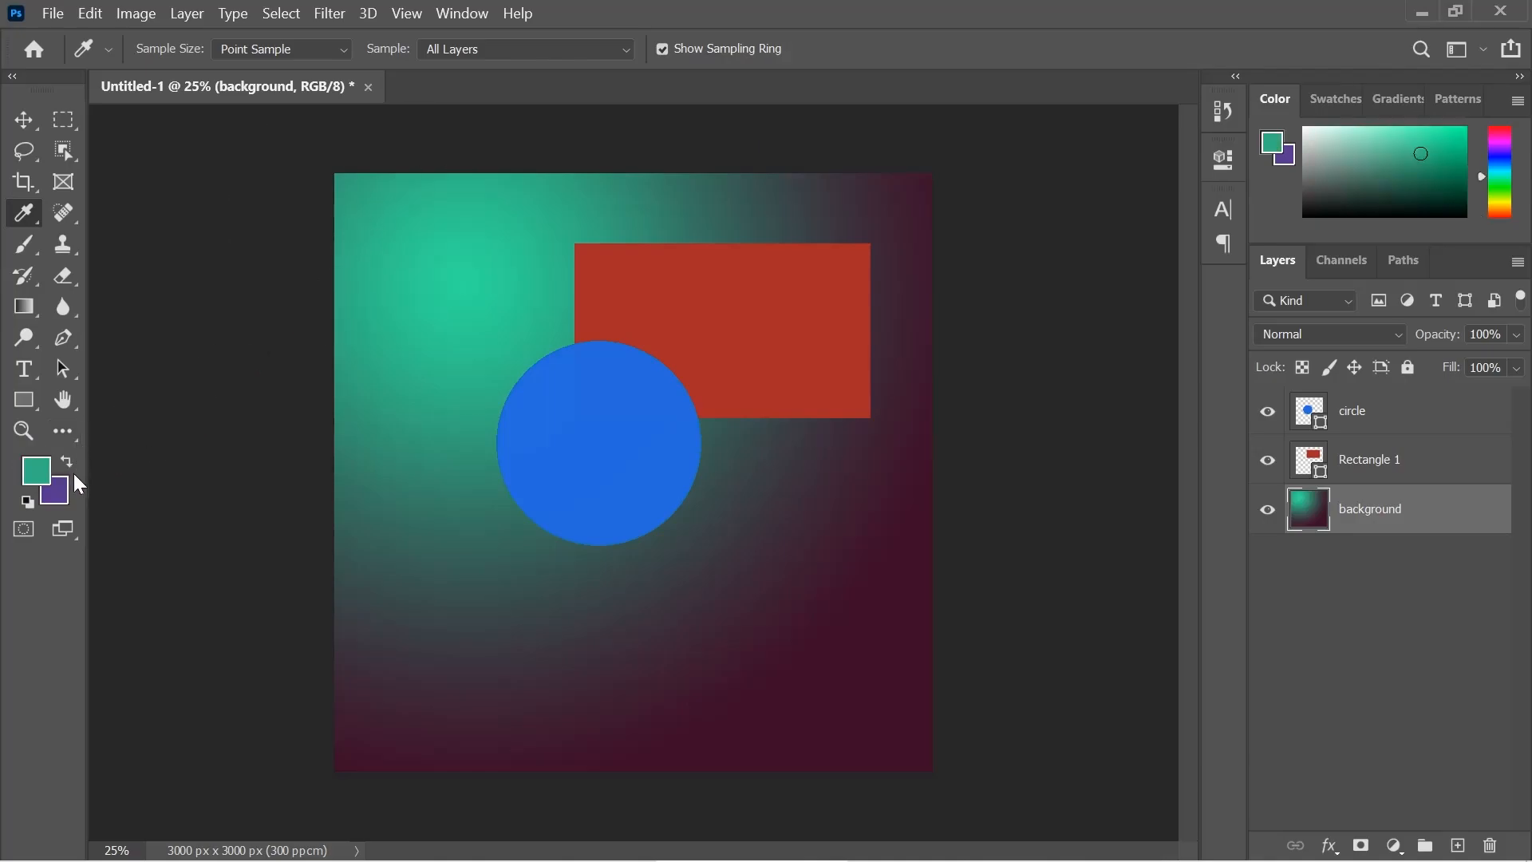
click(876, 675)
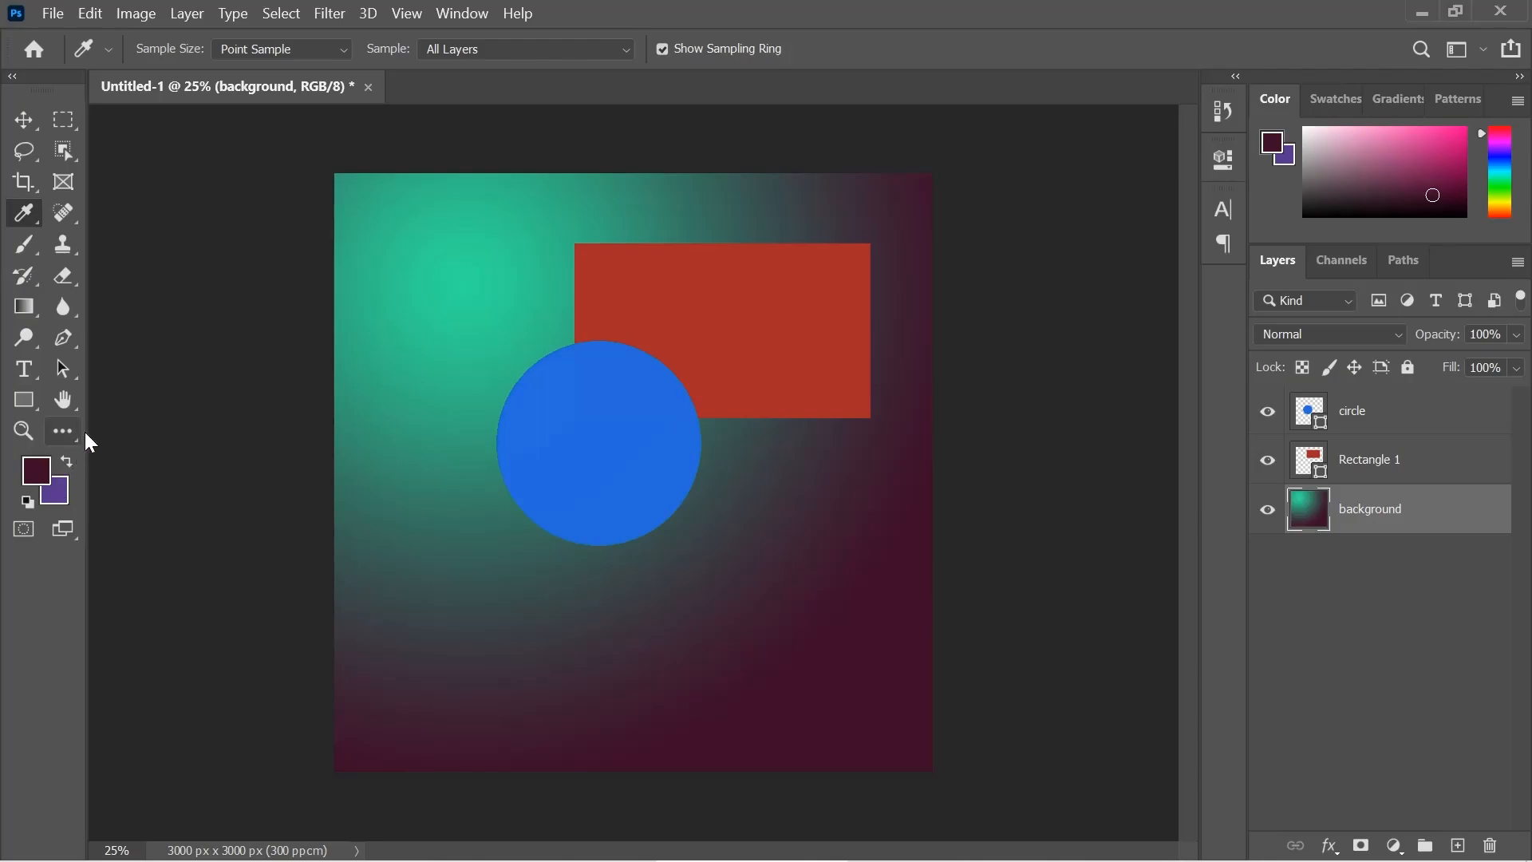
Activate the Pen tool and set its drawing mode to Path
click(70, 348)
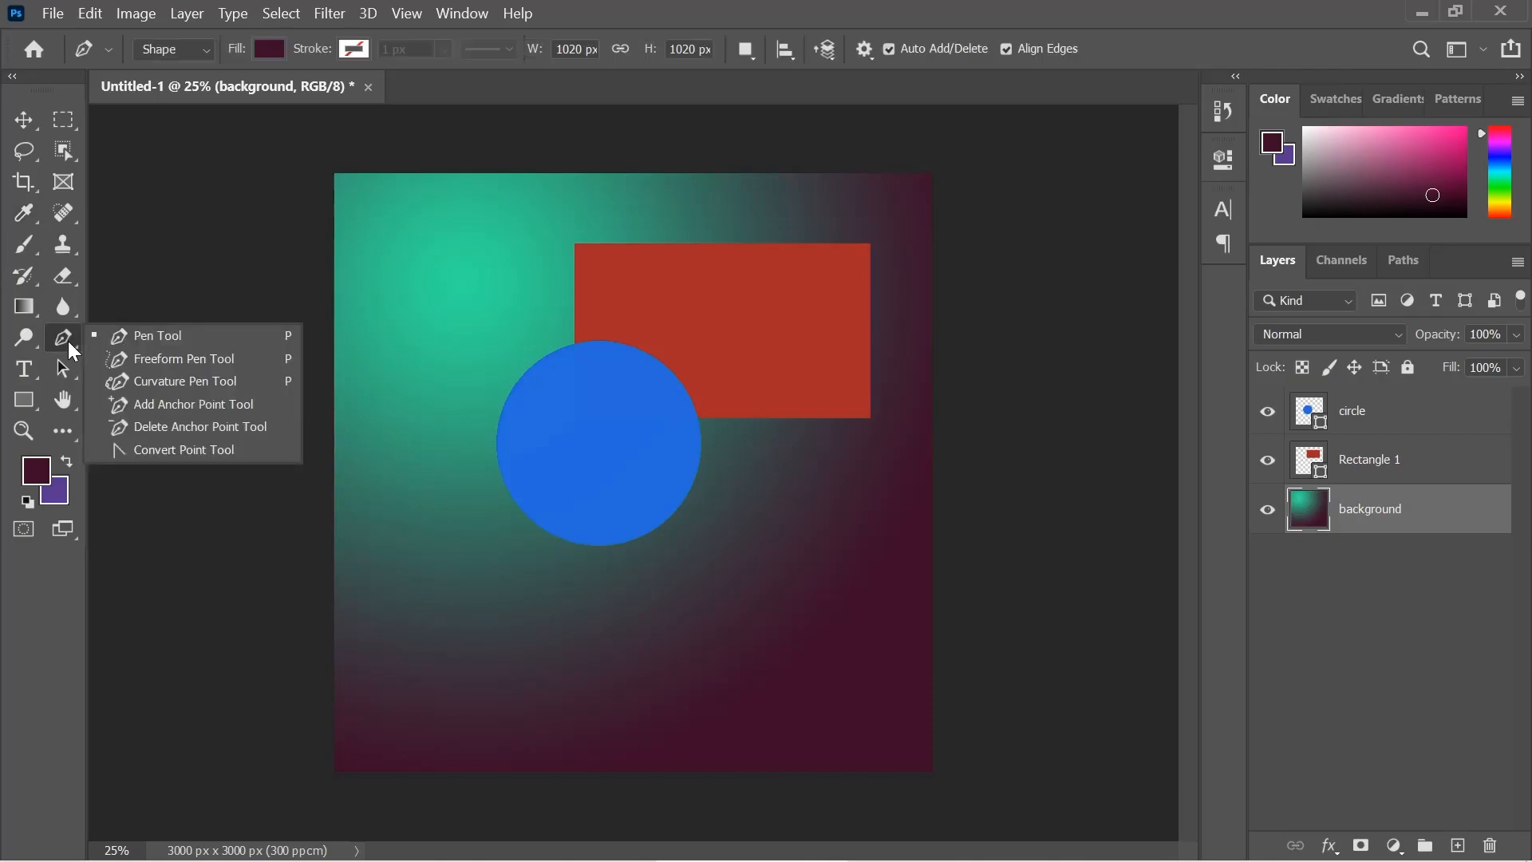
click(126, 335)
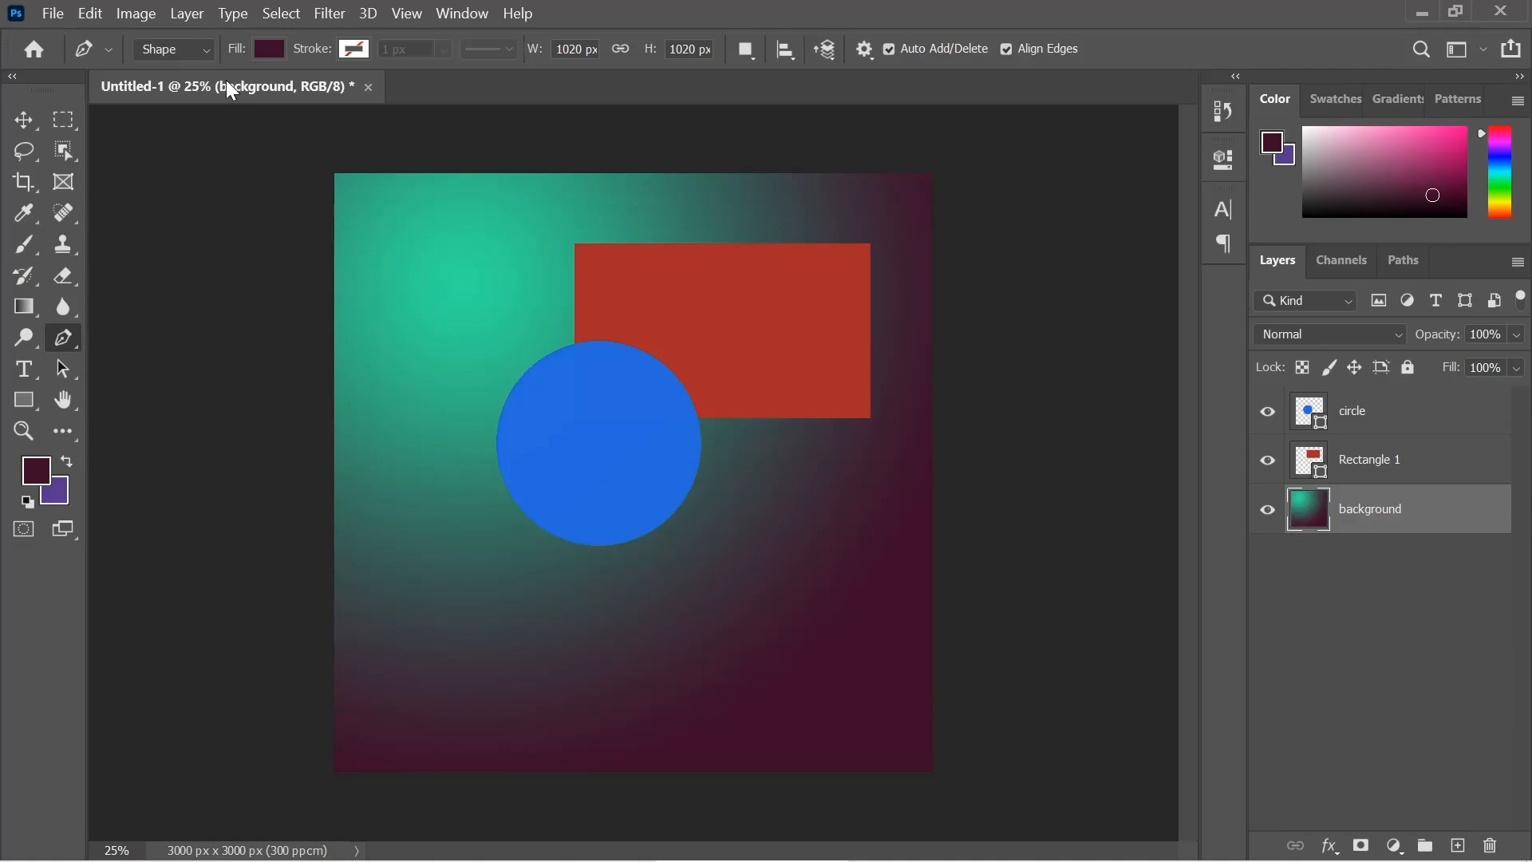
click(204, 51)
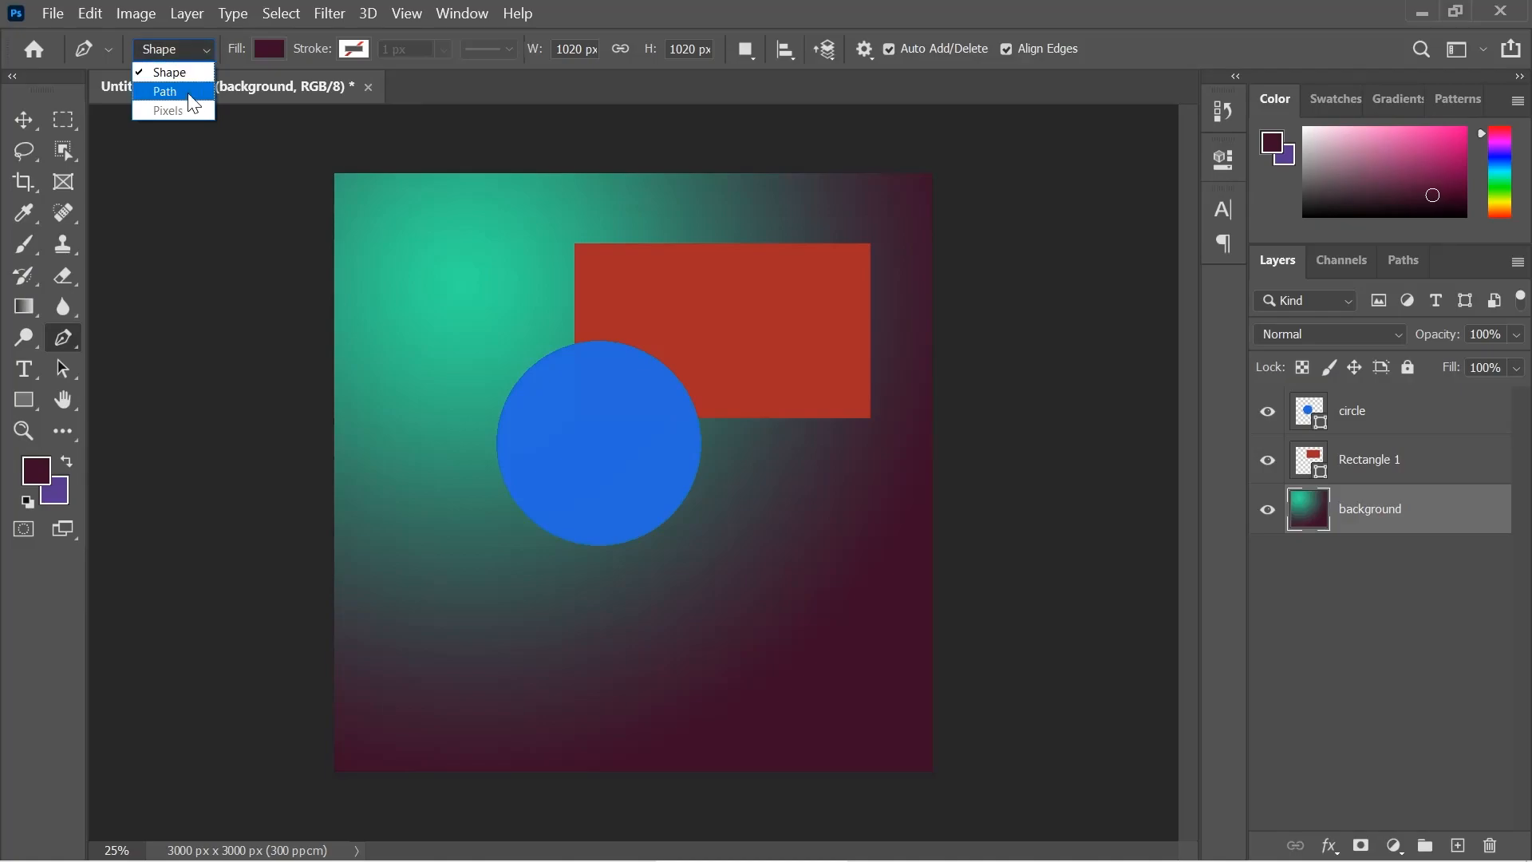
click(191, 102)
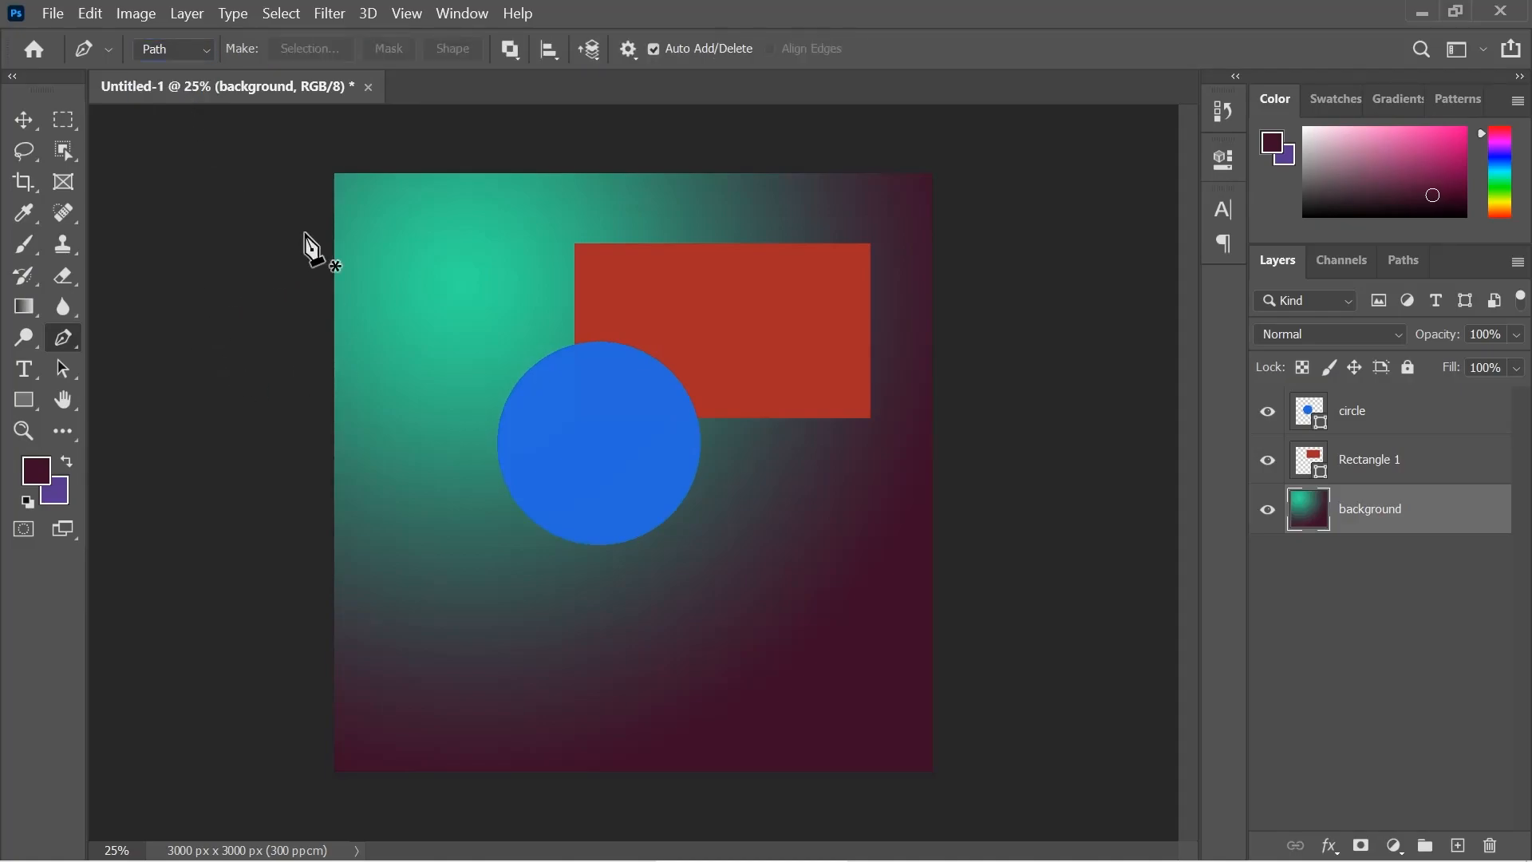
Delete the circle and Rectangle 1 layers, keeping only the background layer
click(1436, 466)
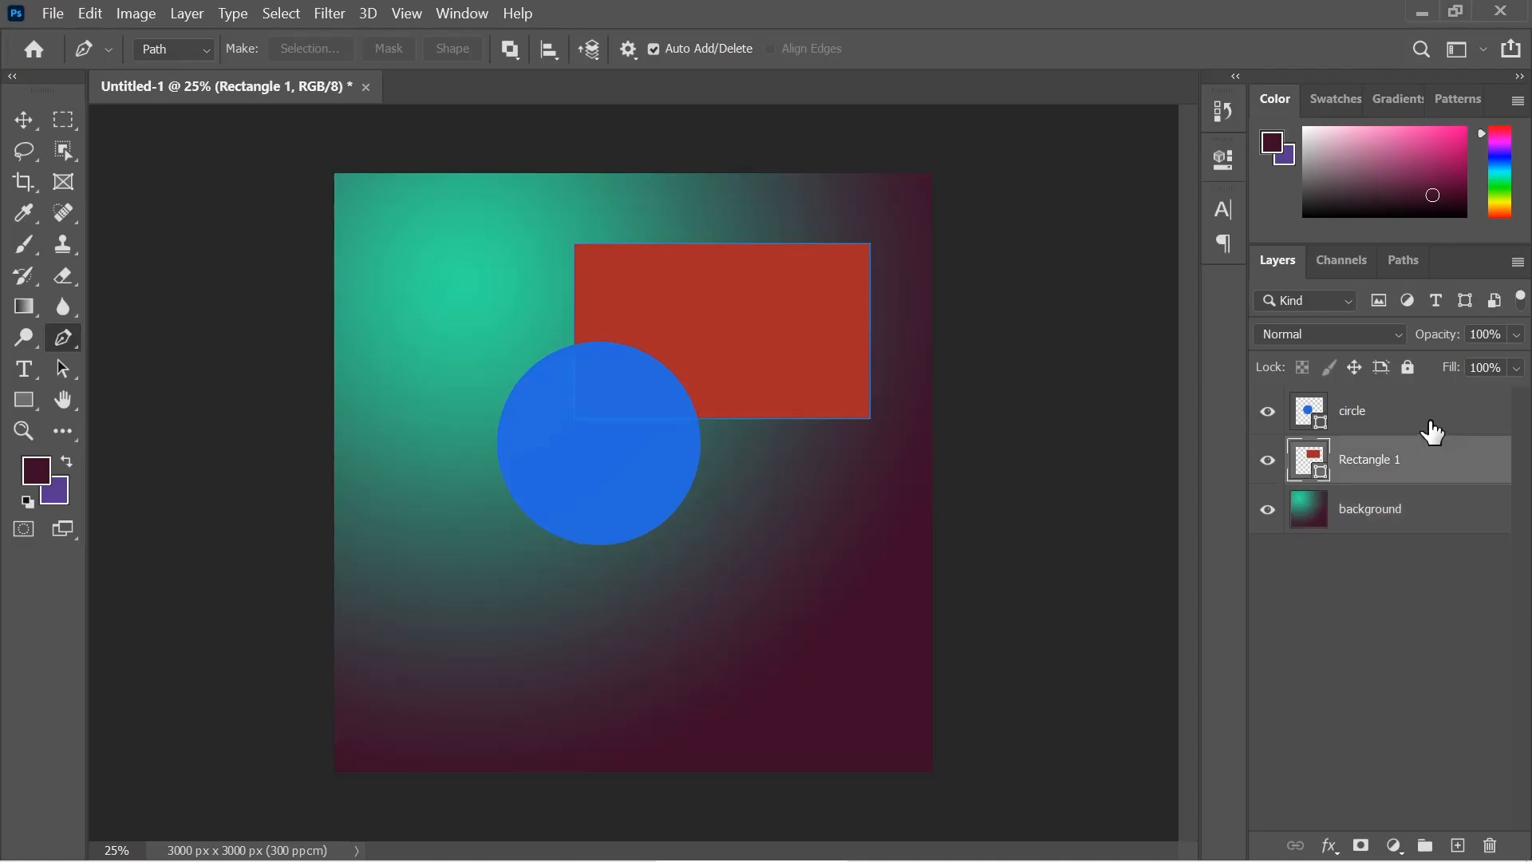
shift+click(1429, 427)
click(1490, 846)
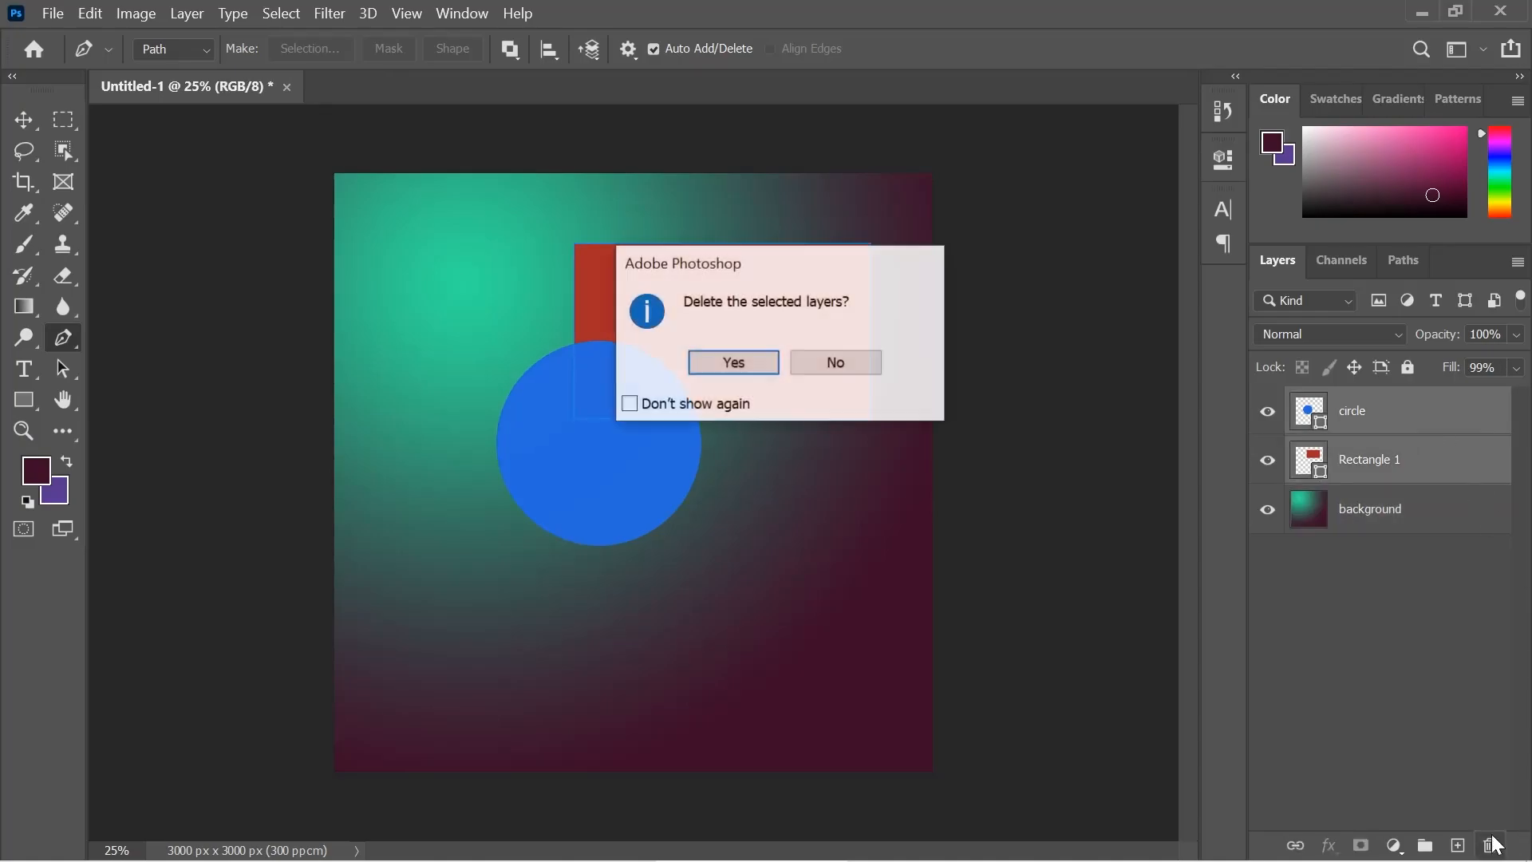
click(748, 362)
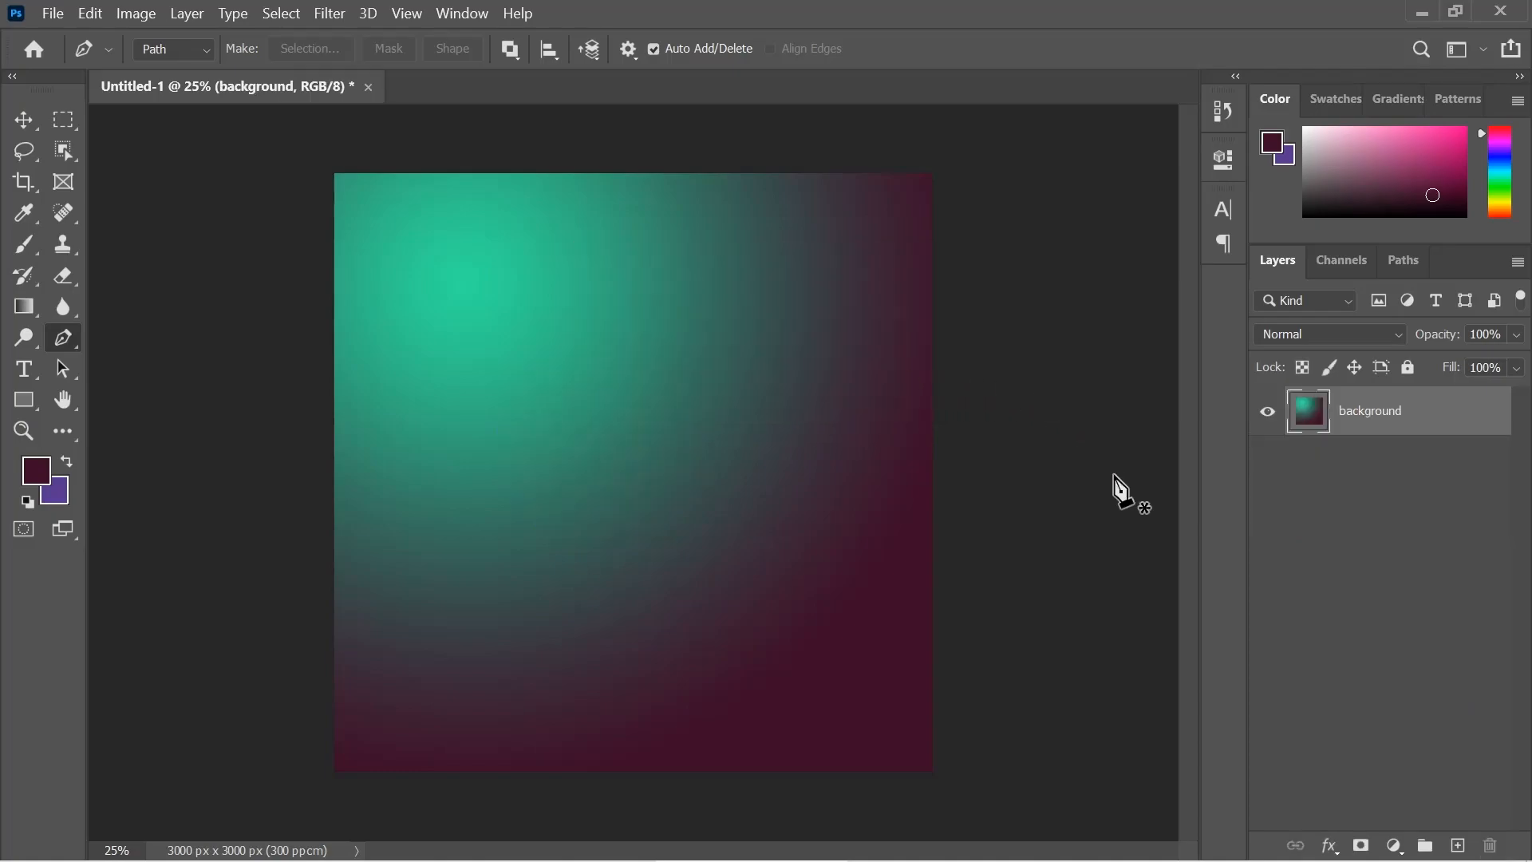
Draw the lower half of a circular path with left, bottom and right anchors, removing the outgoing handles at the bottom and right
mouse_move(1512, 844)
scroll(628, 475, up, 1)
scroll(628, 475, up, 5)
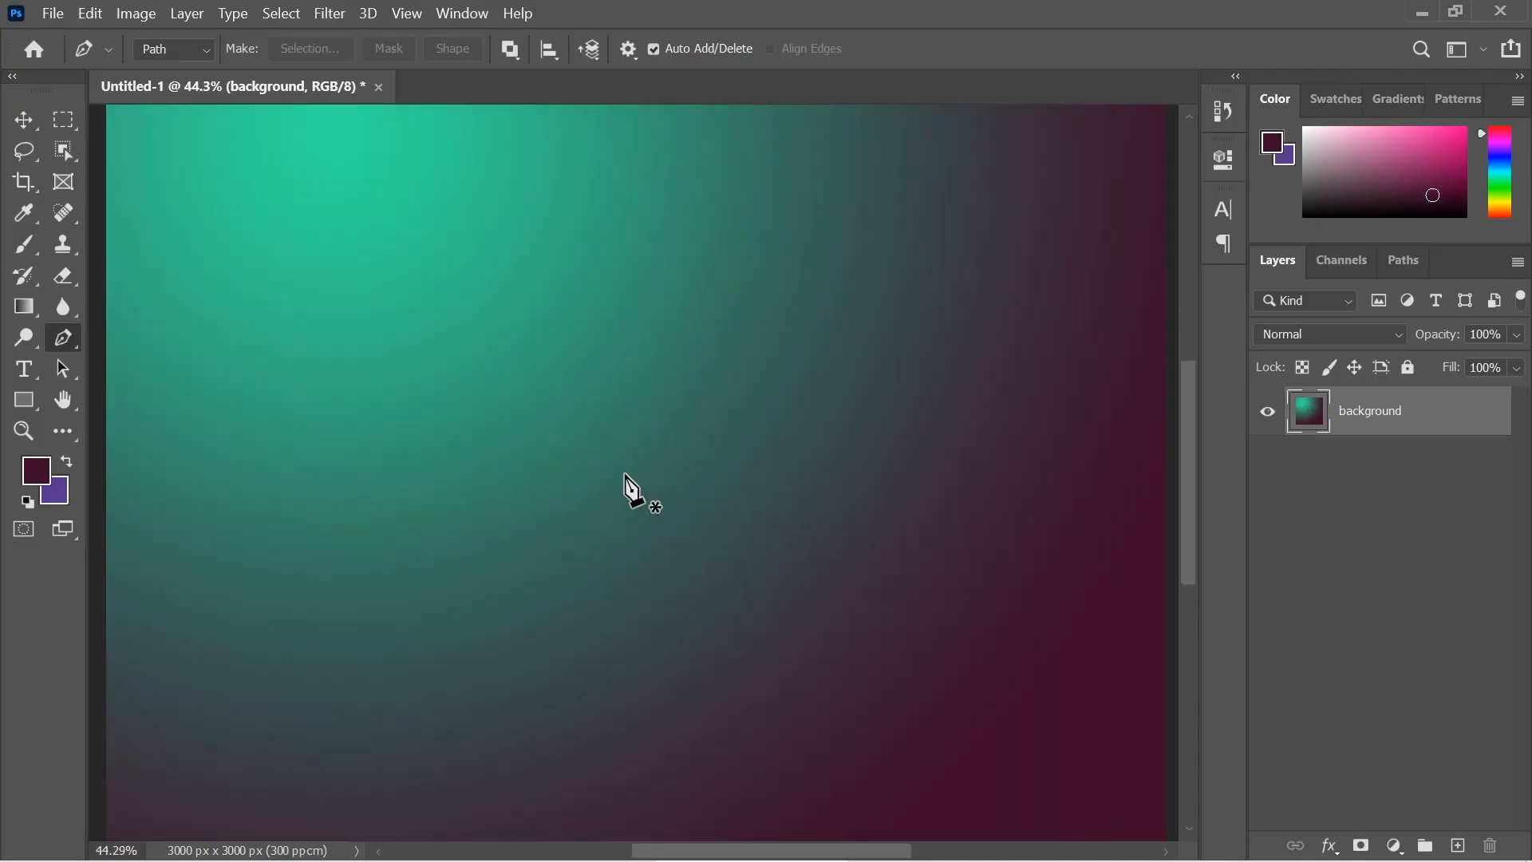
click(391, 370)
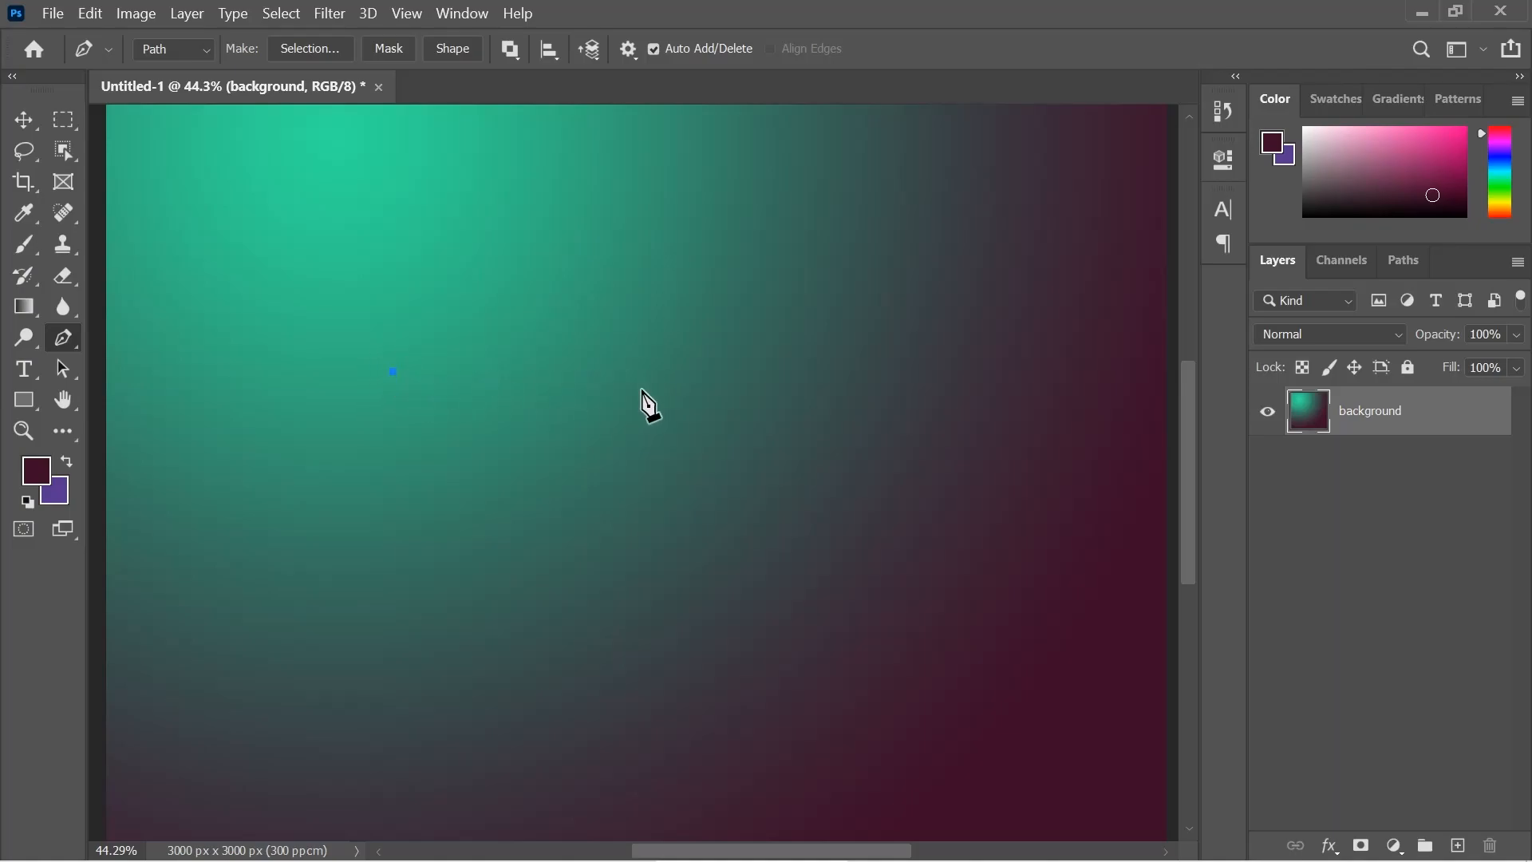
click(501, 507)
drag(591, 520, 626, 527)
click(502, 511)
drag(662, 255, 594, 244)
click(603, 375)
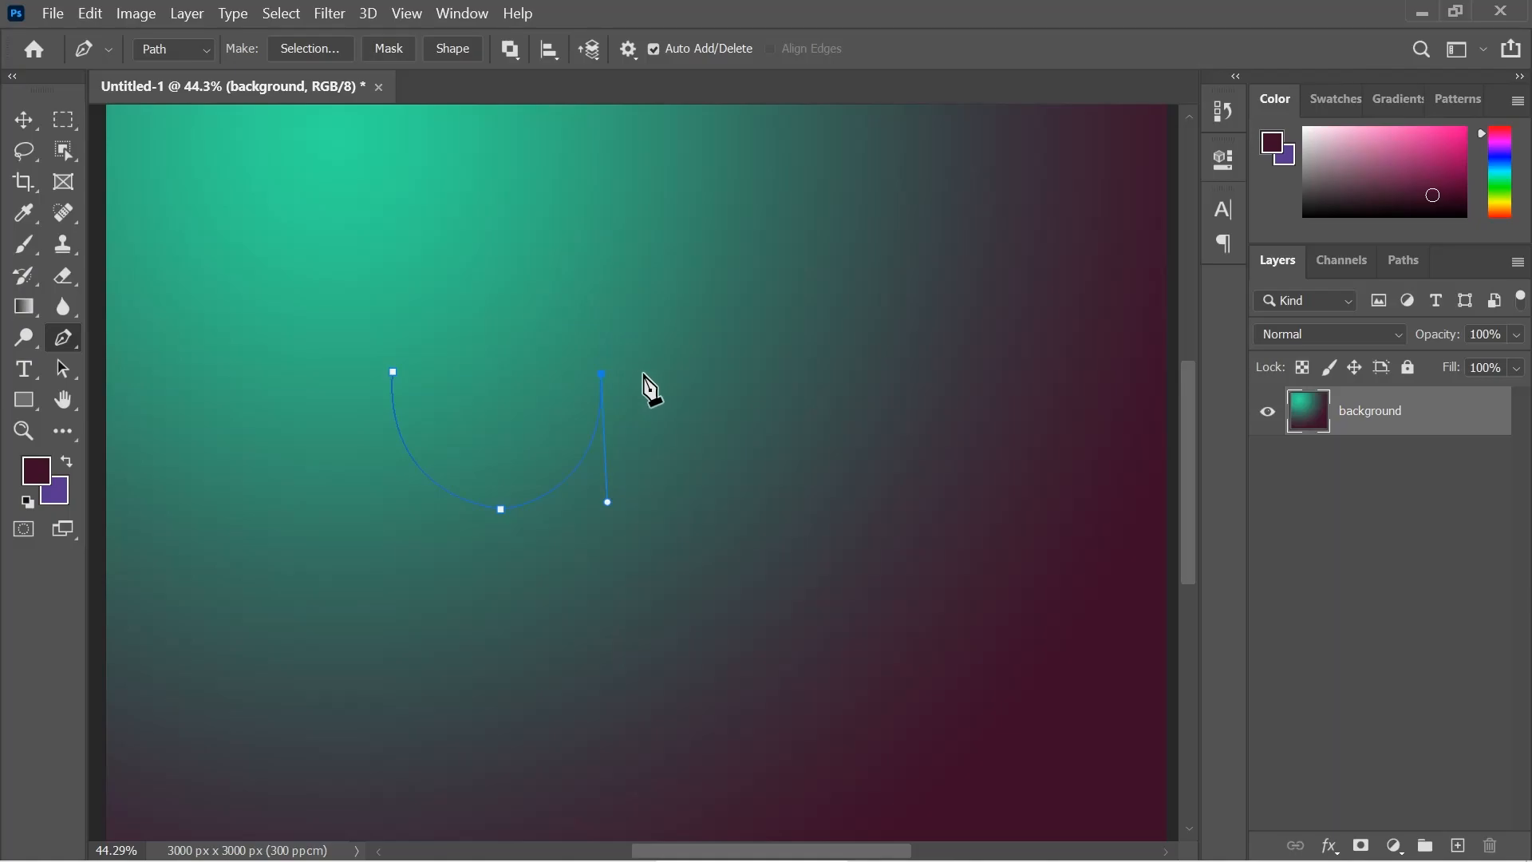
Try adding a top anchor while the right anchor keeps its outgoing handle, adjust the new handle, and undo the addition
click(594, 244)
click(492, 285)
mouse_move(492, 285)
mouse_down()
mouse_move(447, 292)
mouse_move(463, 306)
mouse_move(504, 293)
mouse_move(444, 294)
mouse_move(489, 321)
mouse_move(477, 301)
mouse_up()
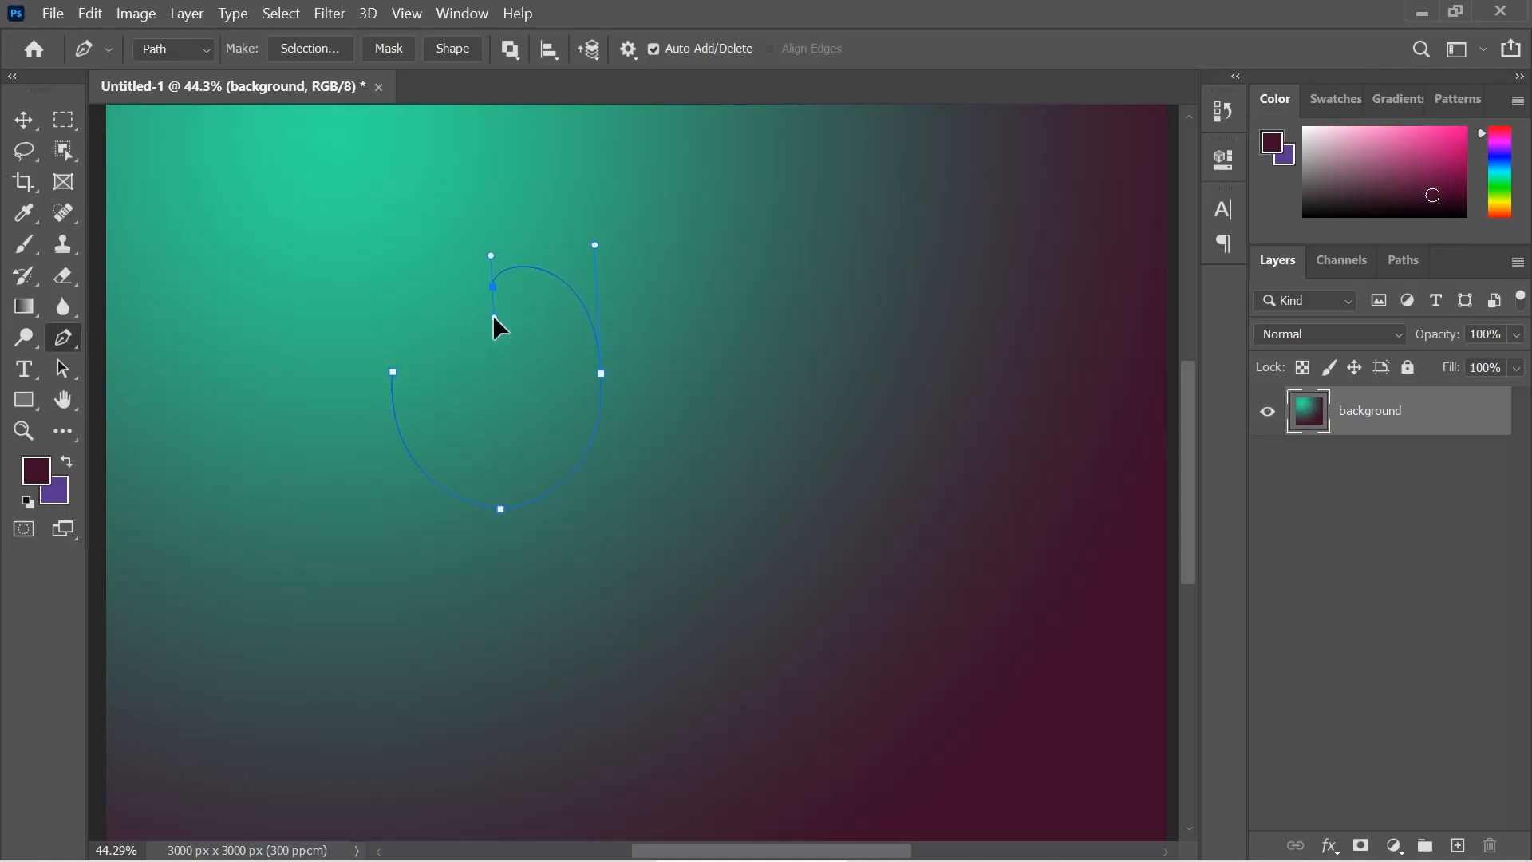
mouse_move(494, 319)
mouse_down()
mouse_move(464, 299)
mouse_move(468, 319)
mouse_up()
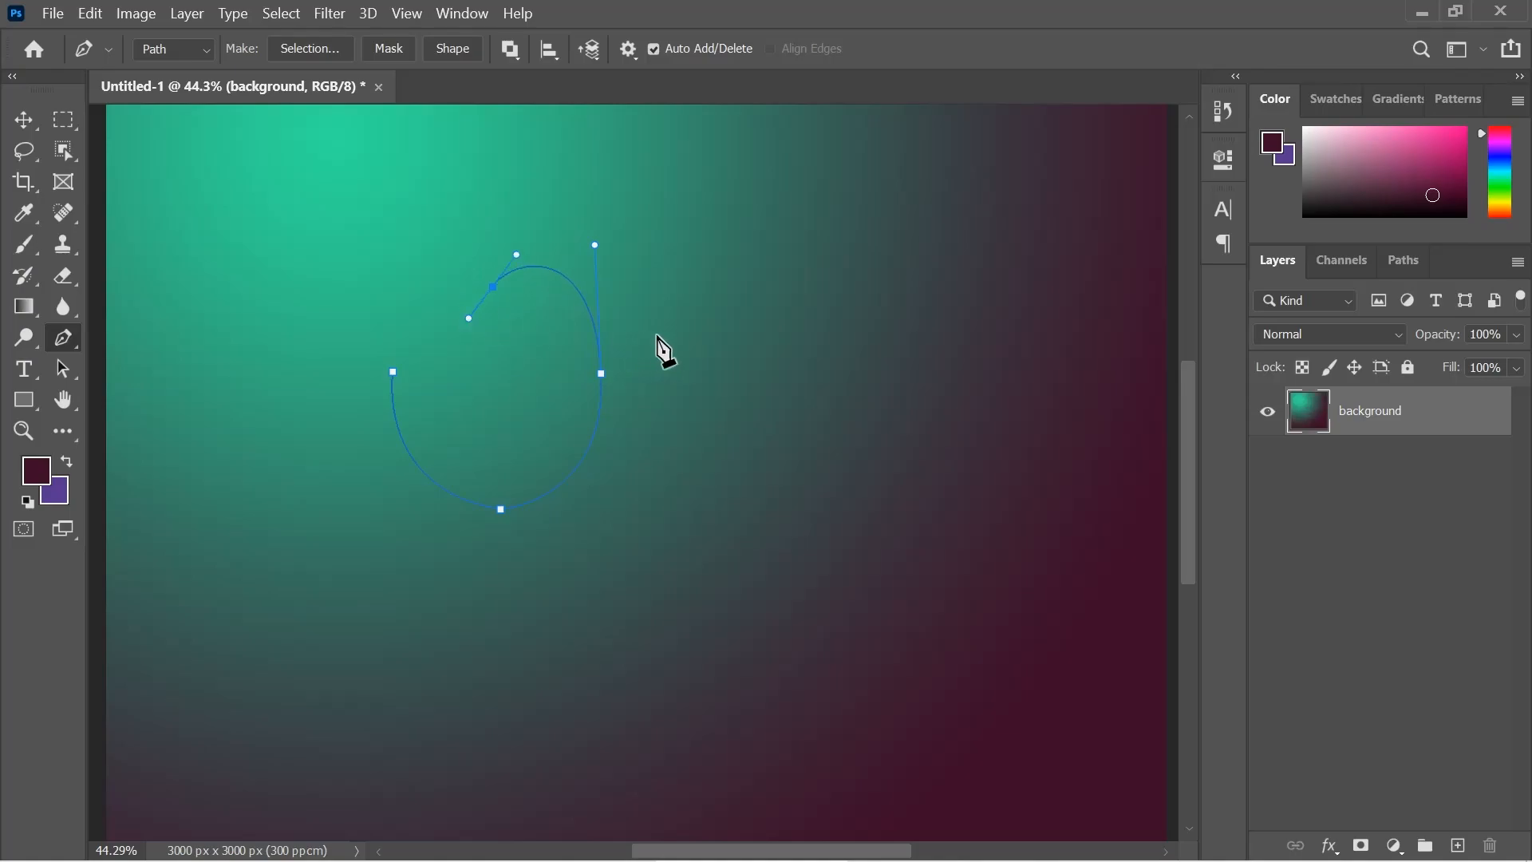
key(ctrl+z)
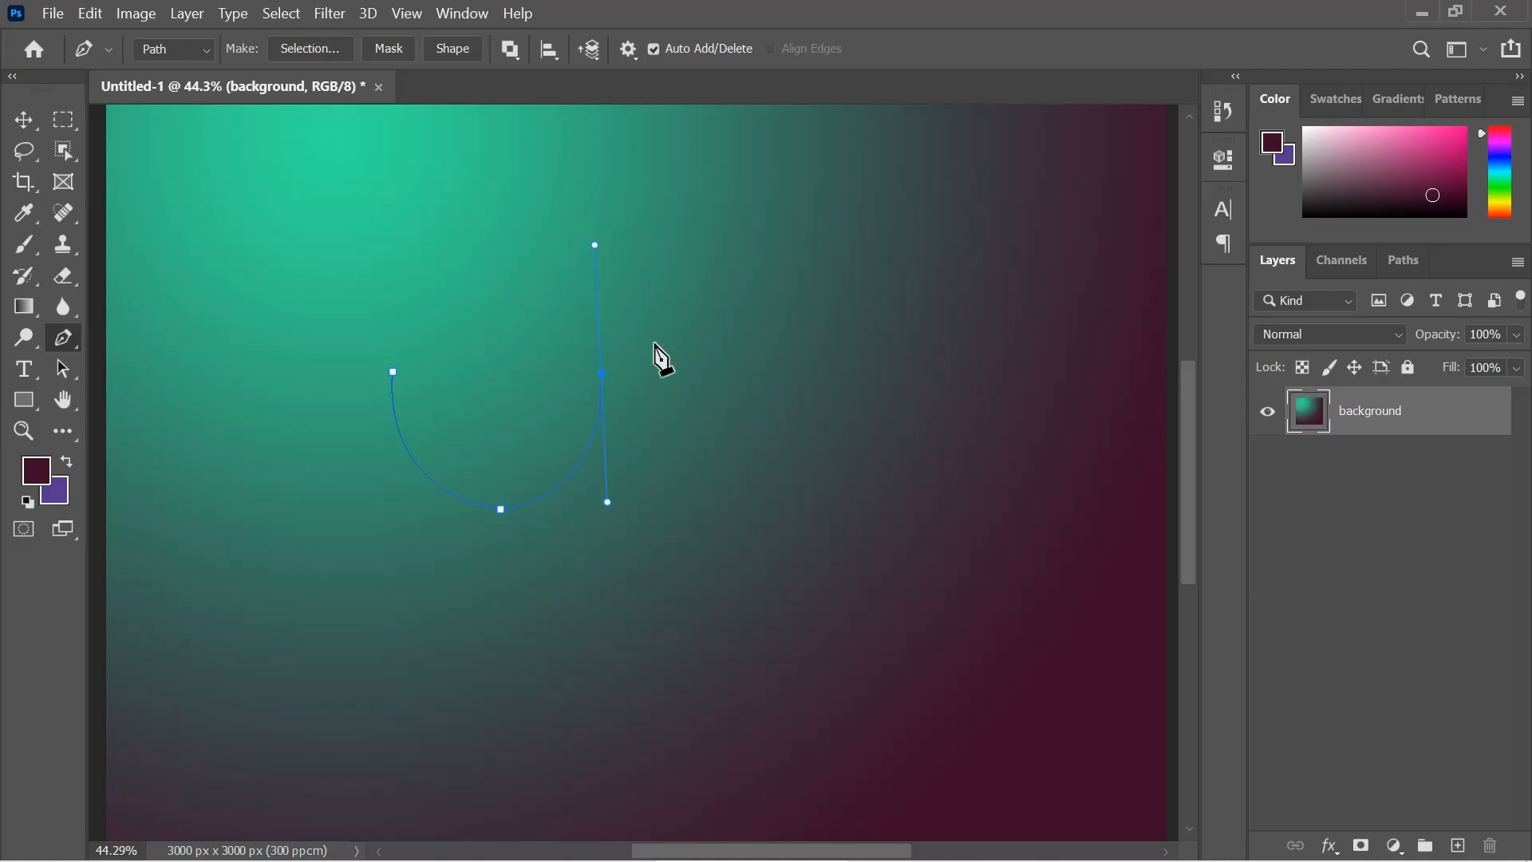
Remove the right anchor's outgoing handle, then add a curved top anchor to the path and nudge it slightly left
click(602, 373)
drag(507, 284, 425, 280)
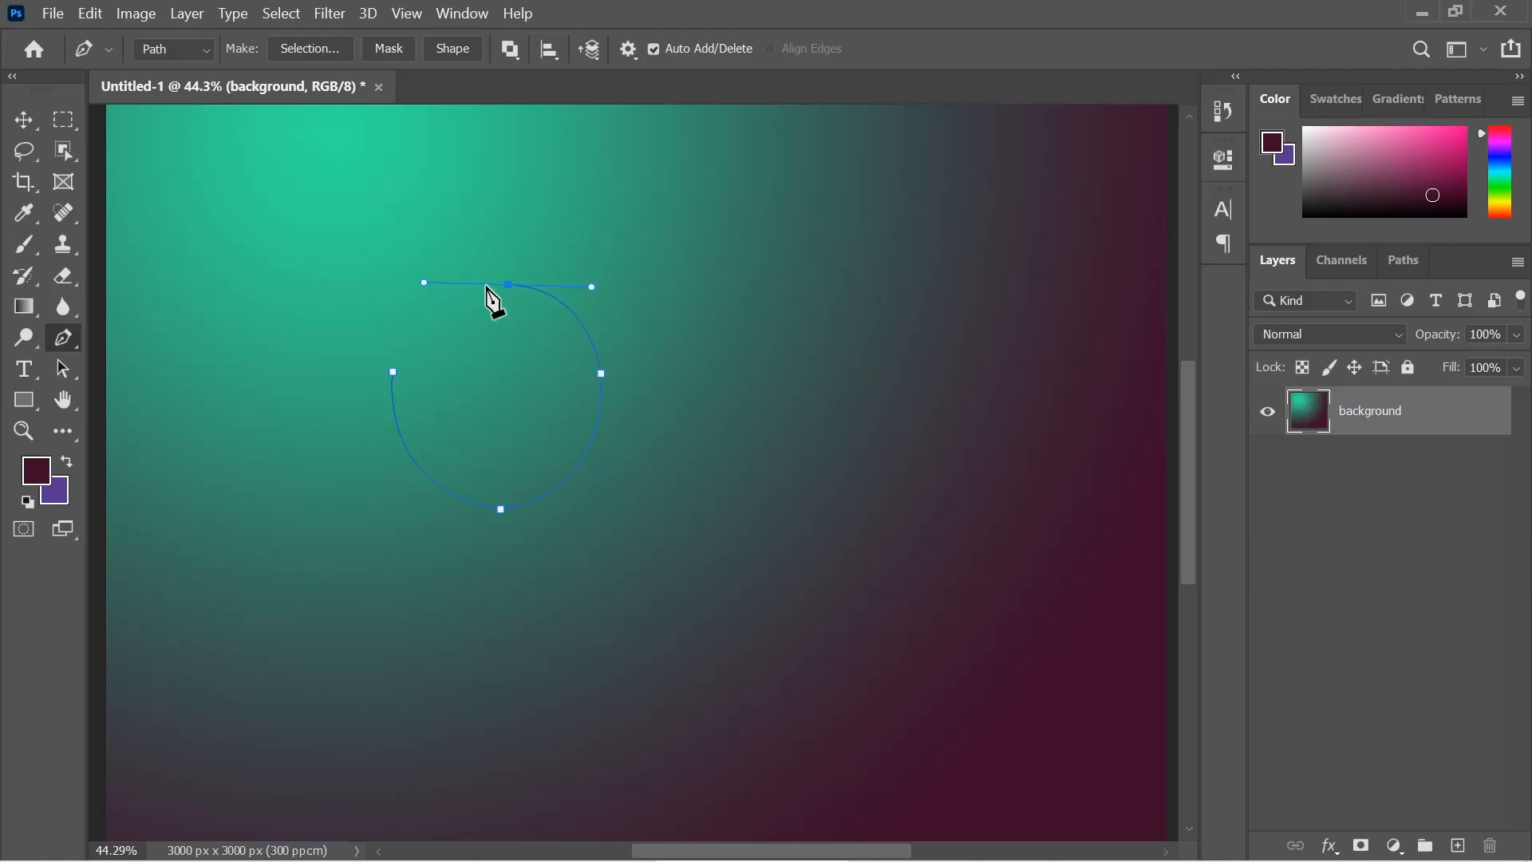
click(509, 286)
key(Left)
key(Left)
key(Left)
key(Left)
key(Left)
key(Left)
Close the circular path at its starting anchor with a curved segment
click(393, 372)
drag(387, 386, 373, 460)
ctrl+click(372, 462)
Save the Work Path under the name circle
click(1425, 263)
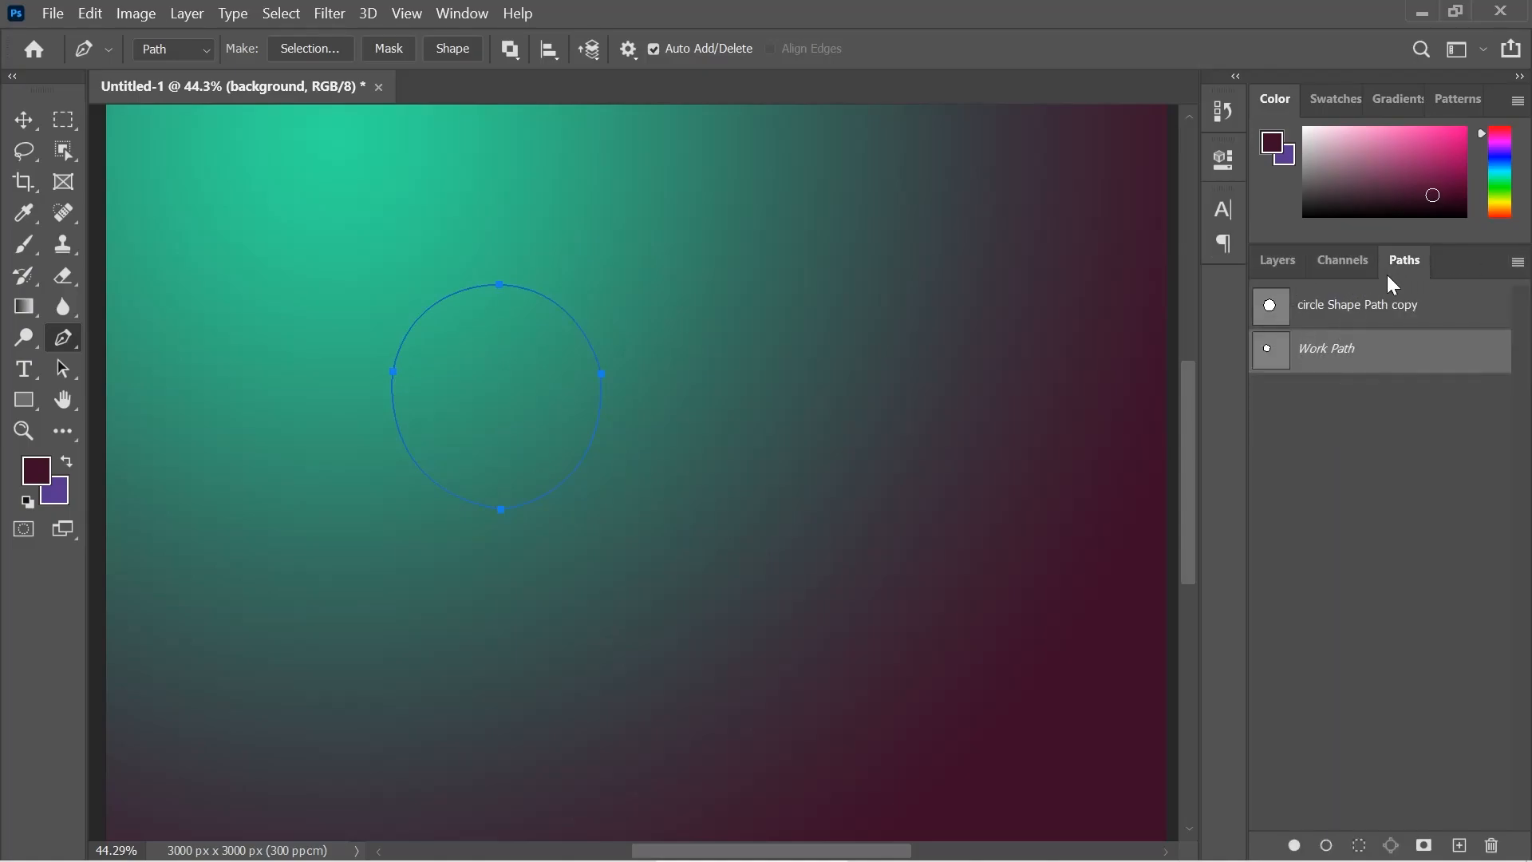
double_click(1348, 359)
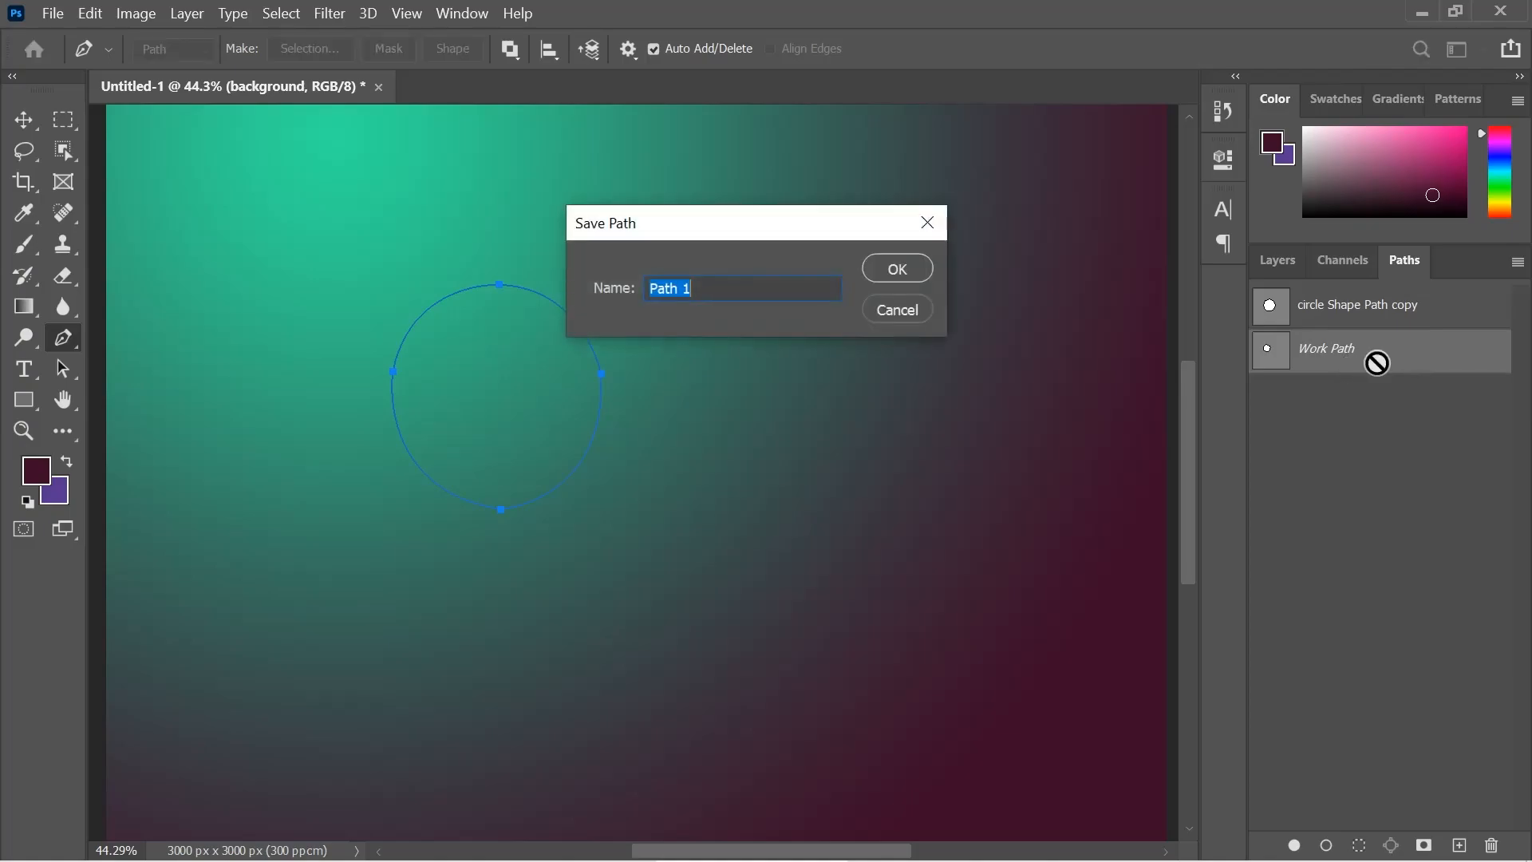
text(circle)
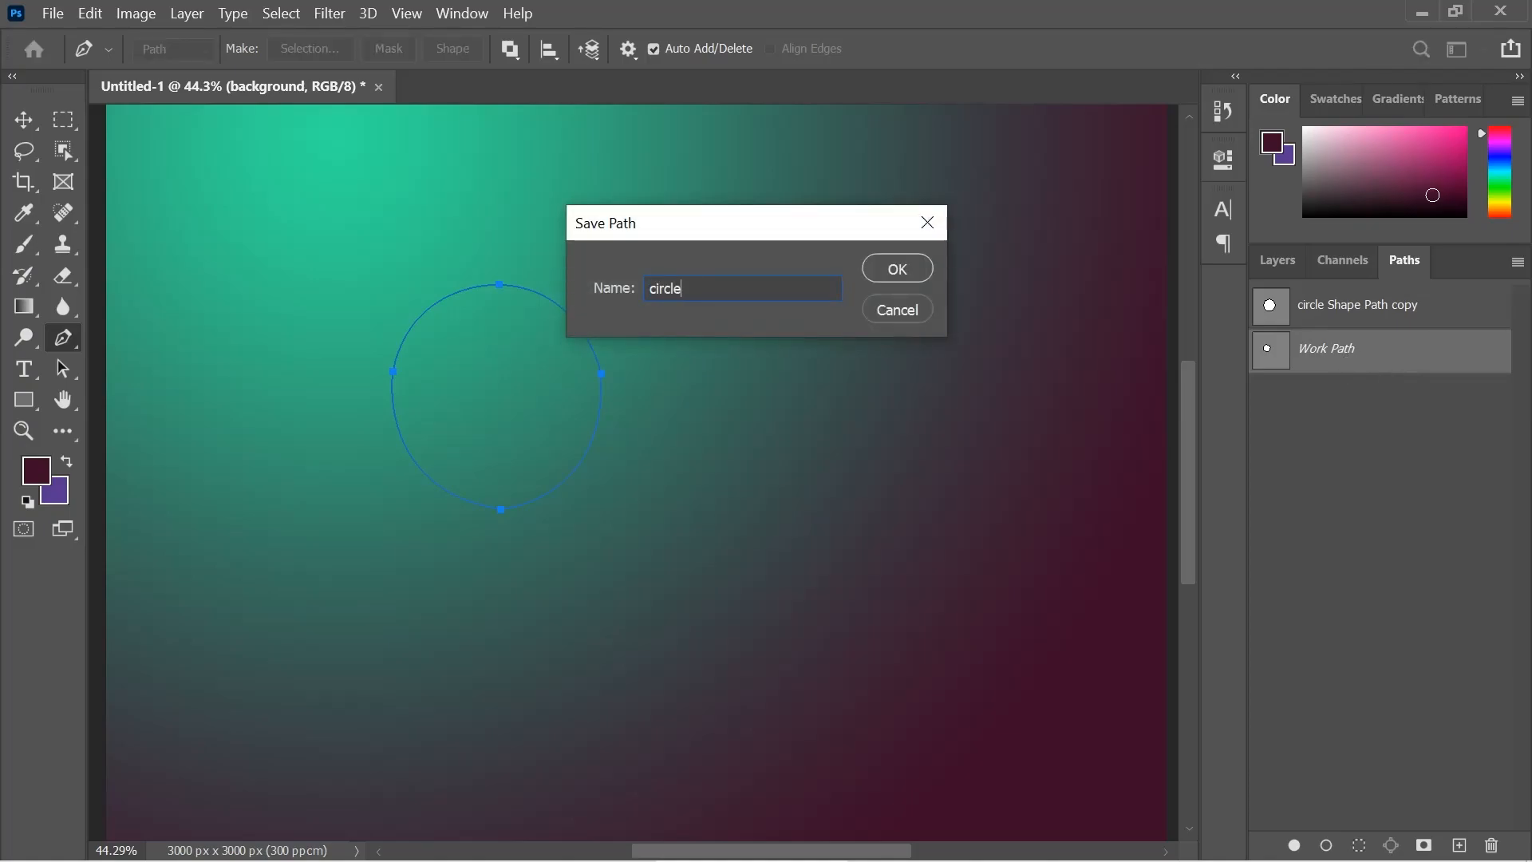
click(909, 272)
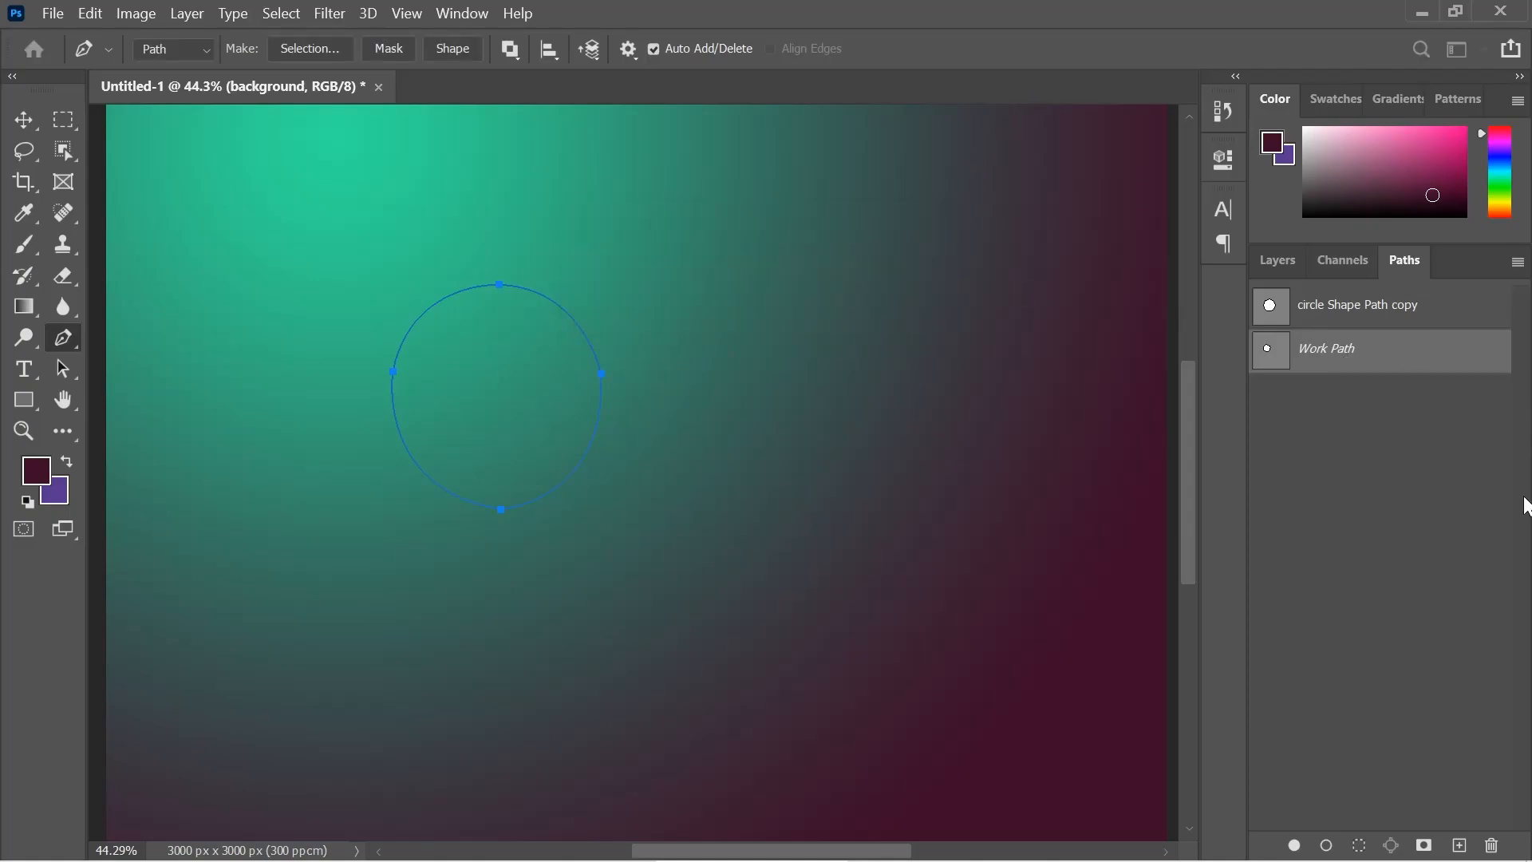
Make a selection from the saved circle path
right_click(1377, 356)
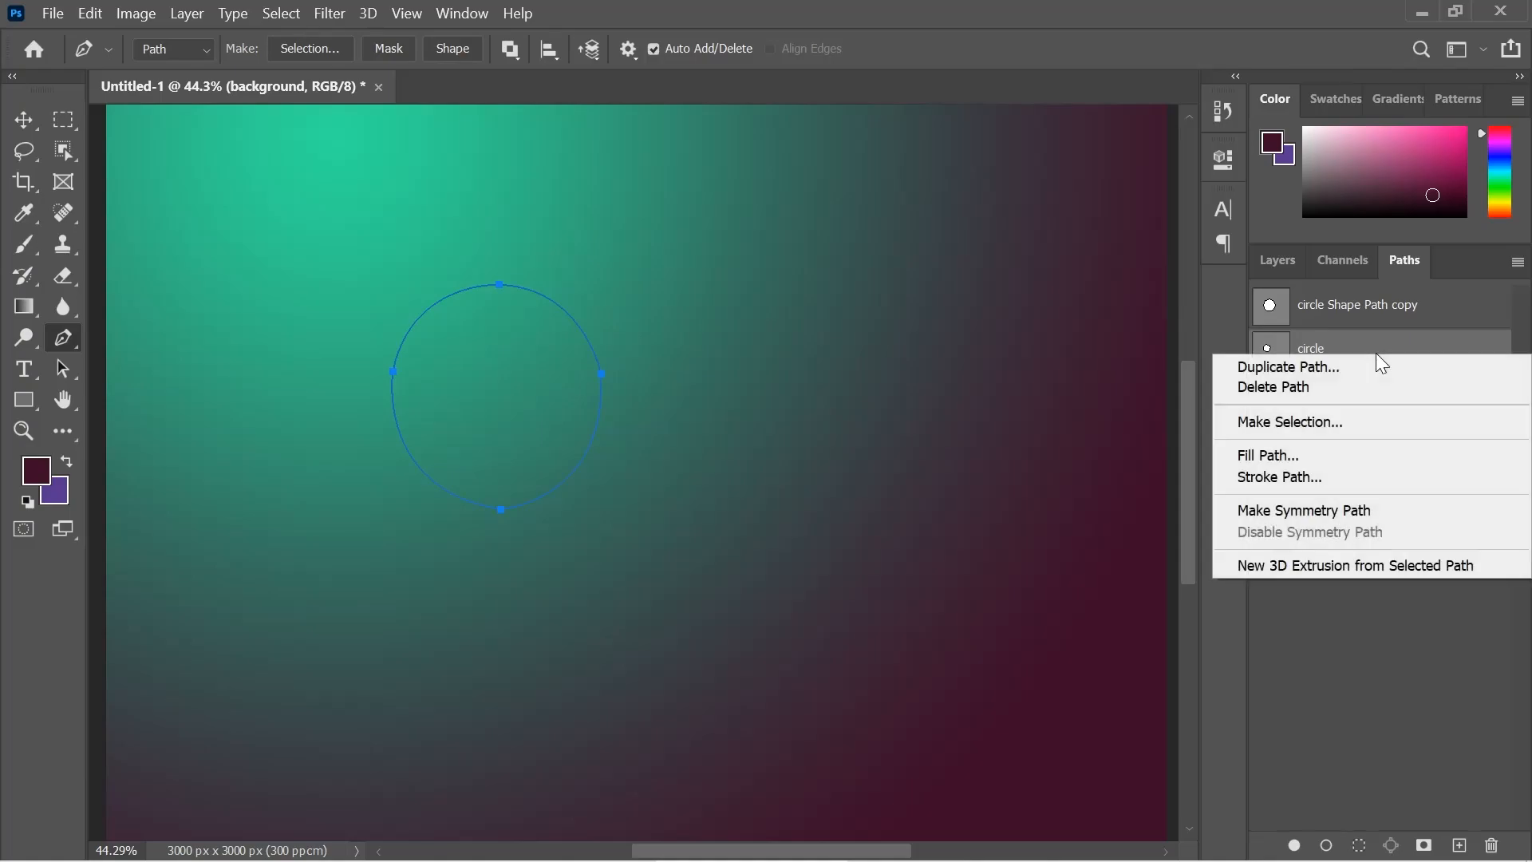
click(1331, 429)
click(891, 212)
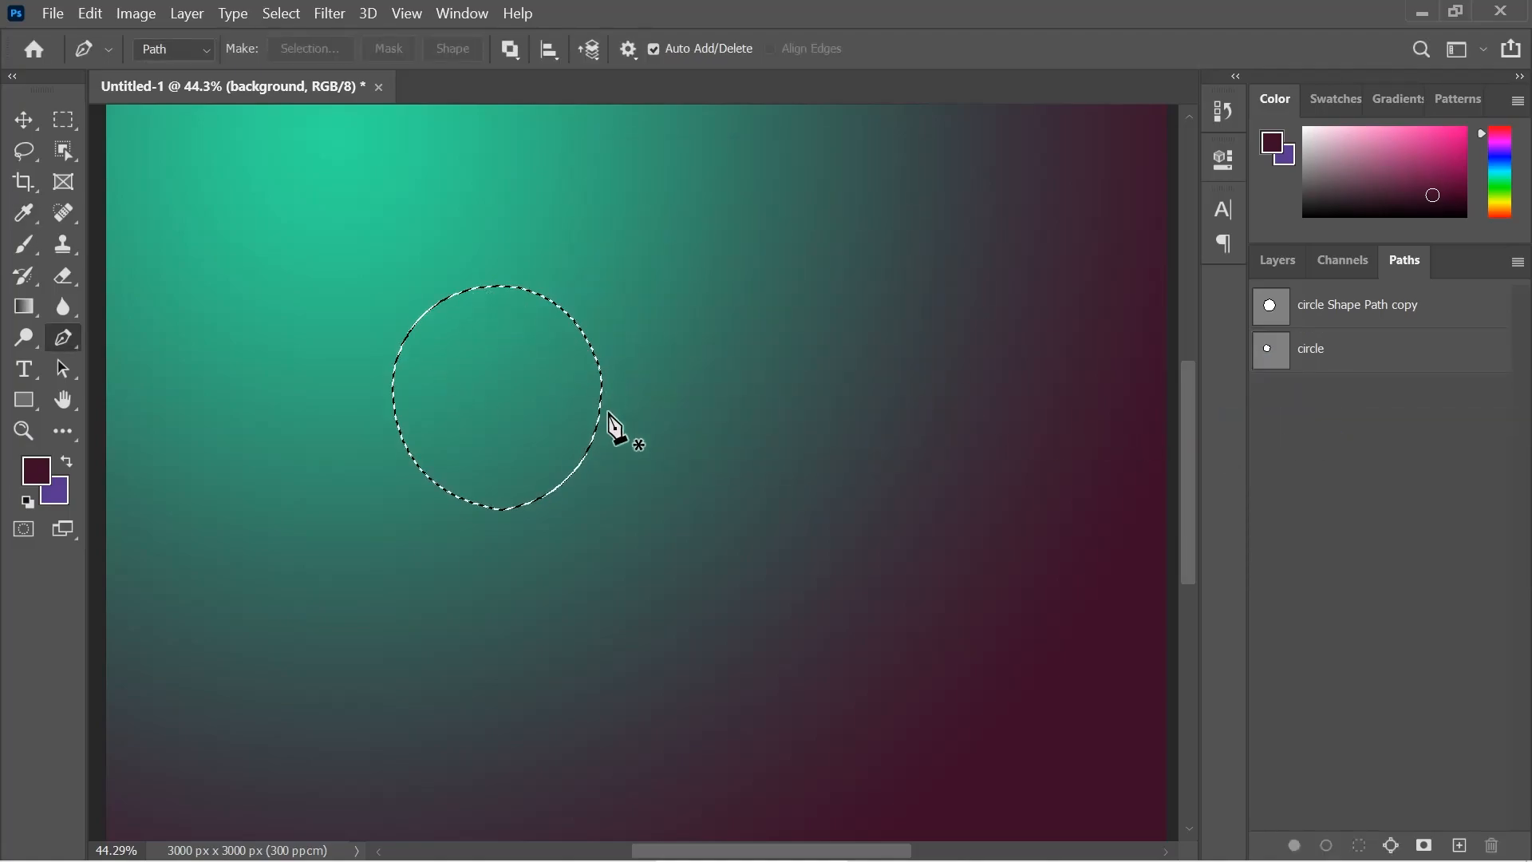
Add a new layer named circle above the background layer and make it the active layer
click(1275, 260)
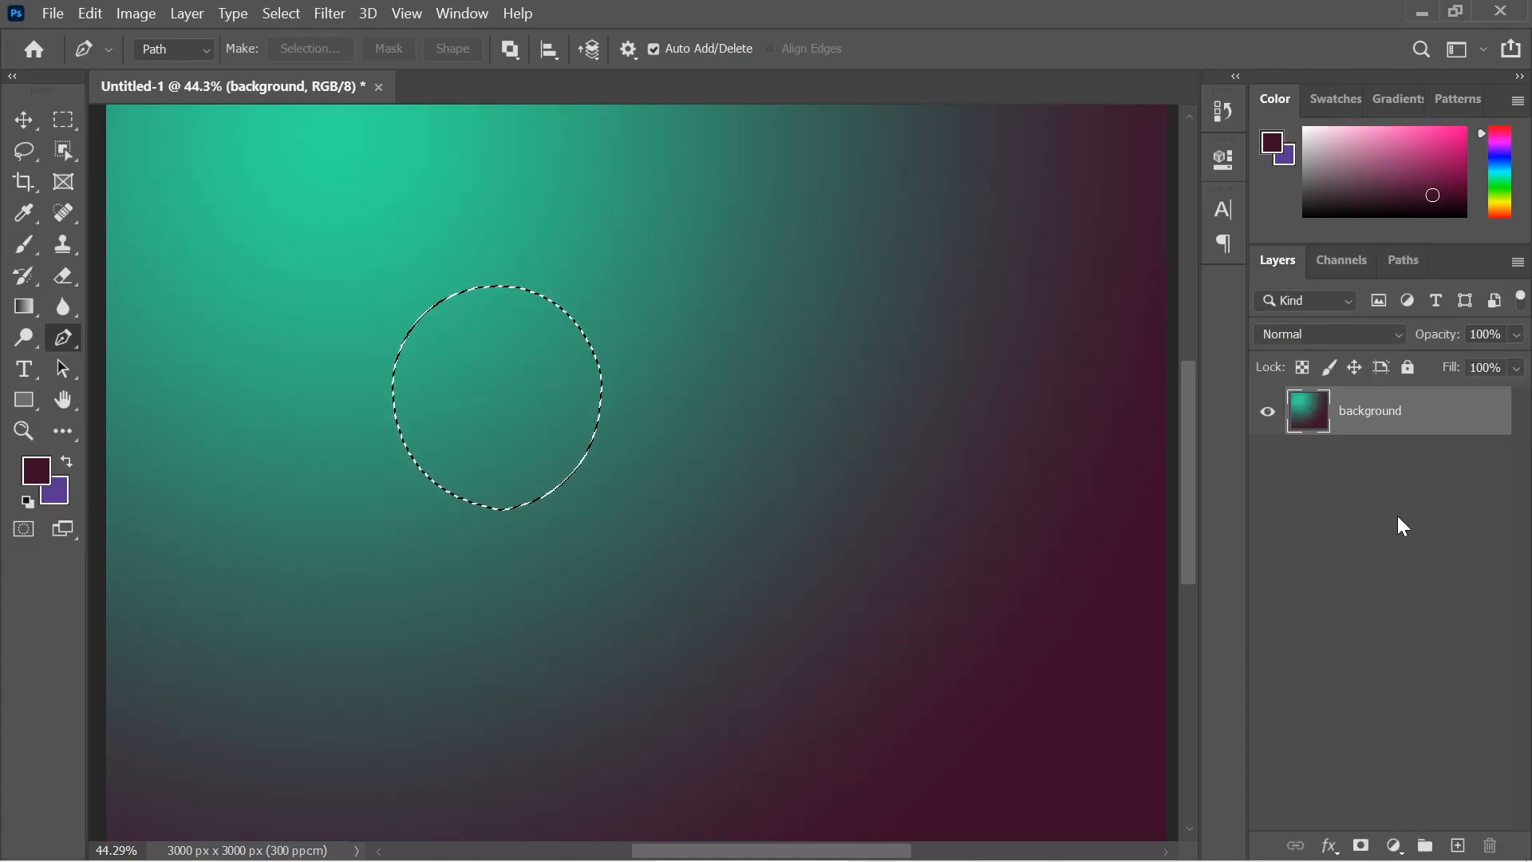
click(1461, 845)
double_click(1485, 429)
text(circle)
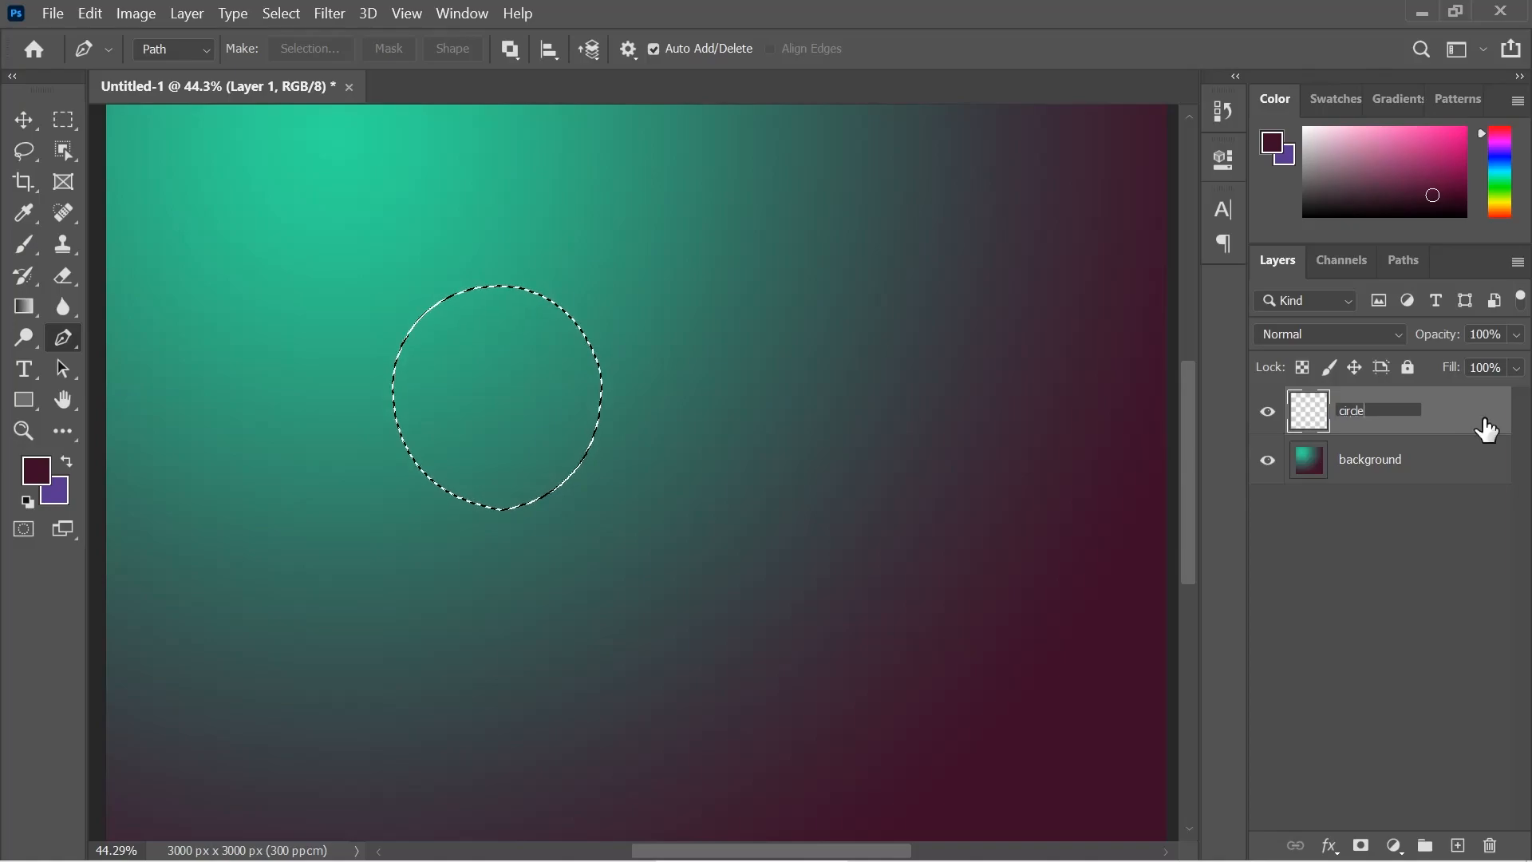
click(1422, 487)
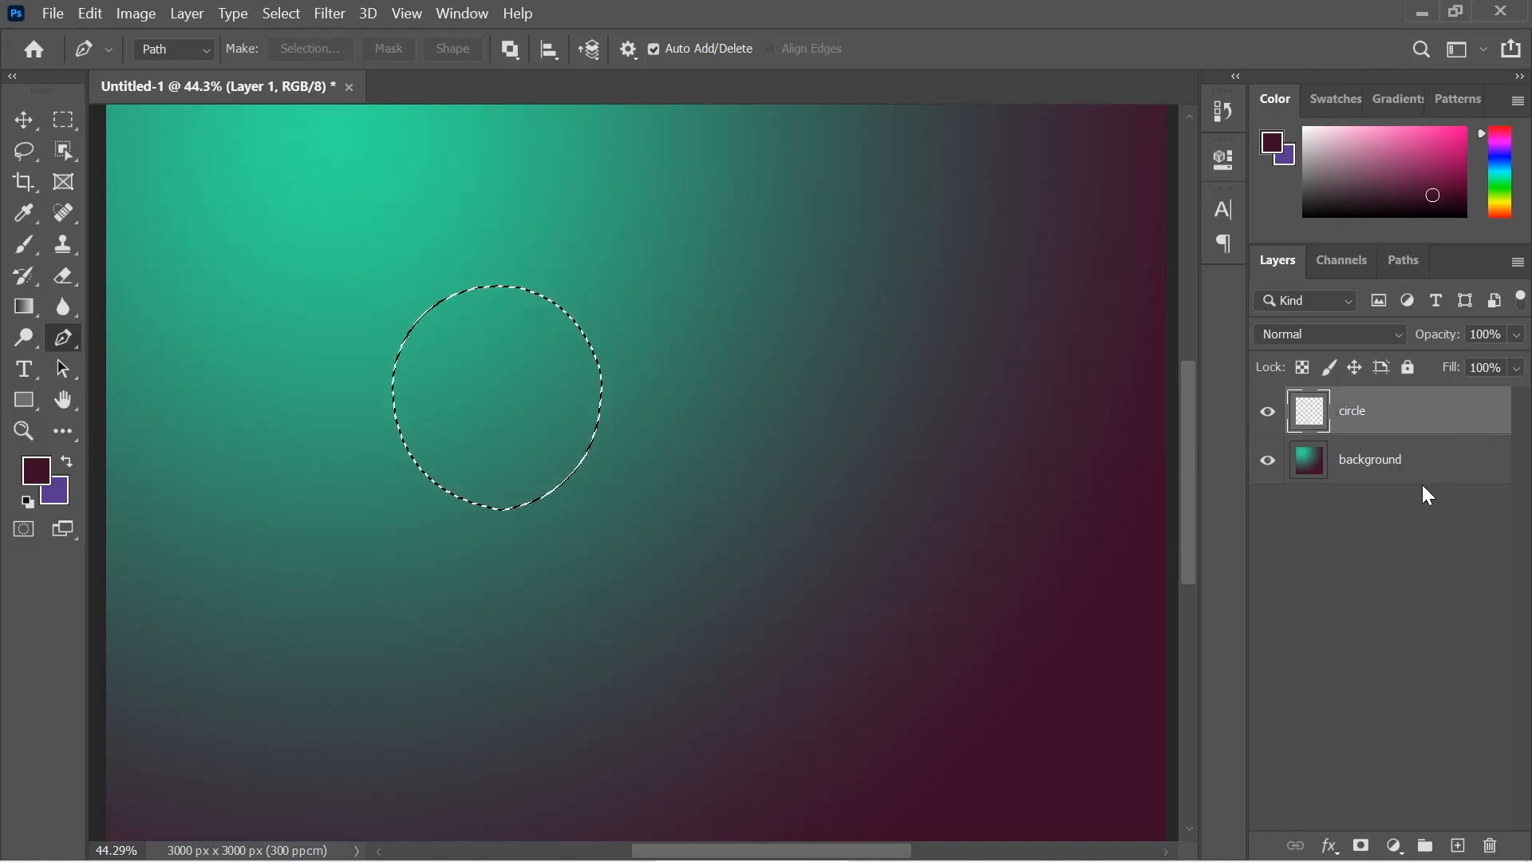
click(1410, 421)
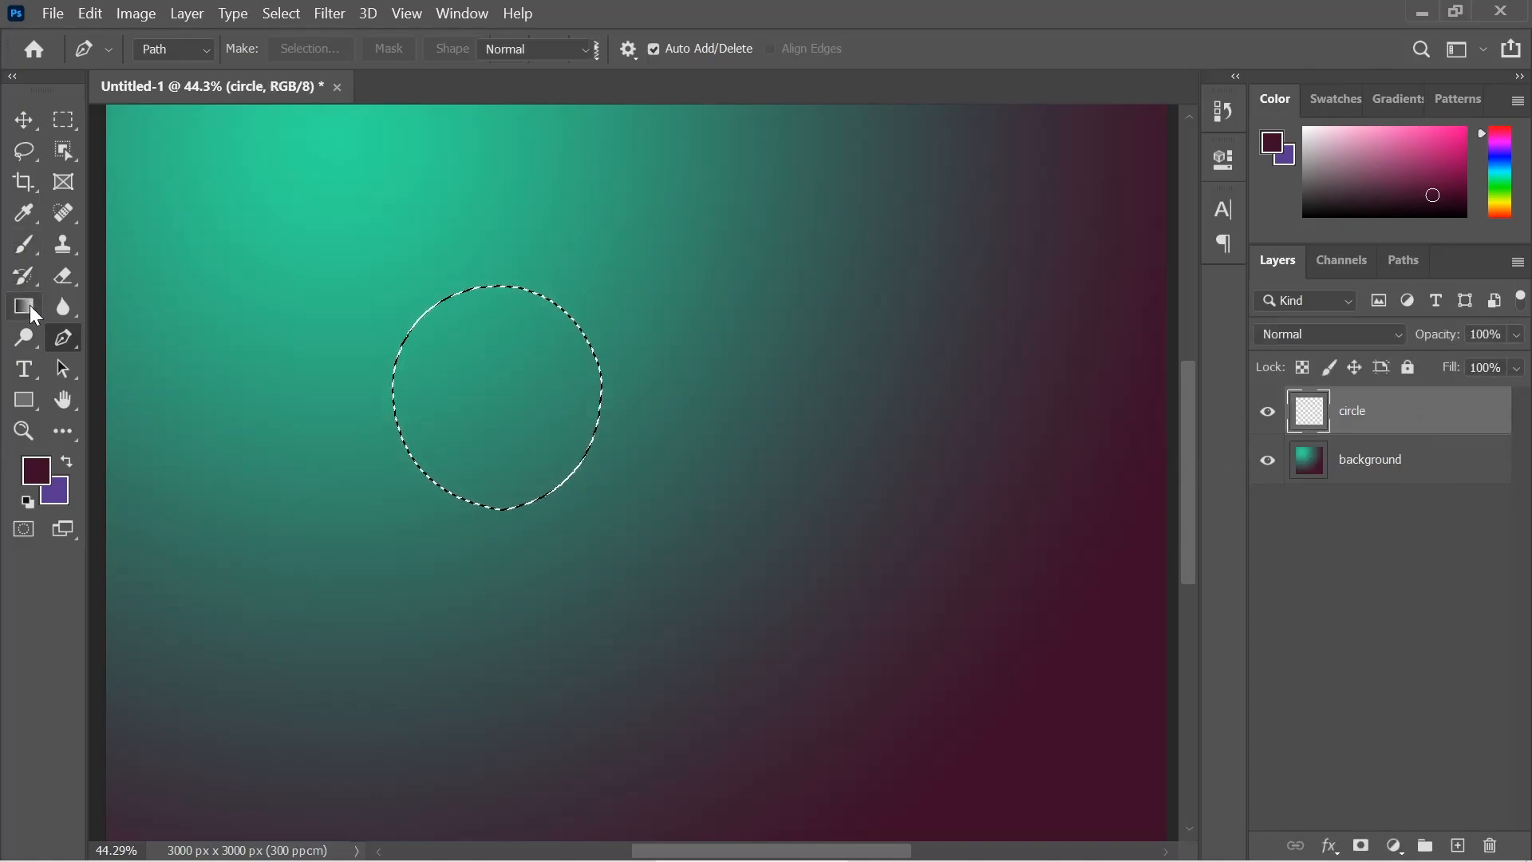
Choose the Paint Bucket tool and set the foreground color to a lighter magenta
click(31, 305)
click(83, 328)
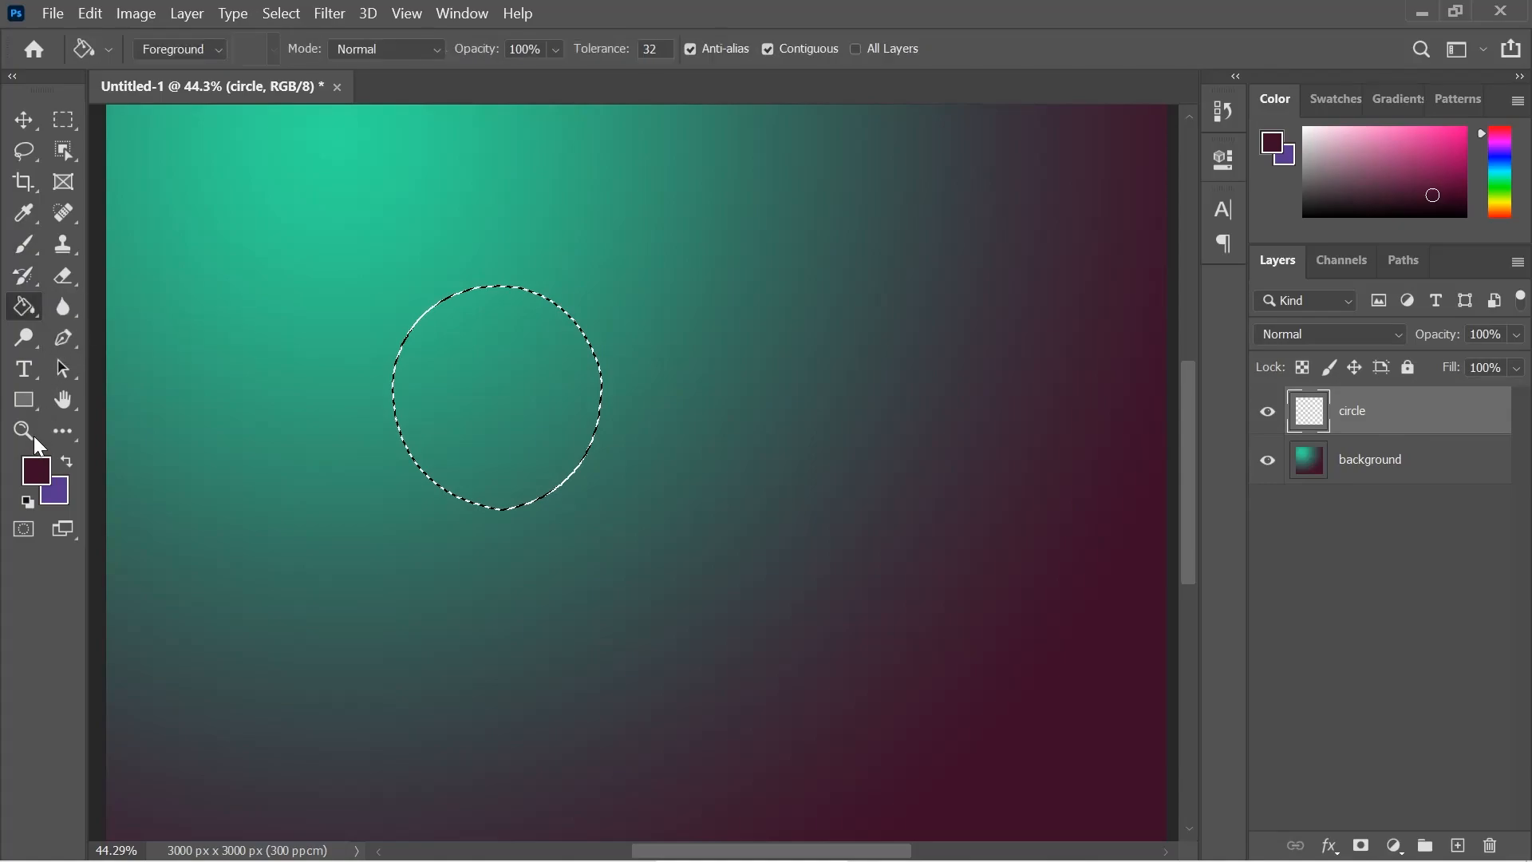
click(35, 468)
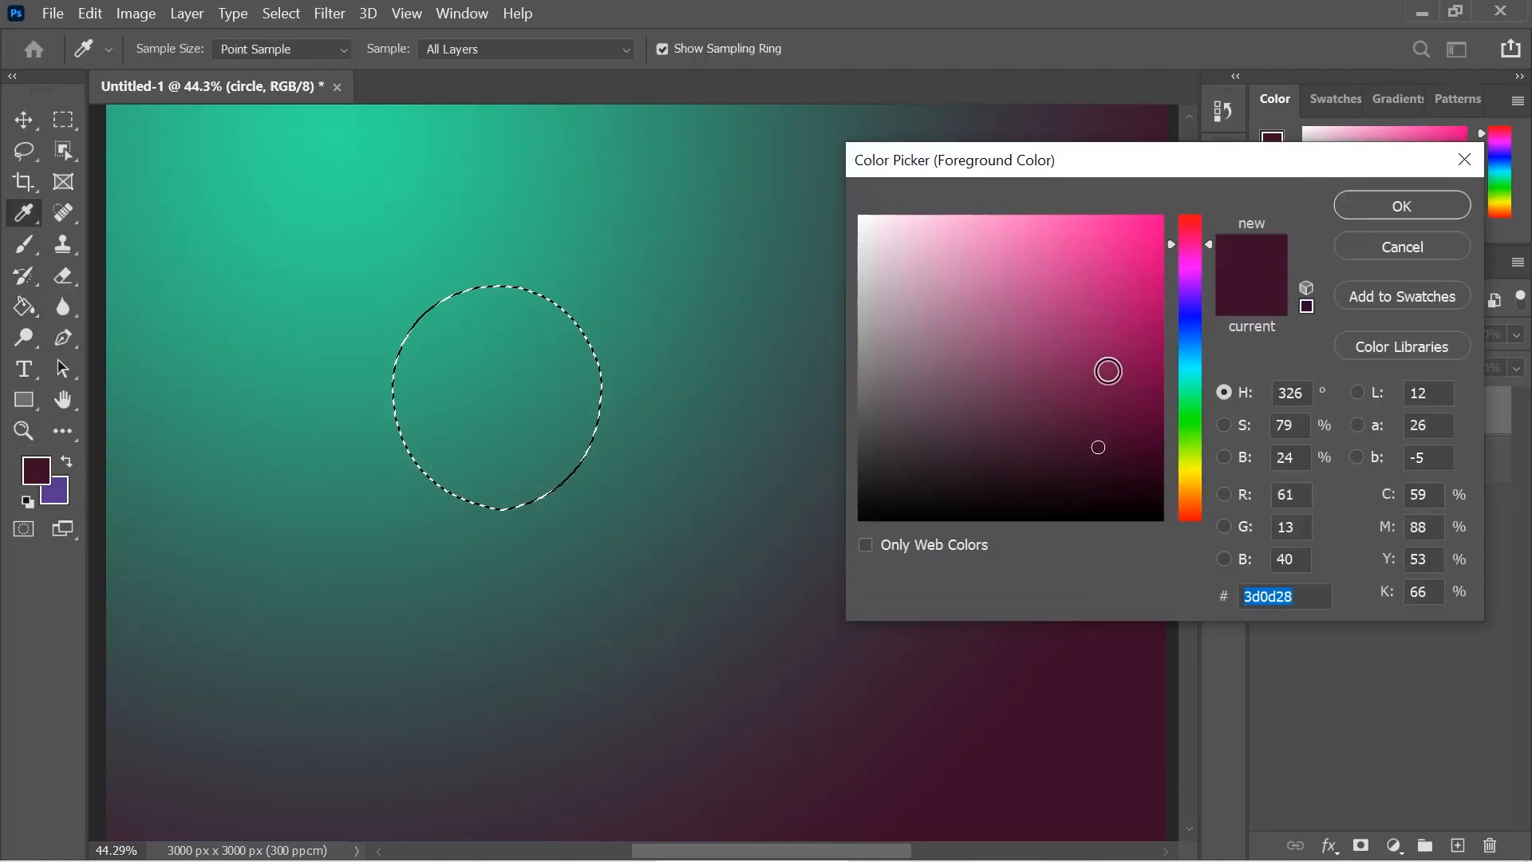
click(1107, 371)
click(1370, 208)
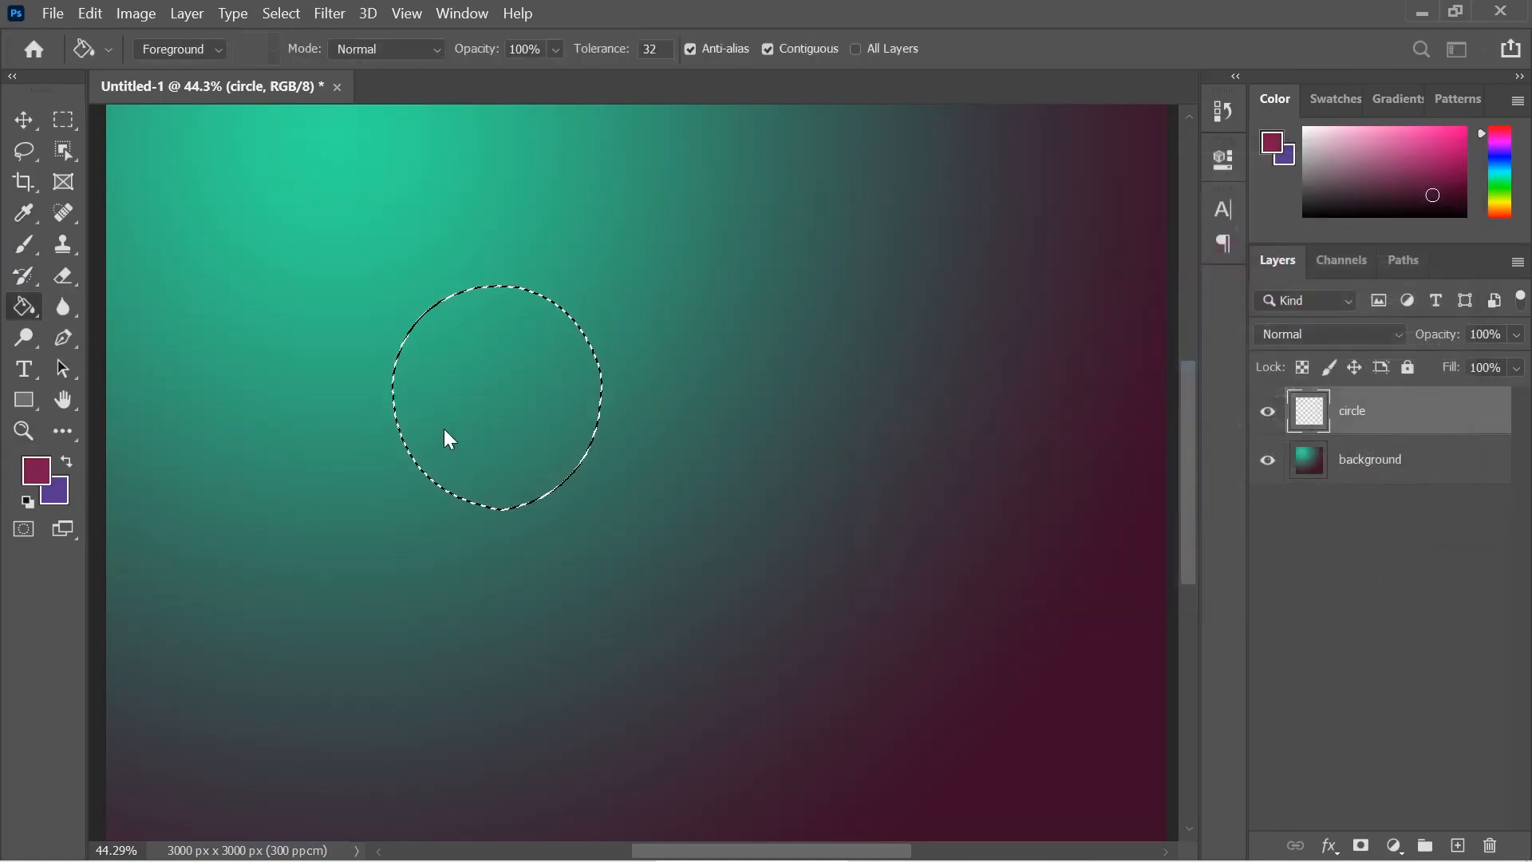
Fill the circular selection with magenta, undo that fill, and refill it with the purple background color
click(487, 395)
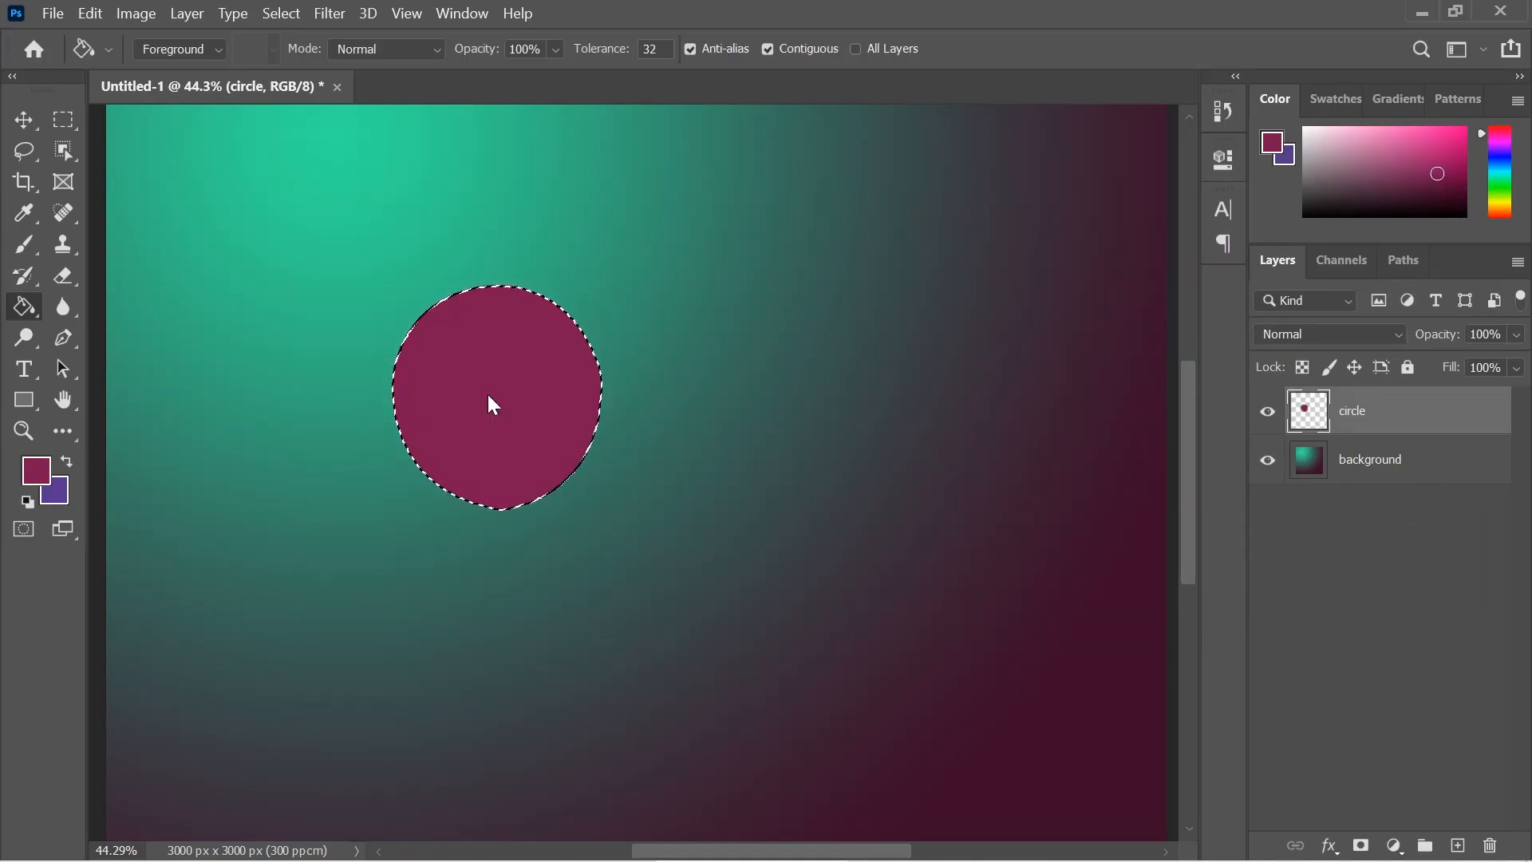
key(ctrl+z)
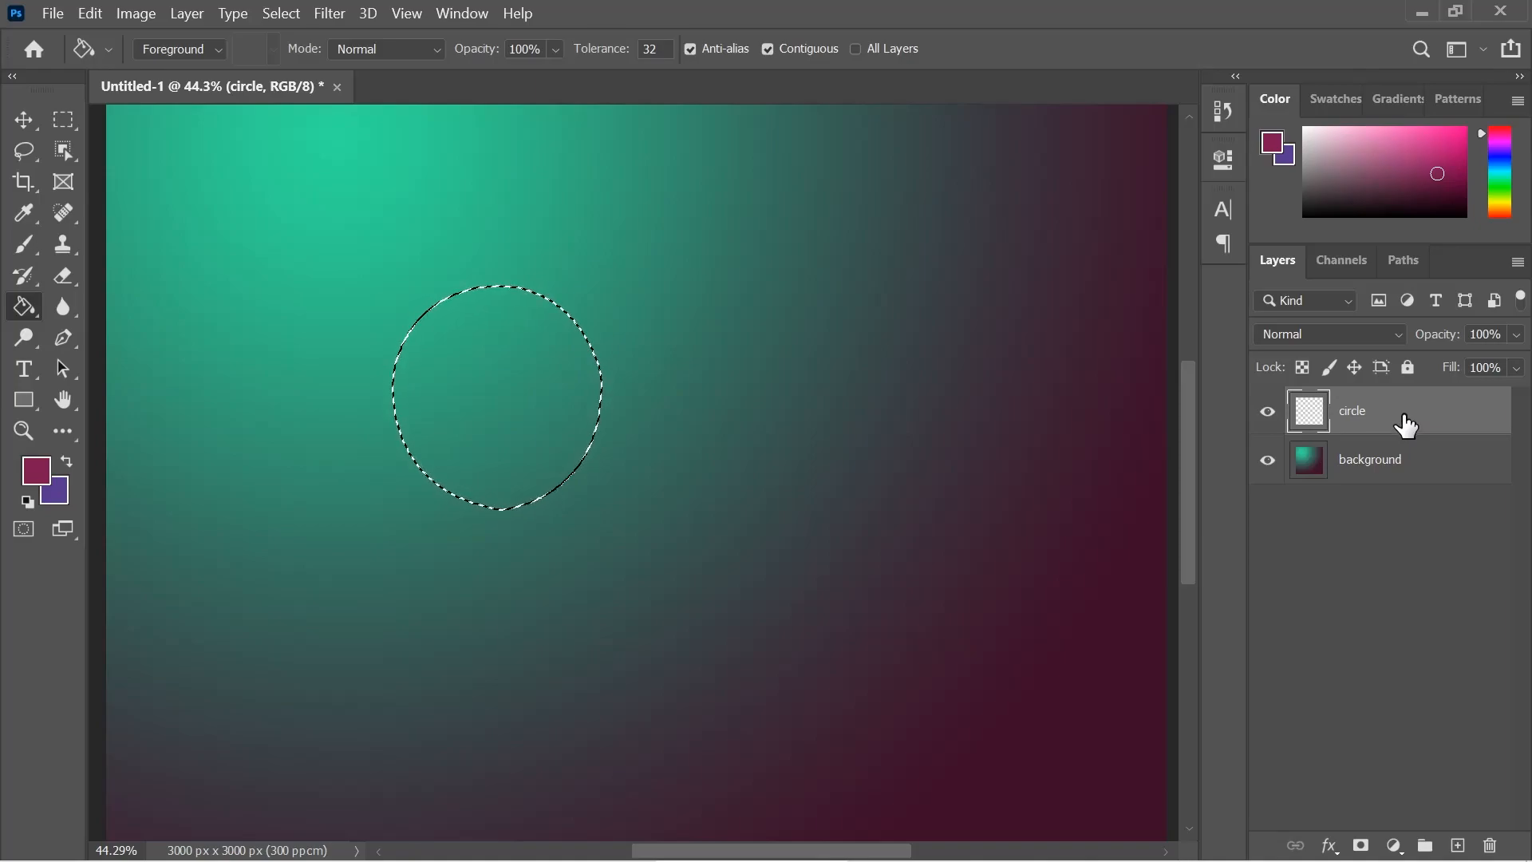
key(ctrl+BackSpace)
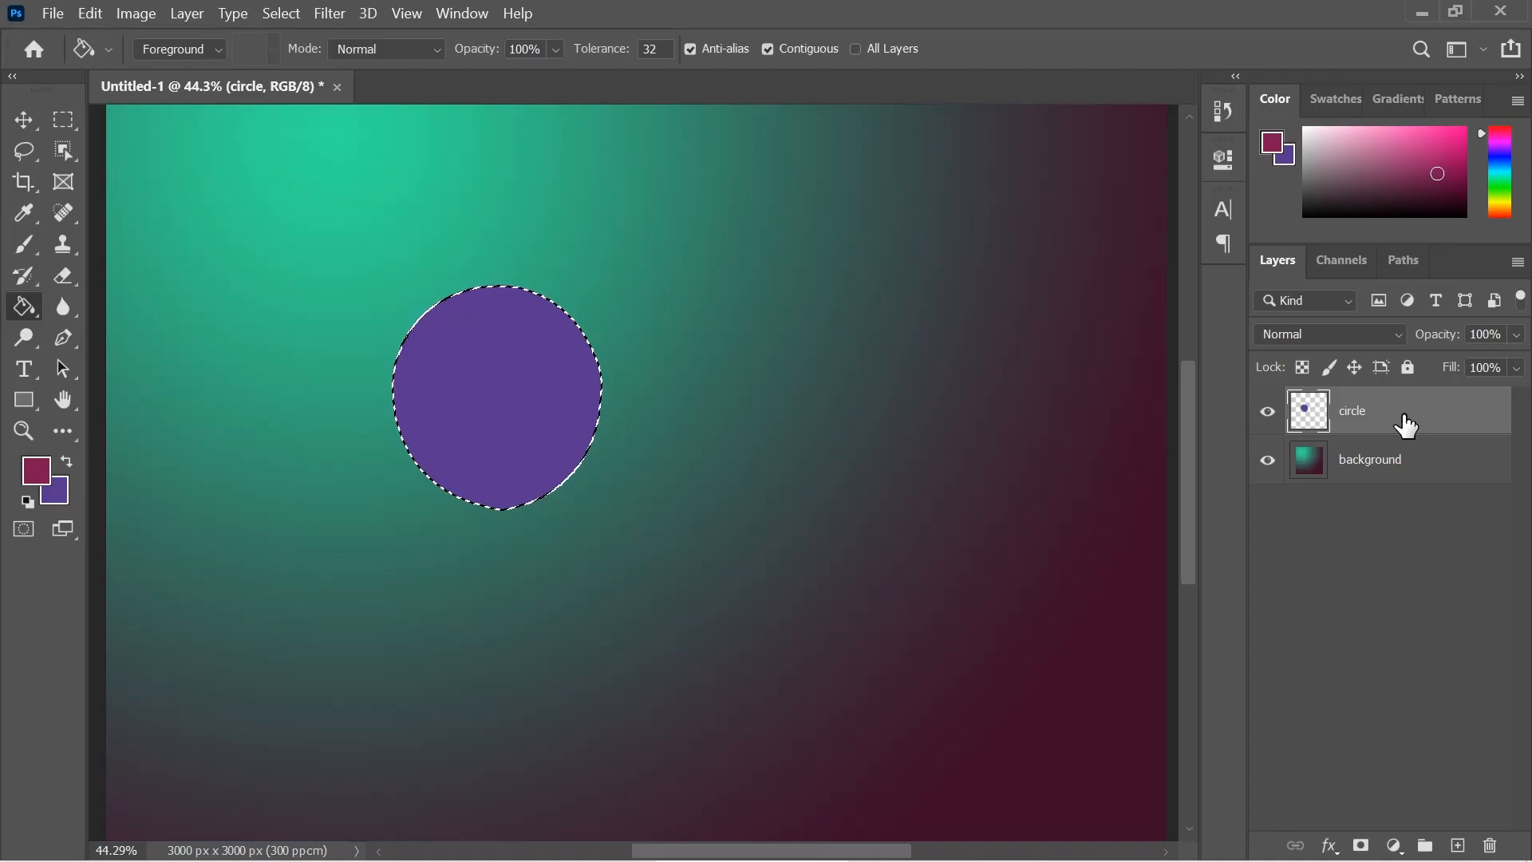
Swap the foreground and background colors, fill the circular selection with the magenta background color, and deselect it
key(x)
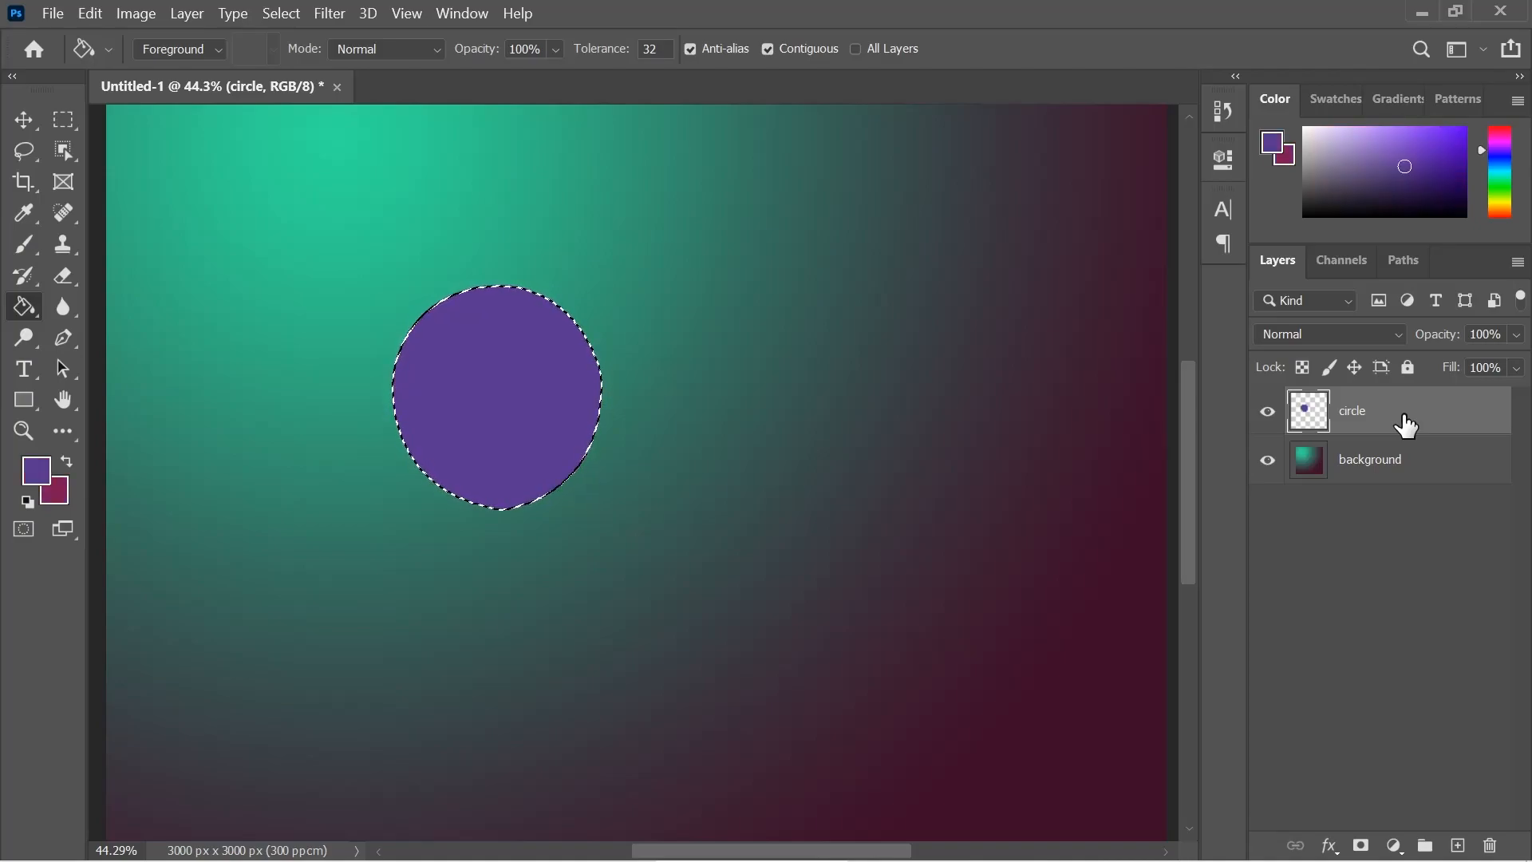
key(ctrl+BackSpace)
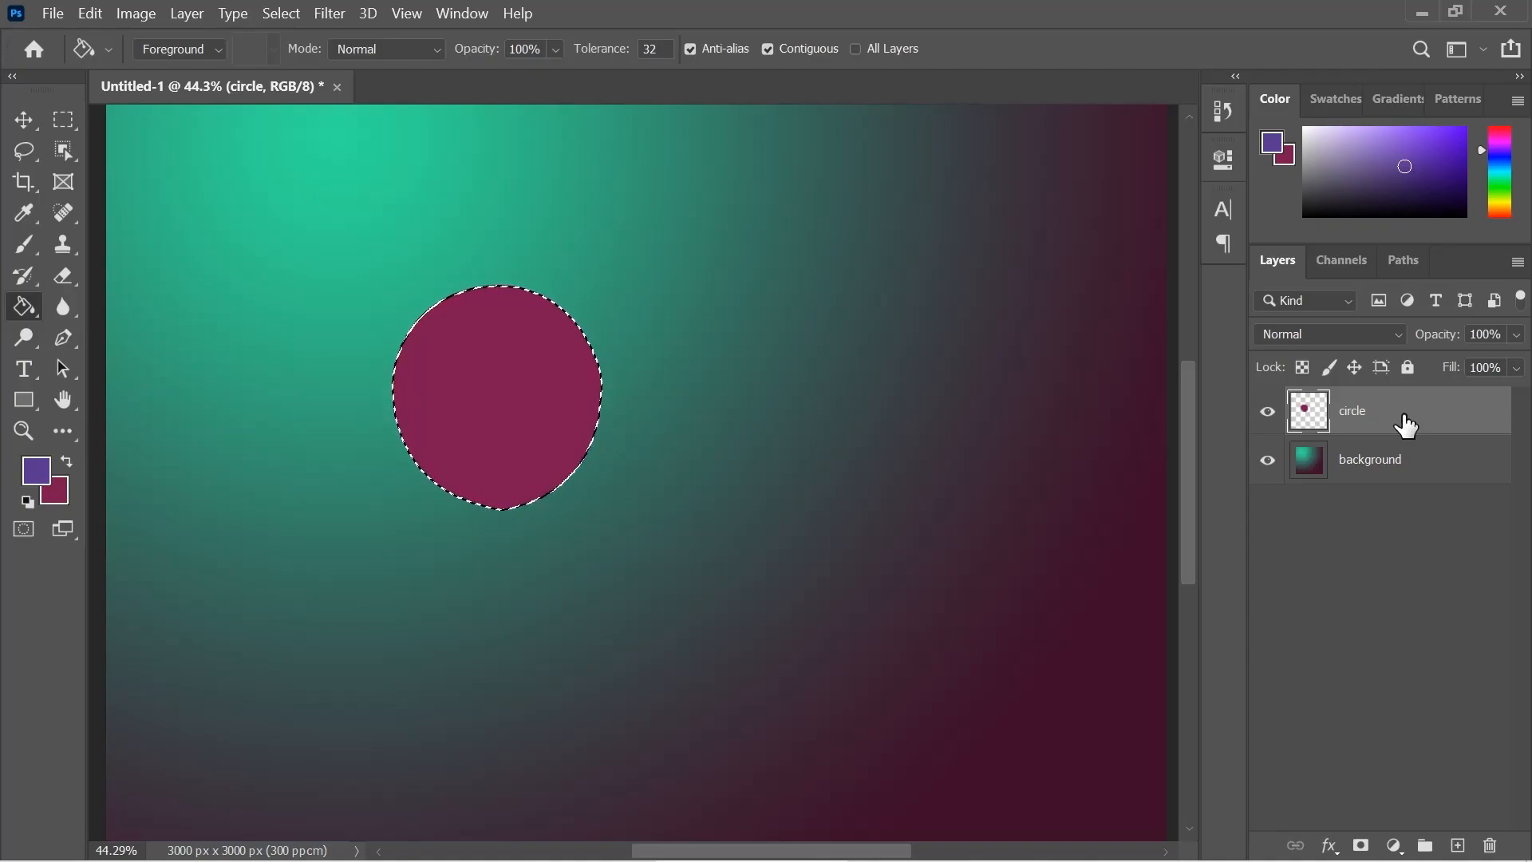
key(ctrl+d)
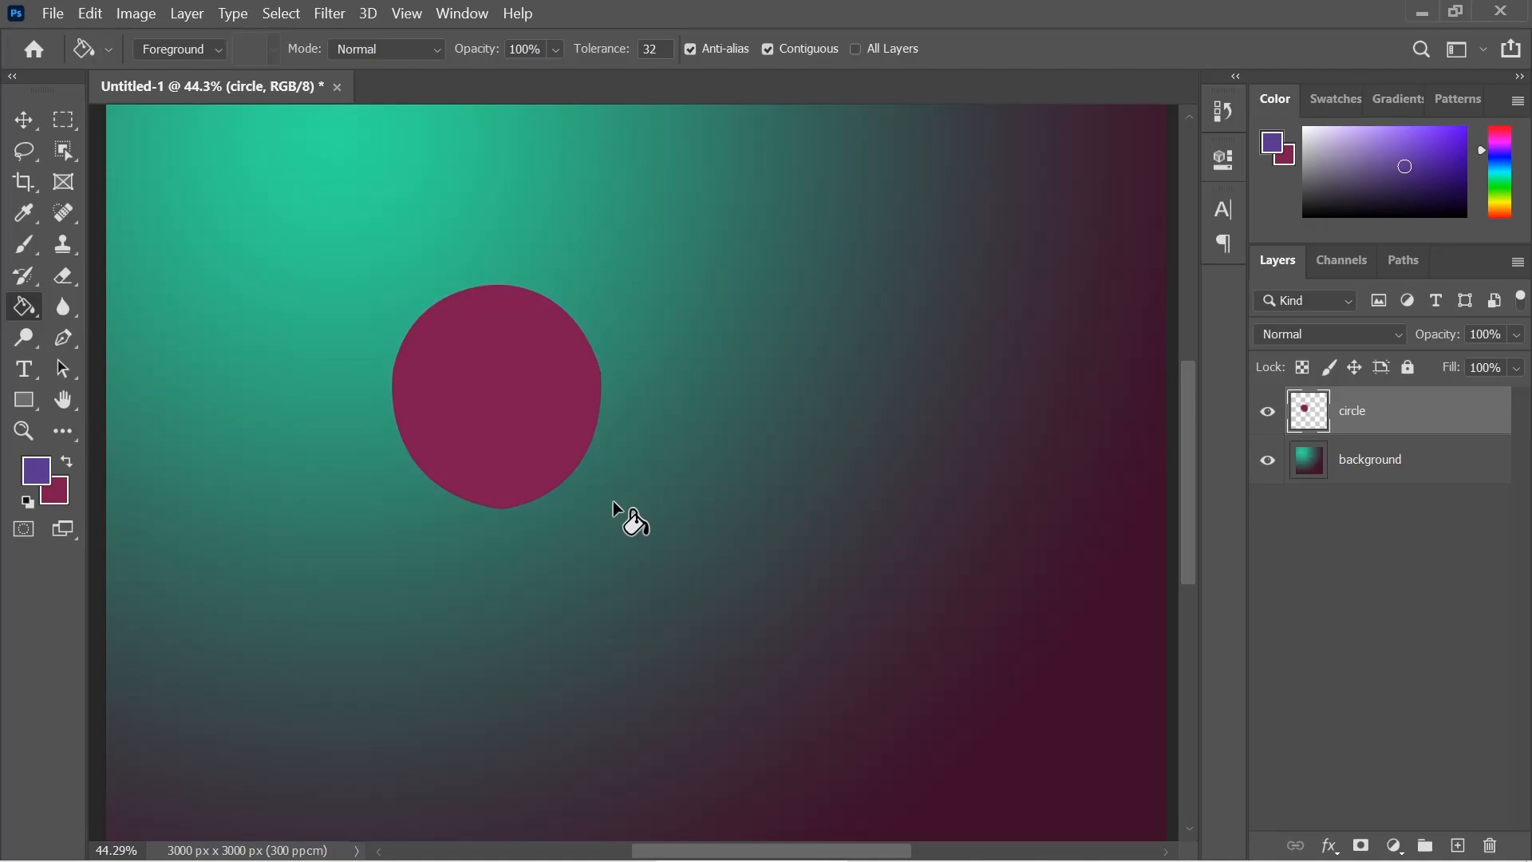
Set the Pen tool to Shape mode with a black fill and a purple stroke
click(75, 338)
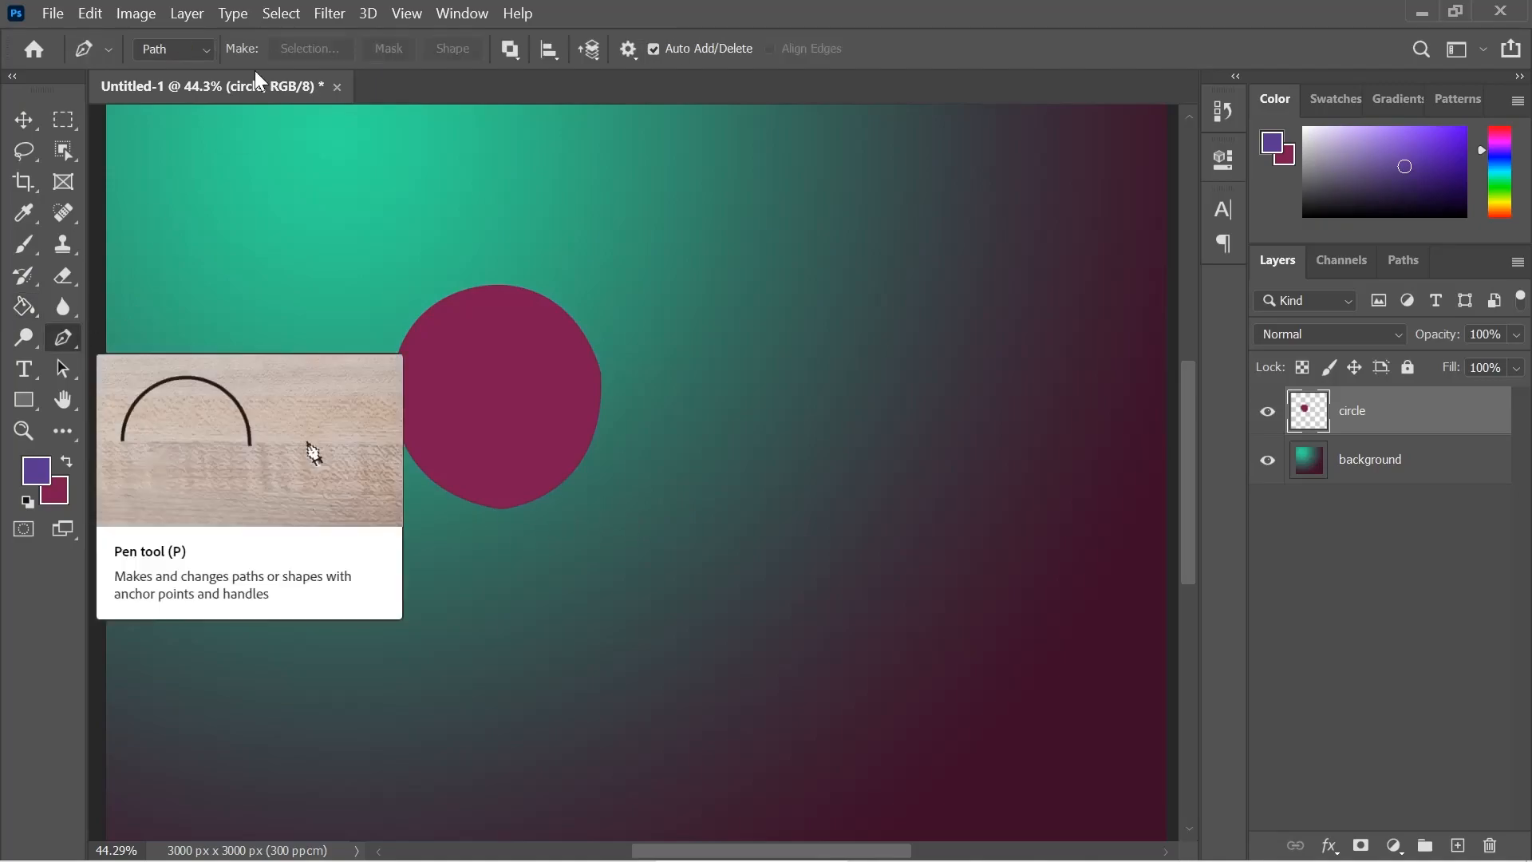
click(191, 50)
click(190, 69)
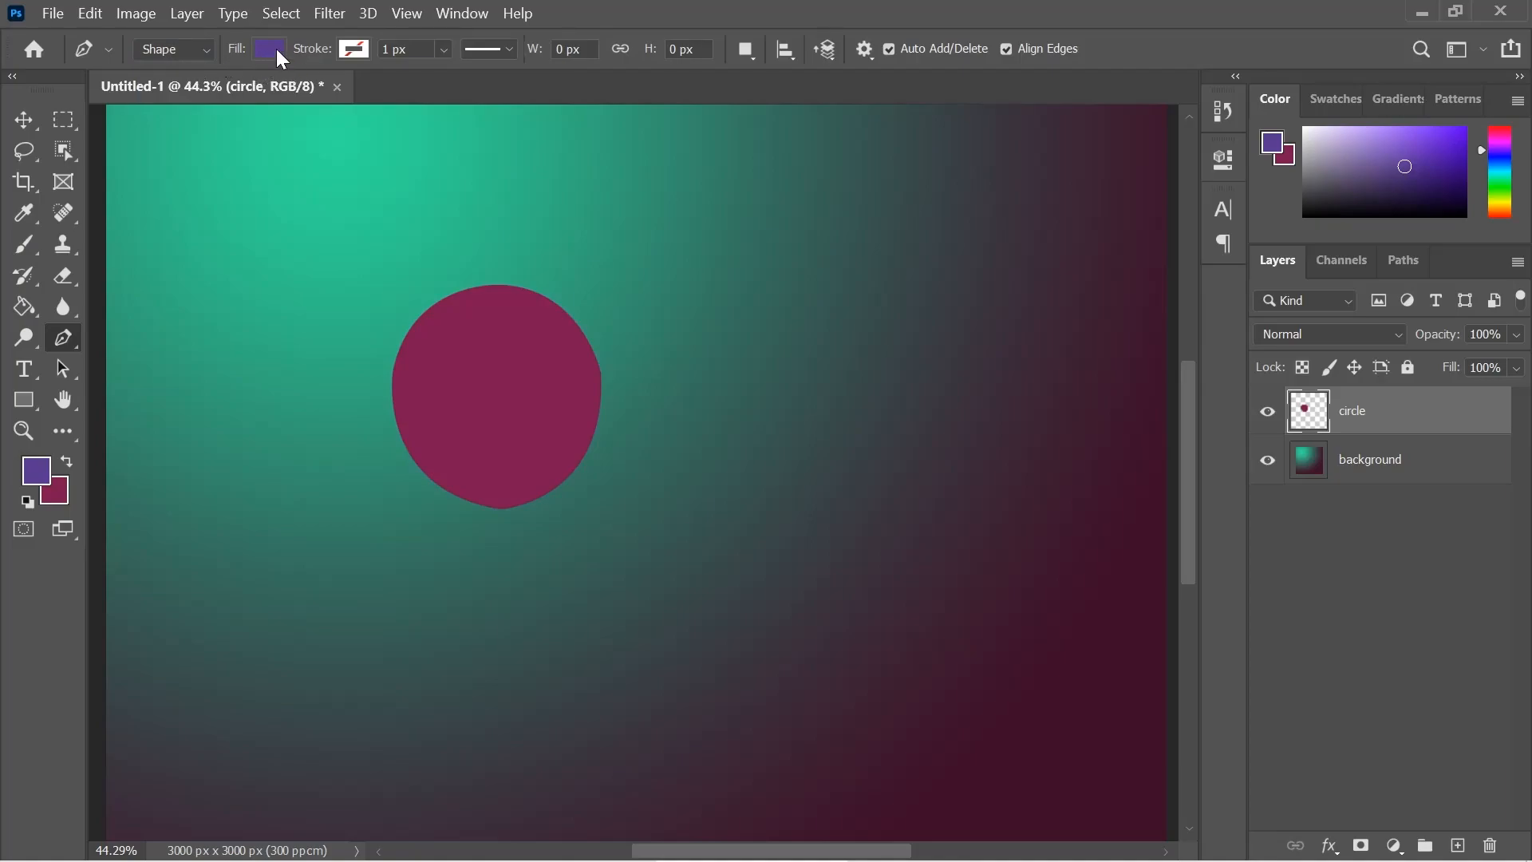
click(279, 55)
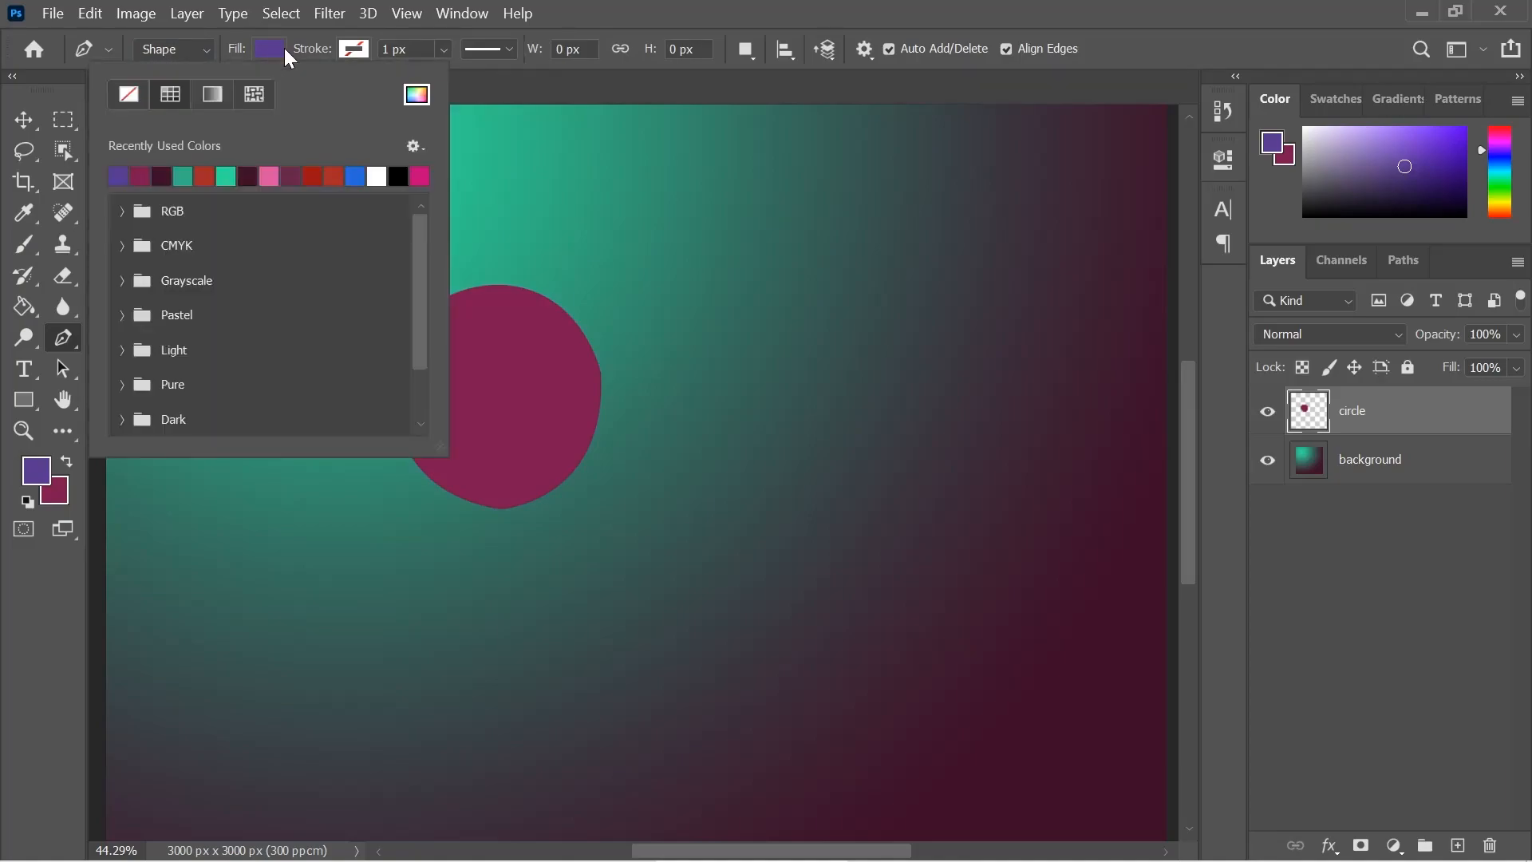
click(399, 175)
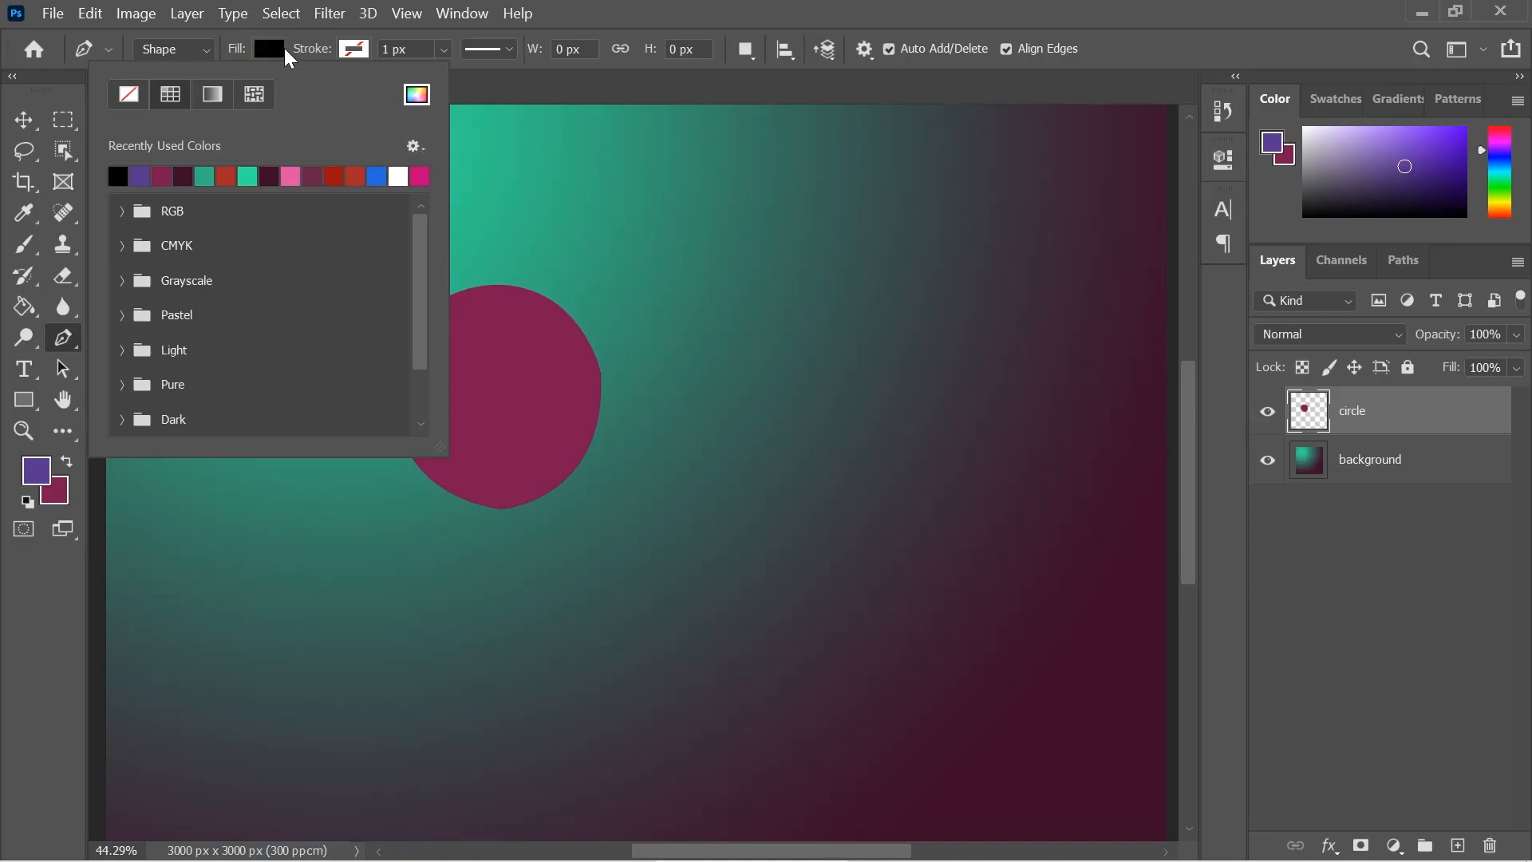
click(360, 62)
click(357, 53)
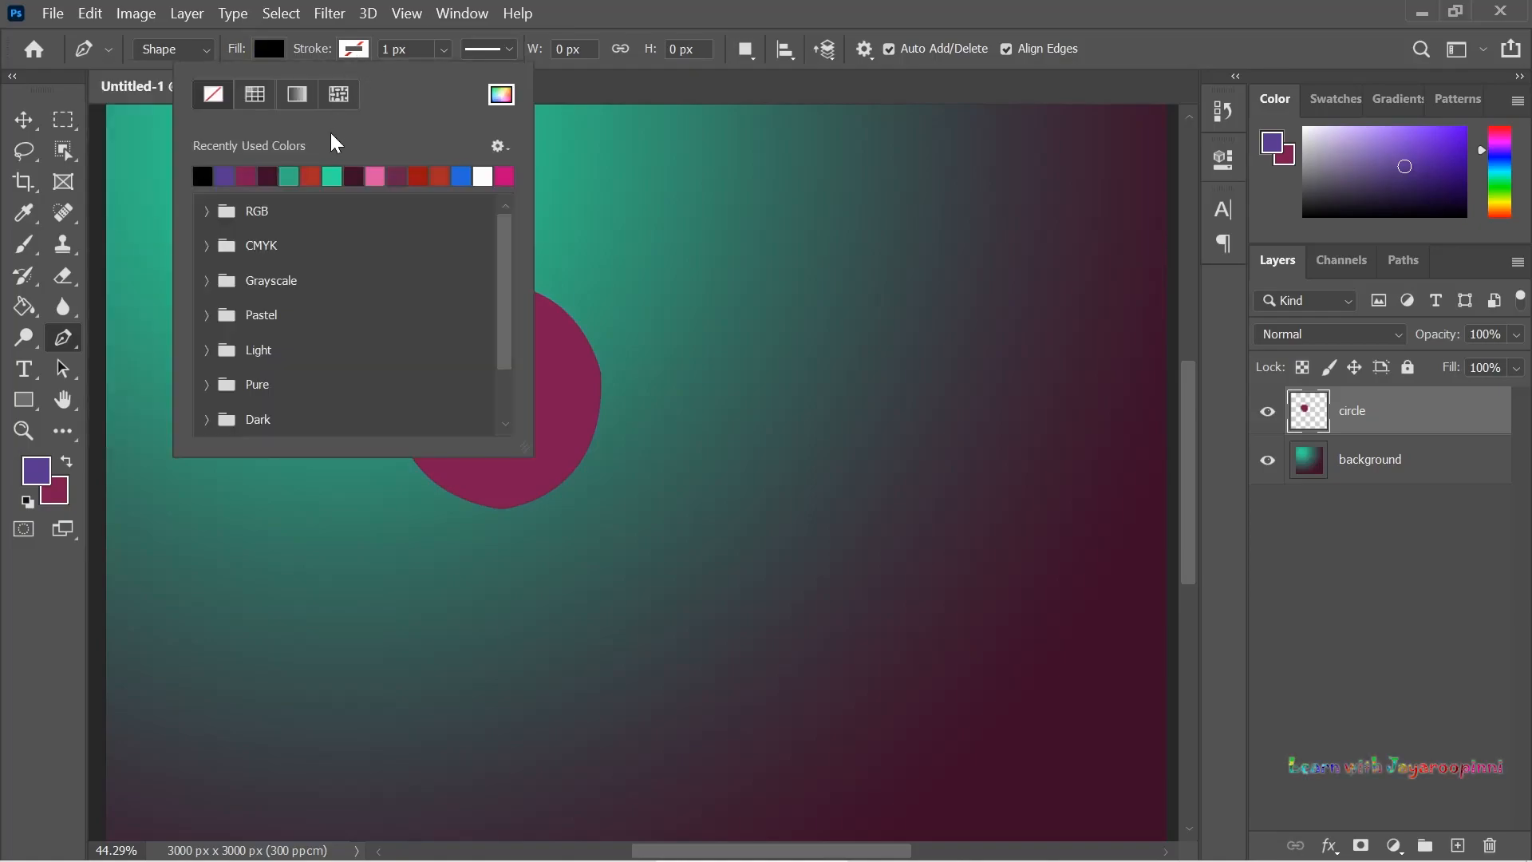
click(224, 175)
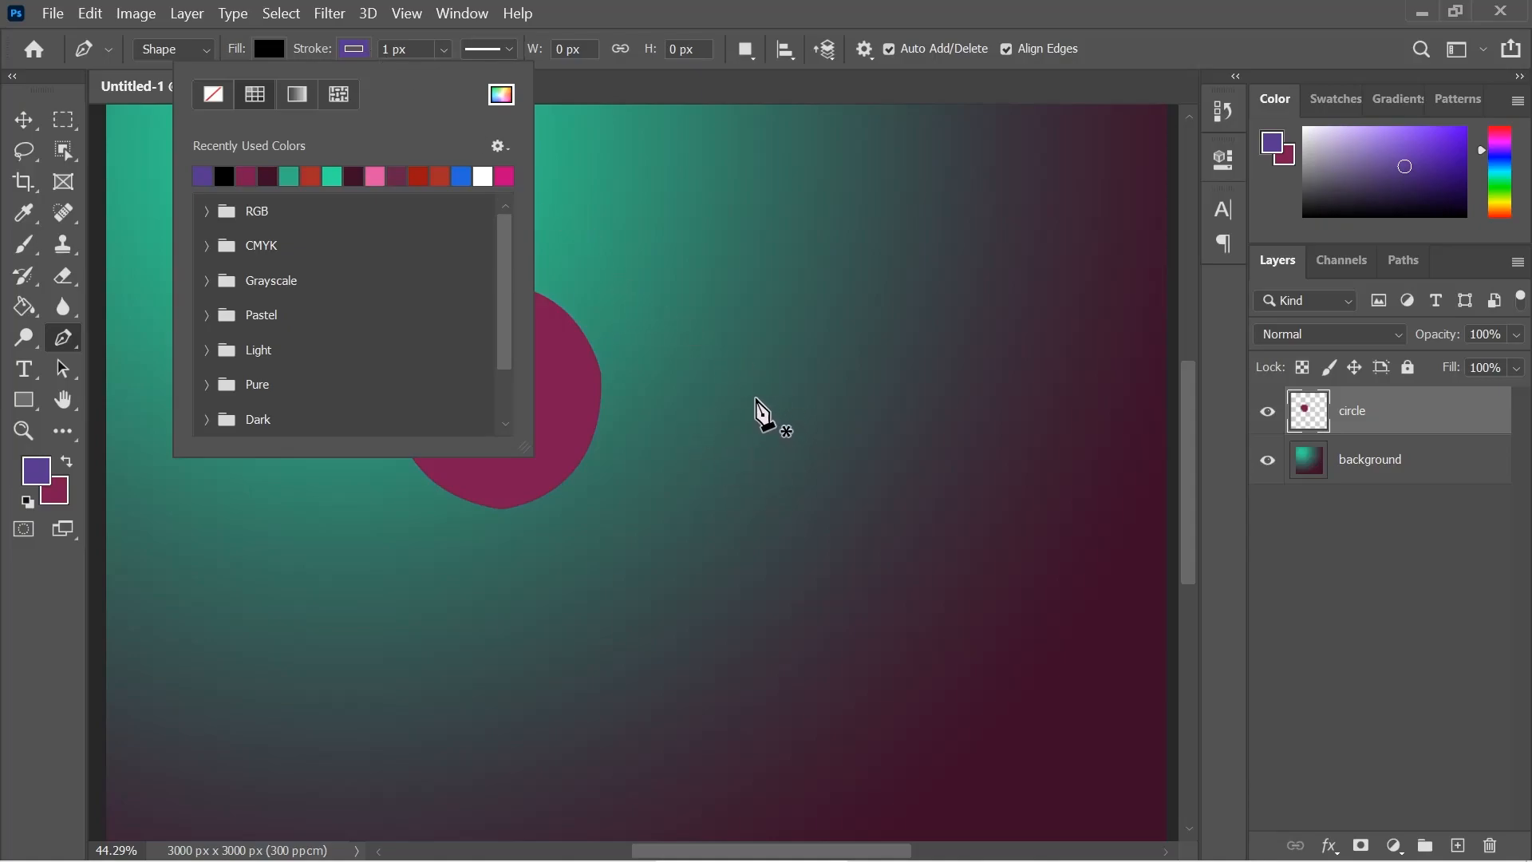
Draw a closed half-circle shape about 589 px wide and 282 px high beside the circle, curved side down, and deselect it
click(755, 398)
drag(869, 497, 971, 511)
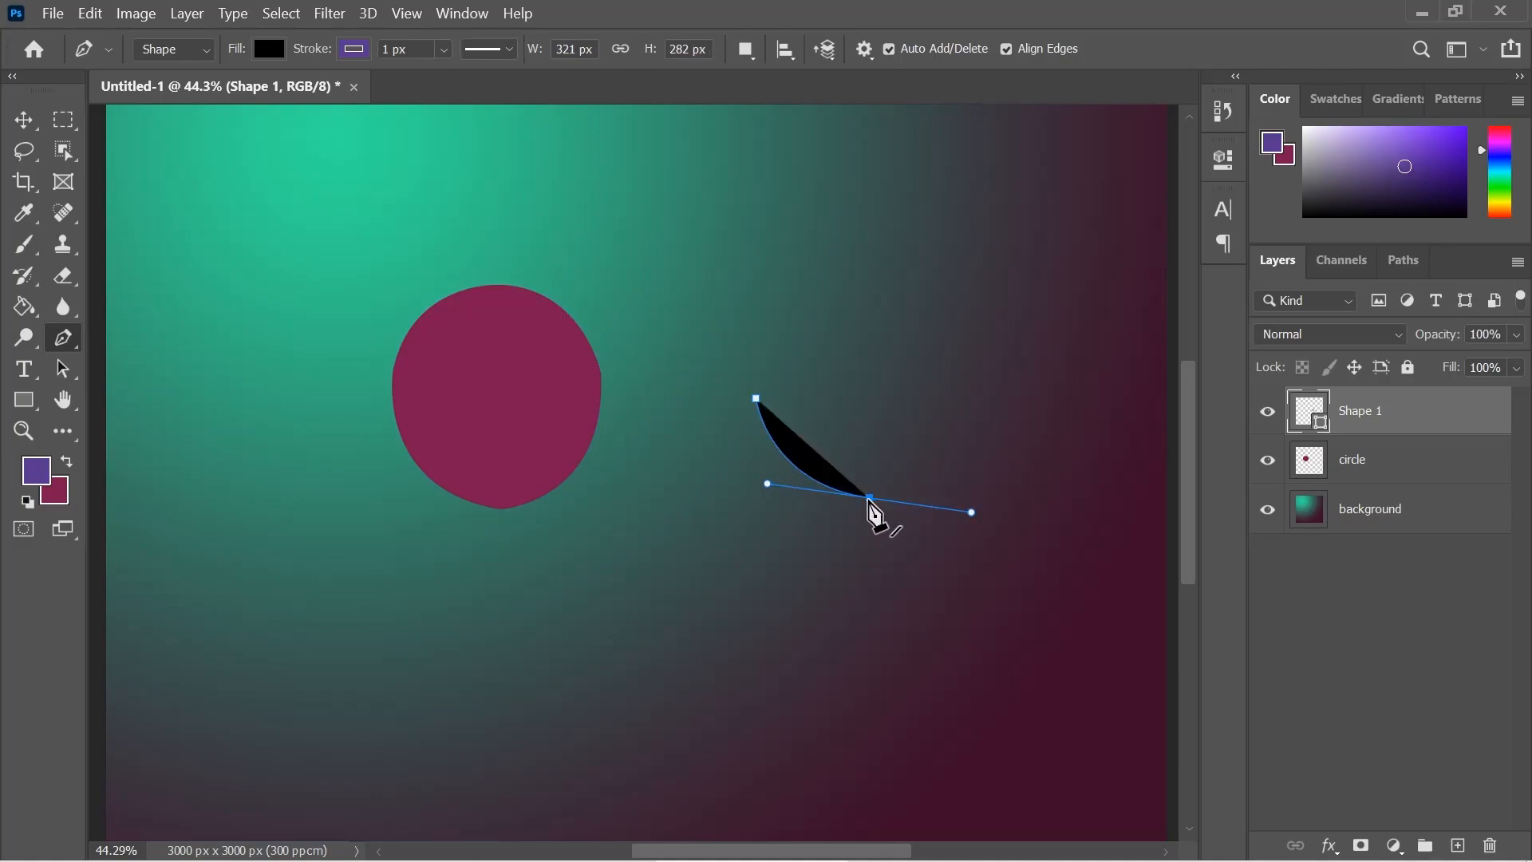
alt+click(870, 497)
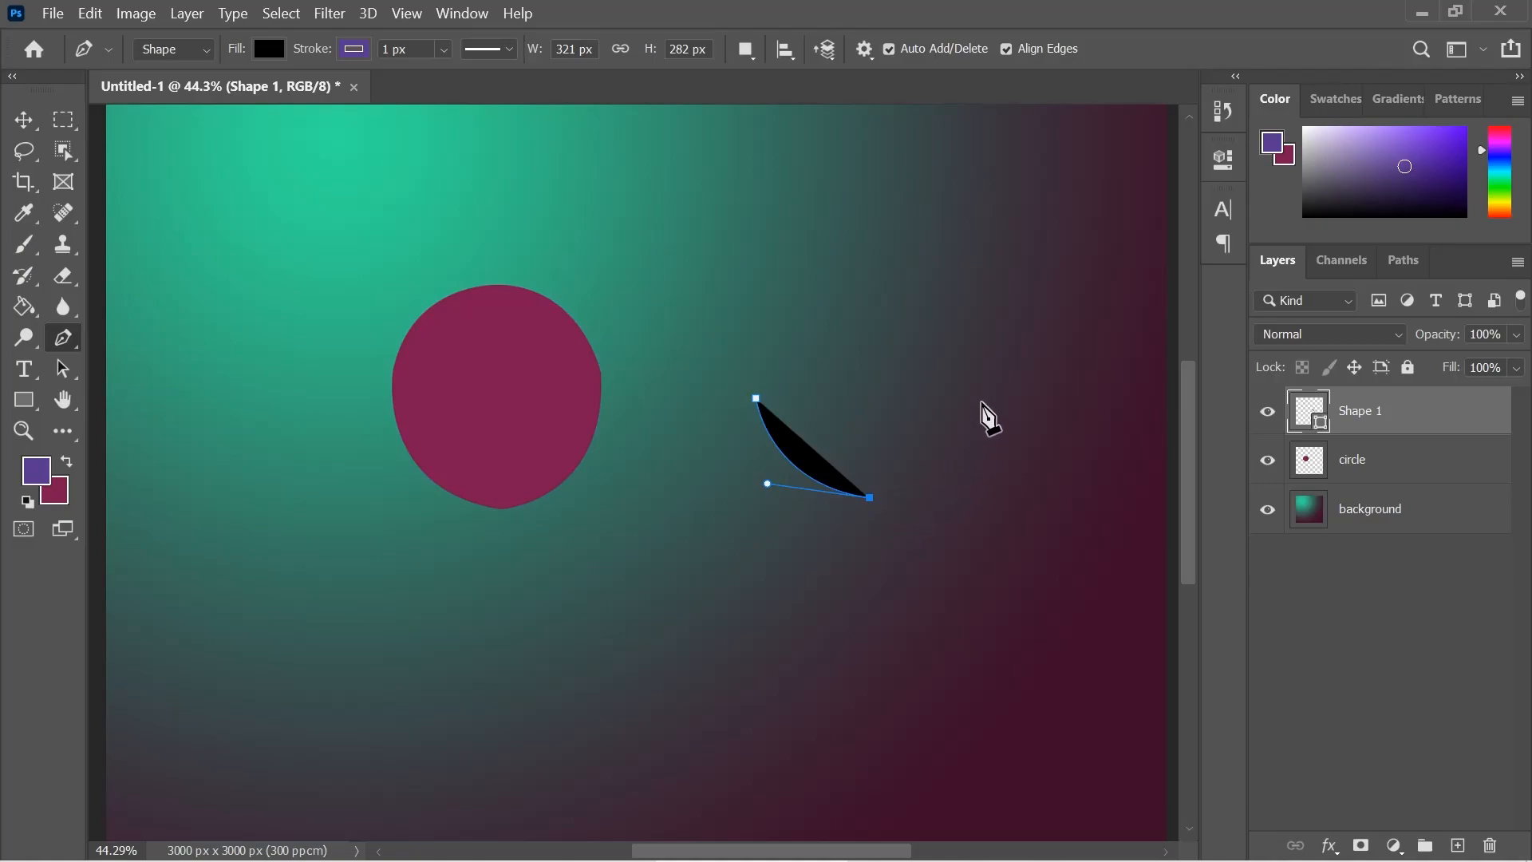
drag(964, 405, 976, 316)
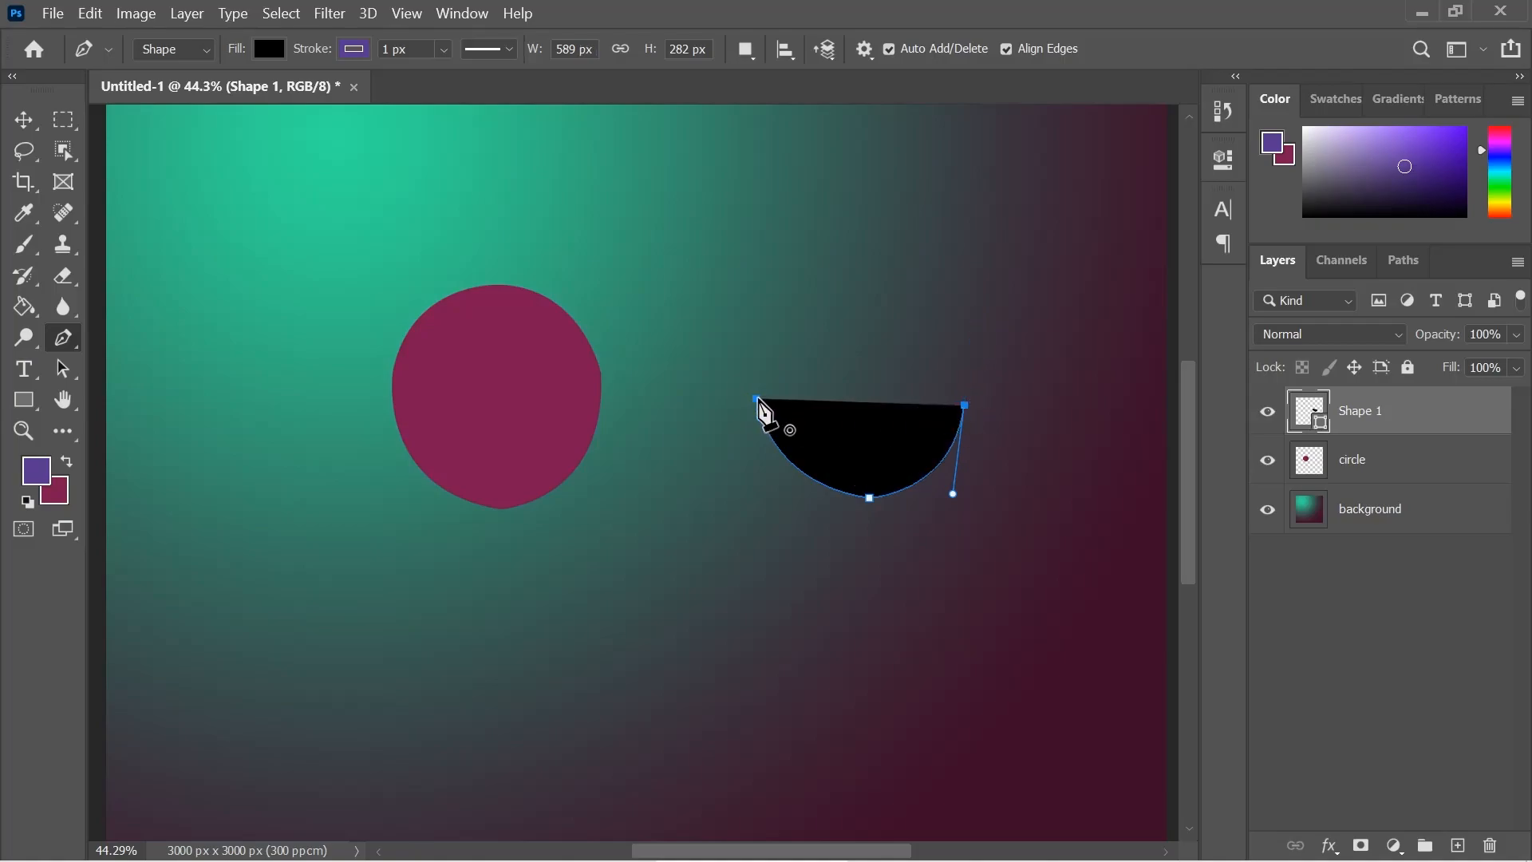
click(758, 400)
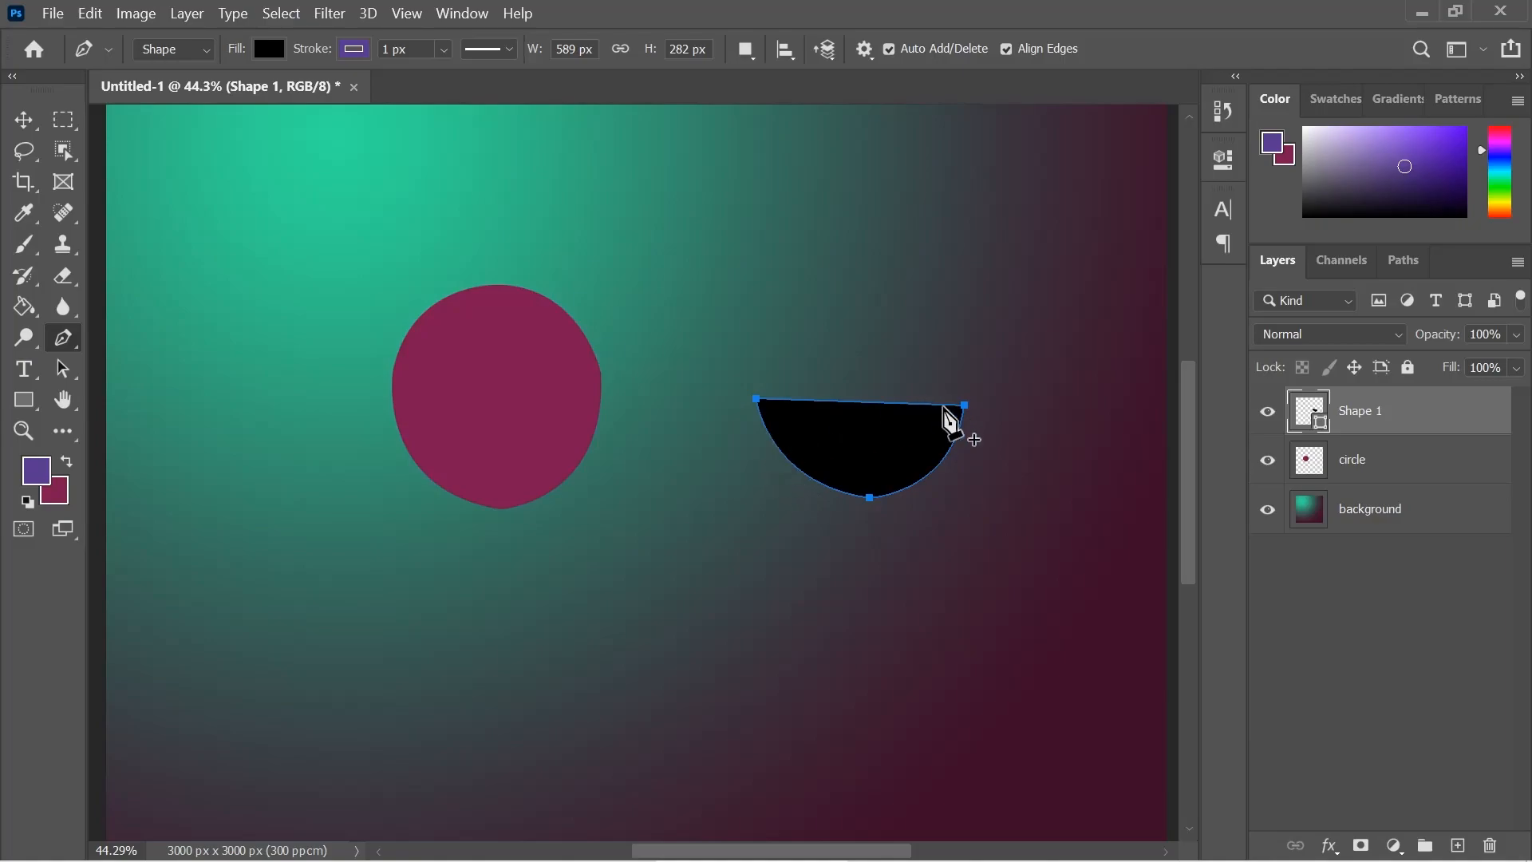
click(23, 120)
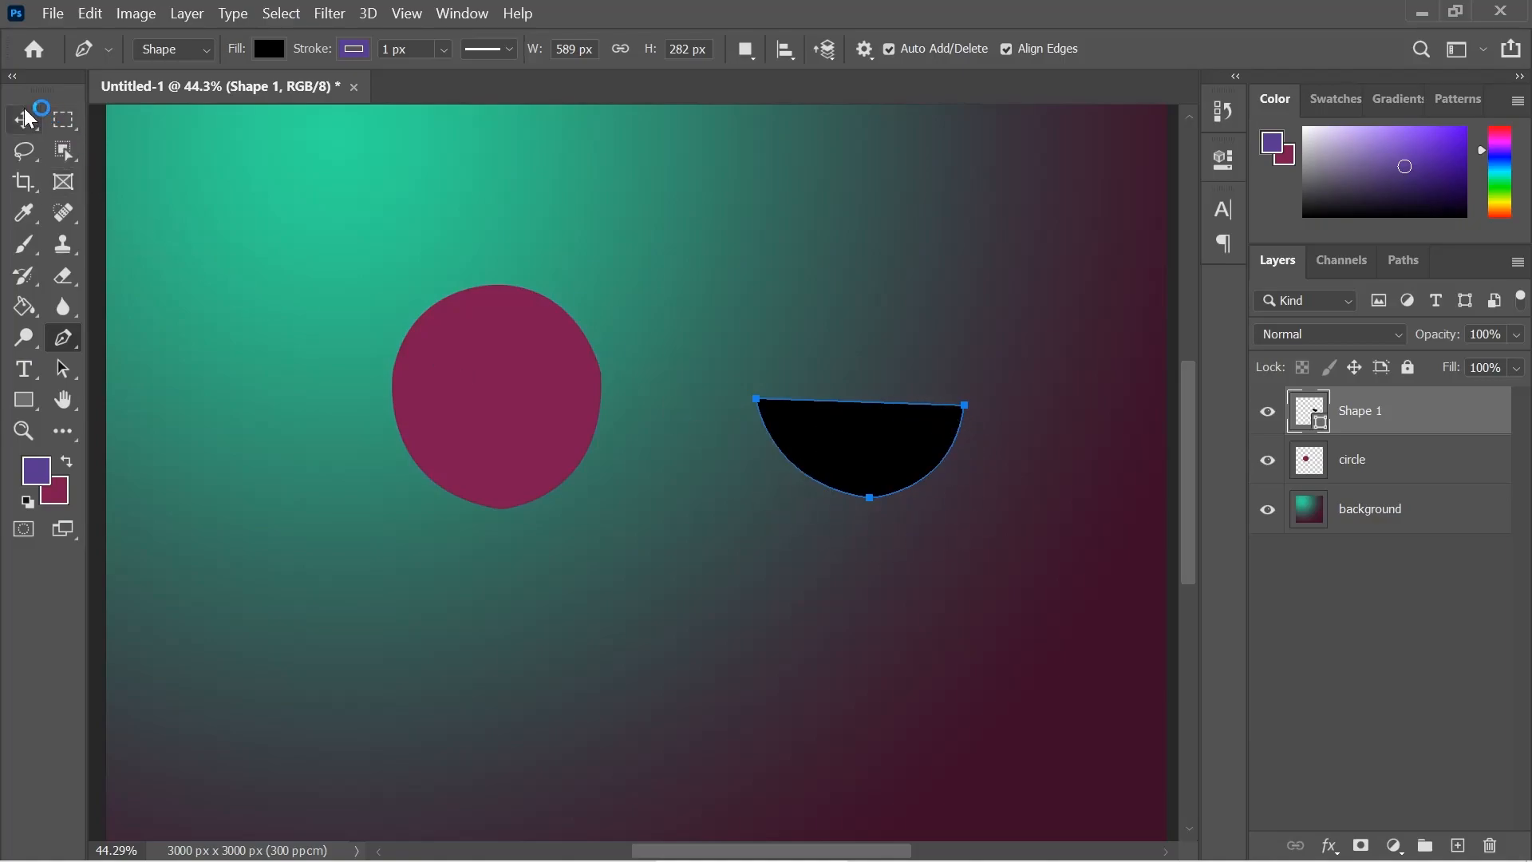
click(1318, 592)
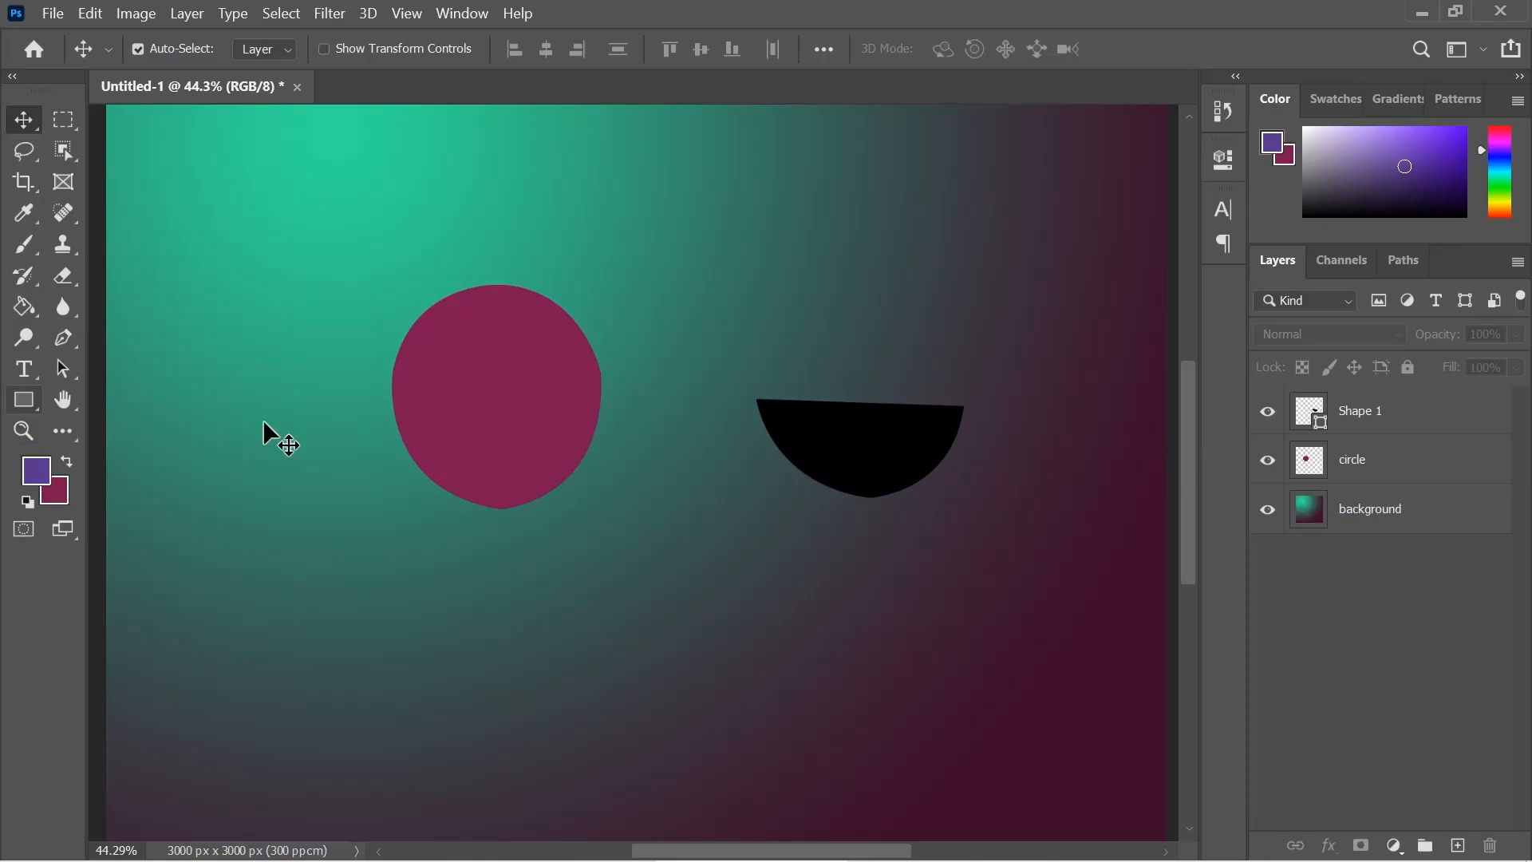
Save the half-circle layer's shape path under the name Shape 1 Shape Path copy and return to the layer list
click(1452, 409)
click(1406, 265)
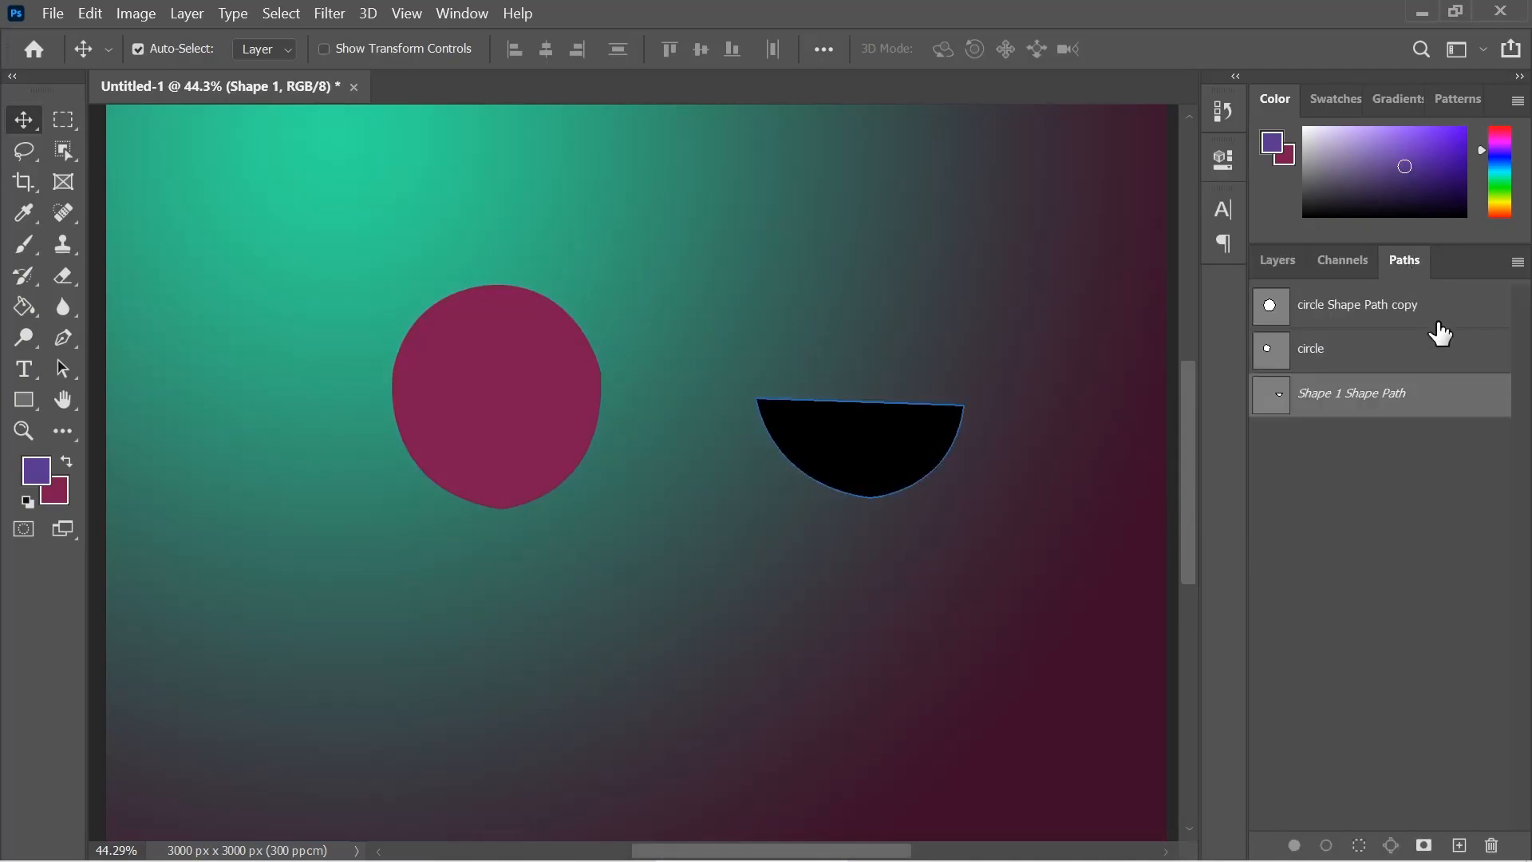
double_click(1358, 401)
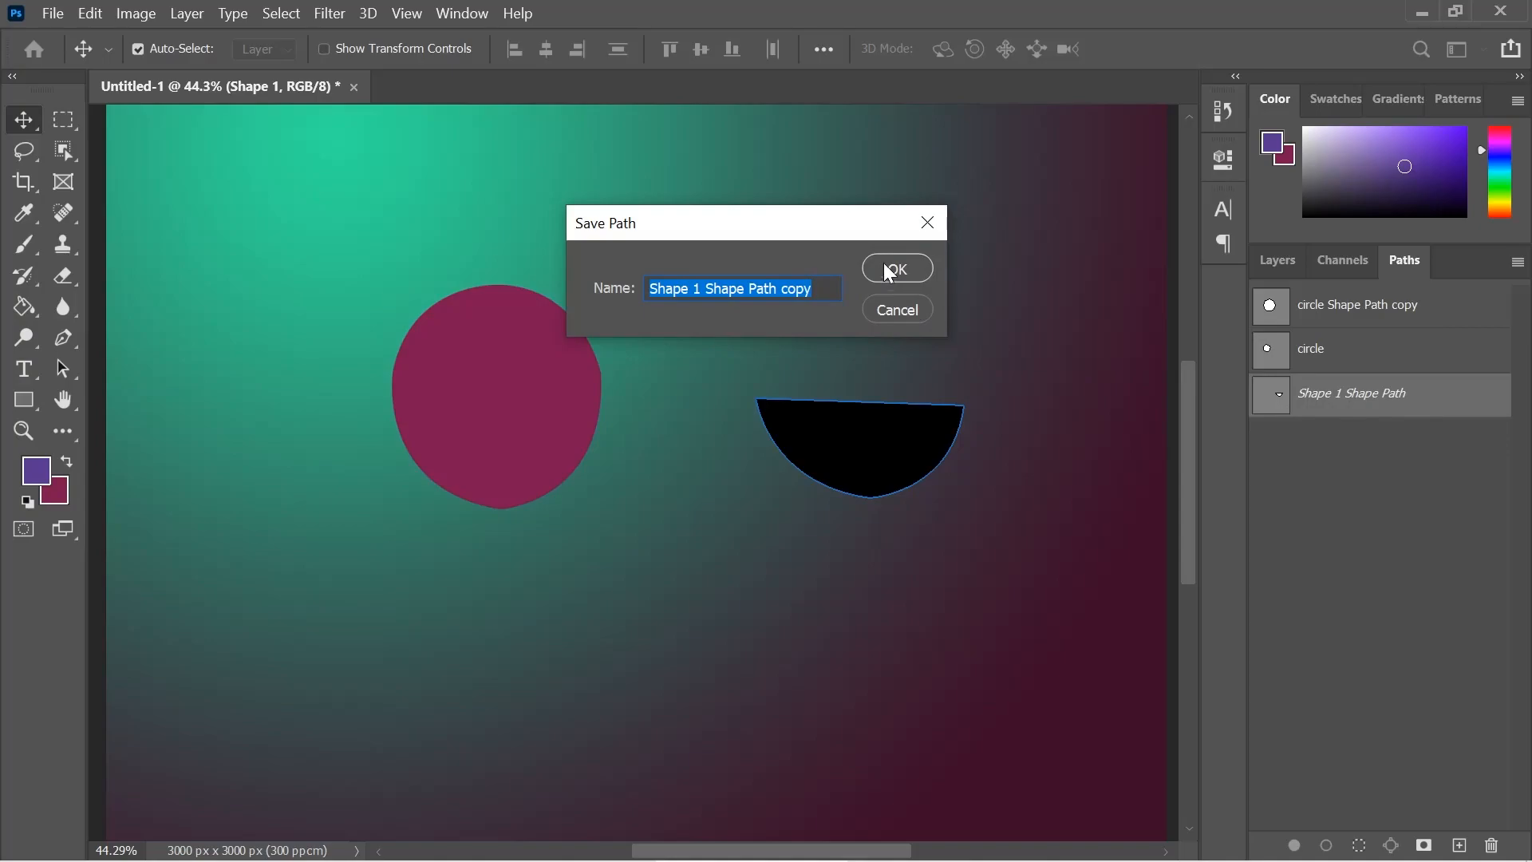
click(888, 267)
click(1272, 268)
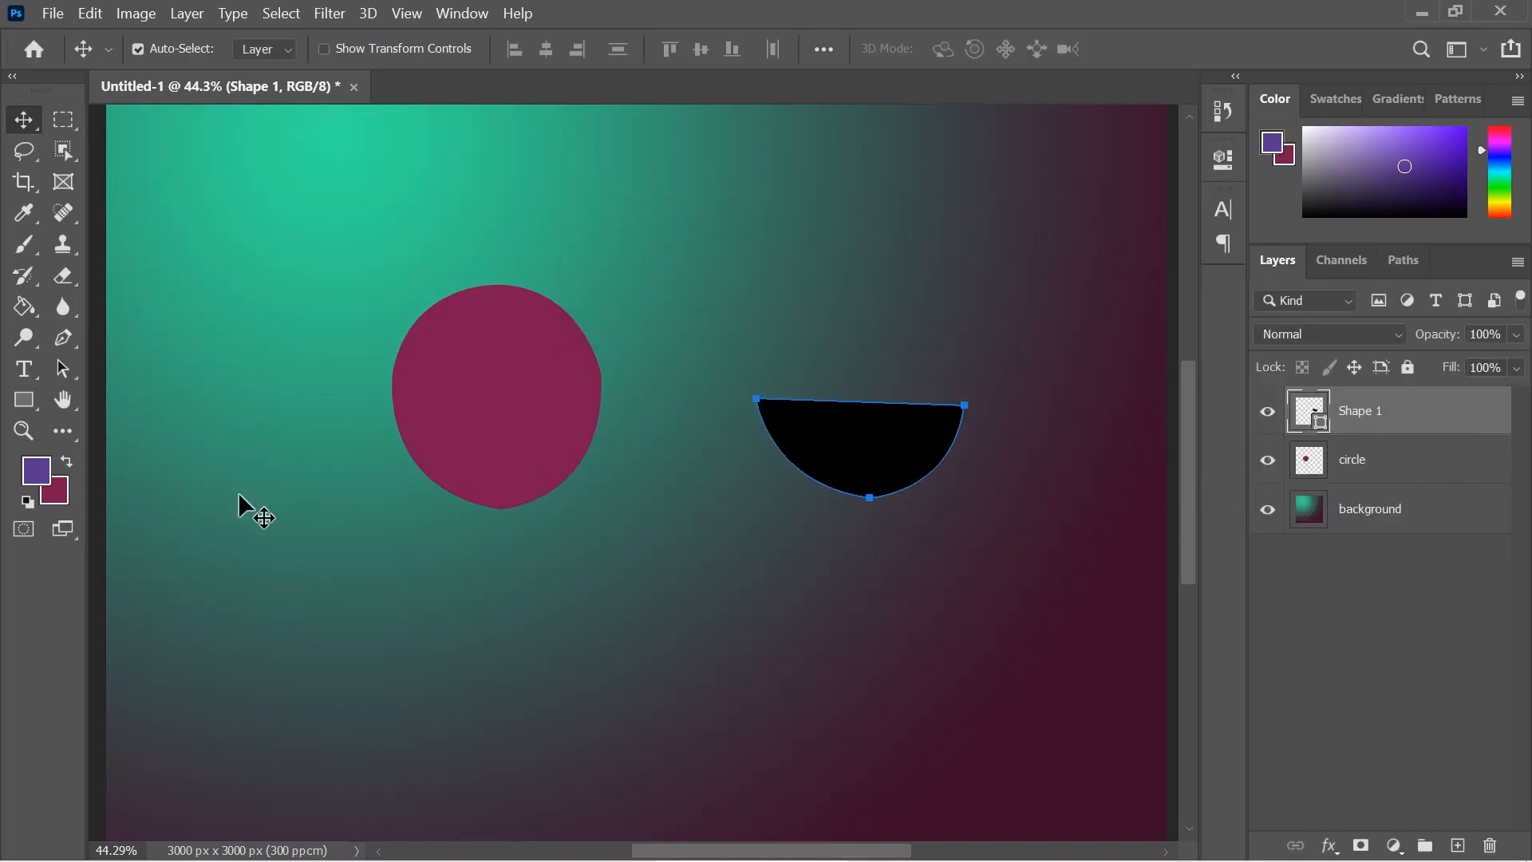
Add an anchor point at the middle of the half-circle's straight top edge
click(79, 343)
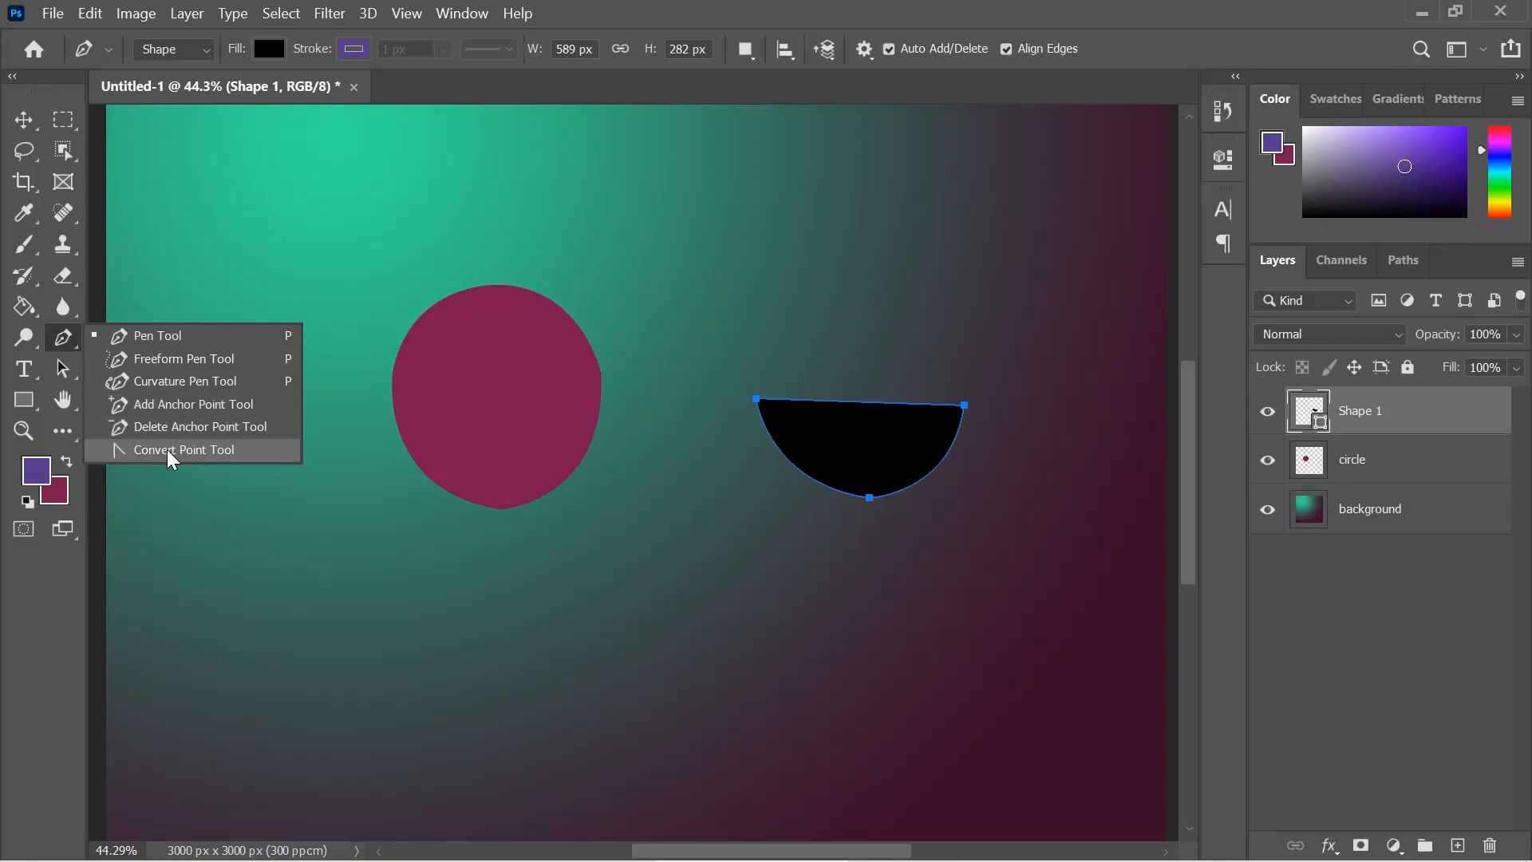
click(174, 406)
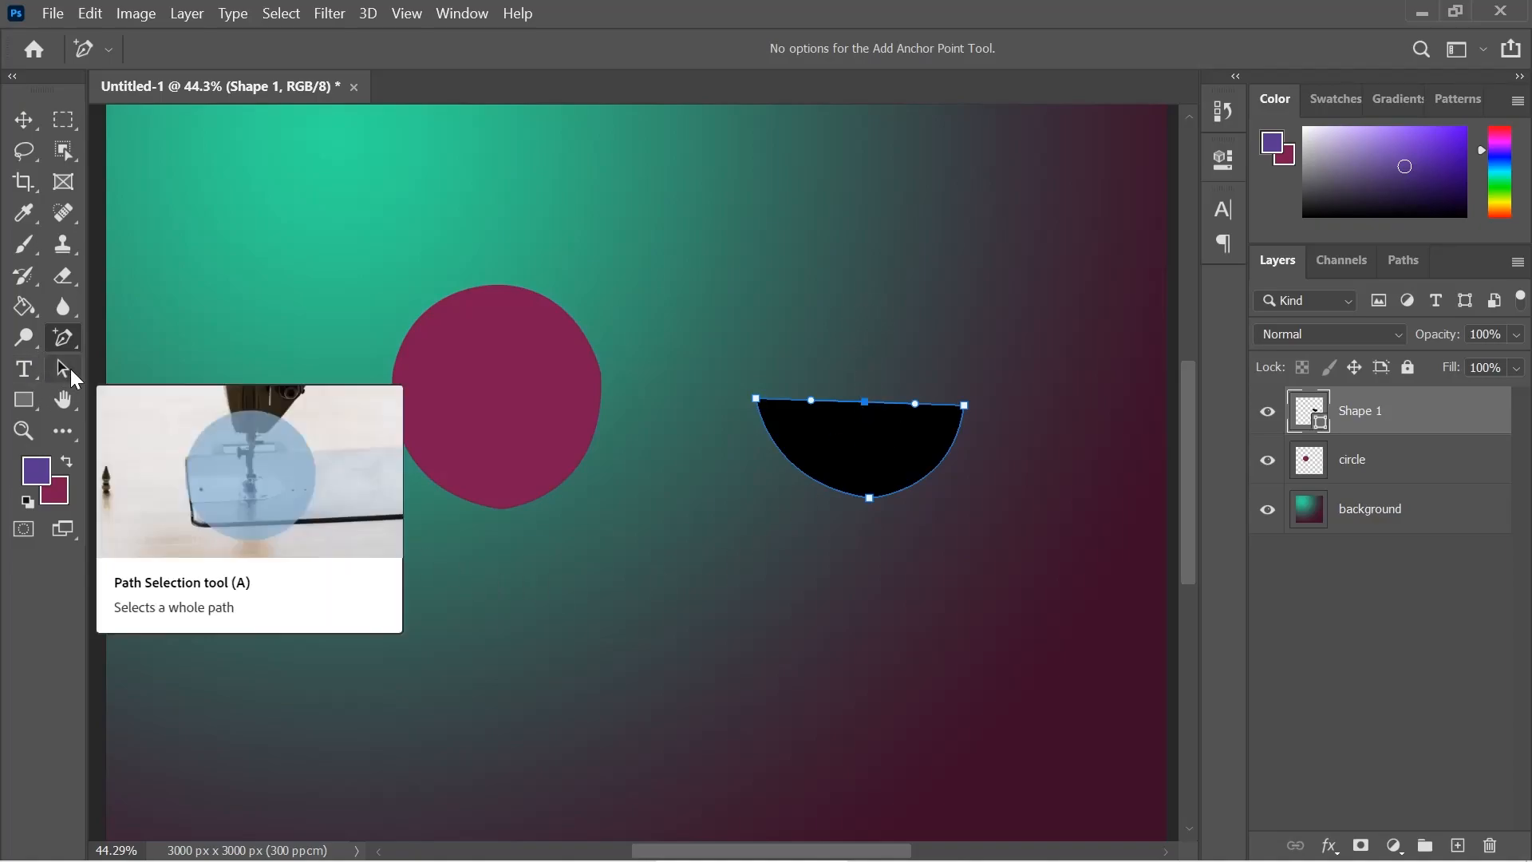
ctrl+click(868, 401)
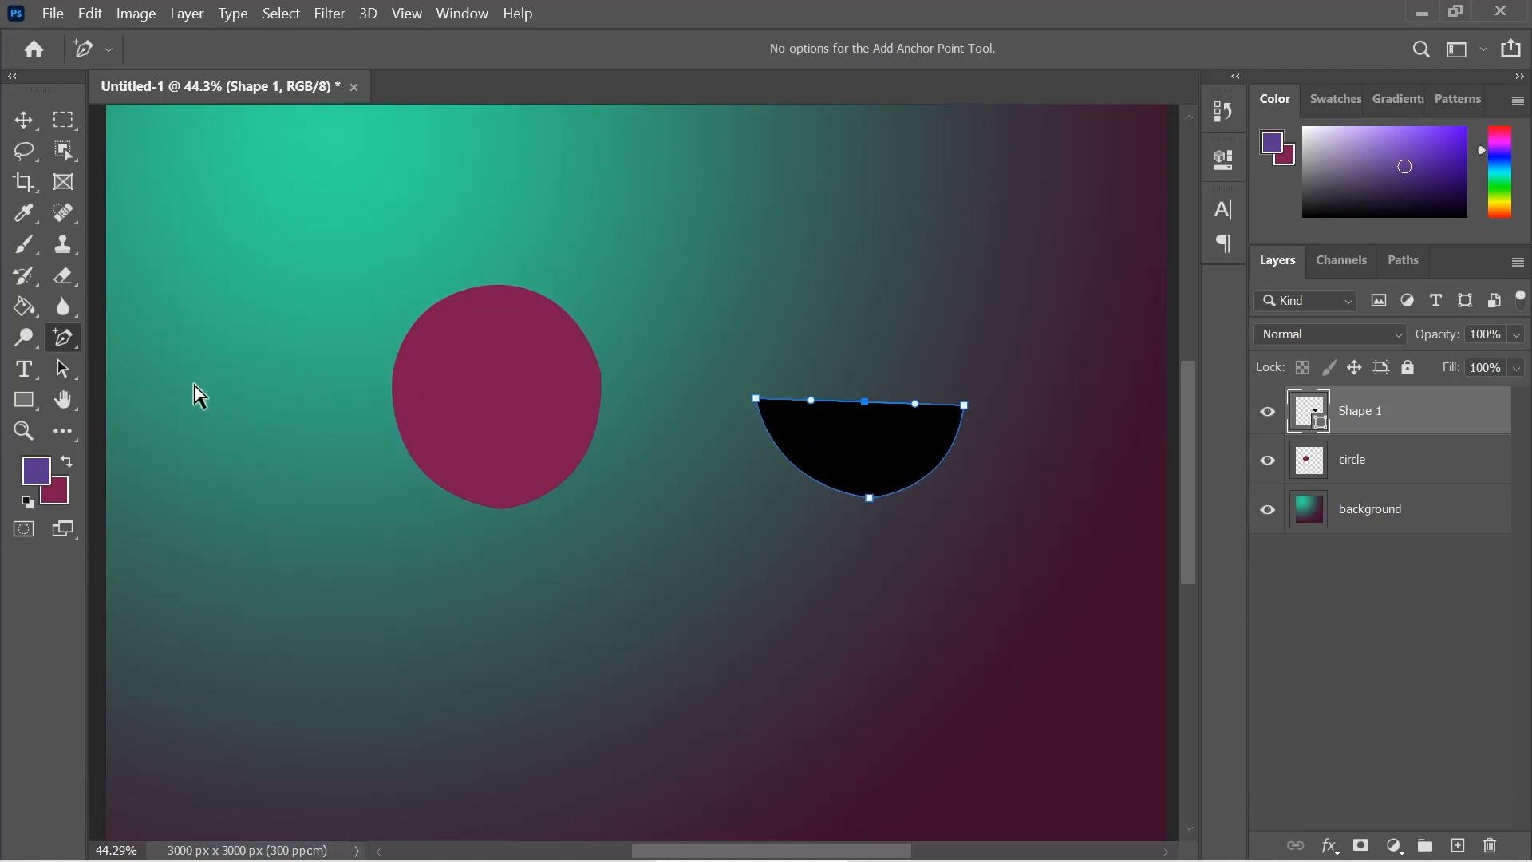
Try to shift the top edge's middle anchor point with the Move tool
key(v)
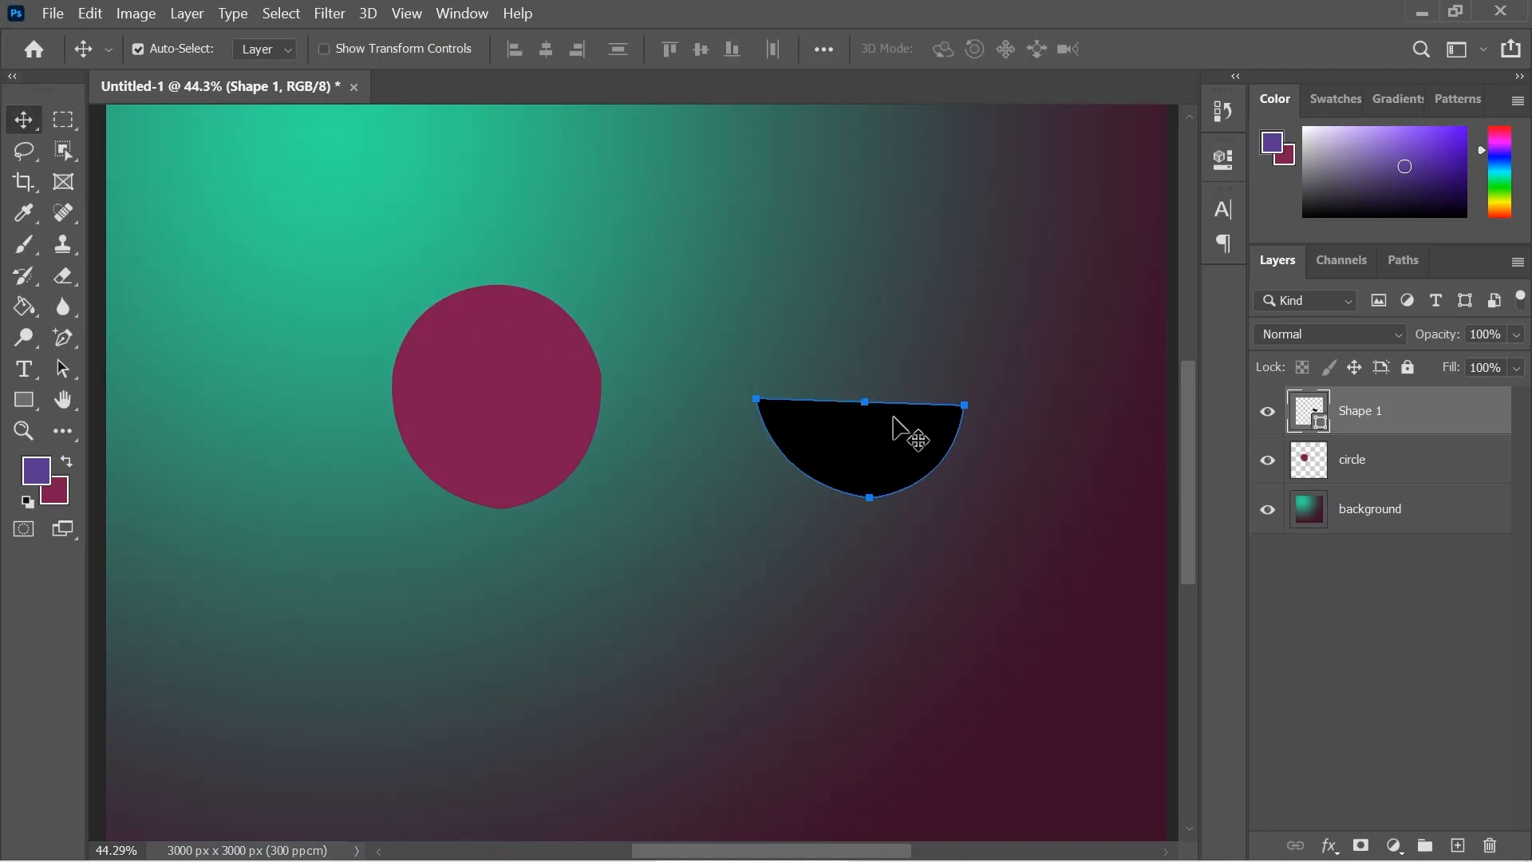
drag(874, 401, 874, 456)
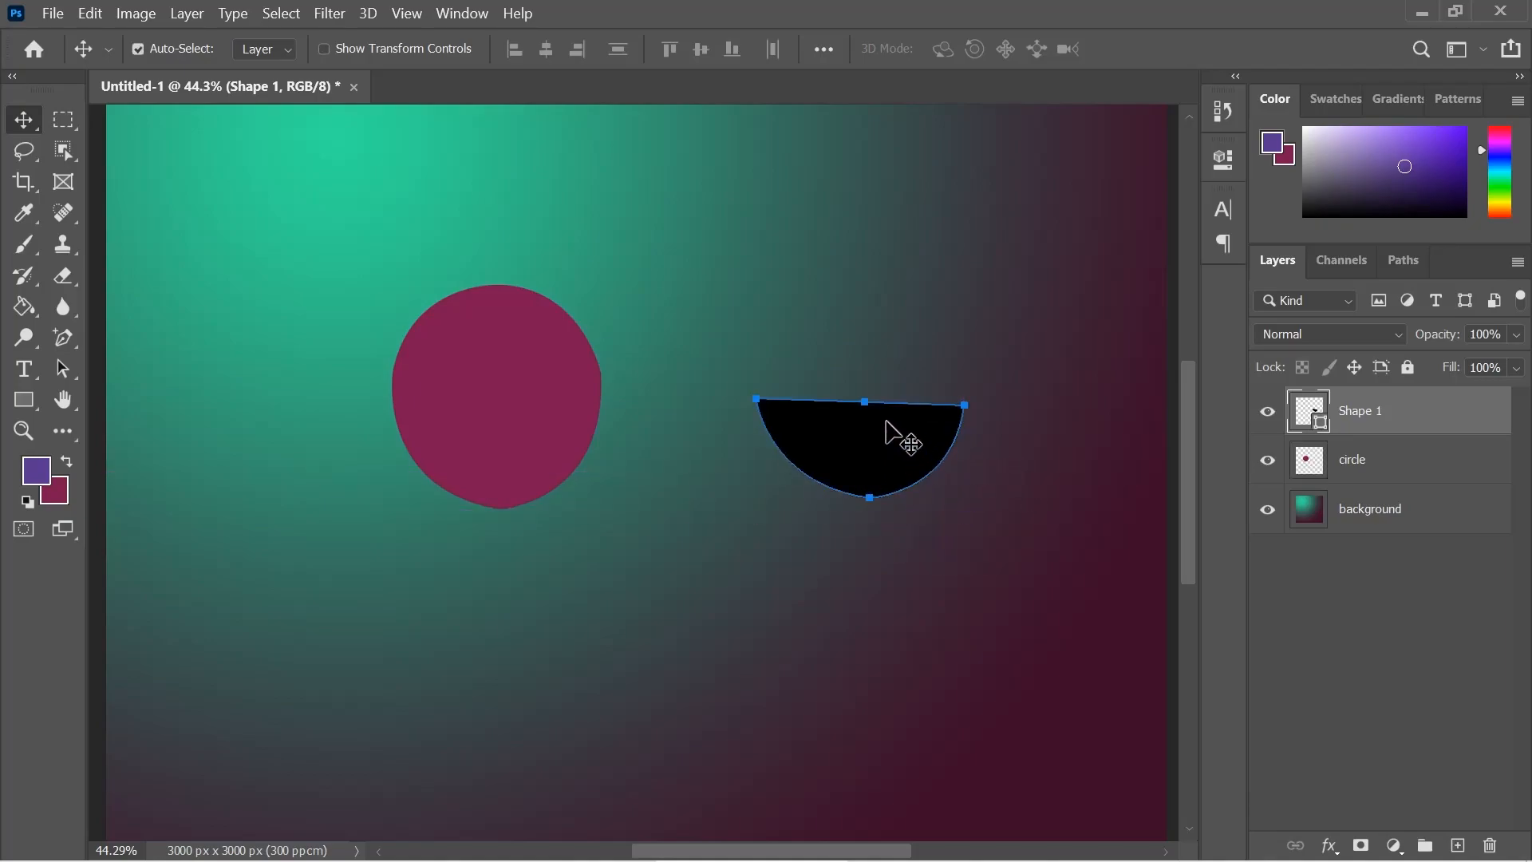
Raise the half-circle's top middle anchor point with the Direct Selection tool and extend its handles into a rounded path about 528 px high
drag(75, 375, 130, 396)
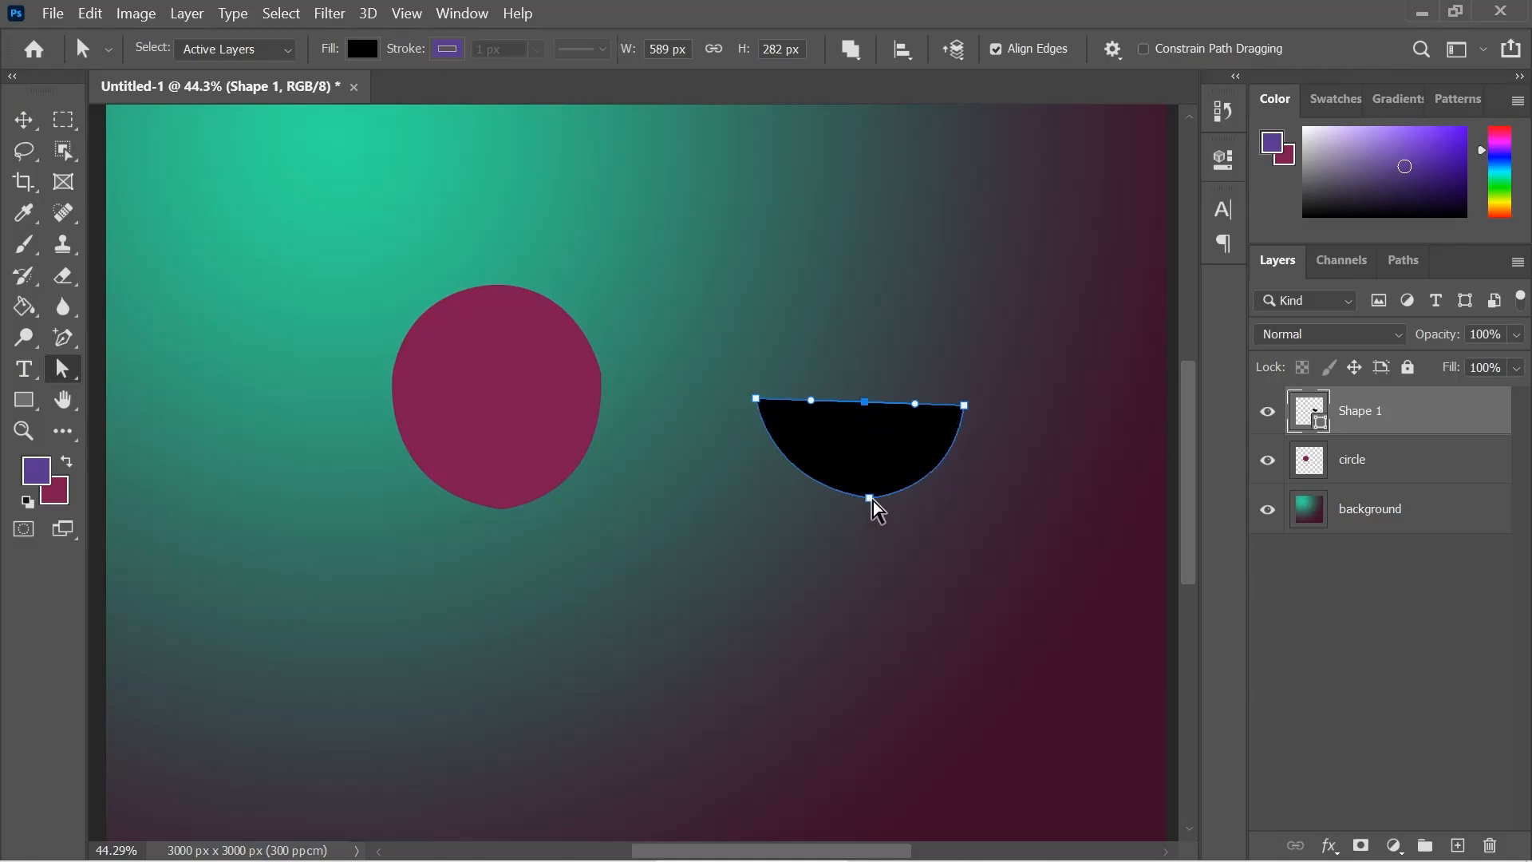
drag(870, 404, 949, 325)
drag(810, 331, 966, 317)
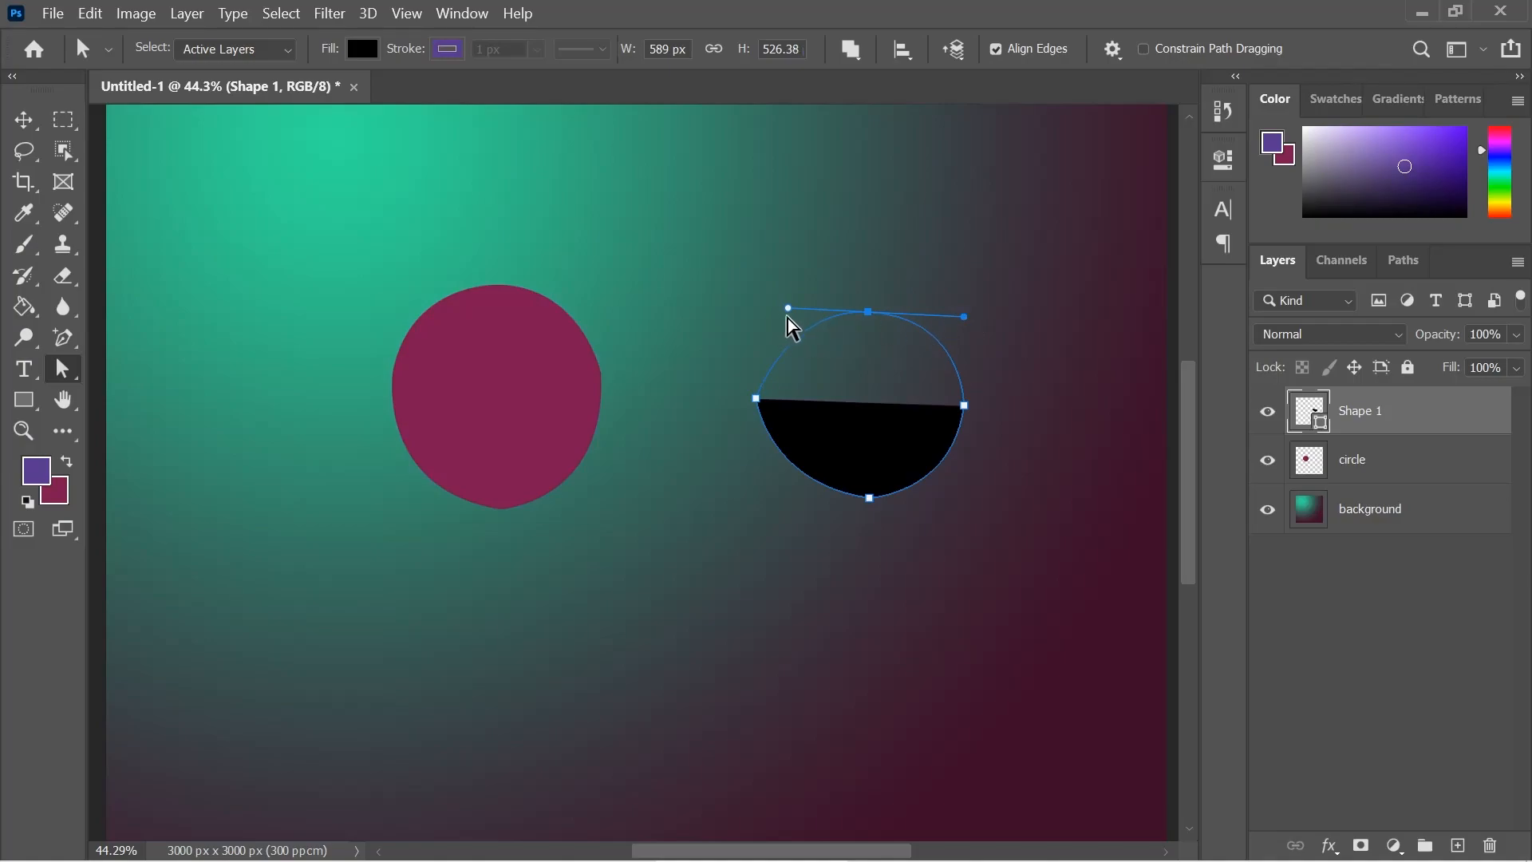
drag(780, 309, 771, 305)
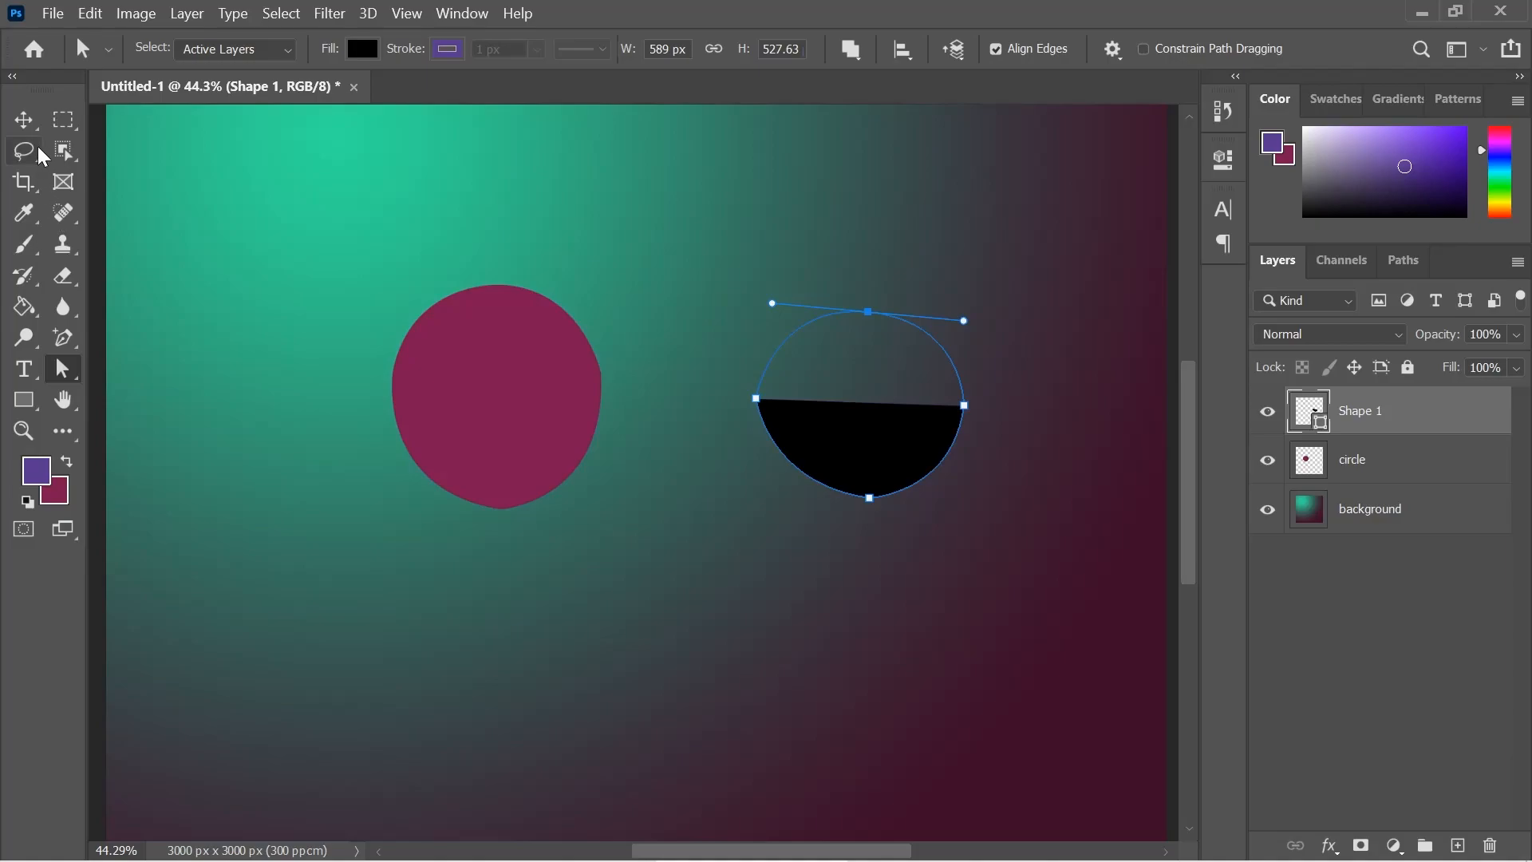
Make a new selection with 0 px feather from the Shape 1 Shape Path copy path and return to the layer list
click(23, 119)
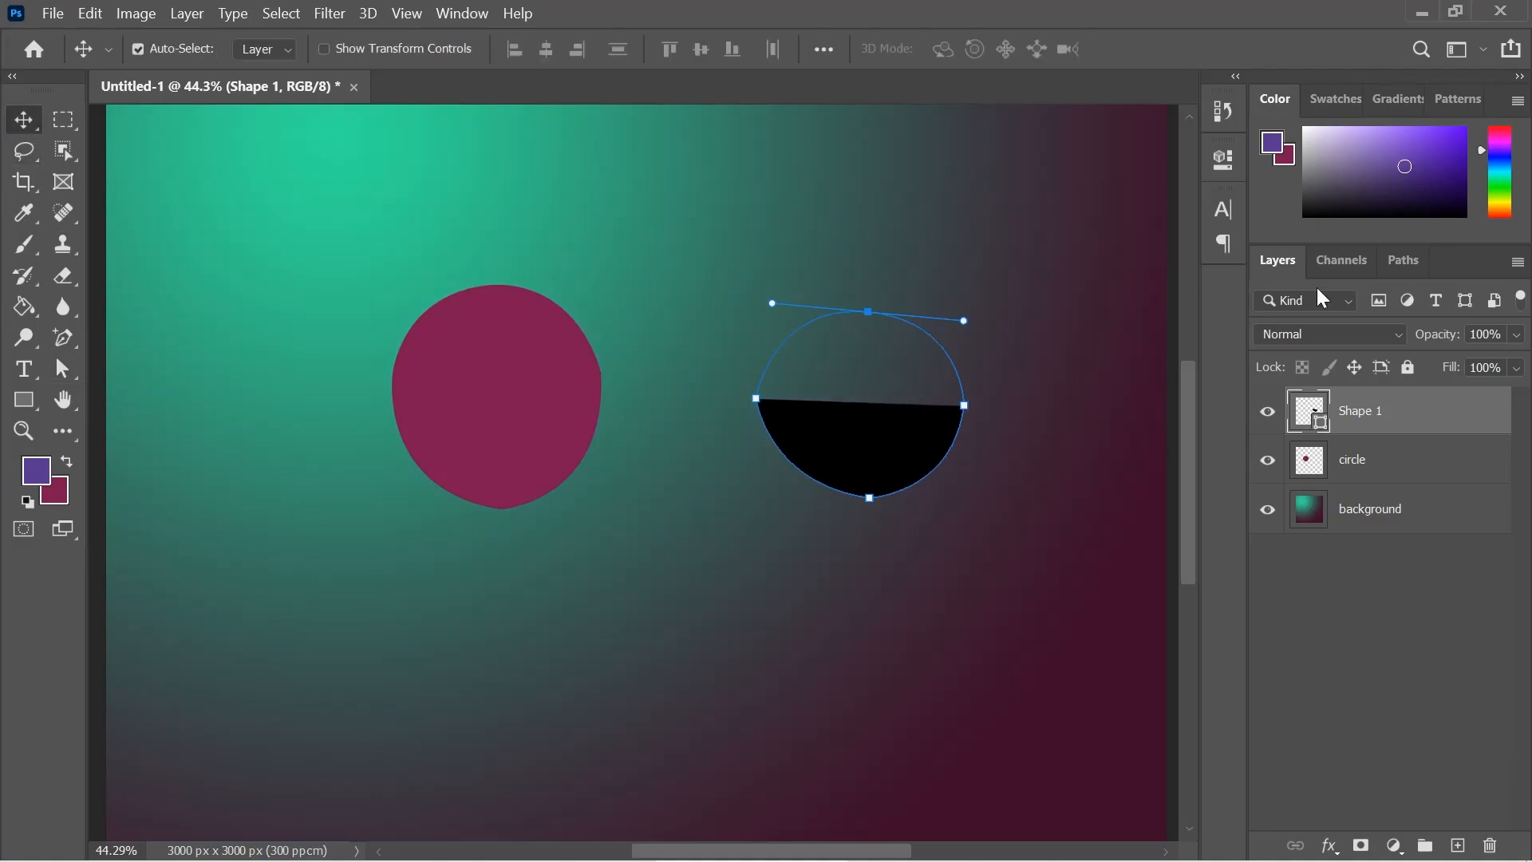
click(1401, 264)
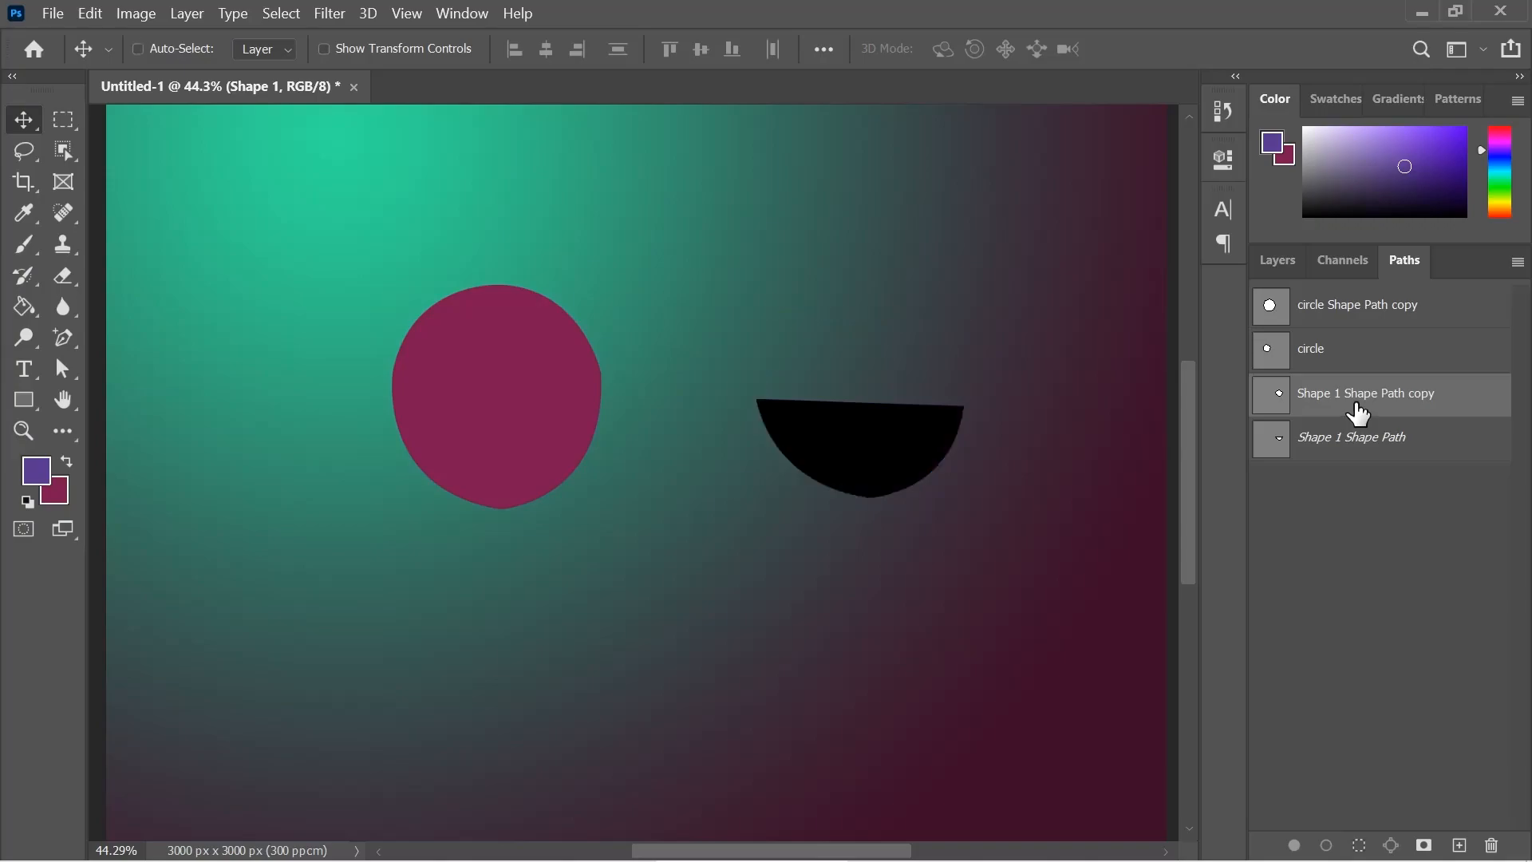
right_click(1355, 422)
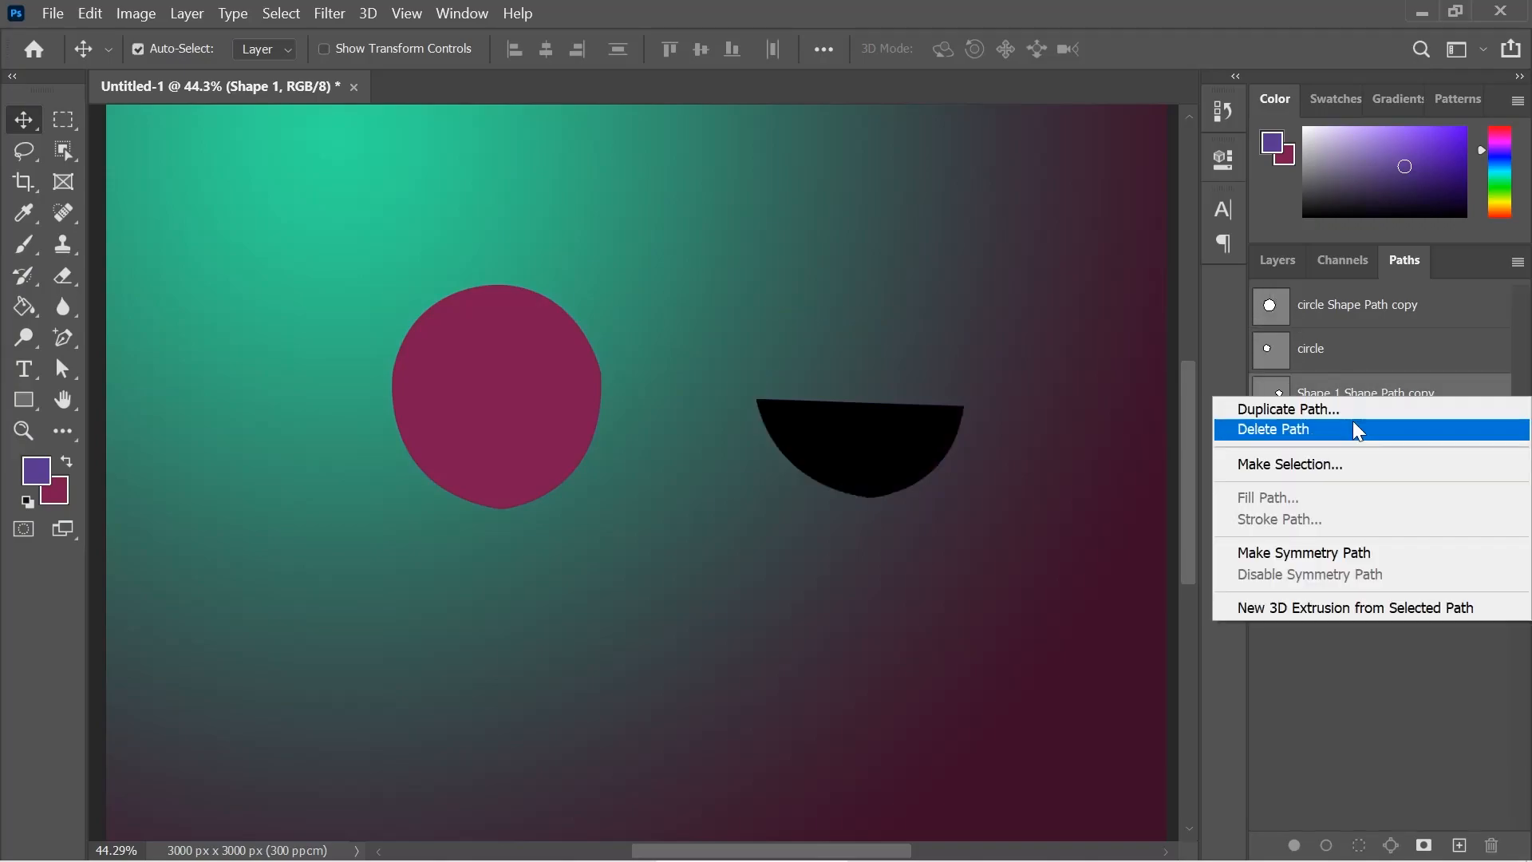
click(1343, 465)
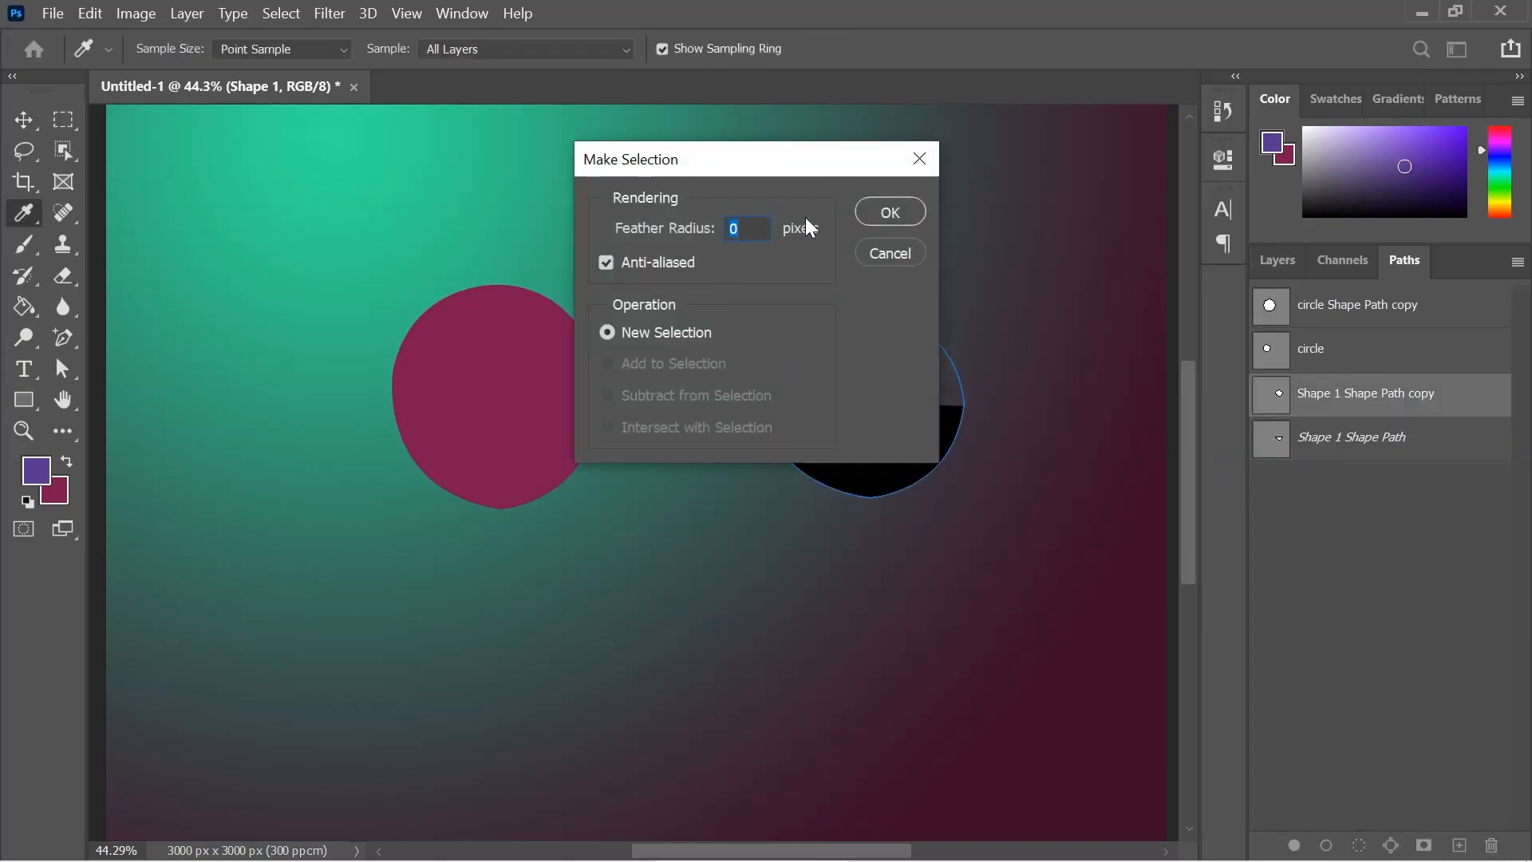
click(861, 219)
key(v)
click(1276, 261)
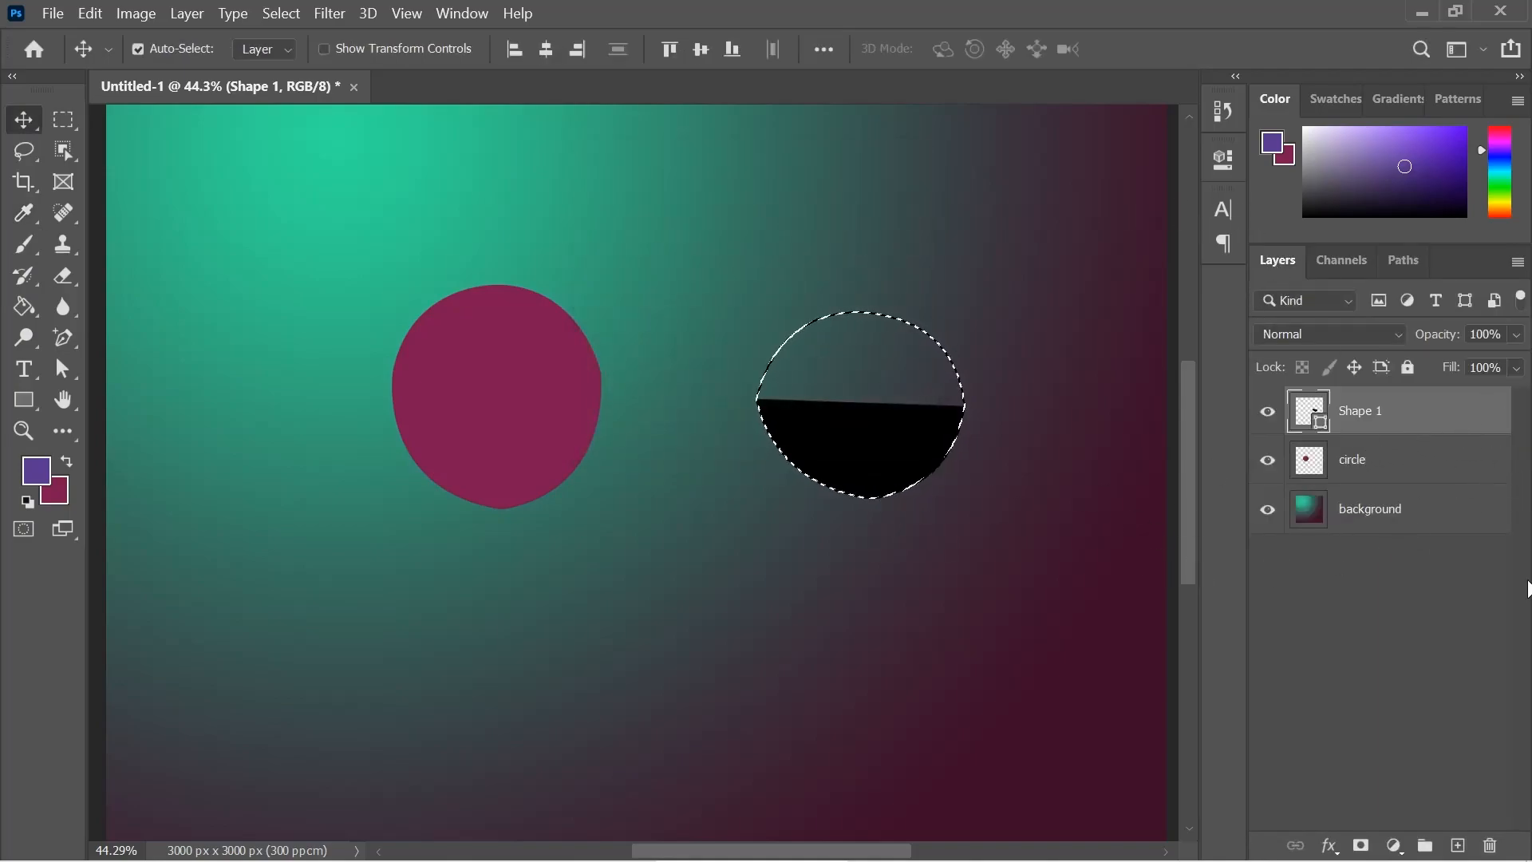
Fill the selection with the purple color on a new layer, making purple the background color, and deselect
click(1457, 844)
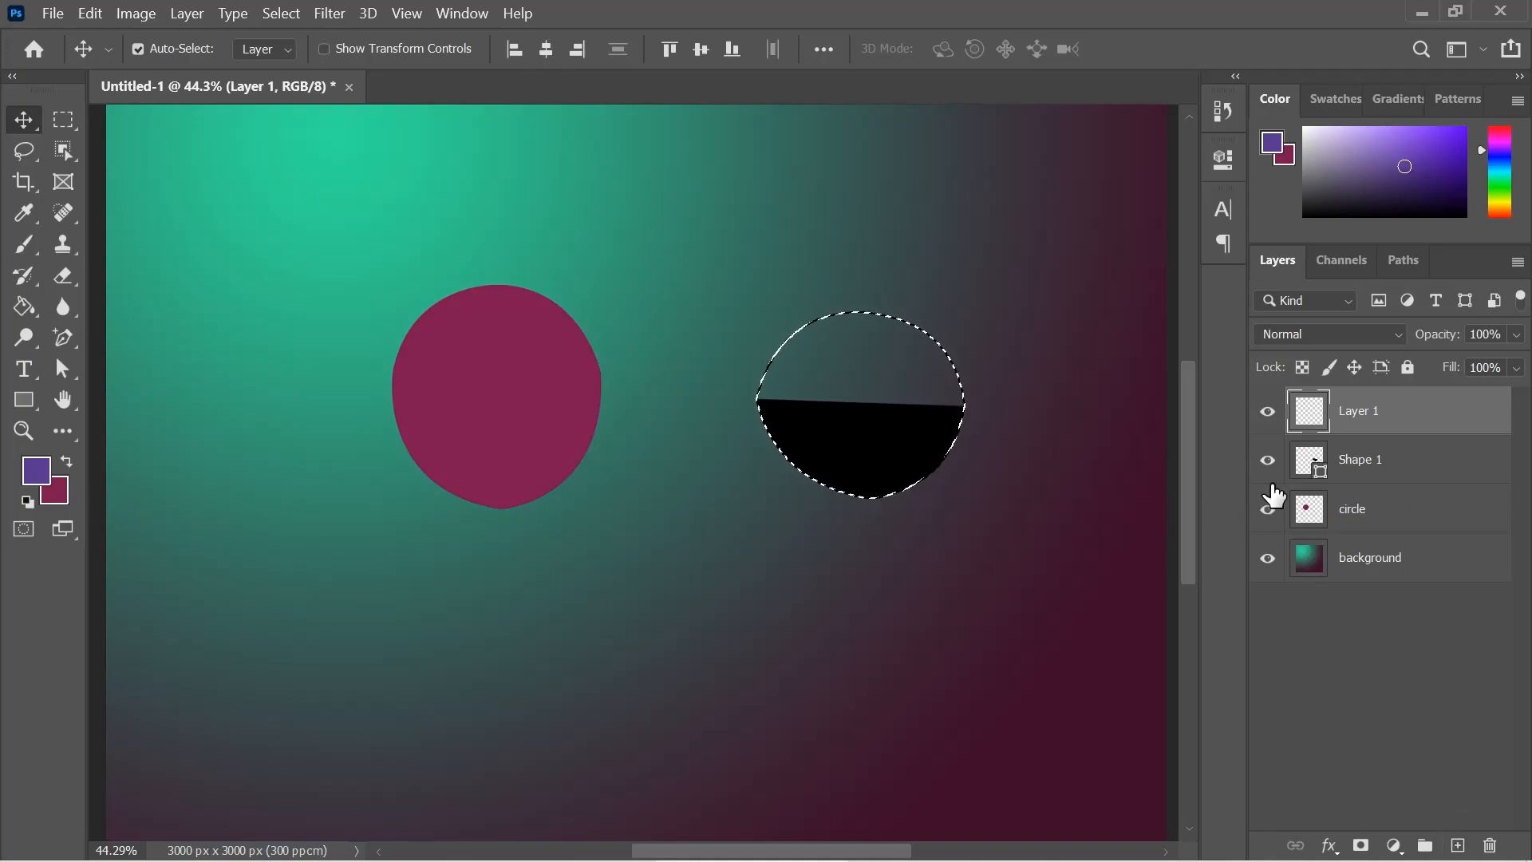
key(x)
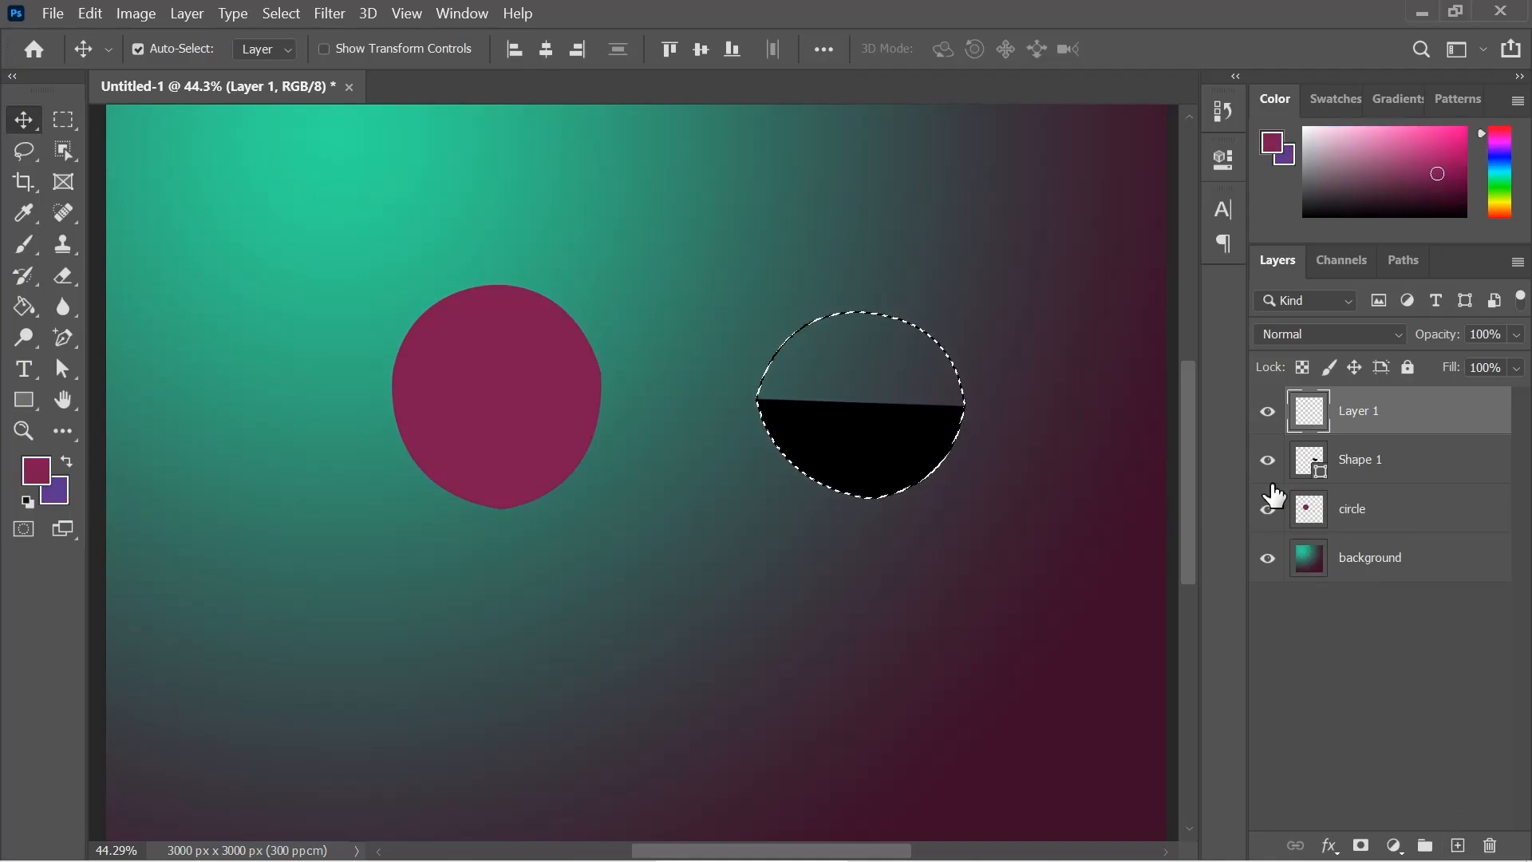
key(ctrl+BackSpace)
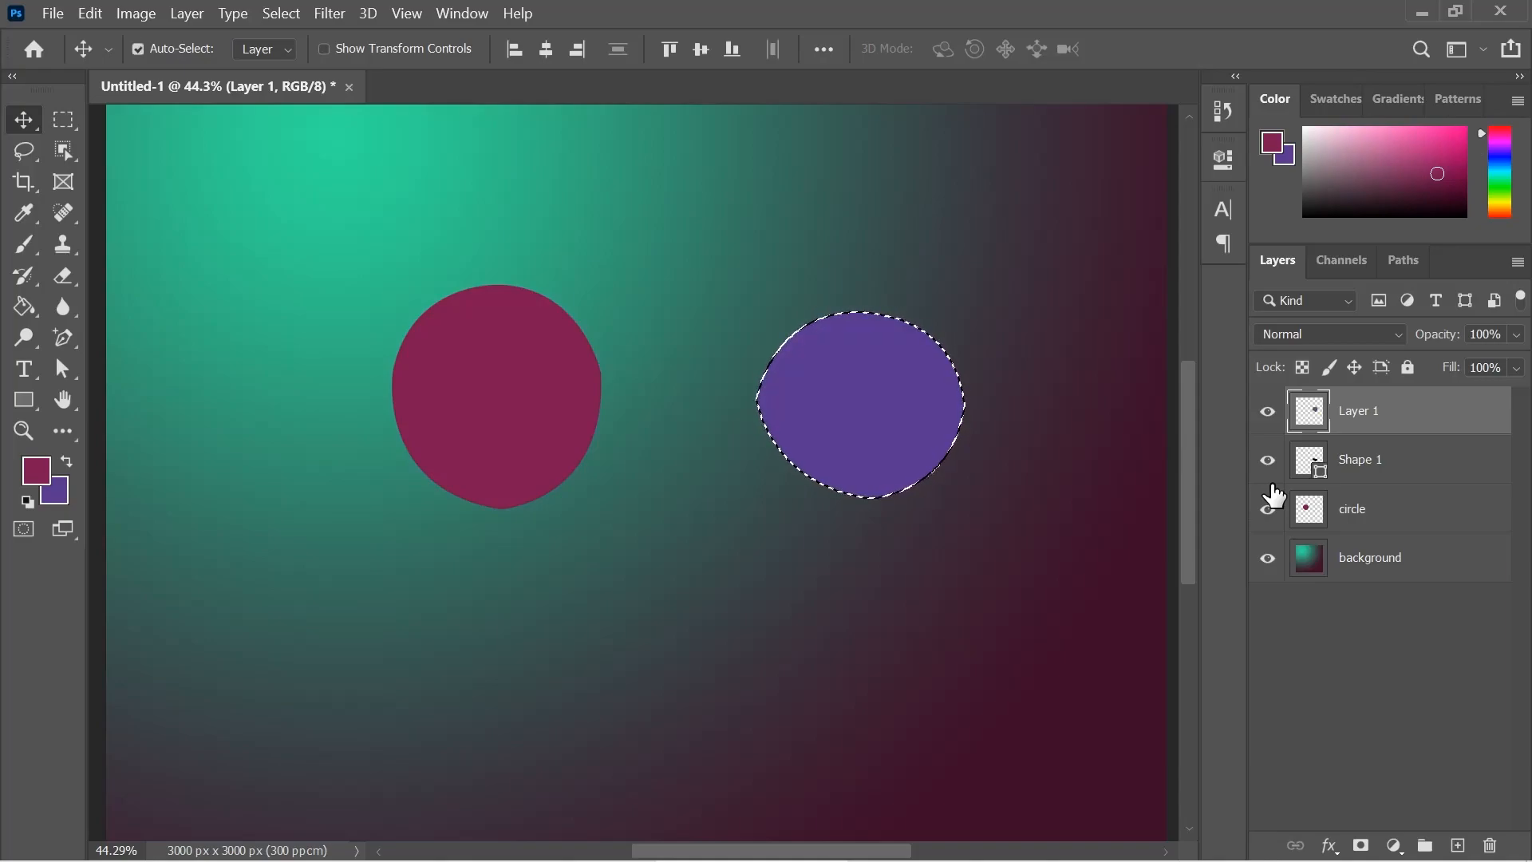
key(ctrl+d)
Draw a closed rectangle shape about 553 px wide and 305 px high below the two round shapes with the Pen tool
key(a)
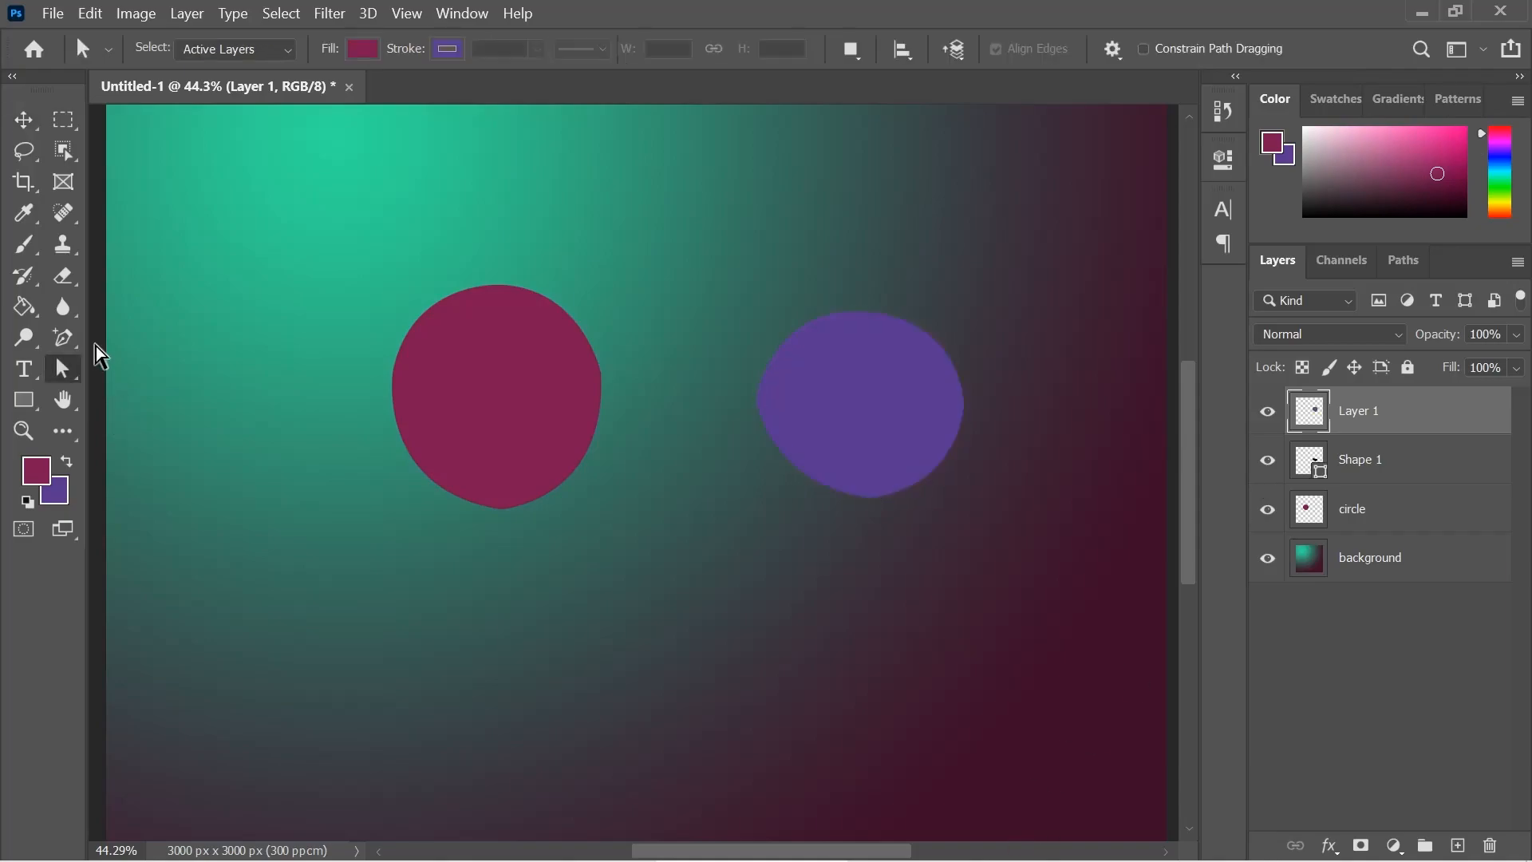
click(77, 341)
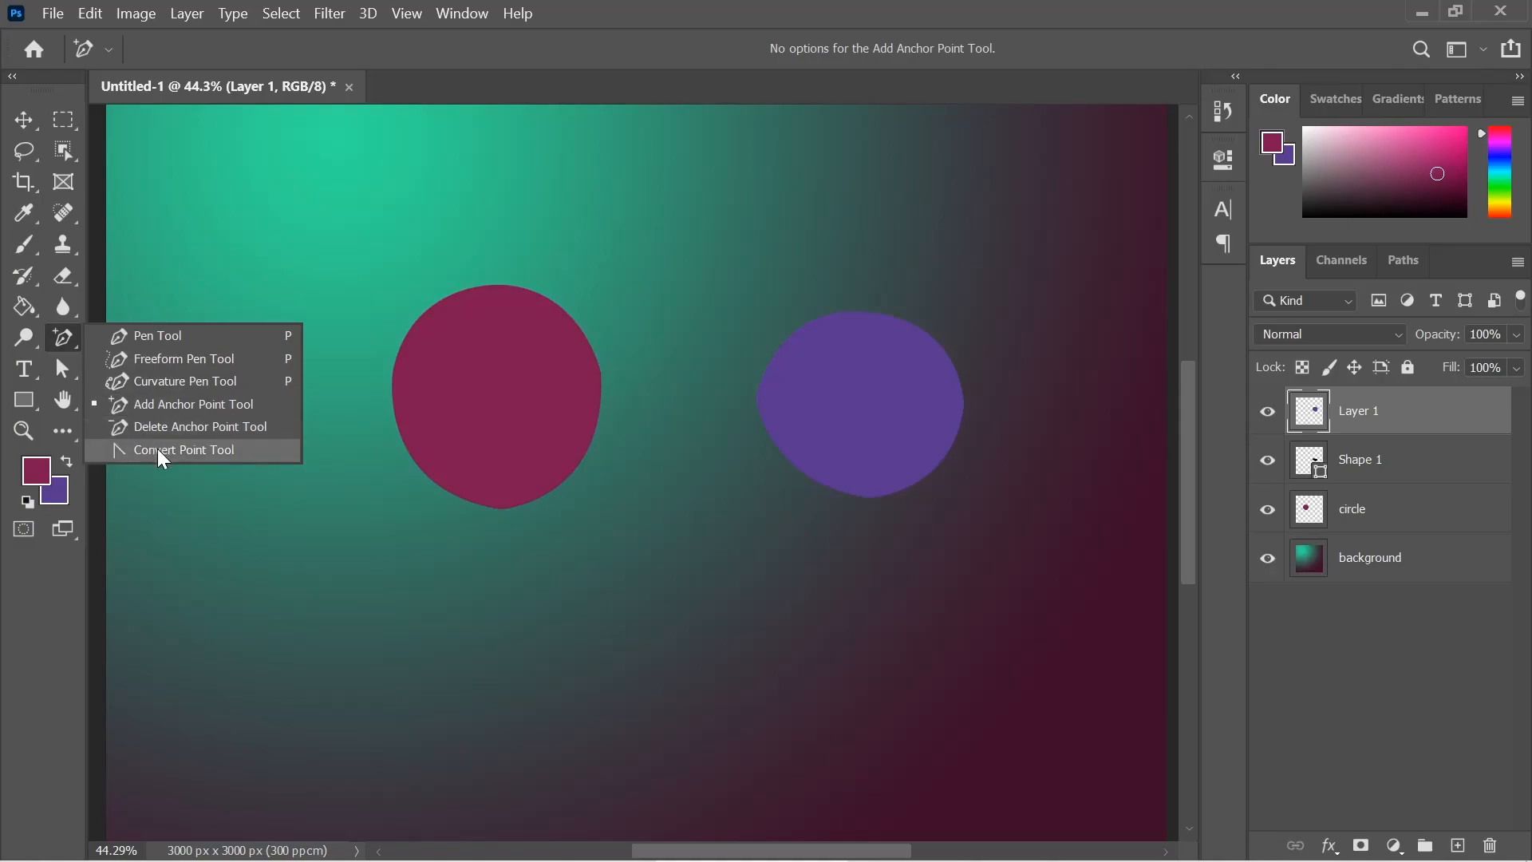
click(123, 332)
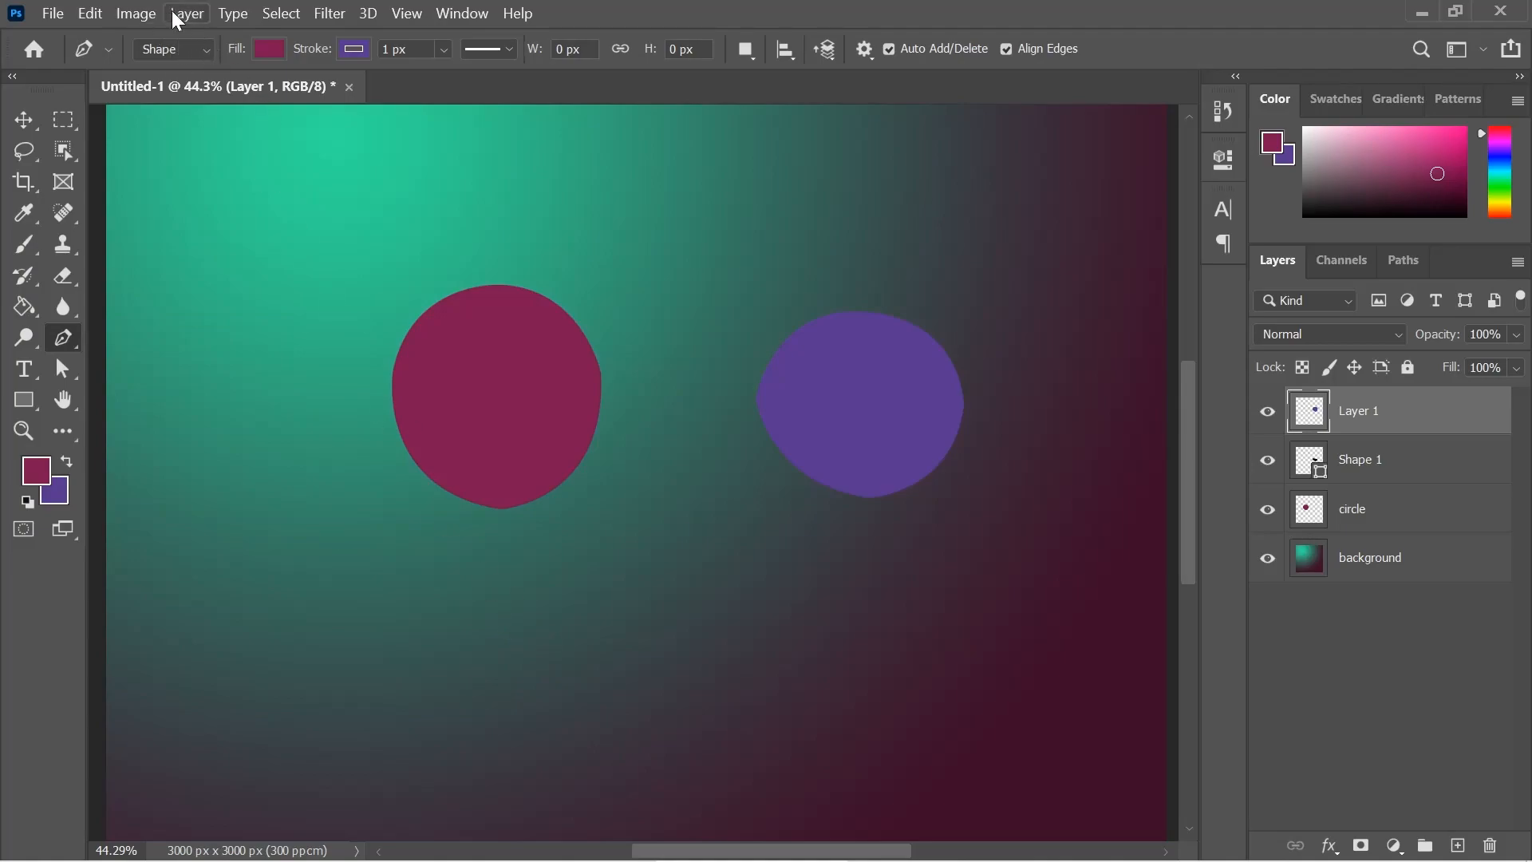
click(544, 610)
click(546, 717)
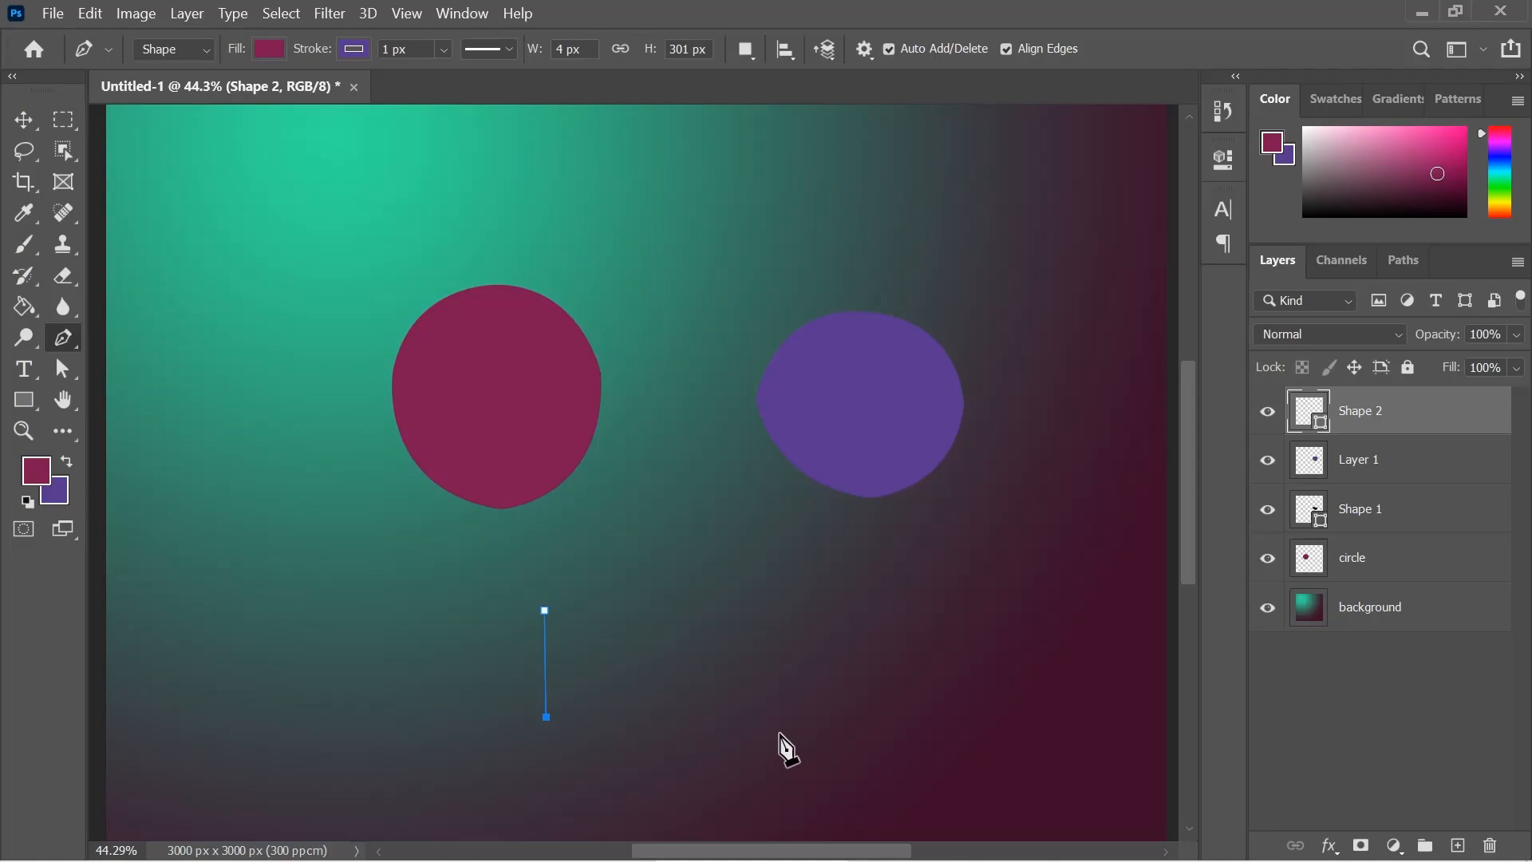
click(741, 716)
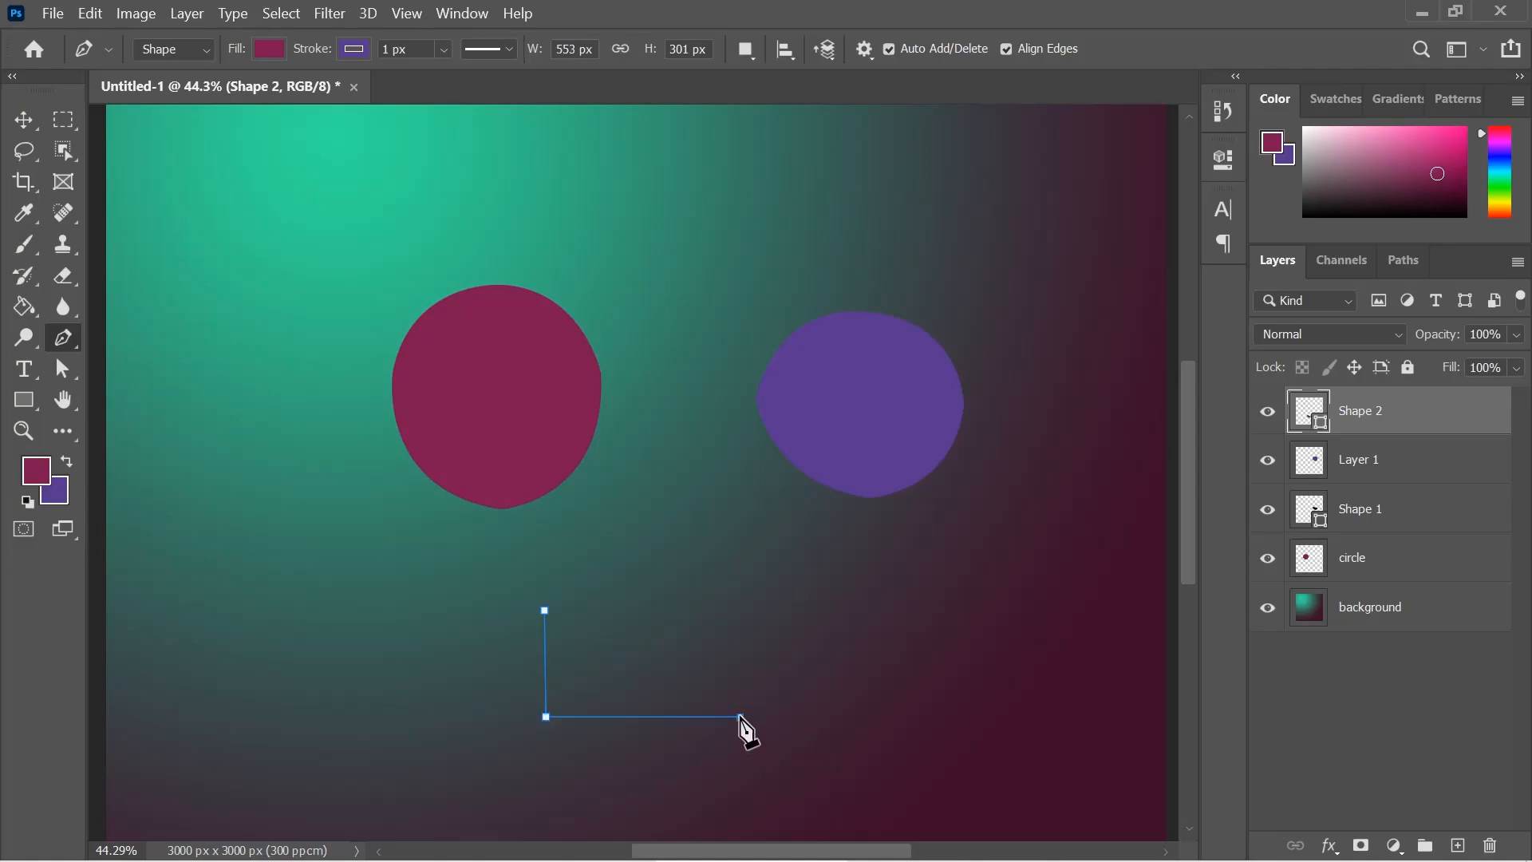
click(741, 610)
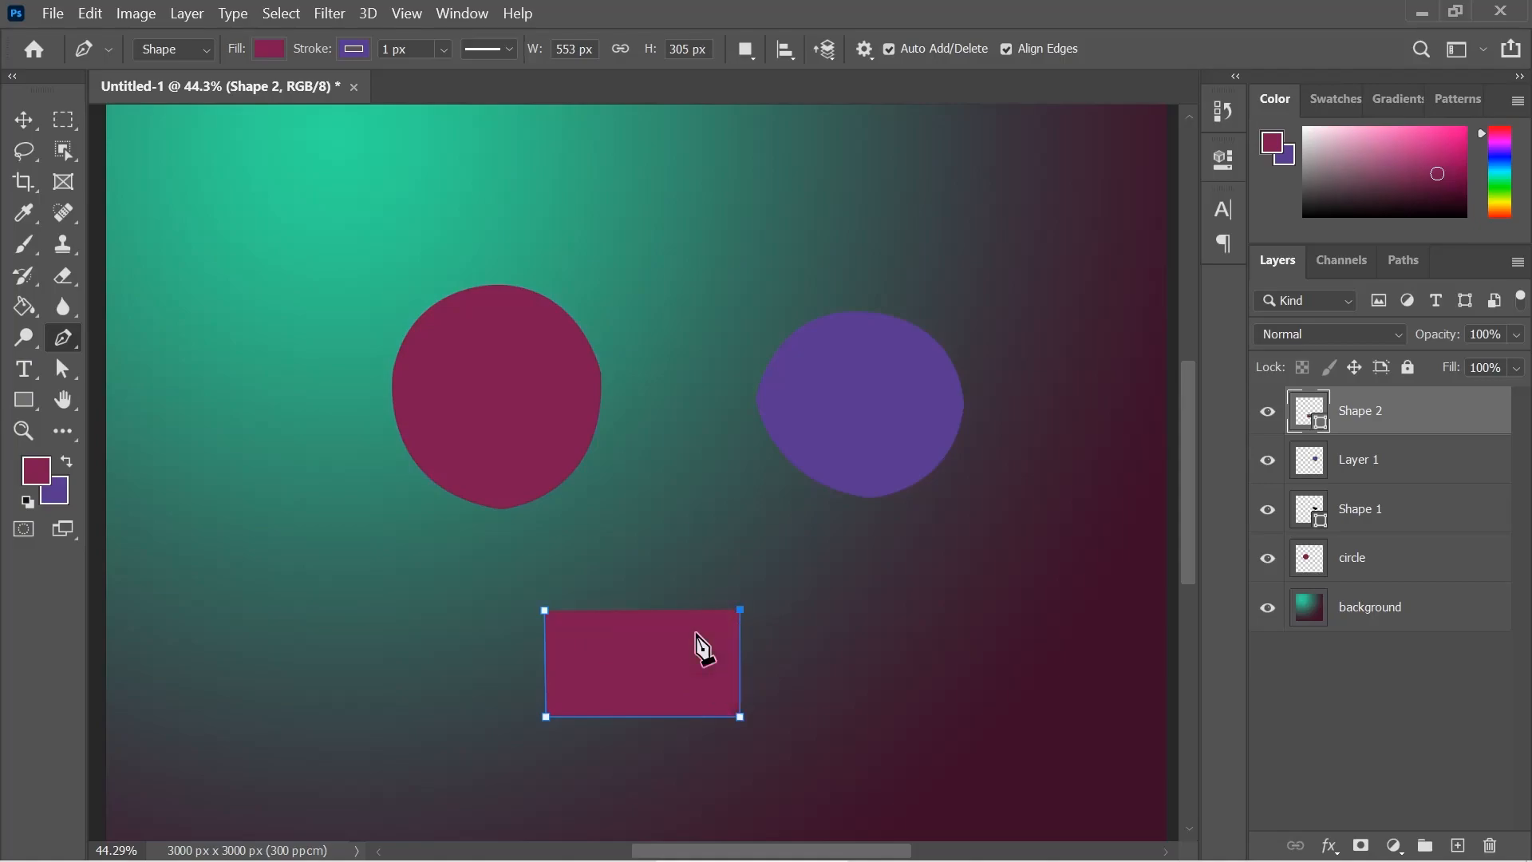
click(545, 611)
Add an anchor point at the middle of the rectangle's top edge and raise it until the shape is about 474 px high
right_click(57, 348)
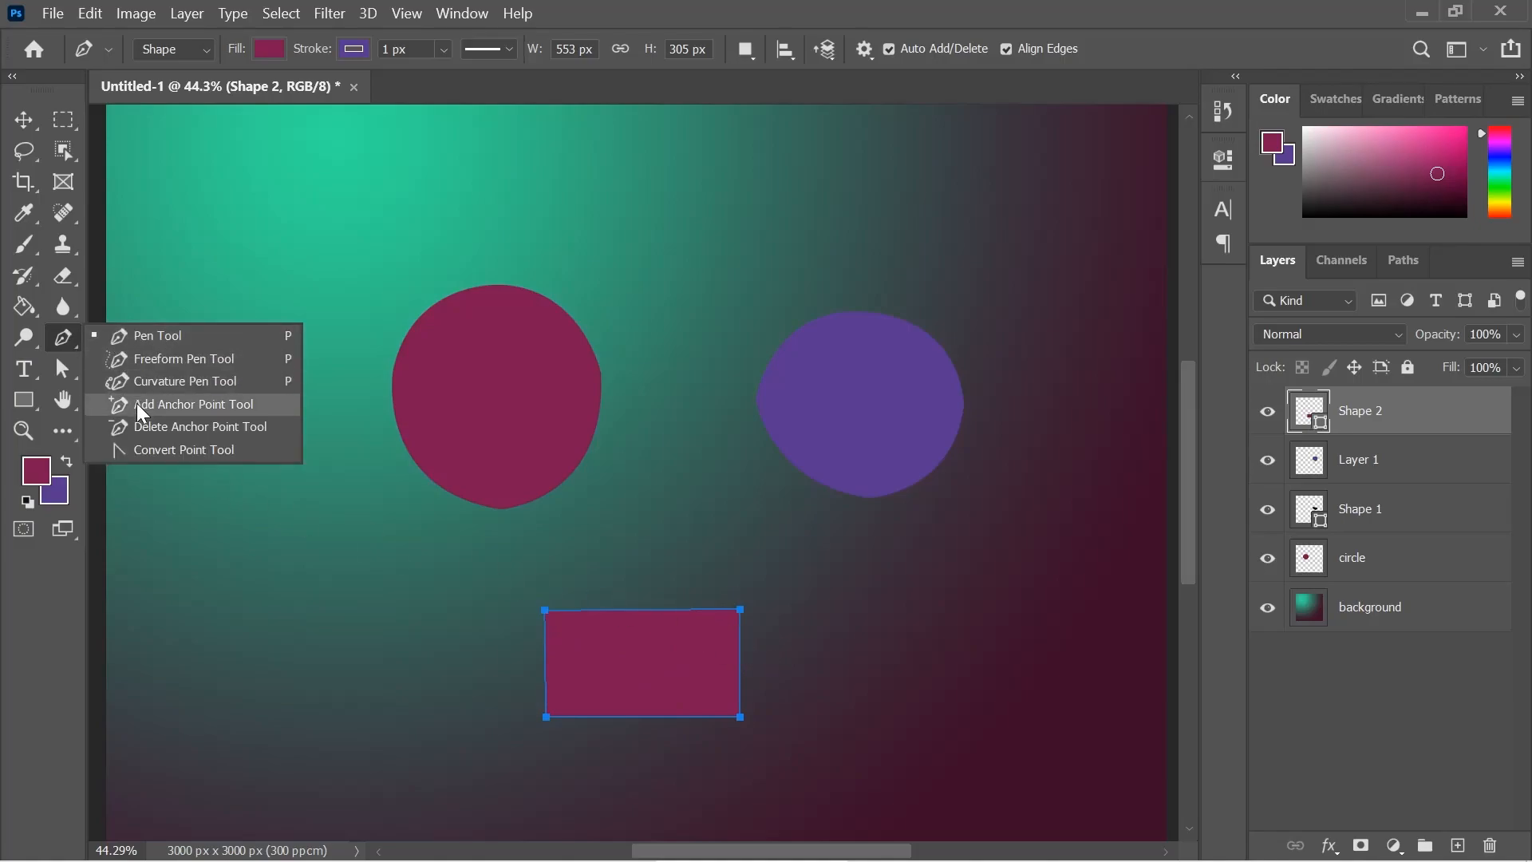
click(160, 403)
click(639, 610)
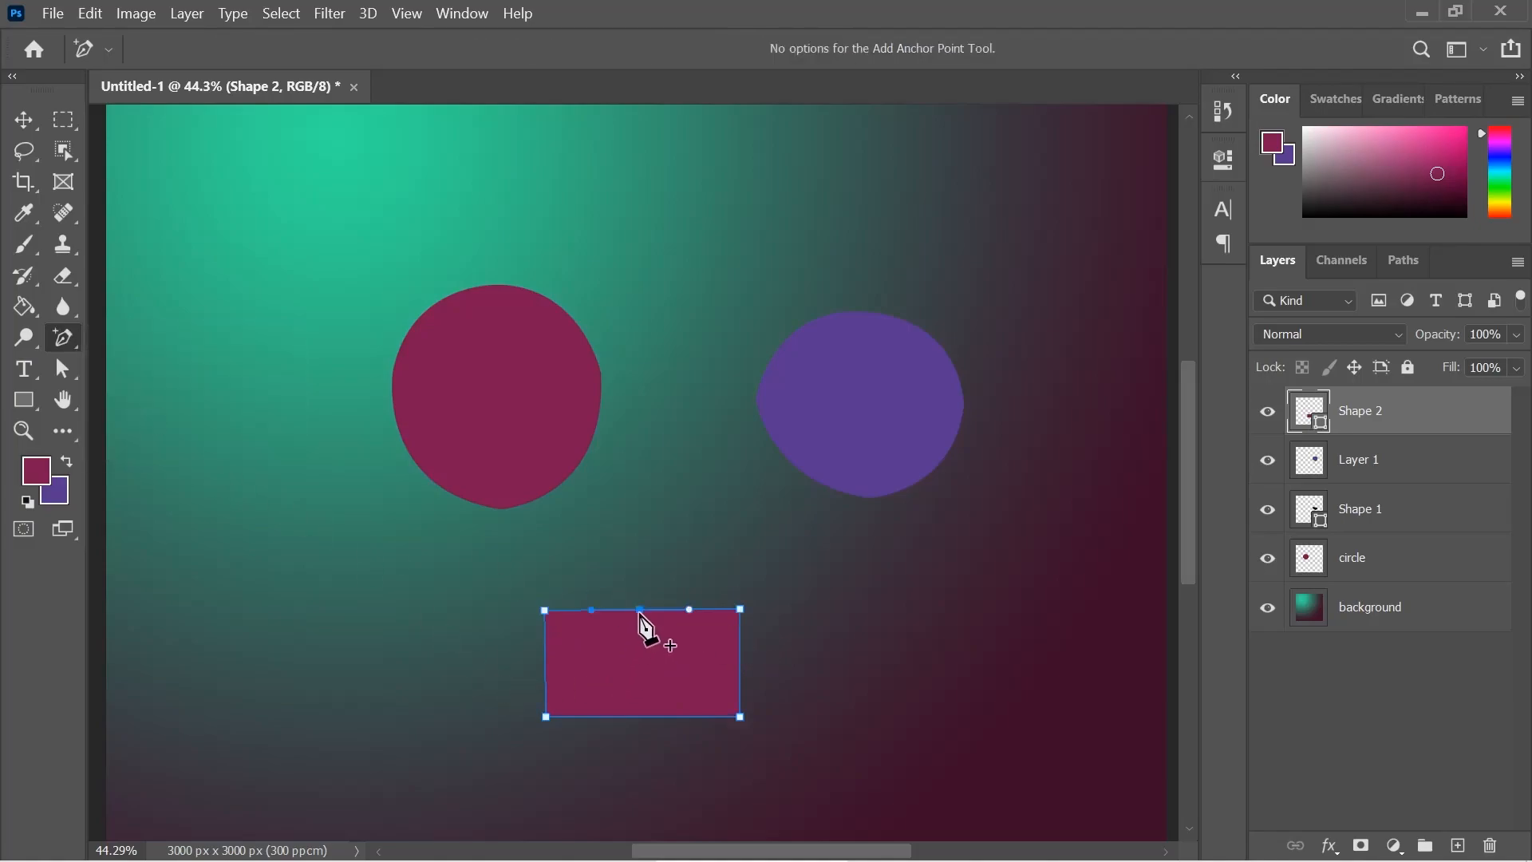
click(66, 369)
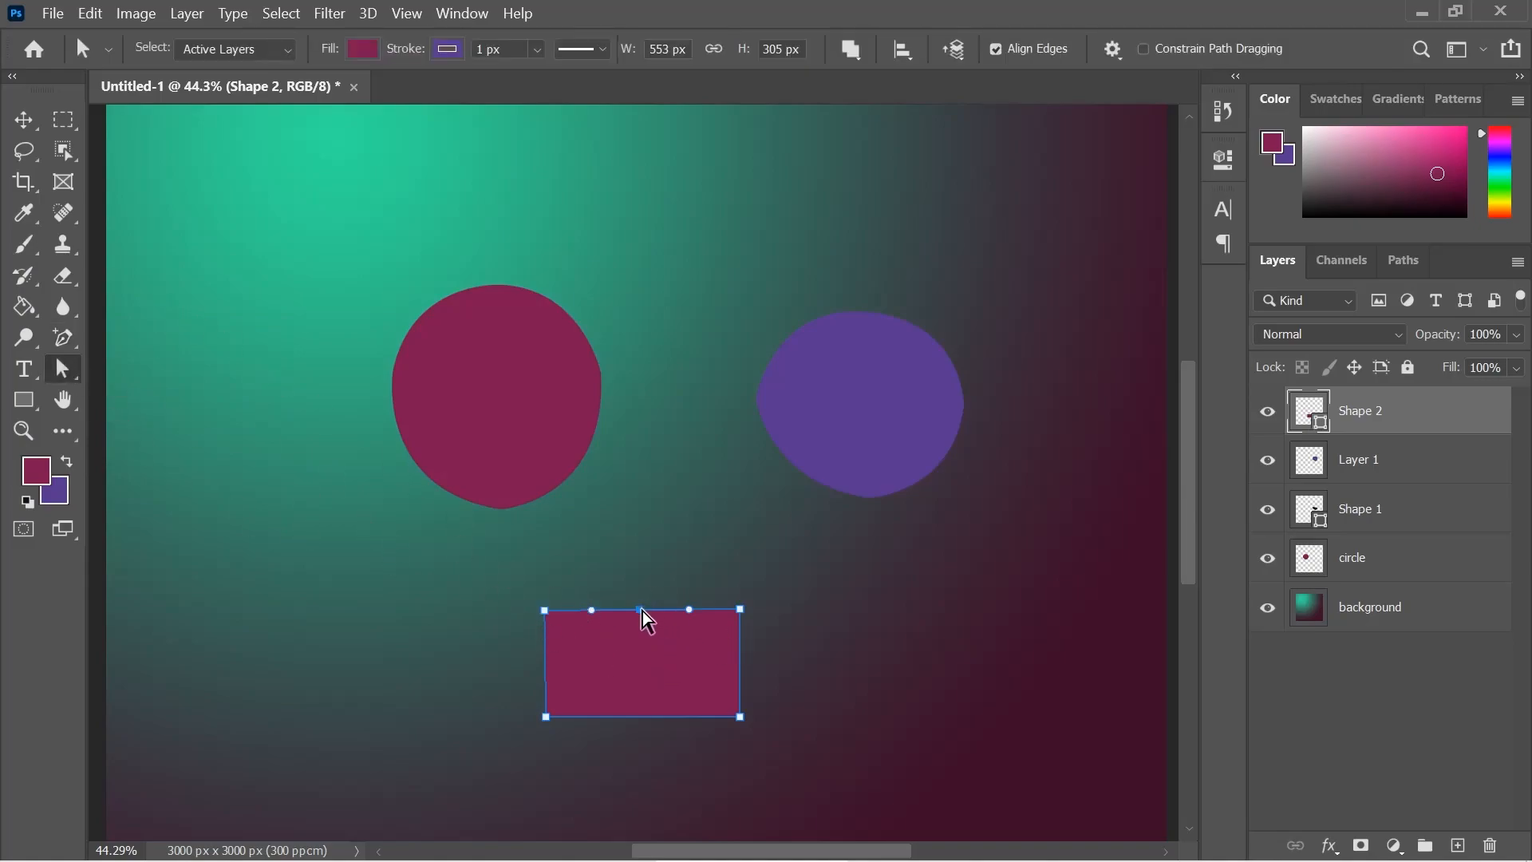
drag(639, 610, 642, 551)
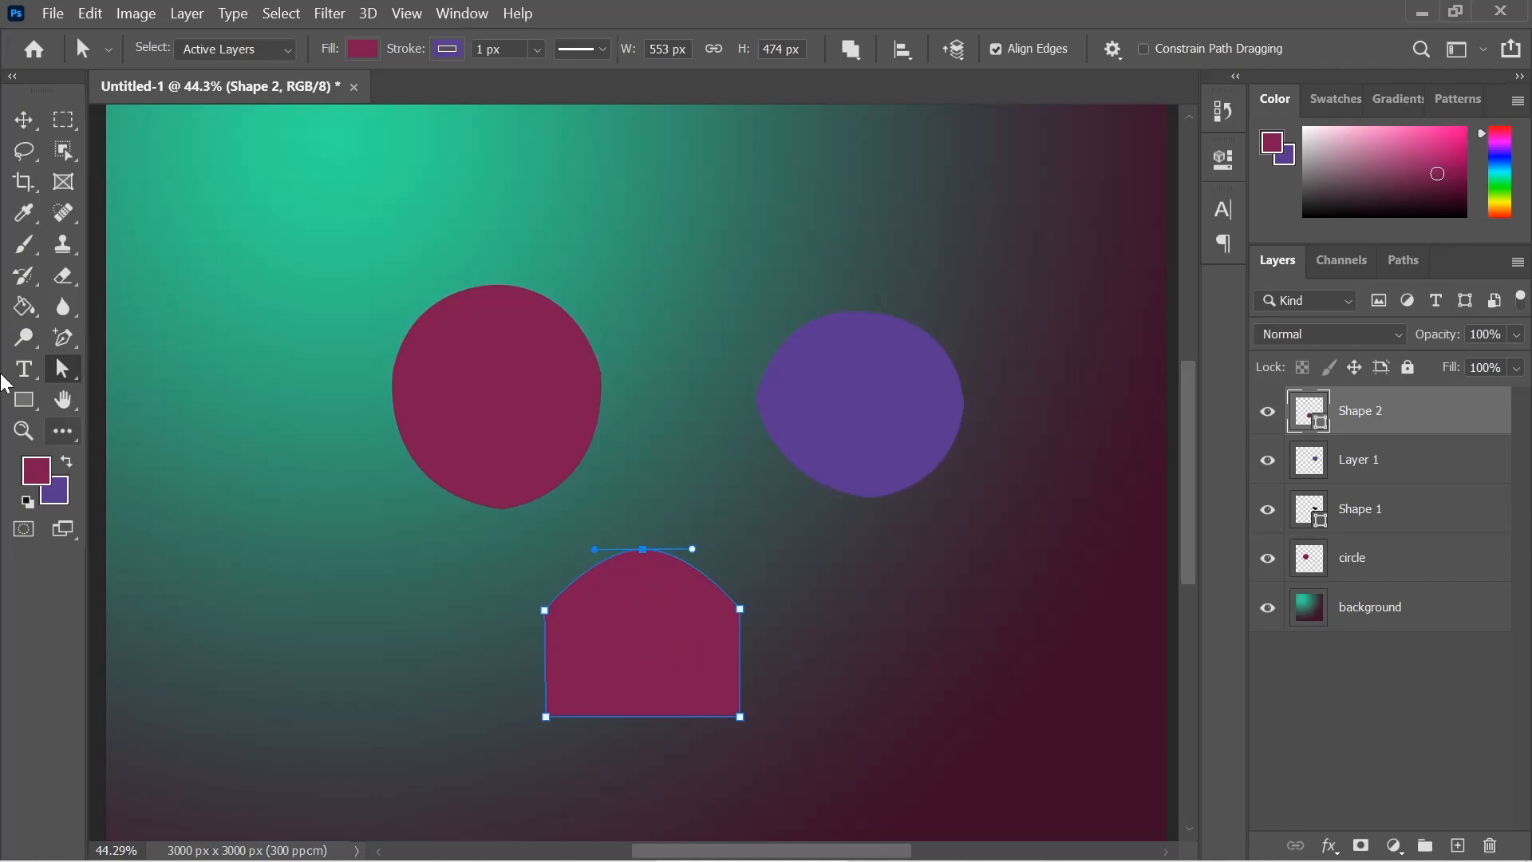
Turn the shape's top anchor point into a sharp corner with the Convert Point tool, and round it again with wider curve handles
right_click(71, 378)
click(56, 348)
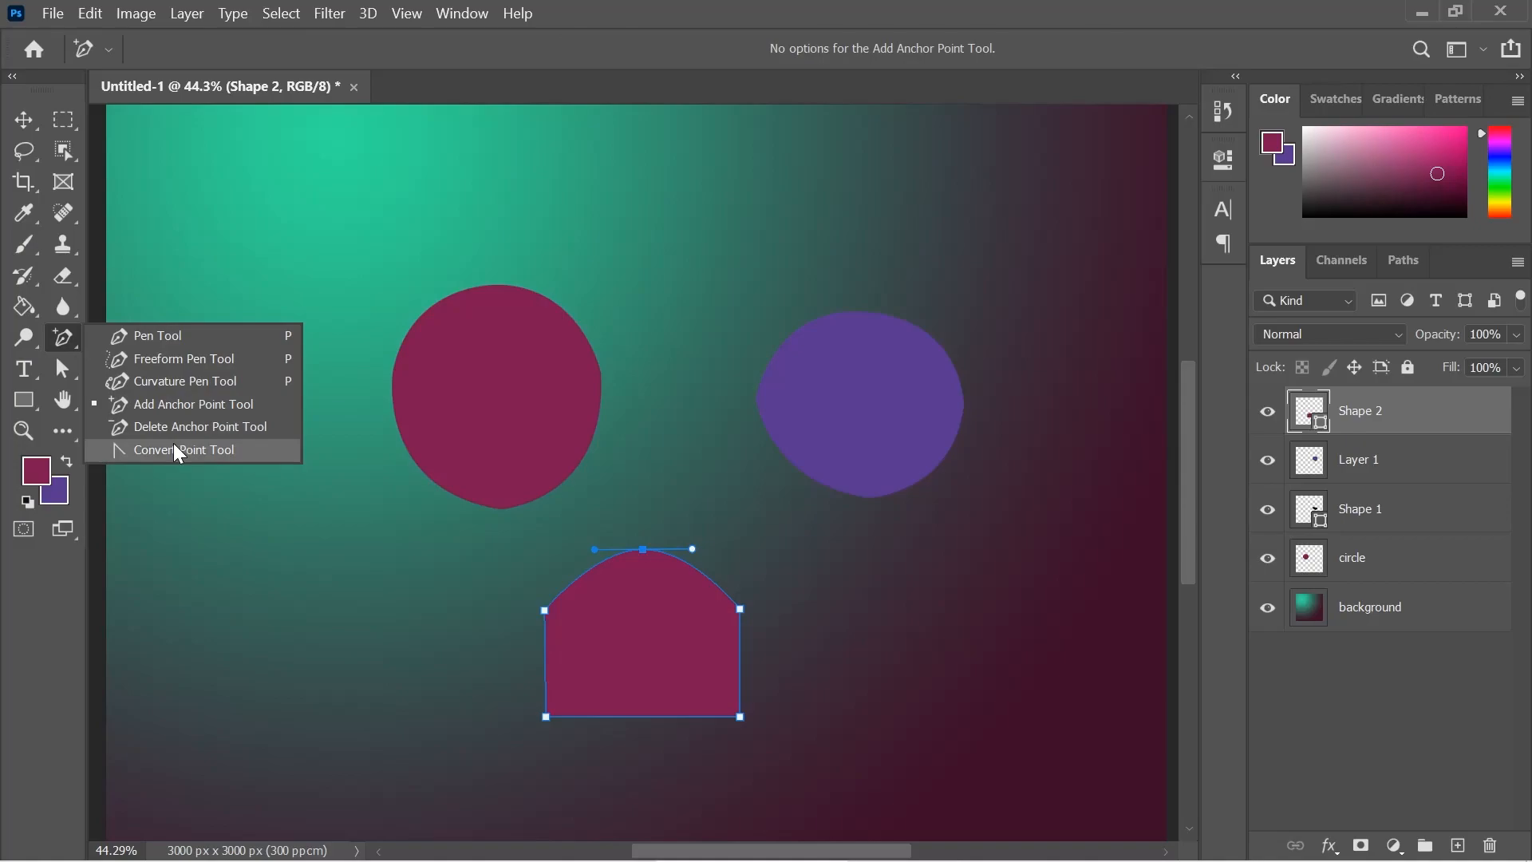
click(174, 445)
click(645, 552)
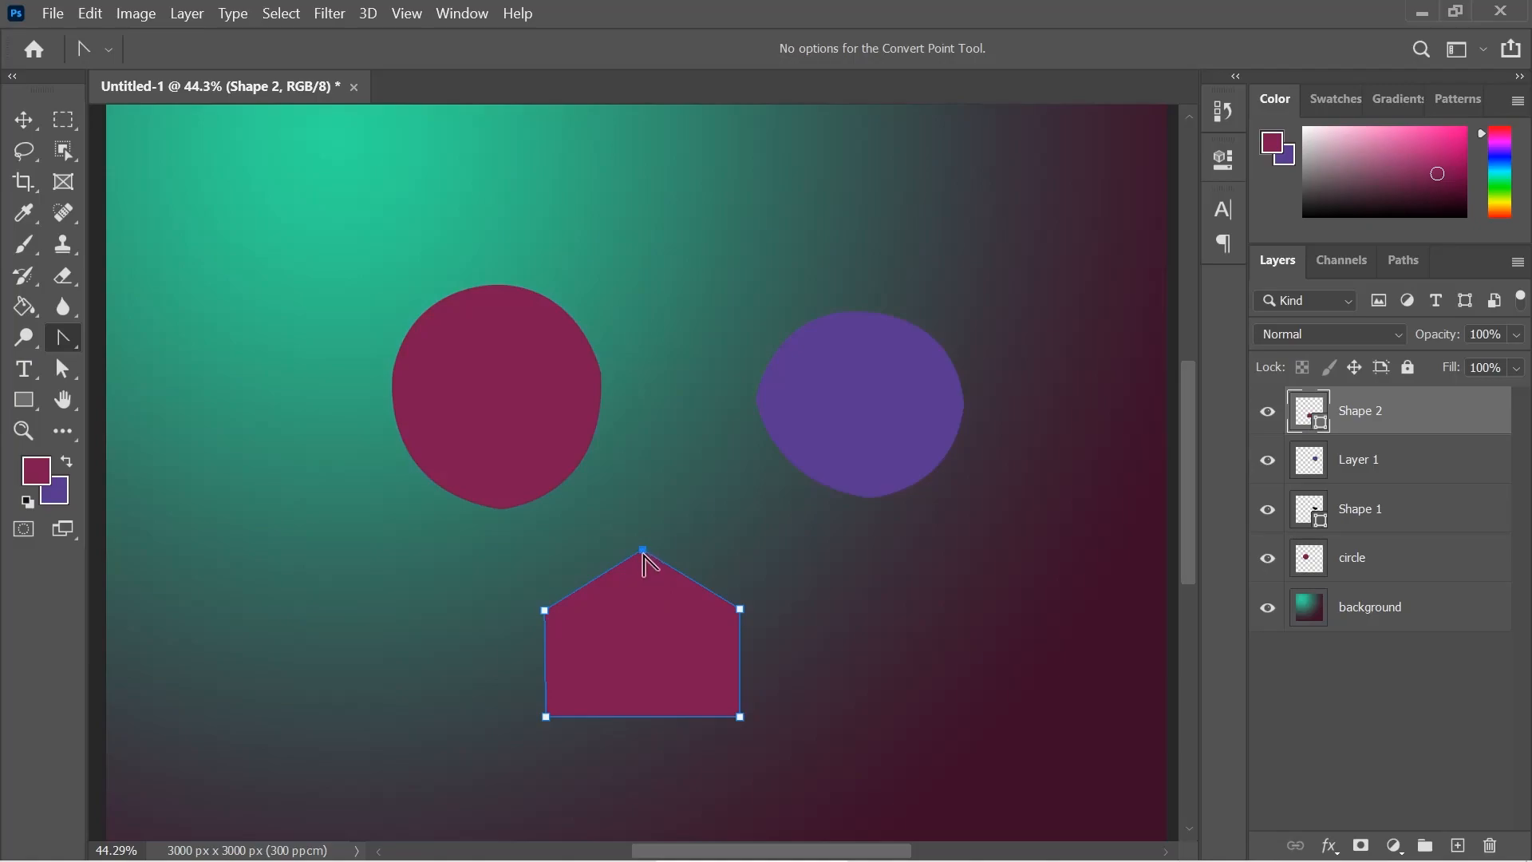
mouse_move(590, 539)
mouse_down()
mouse_move(569, 543)
mouse_move(581, 552)
mouse_up()
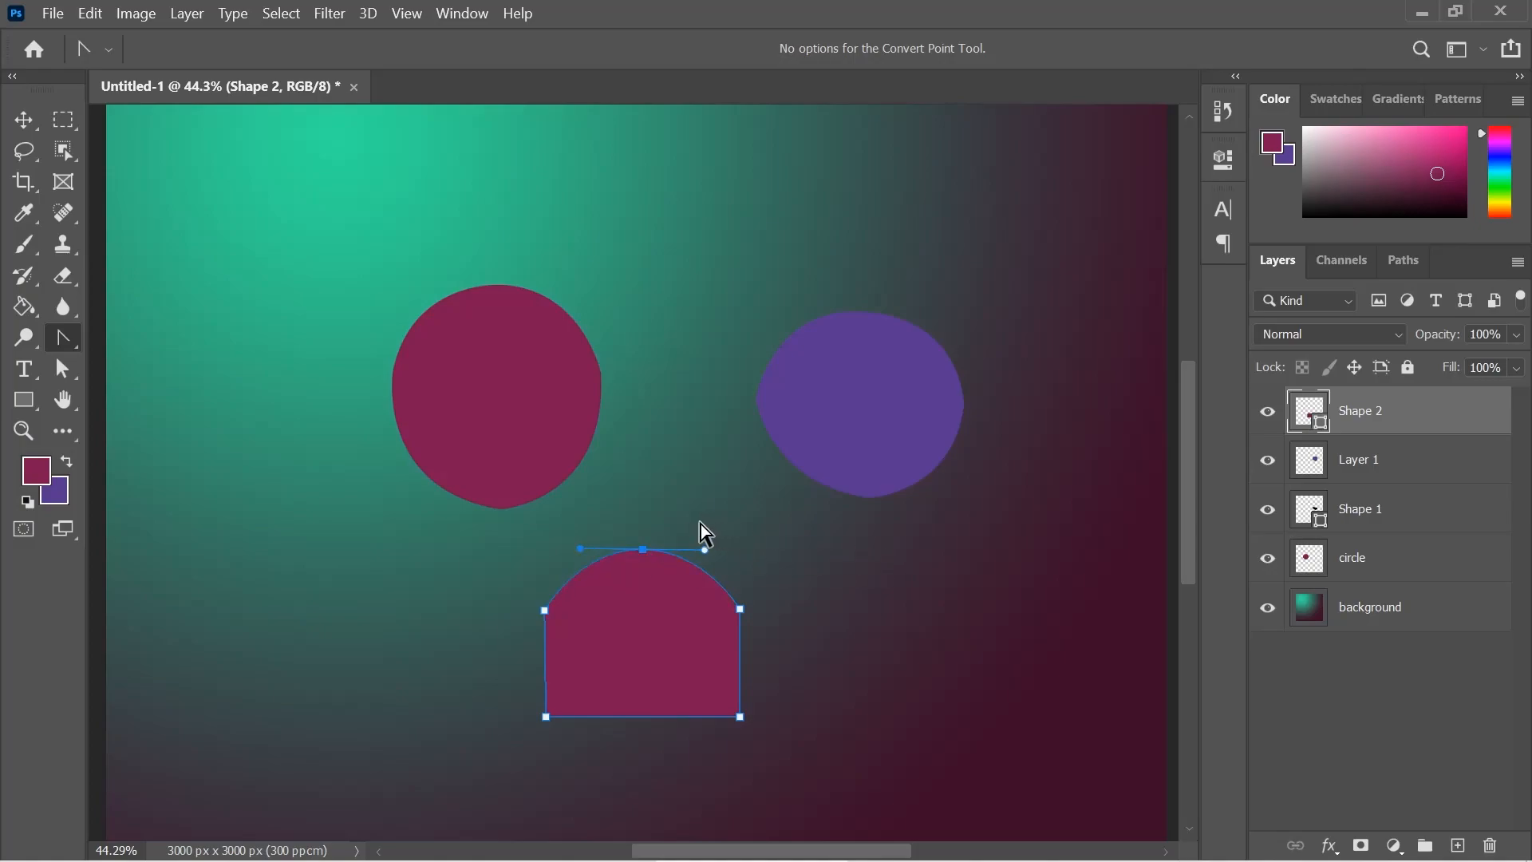
key(v)
click(588, 479)
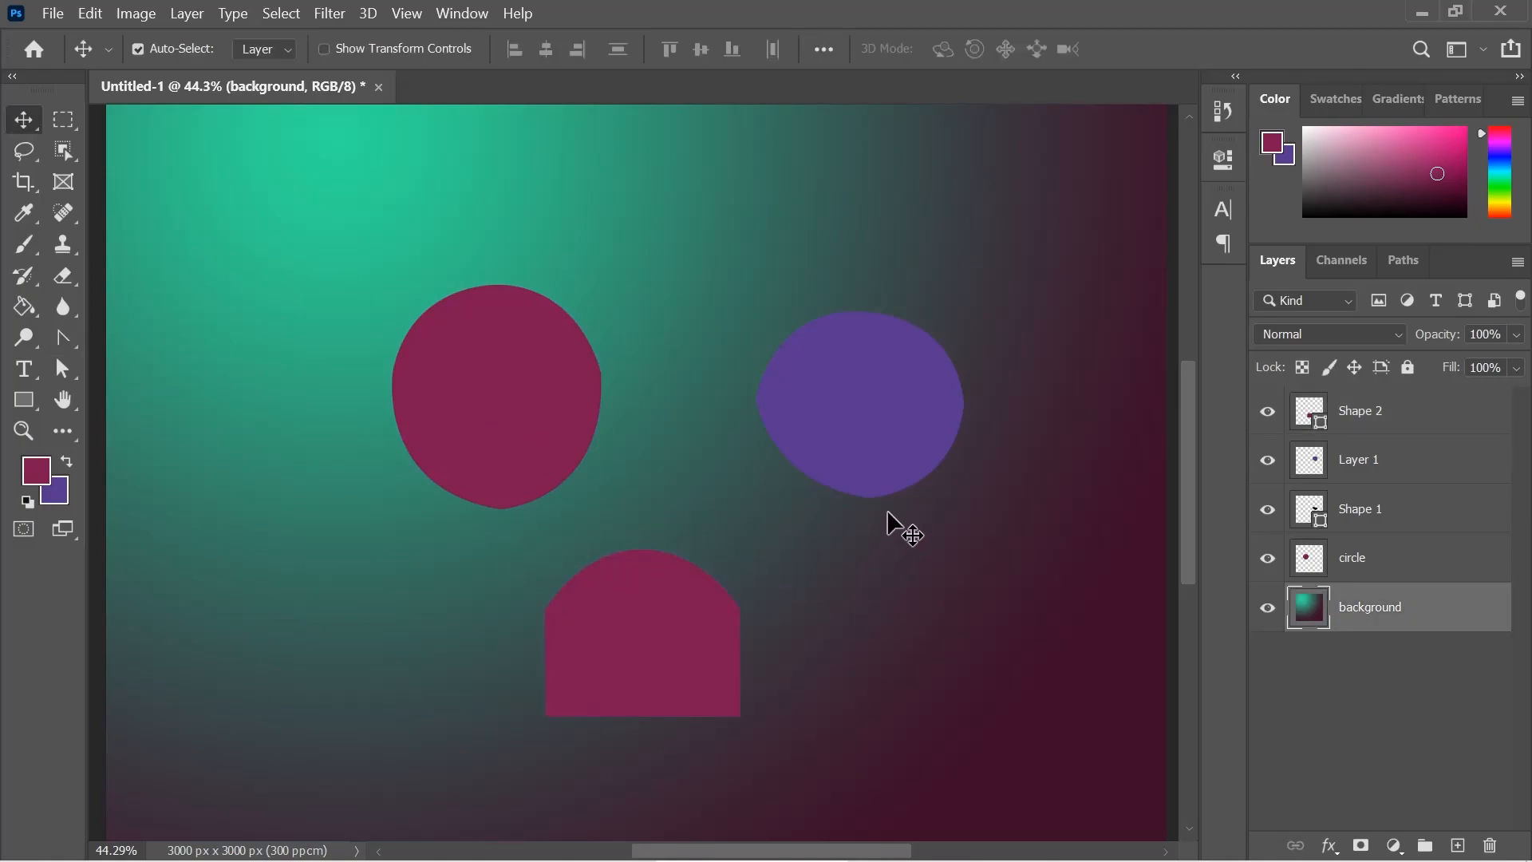
Activate the Dodge tool for shading the purple shape and set its brush size to 70 px
scroll(854, 410, up, 8)
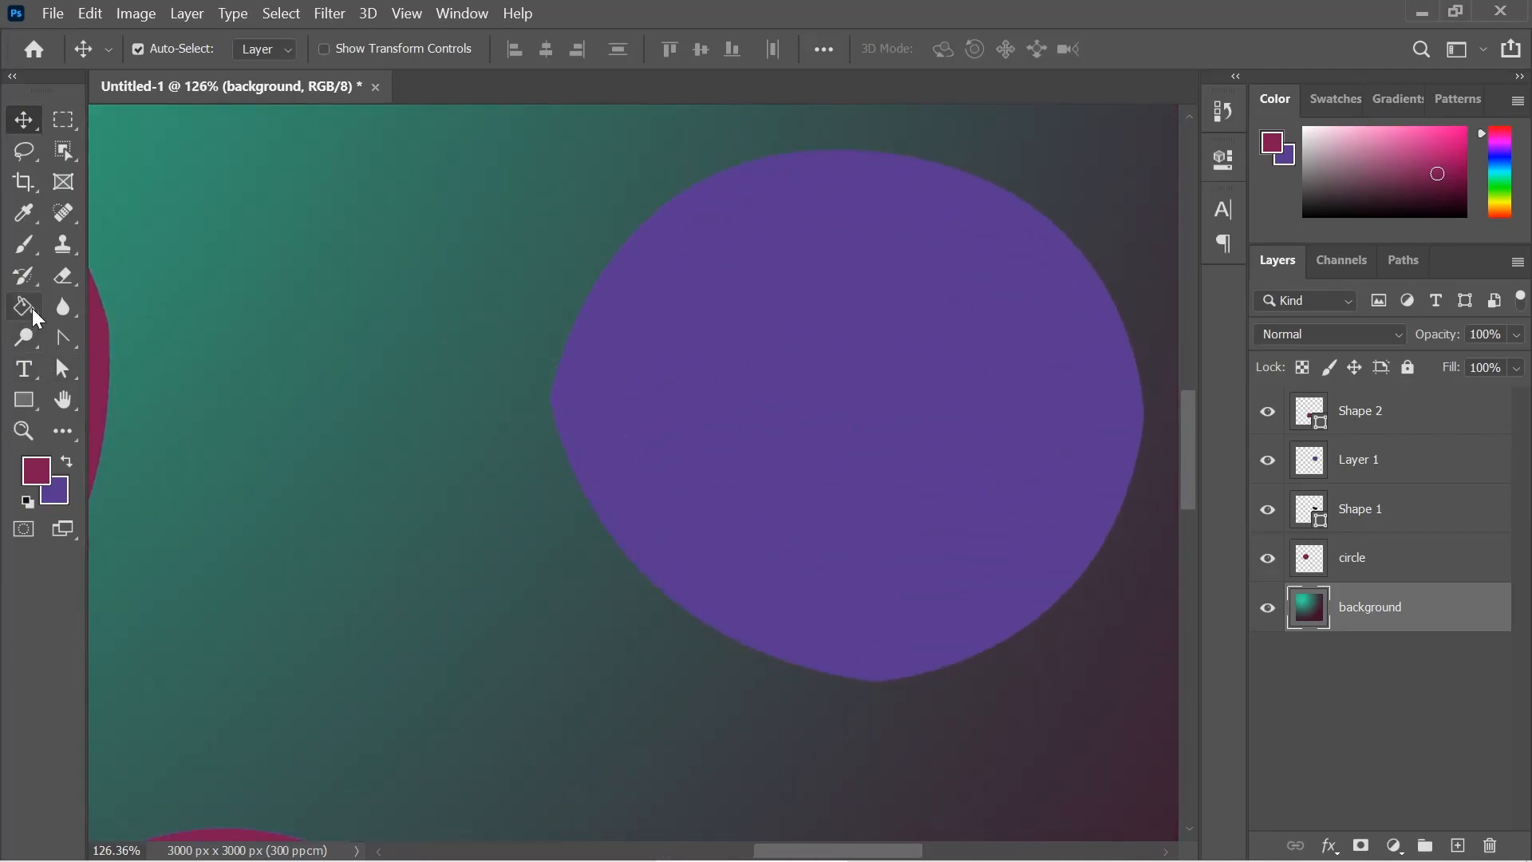
click(22, 337)
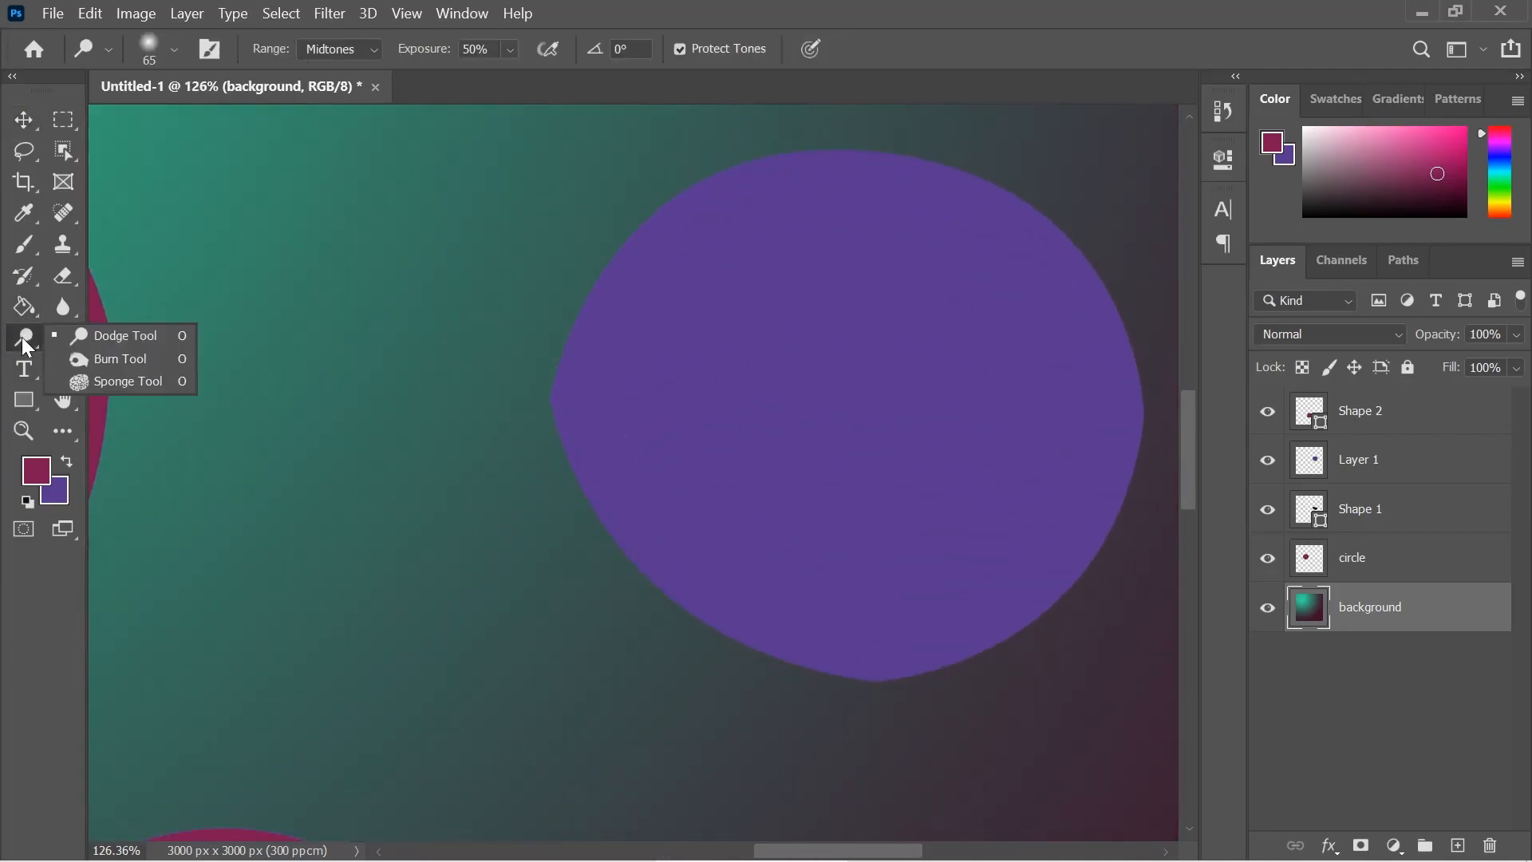
click(119, 334)
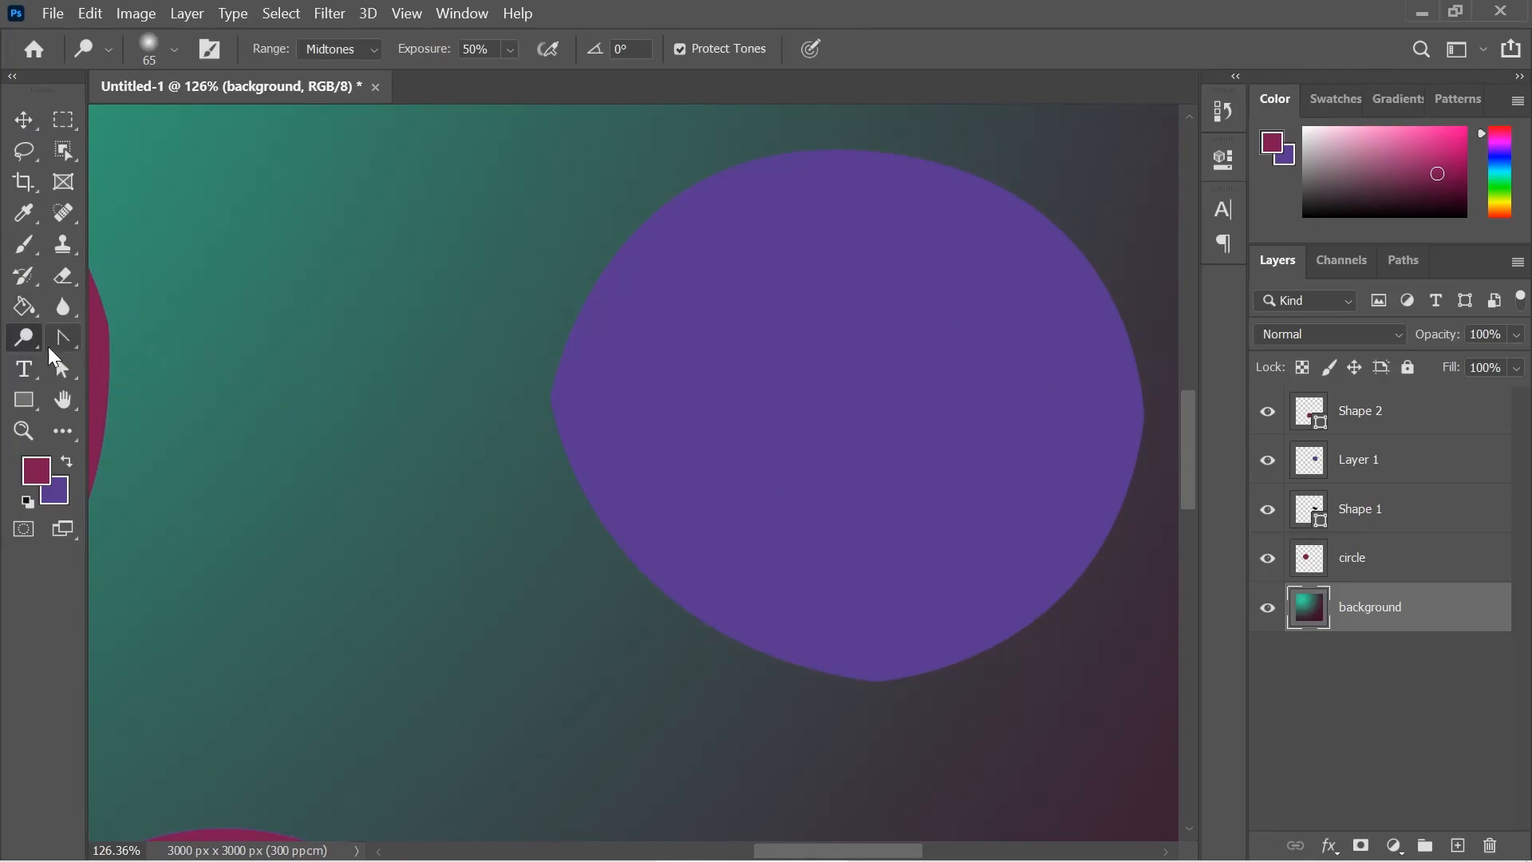
click(168, 49)
drag(185, 123, 183, 122)
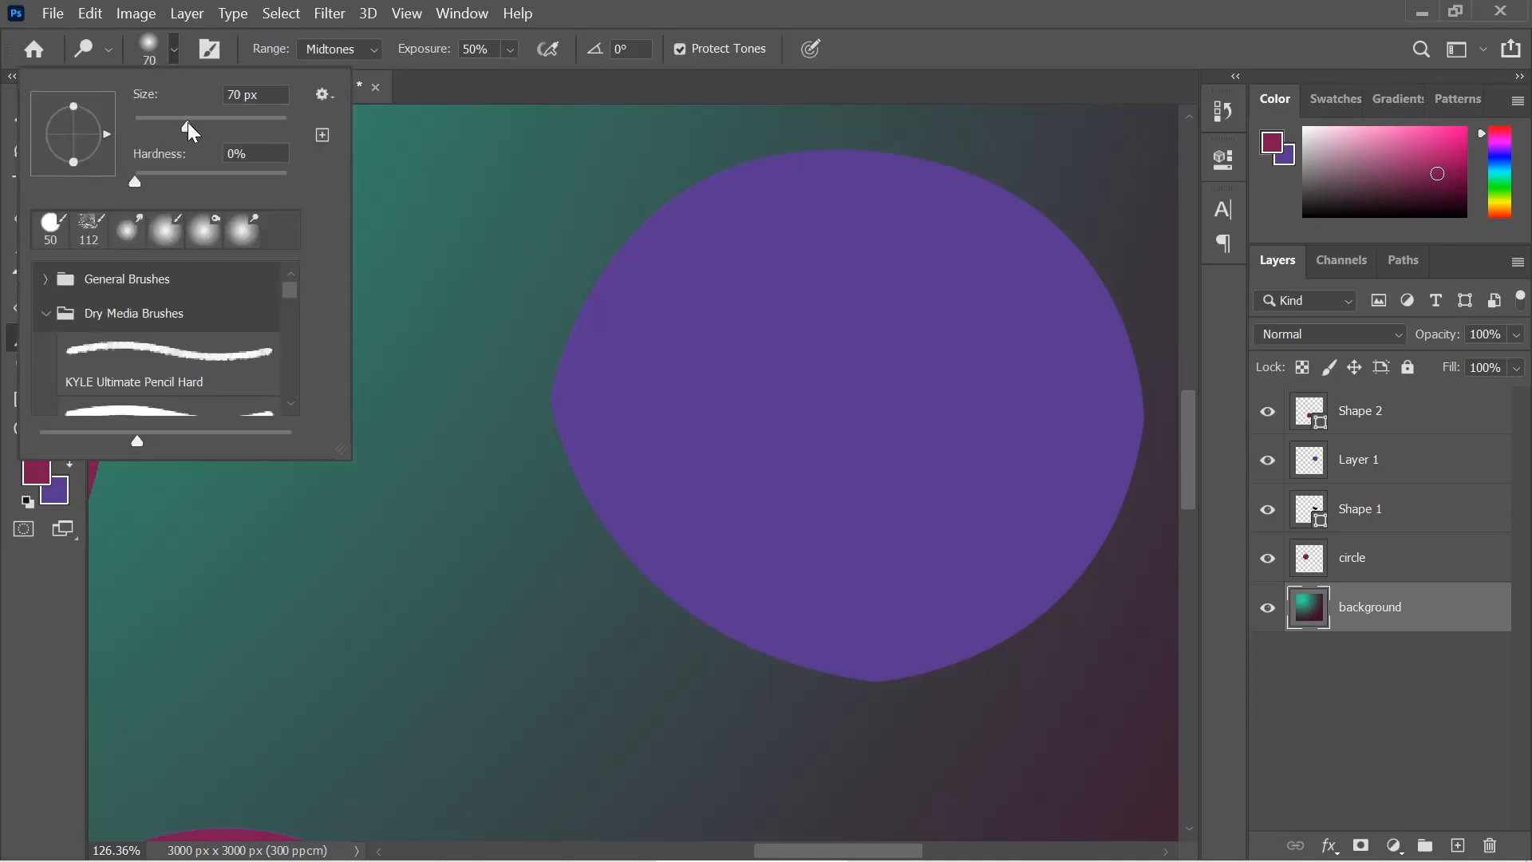
click(174, 50)
Vary the Dodge brush size between 80 and 250 px and leave it at 125 px
key(bracketright)
key(bracketright)
key(bracketright)
key(bracketright)
key(bracketright)
key(bracketright)
key(bracketright)
key(bracketright)
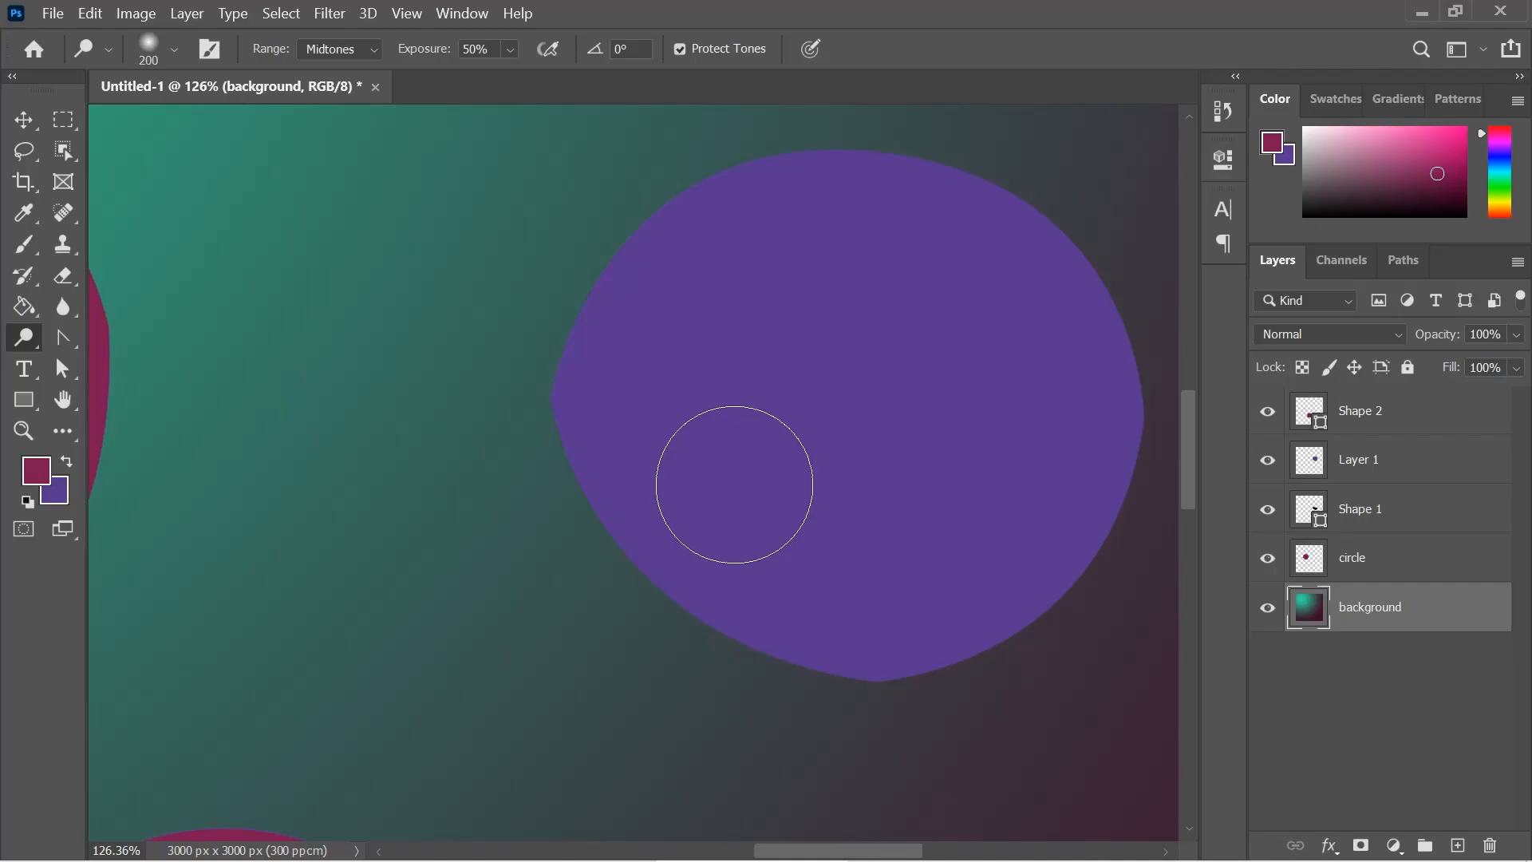
key(bracketleft)
key(bracketleft)
key(bracketleft)
key(bracketleft)
key(bracketleft)
key(bracketleft)
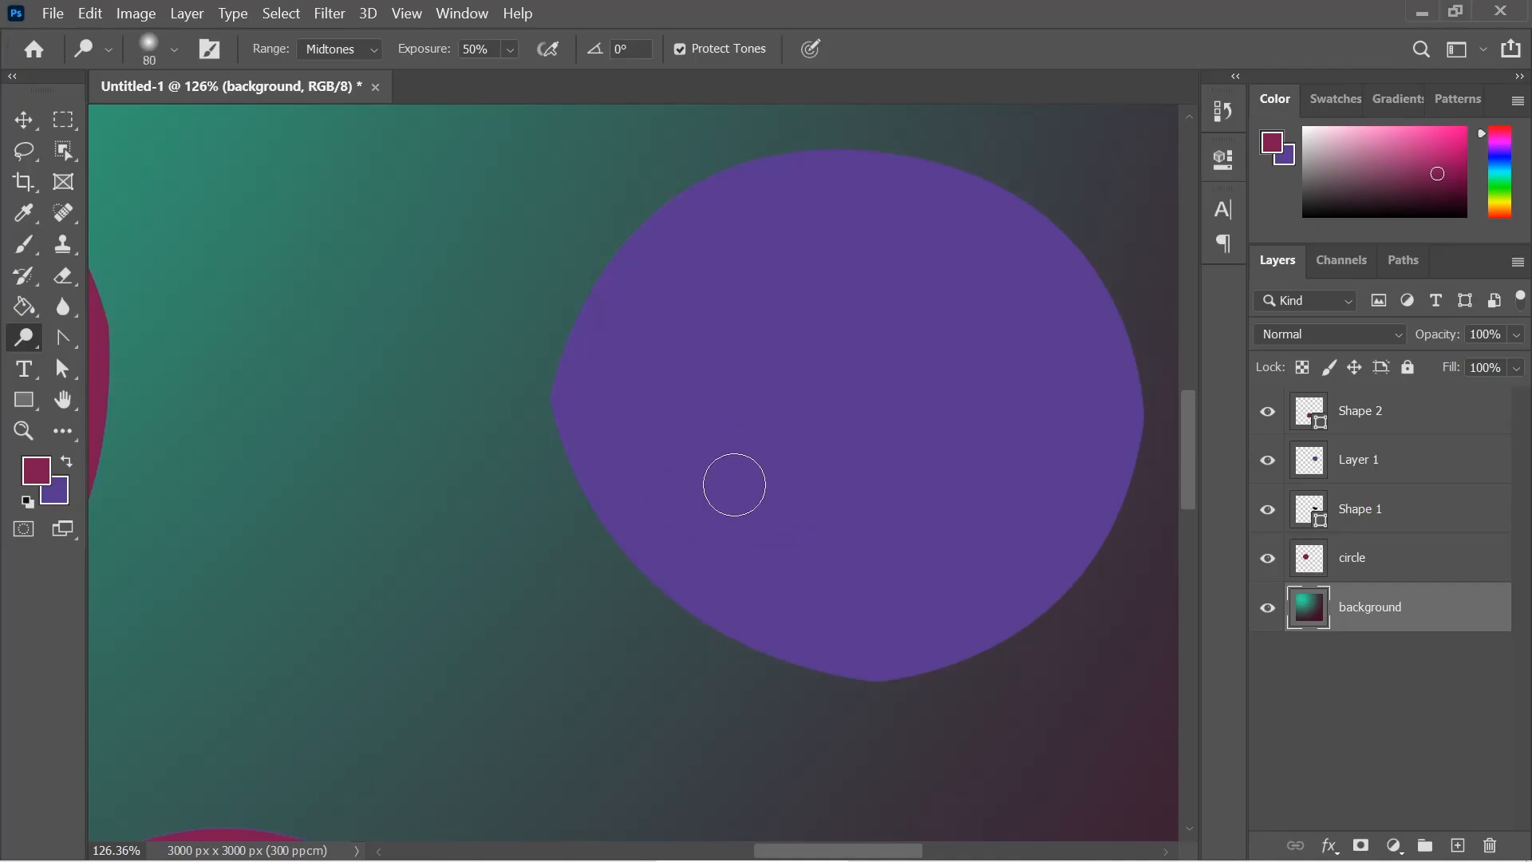
key(bracketright)
key(bracketright)
key(bracketright)
key(bracketright)
key(bracketright)
key(bracketright)
key(bracketright)
key(bracketright)
key(bracketleft)
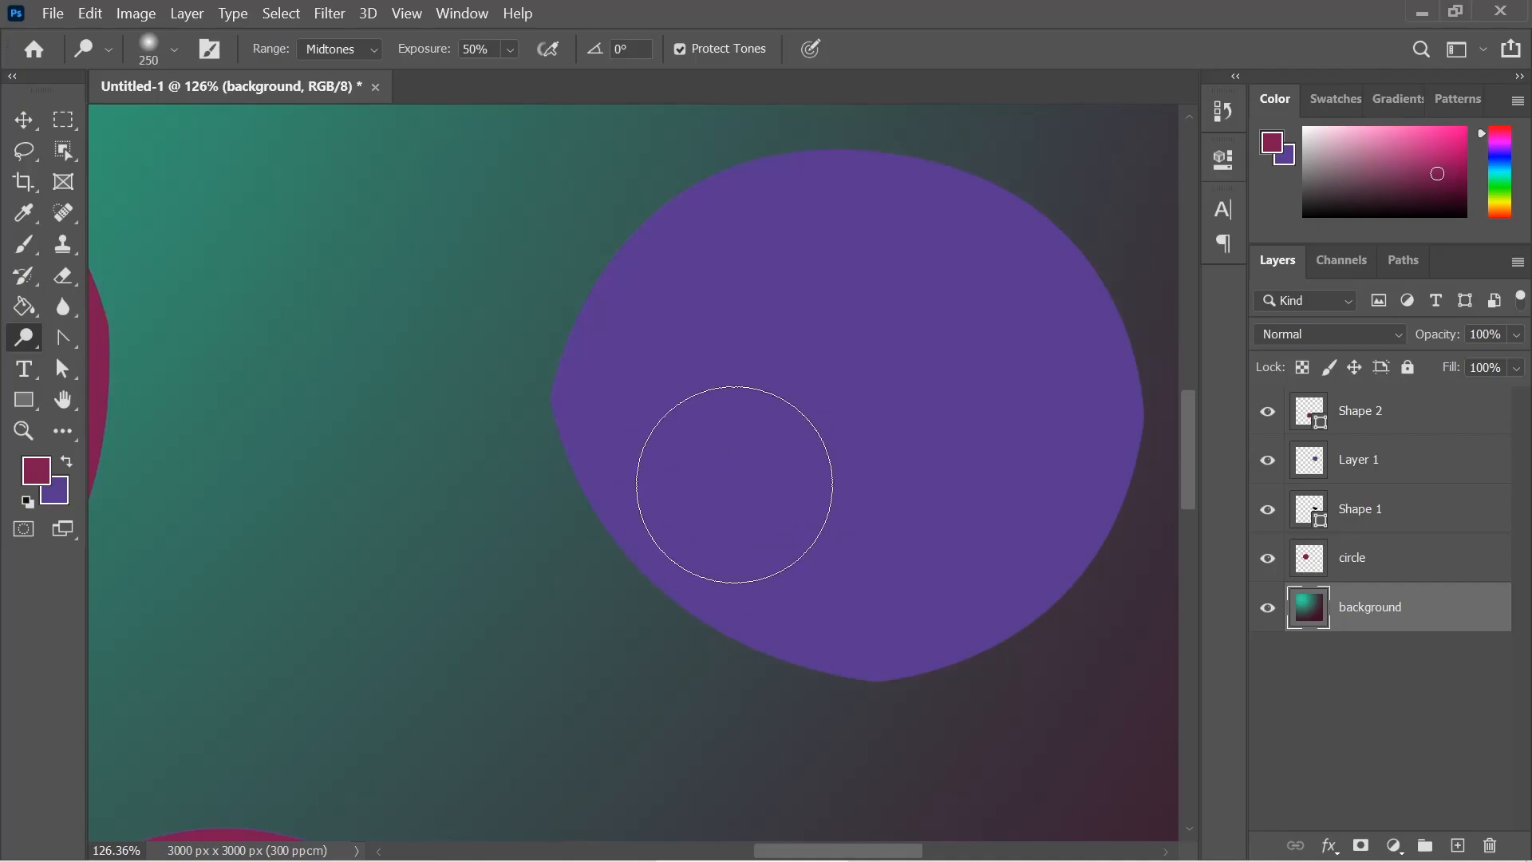
key(bracketleft)
key(bracketleft)
key(bracketleft)
key(bracketleft)
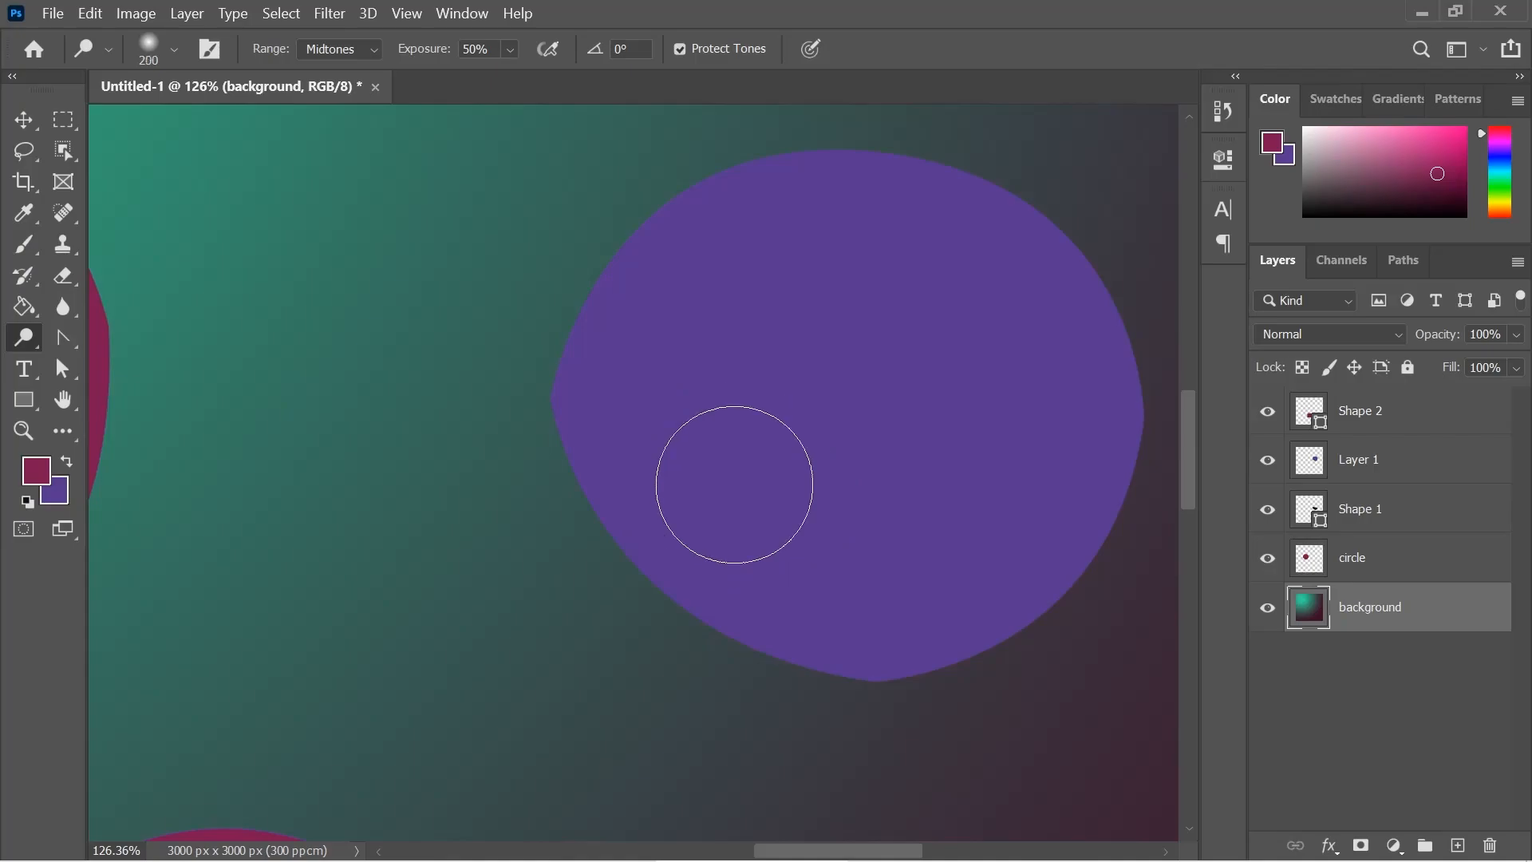
Lighten the left side of the purple shape on Layer 1 with the Dodge tool, from its lower edge up to the top
click(1401, 467)
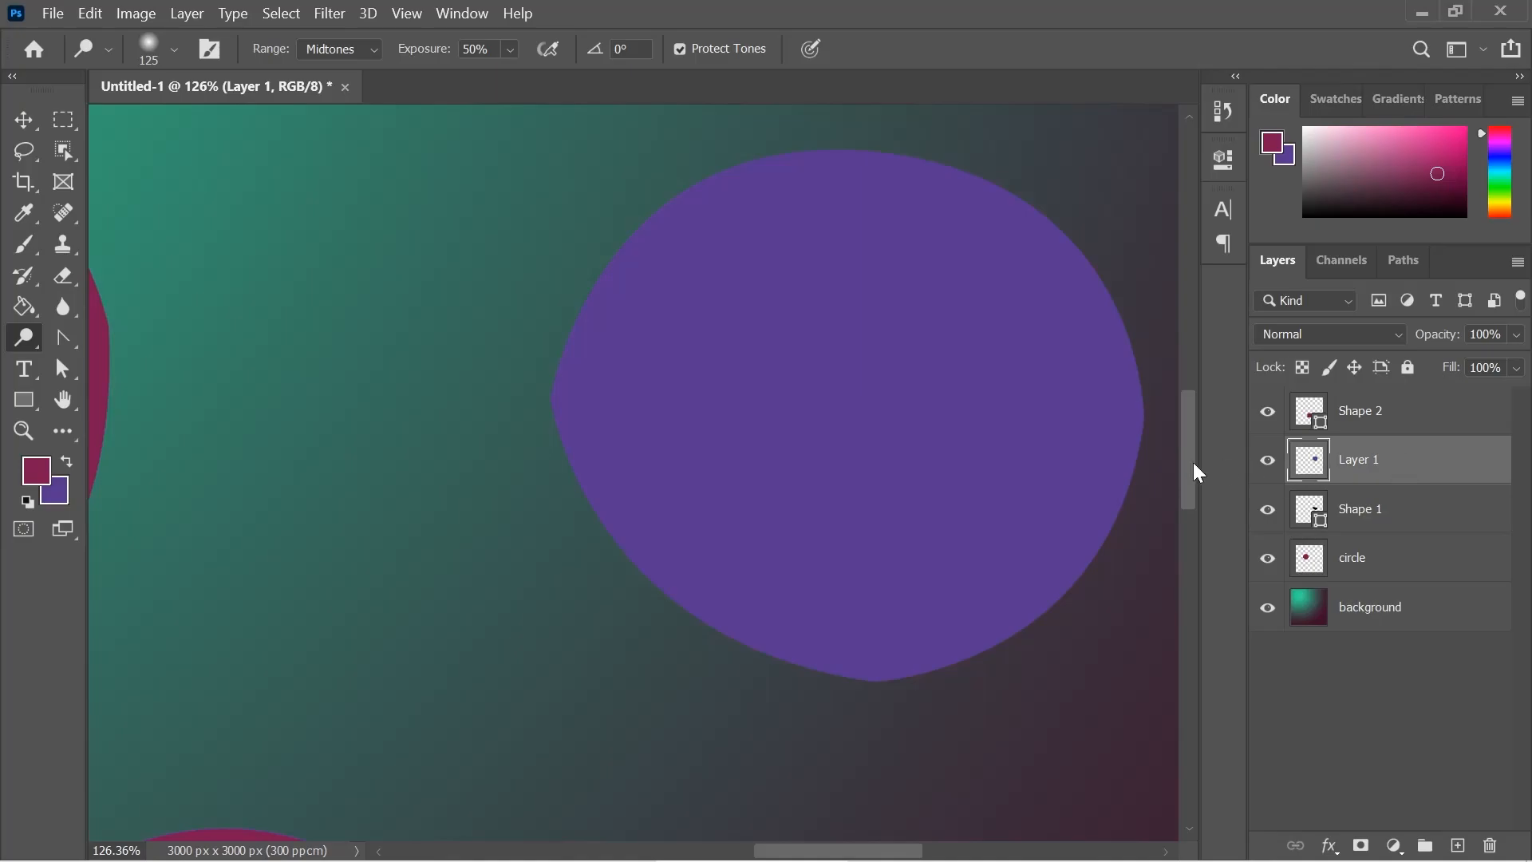
mouse_move(778, 562)
mouse_down()
mouse_move(704, 449)
mouse_move(699, 372)
mouse_move(735, 293)
mouse_move(824, 219)
mouse_move(704, 265)
mouse_move(654, 377)
mouse_move(660, 489)
mouse_move(756, 613)
mouse_move(662, 437)
mouse_move(685, 301)
mouse_move(794, 225)
mouse_move(835, 221)
mouse_move(777, 229)
mouse_move(672, 301)
mouse_move(641, 414)
mouse_move(685, 504)
mouse_move(749, 570)
mouse_move(654, 499)
mouse_move(636, 439)
mouse_move(640, 343)
mouse_move(730, 241)
mouse_move(844, 207)
mouse_move(715, 216)
mouse_move(653, 266)
mouse_move(630, 323)
mouse_move(633, 452)
mouse_move(706, 565)
mouse_move(634, 488)
mouse_move(608, 392)
mouse_move(725, 243)
mouse_move(861, 186)
mouse_move(915, 184)
mouse_up()
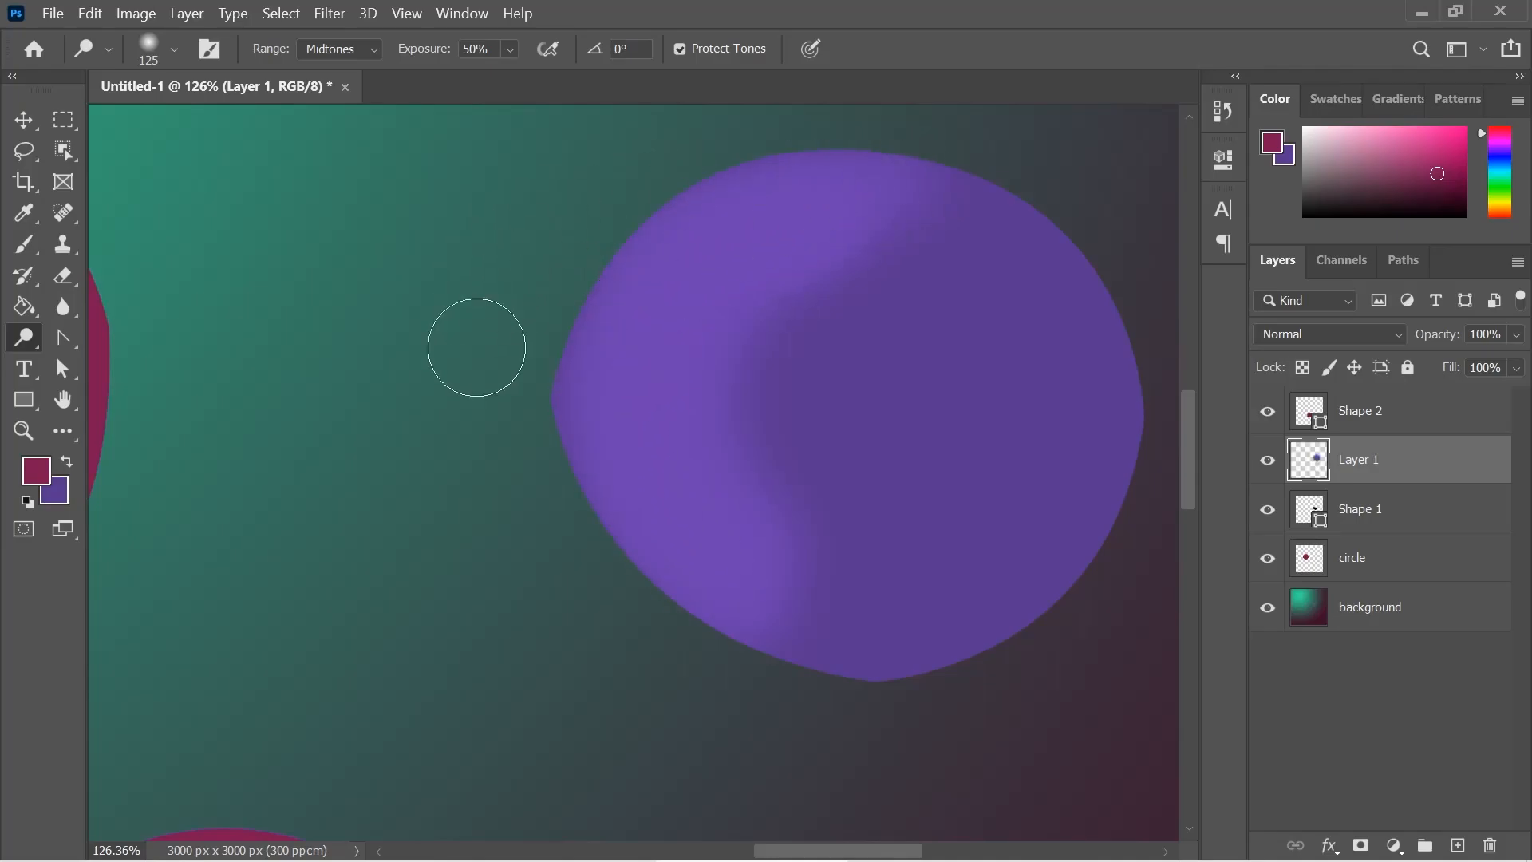
Darken the right side and lower edge of the purple shape on Layer 1 using the Burn tool with a 300 px brush
right_click(26, 339)
click(120, 353)
key(bracketright)
key(bracketright)
key(bracketright)
key(bracketright)
key(bracketright)
key(bracketright)
key(bracketright)
key(bracketright)
key(bracketright)
key(bracketright)
mouse_move(907, 616)
mouse_down()
mouse_move(1014, 594)
mouse_move(1095, 528)
mouse_move(1121, 313)
mouse_move(1070, 176)
mouse_move(1133, 329)
mouse_move(1135, 437)
mouse_move(1093, 554)
mouse_move(955, 672)
mouse_move(1041, 626)
mouse_up()
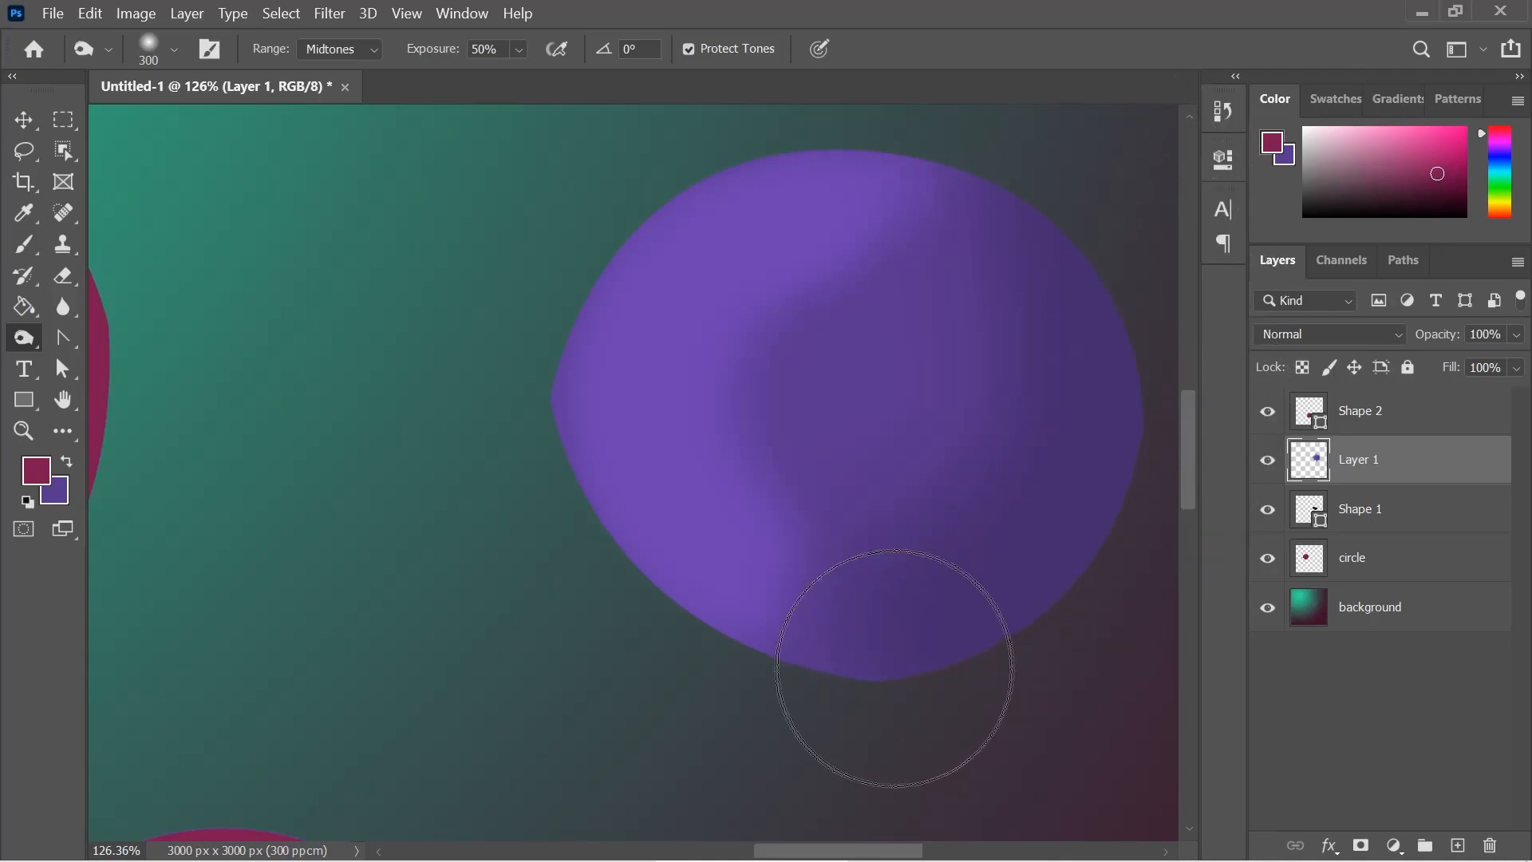
key(ctrl+z)
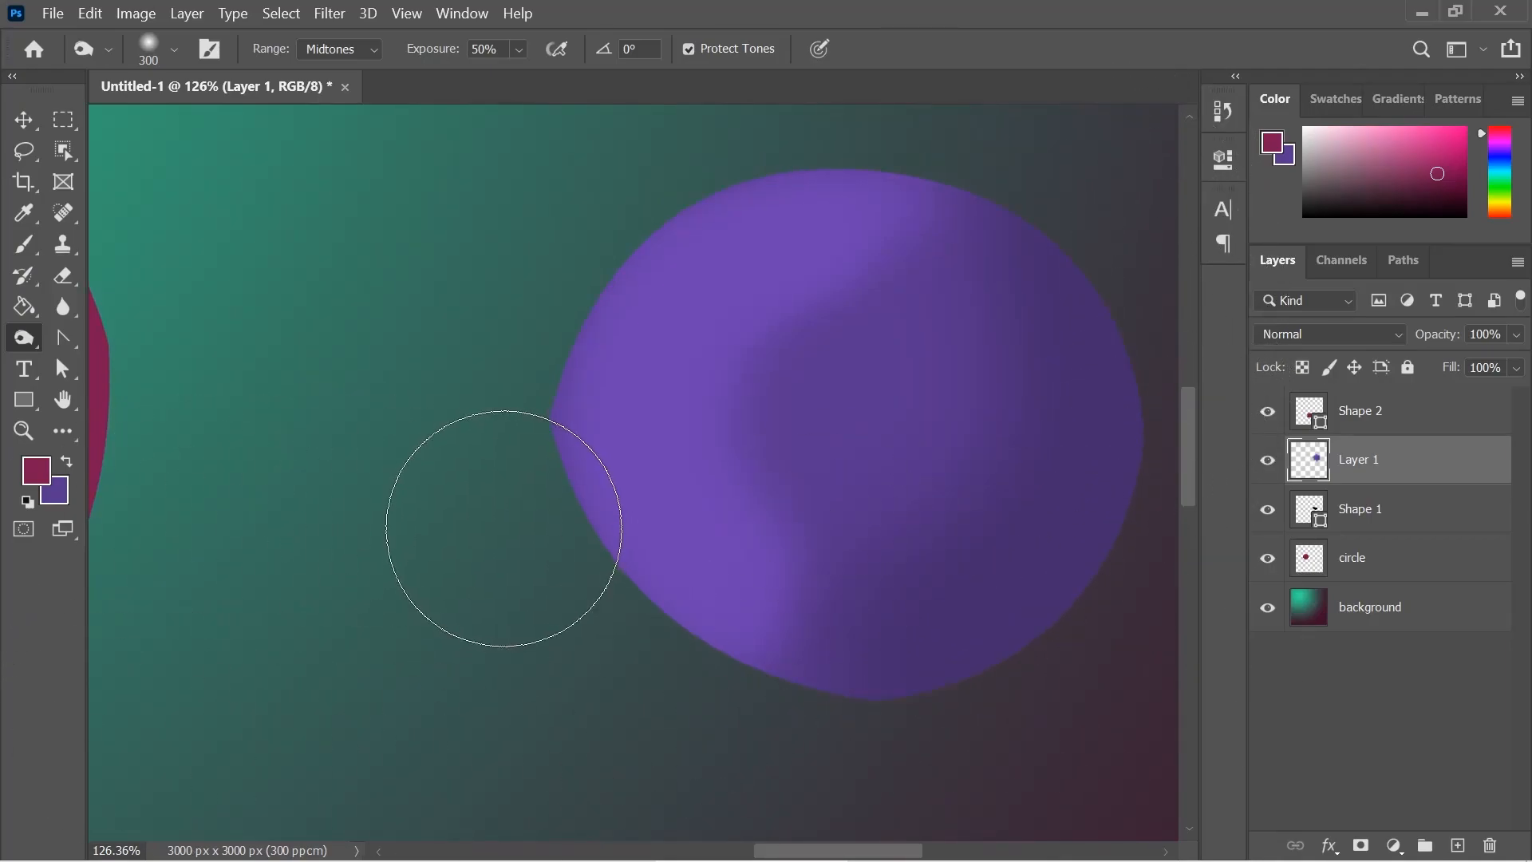
Activate the Brush tool and choose the Soft Round preset from General Brushes
click(24, 248)
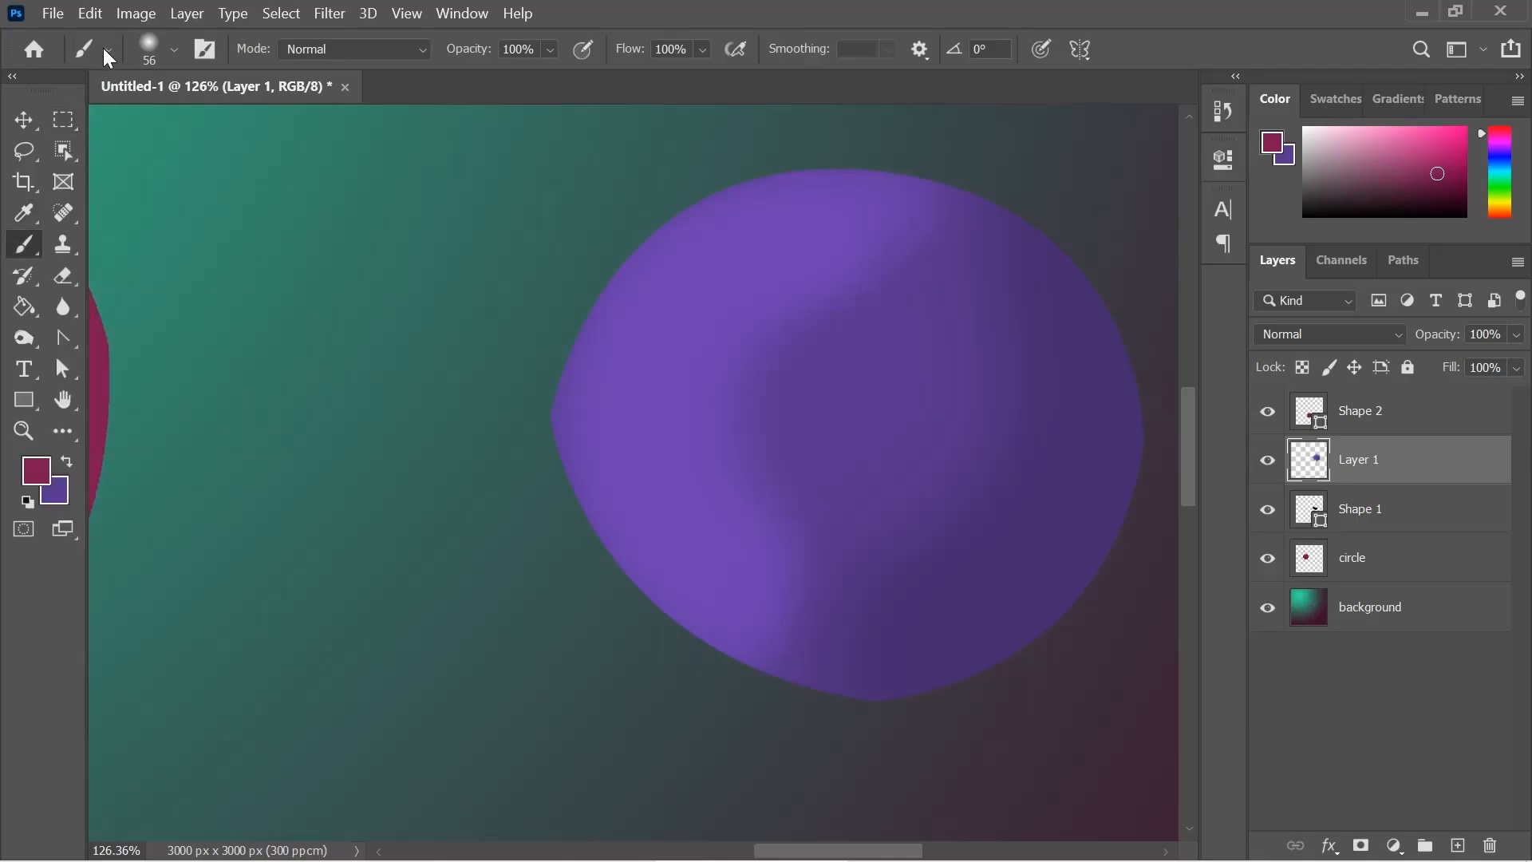
click(154, 46)
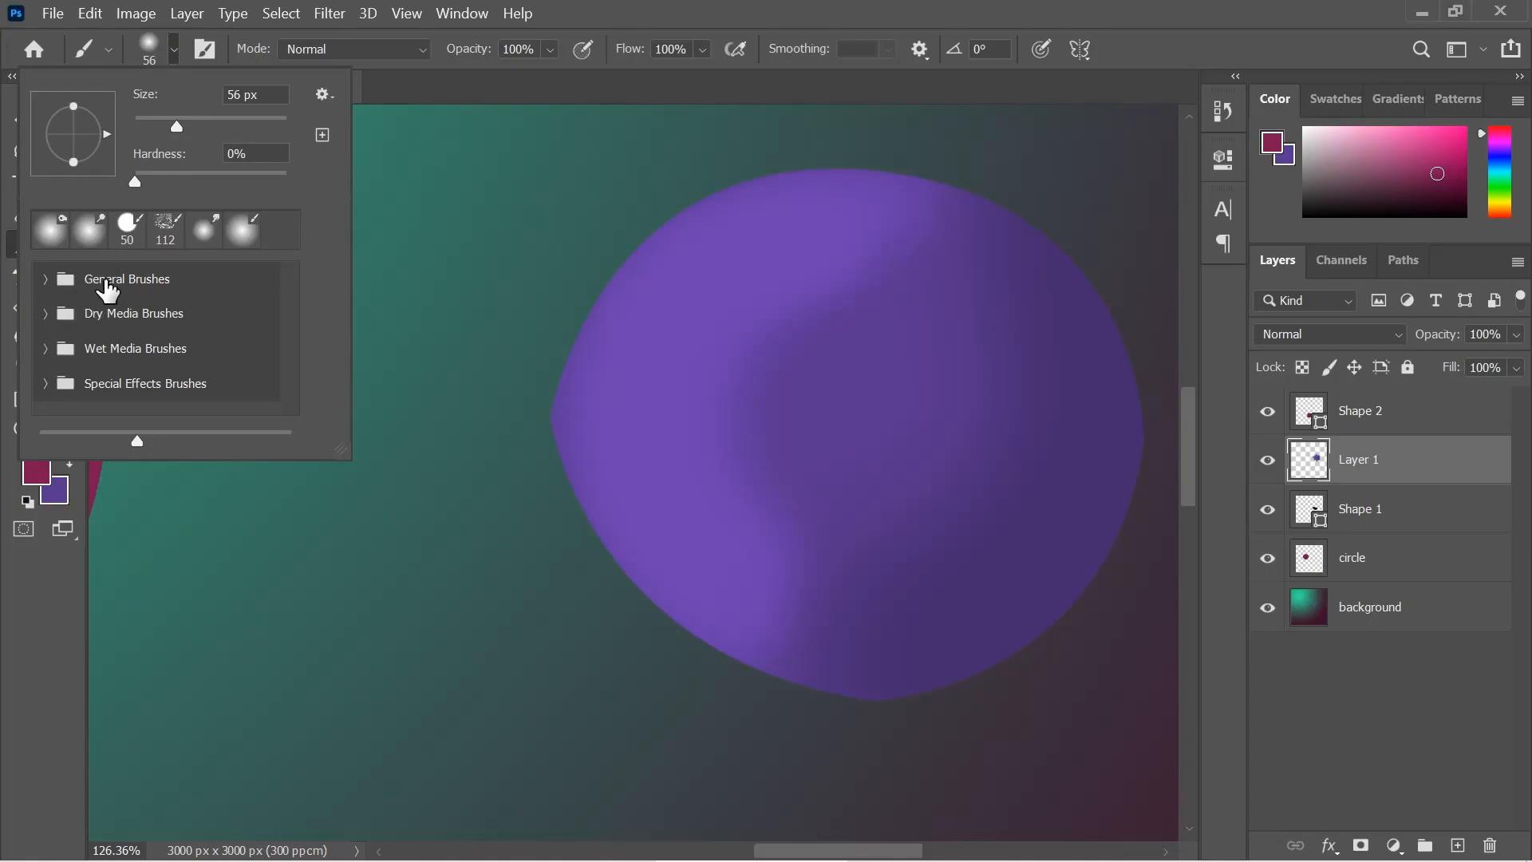
click(46, 279)
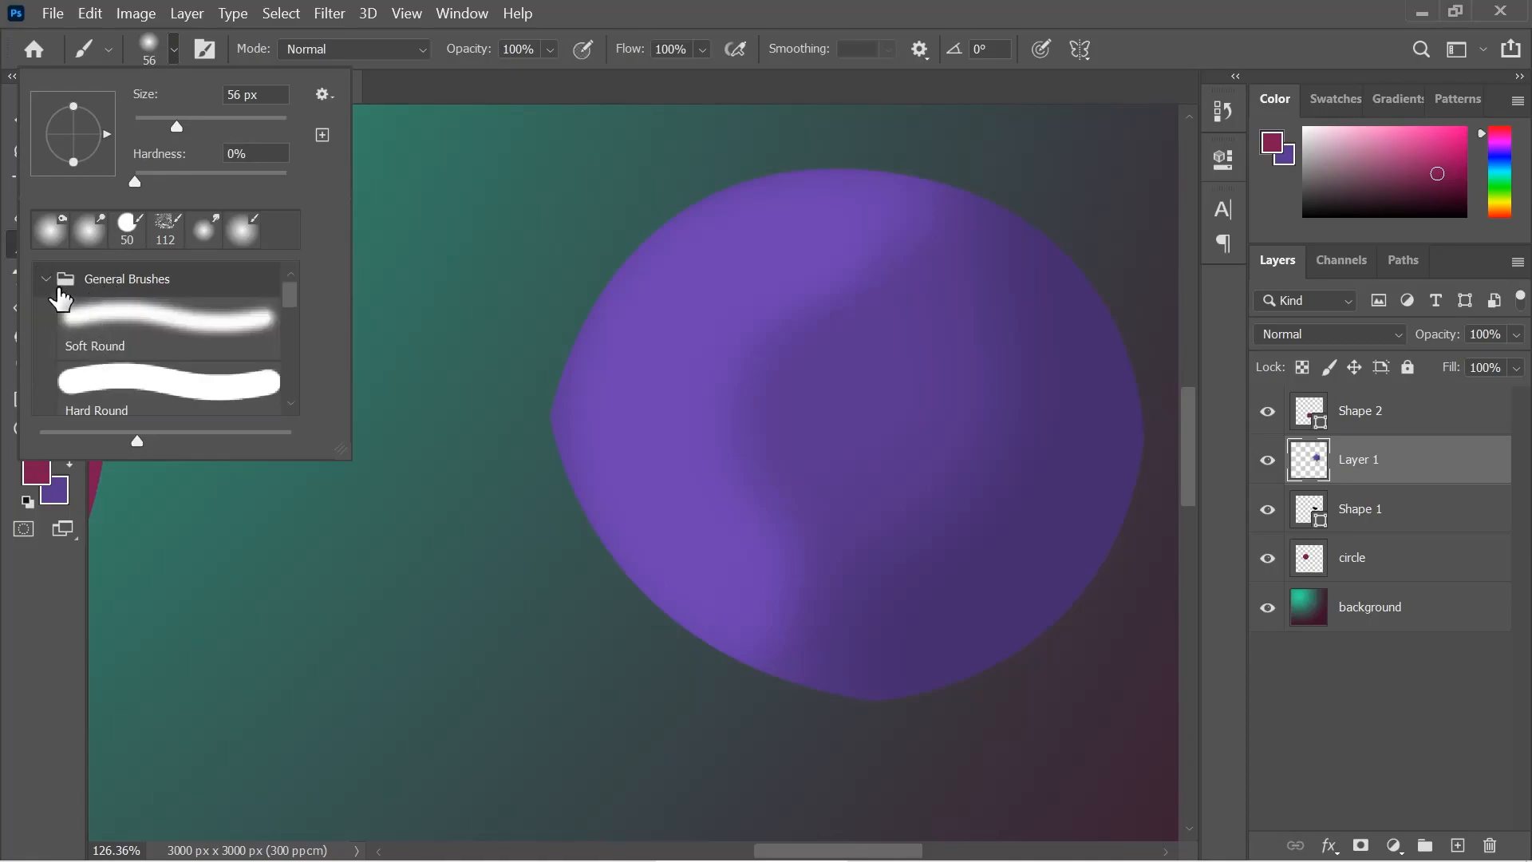
click(95, 331)
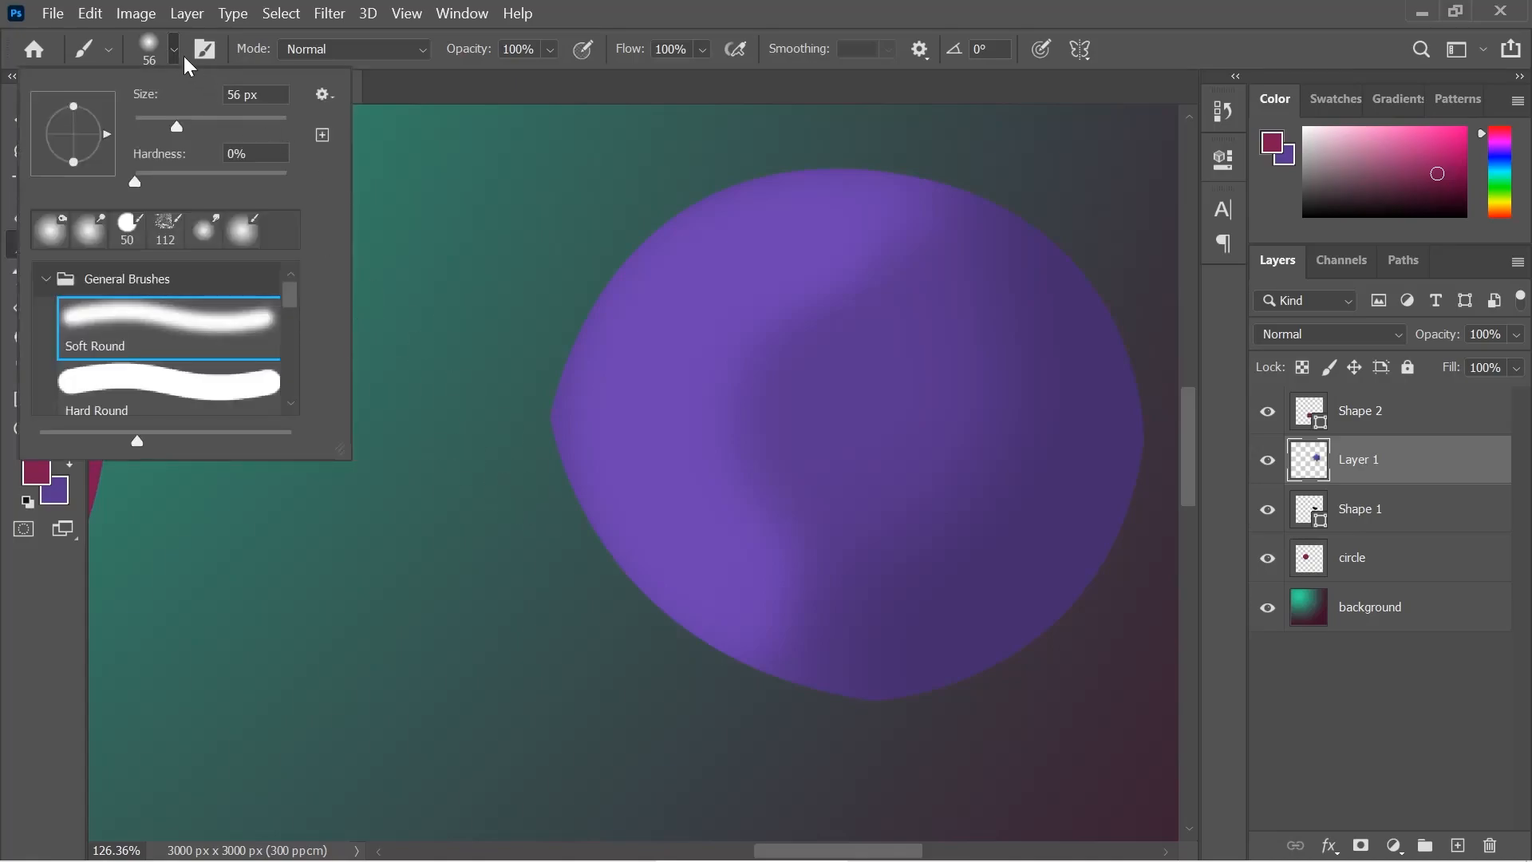
click(158, 51)
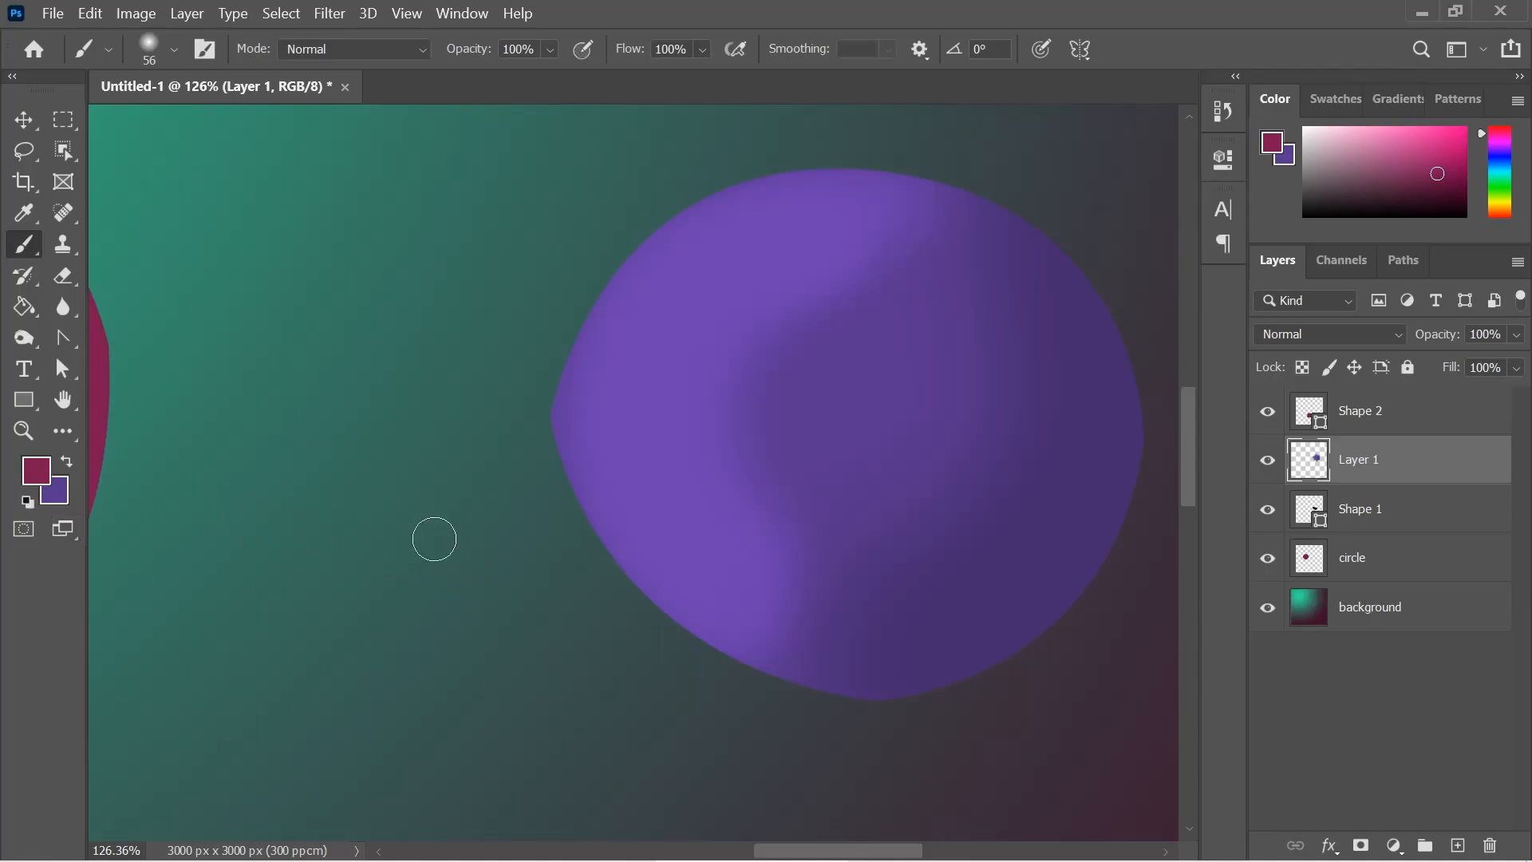
On a new layer, paint a crimson stroke beside the purple shape and a purple stroke directly beneath it, swapping the foreground and background colors
click(1457, 845)
drag(236, 503, 530, 530)
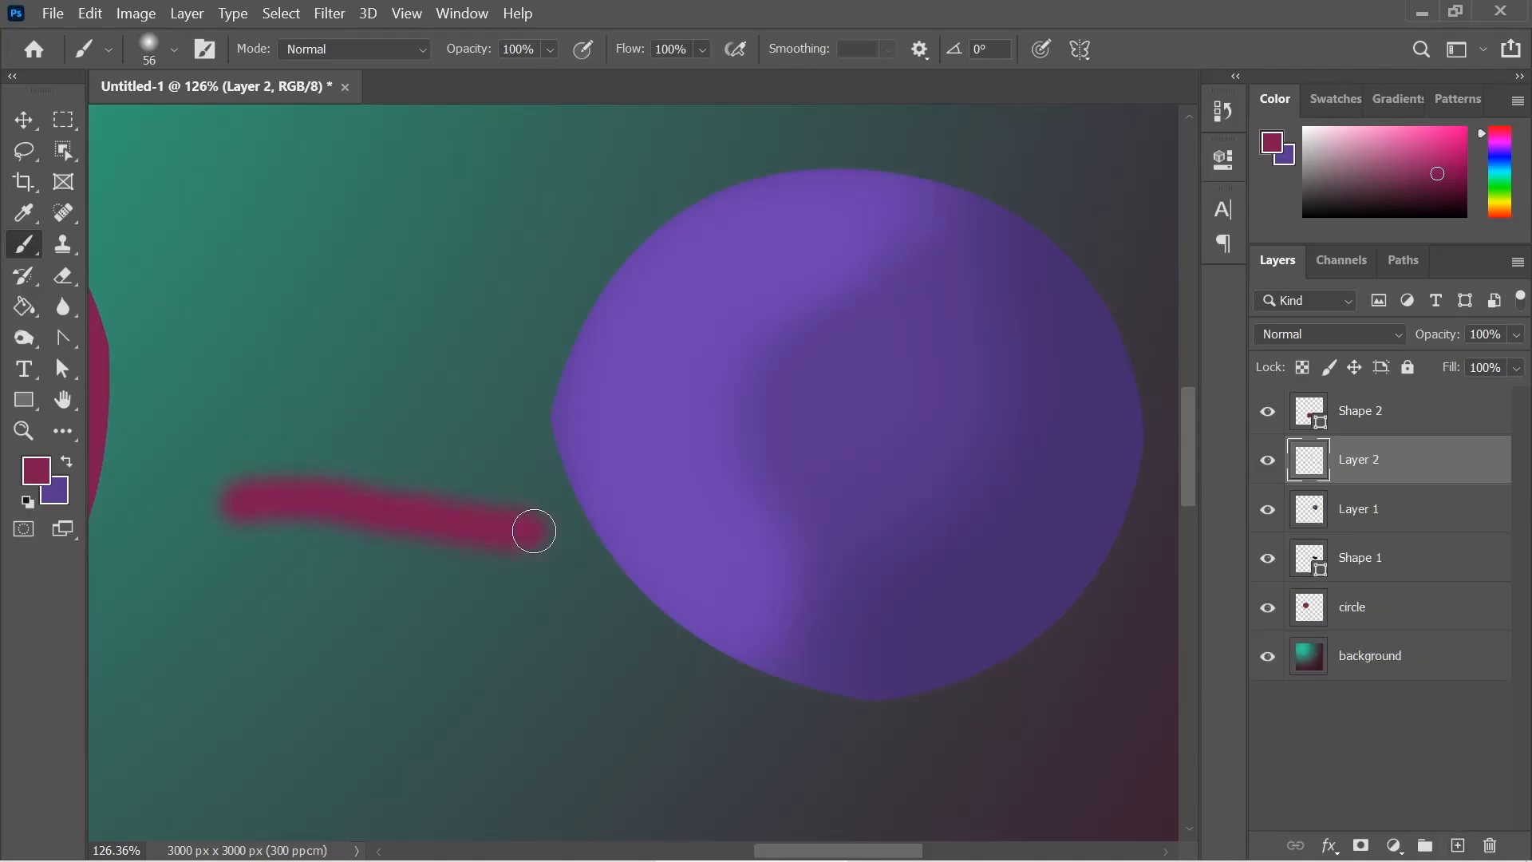
key(x)
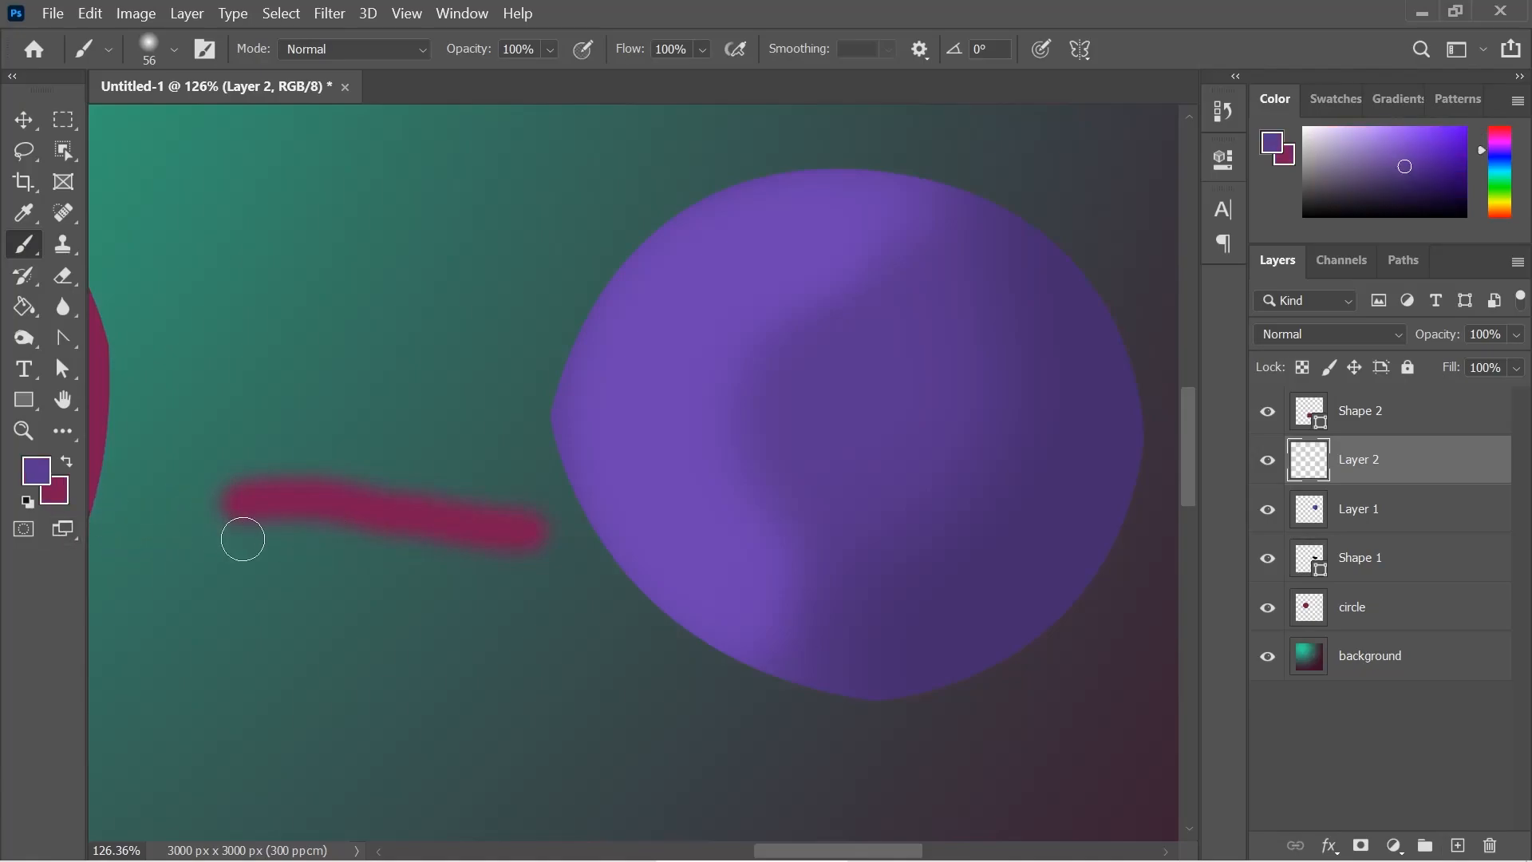
drag(241, 540, 526, 570)
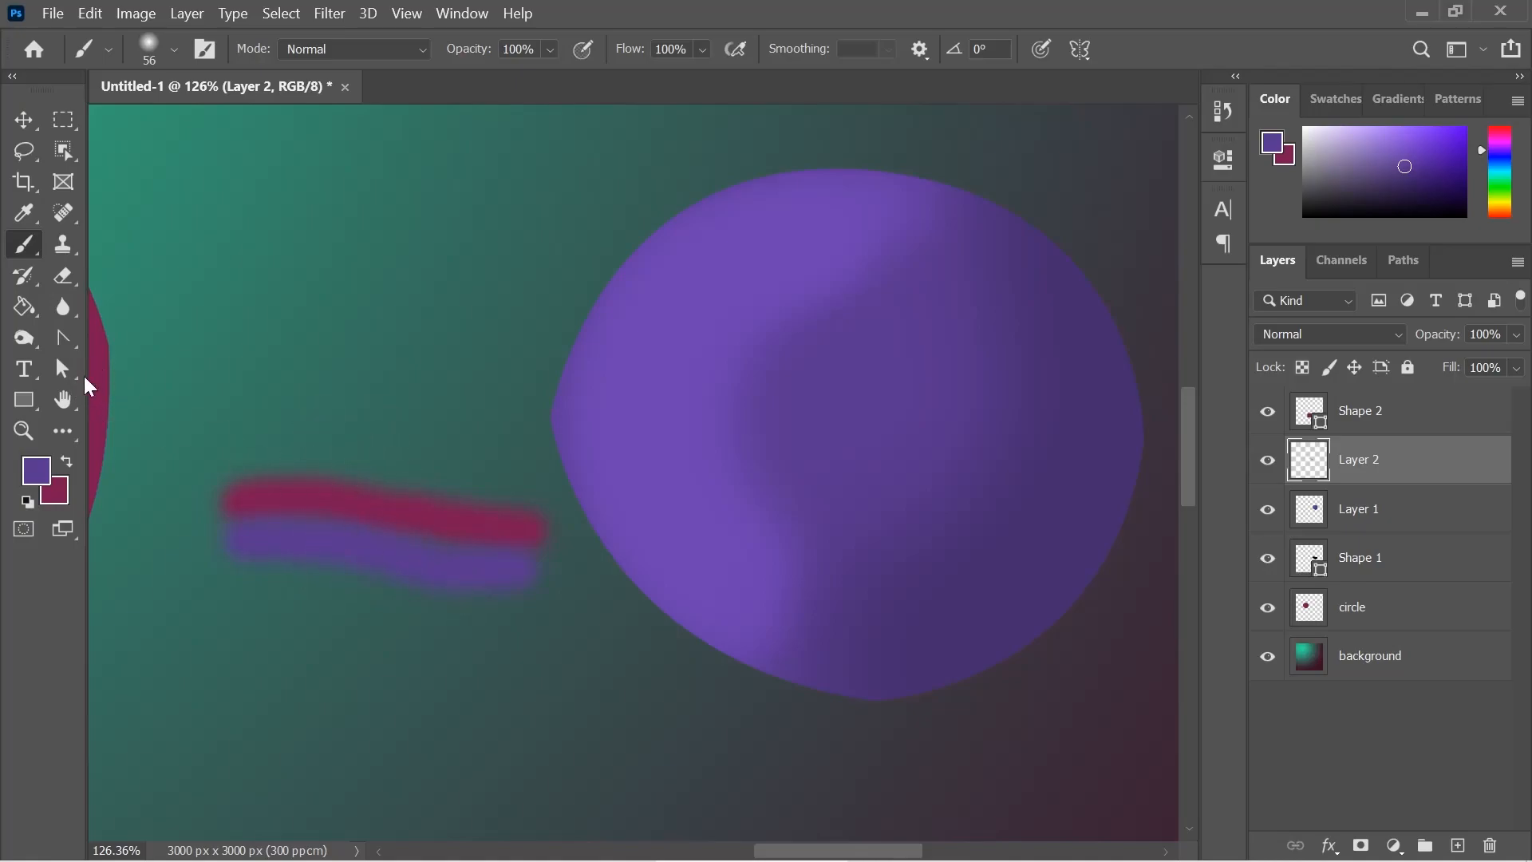
Smear the crimson and purple strokes up and down into a zigzag with the Smudge tool, after adjusting its brush size
click(63, 309)
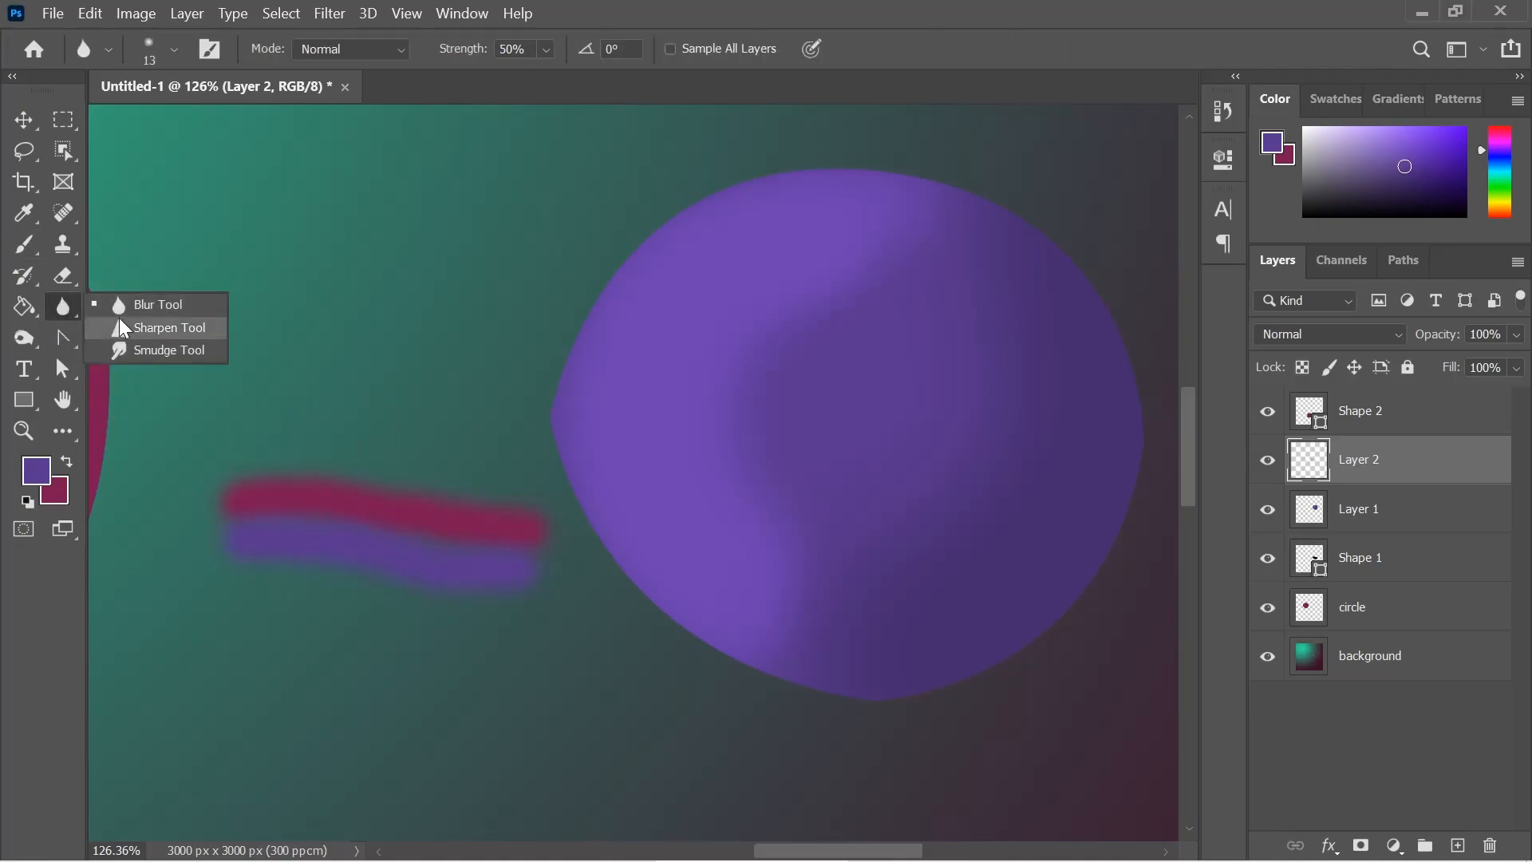
click(147, 351)
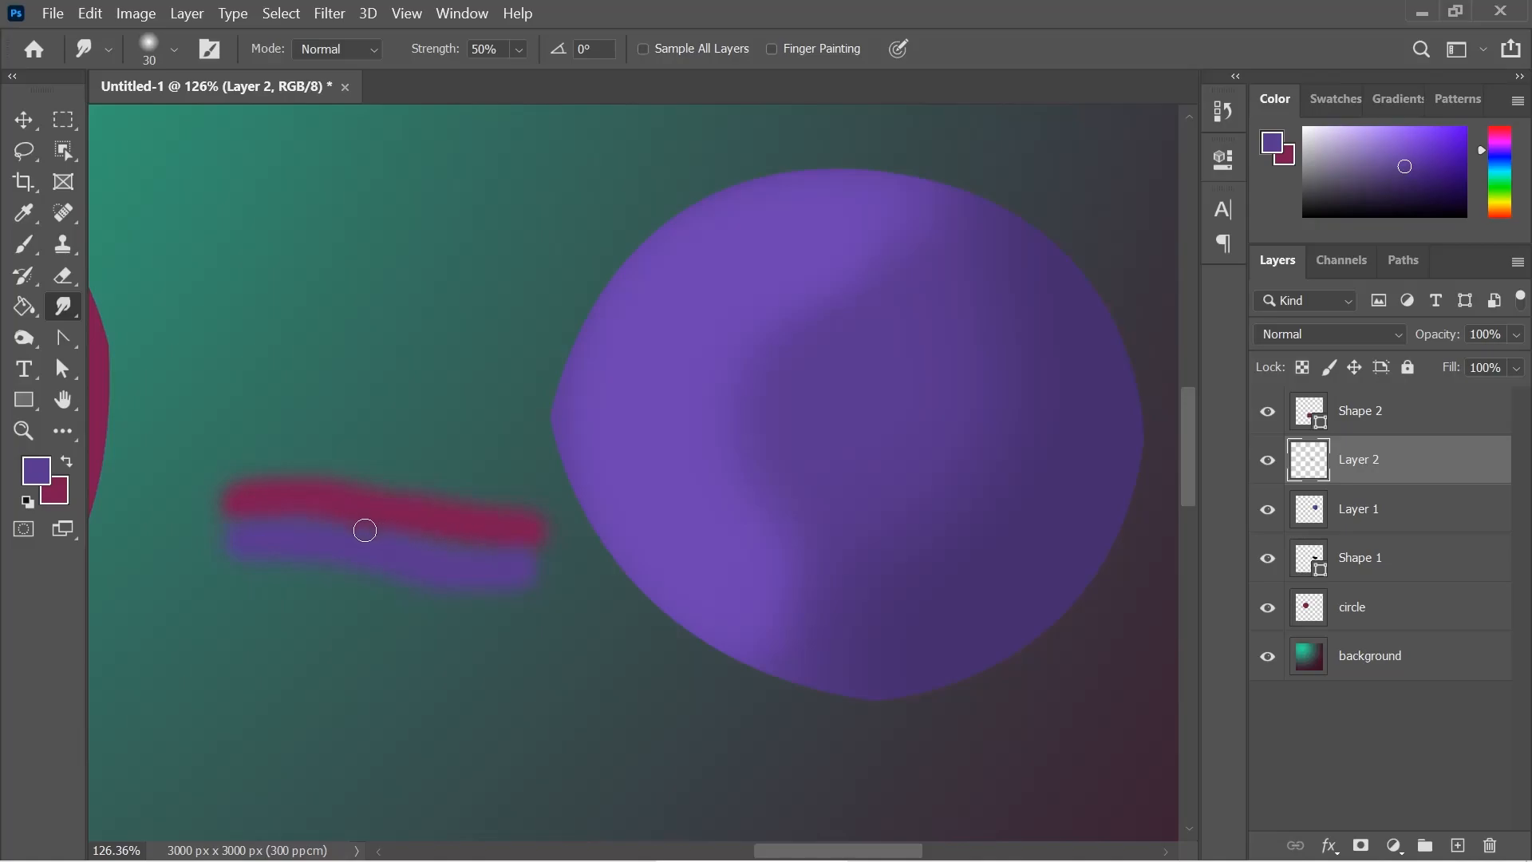
key(bracketleft)
key(bracketleft)
key(bracketleft)
key(bracketright)
key(bracketright)
mouse_move(256, 452)
mouse_down()
mouse_move(293, 609)
mouse_move(323, 448)
mouse_move(349, 605)
mouse_move(398, 460)
mouse_move(424, 624)
mouse_move(484, 459)
mouse_move(509, 625)
mouse_up()
Paint a curved purple stroke below the smudged ones with the KYLE Bonus Chunky Charcoal preset from Dry Media Brushes at 112 px
click(26, 247)
click(169, 50)
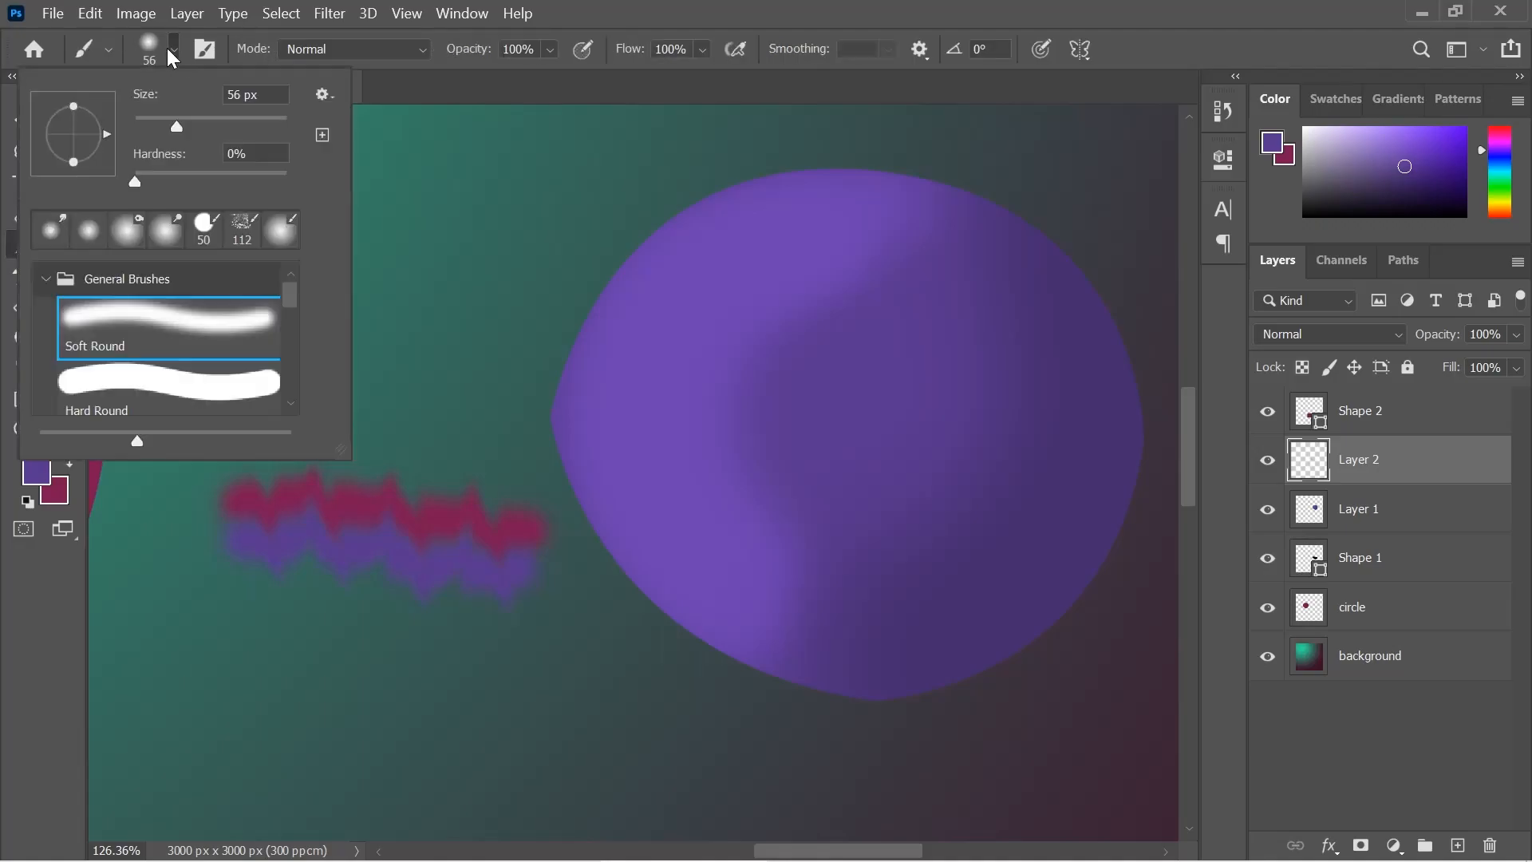
scroll(97, 322, down, 2)
scroll(98, 321, down, 5)
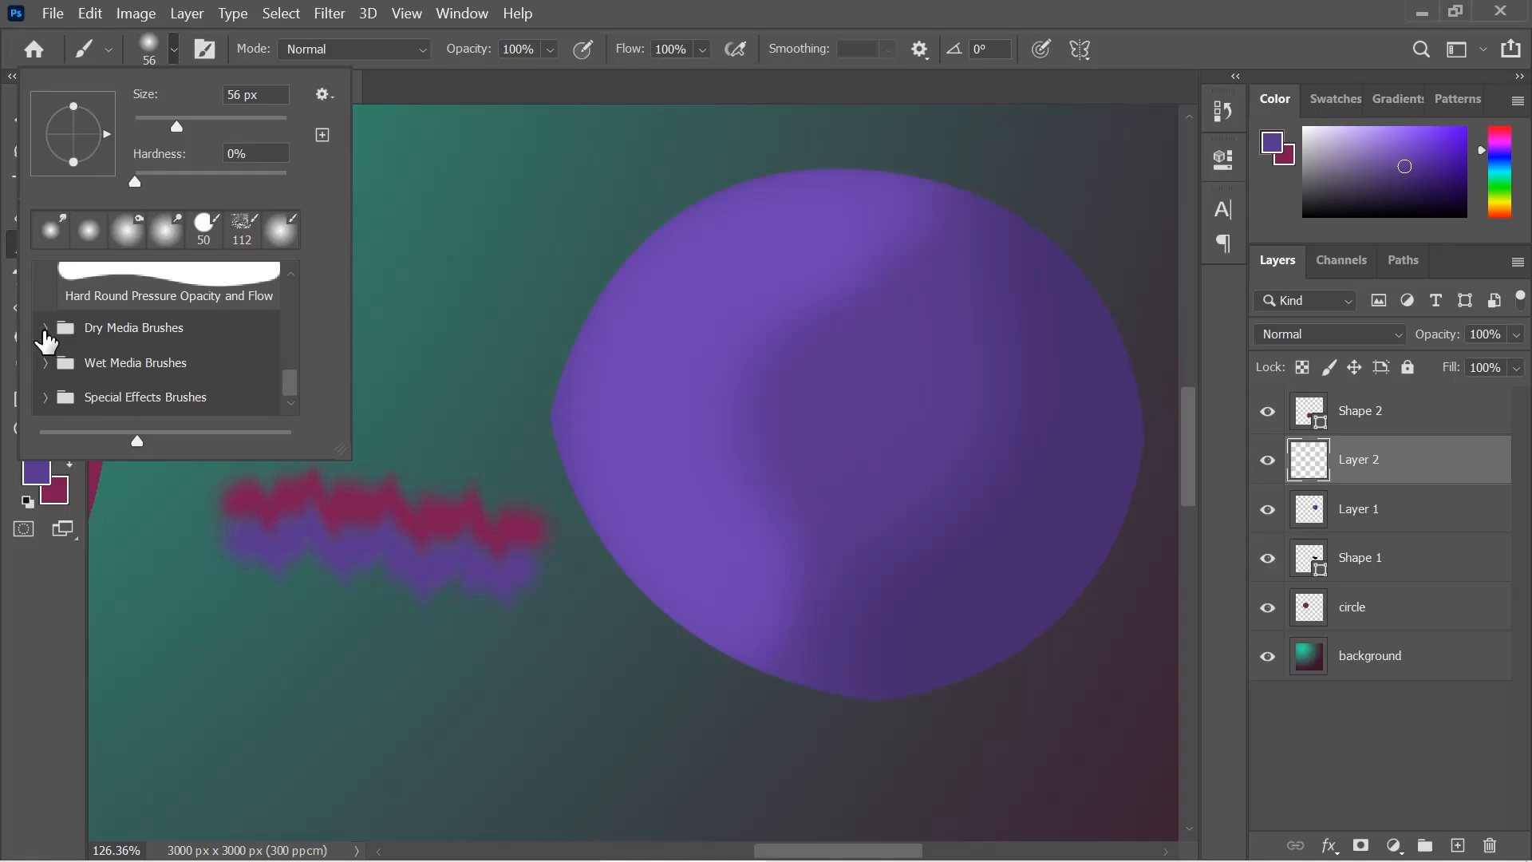
click(46, 331)
scroll(112, 363, down, 4)
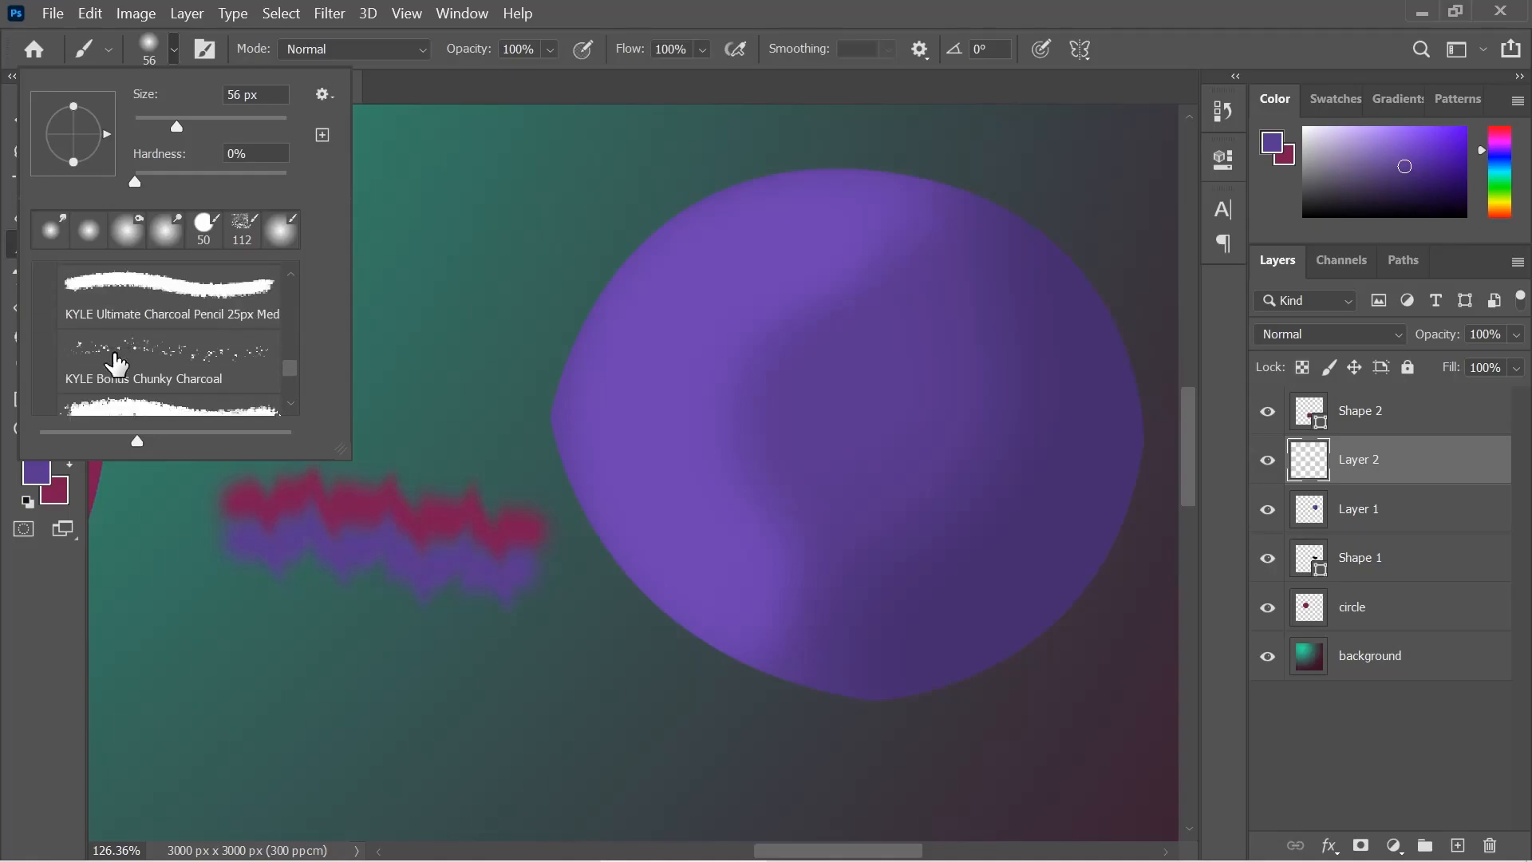
click(159, 368)
click(217, 631)
mouse_move(214, 651)
mouse_down()
mouse_move(588, 734)
mouse_move(668, 728)
mouse_move(722, 702)
mouse_up()
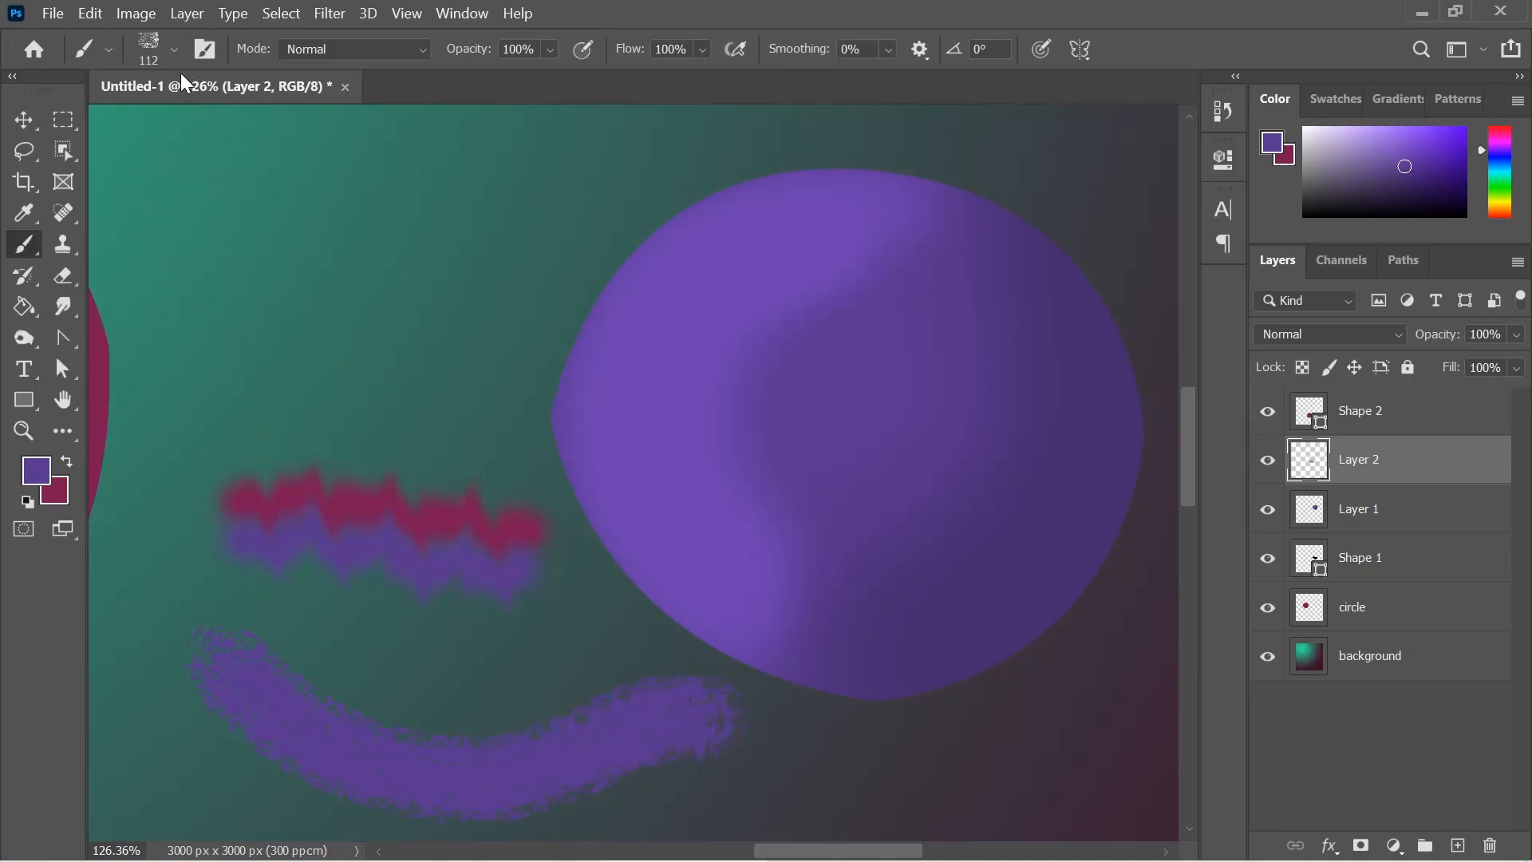
Paint a looping purple stroke above the smudged ones with a 50 px dotted halftone brush from Special Effects Brushes
click(174, 49)
scroll(132, 319, down, 3)
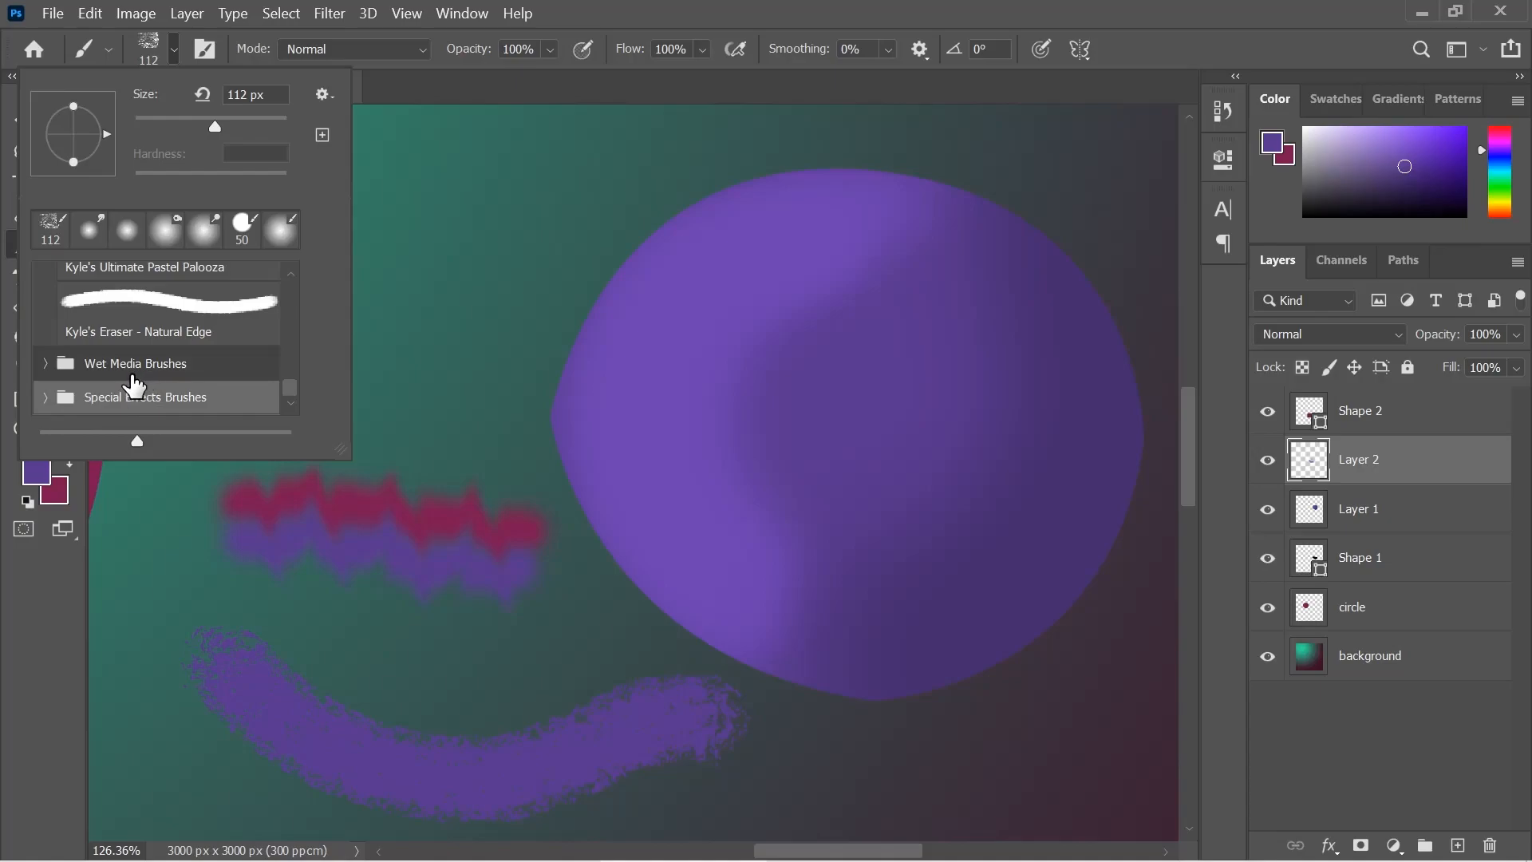
click(44, 397)
scroll(111, 371, down, 3)
scroll(118, 371, down, 6)
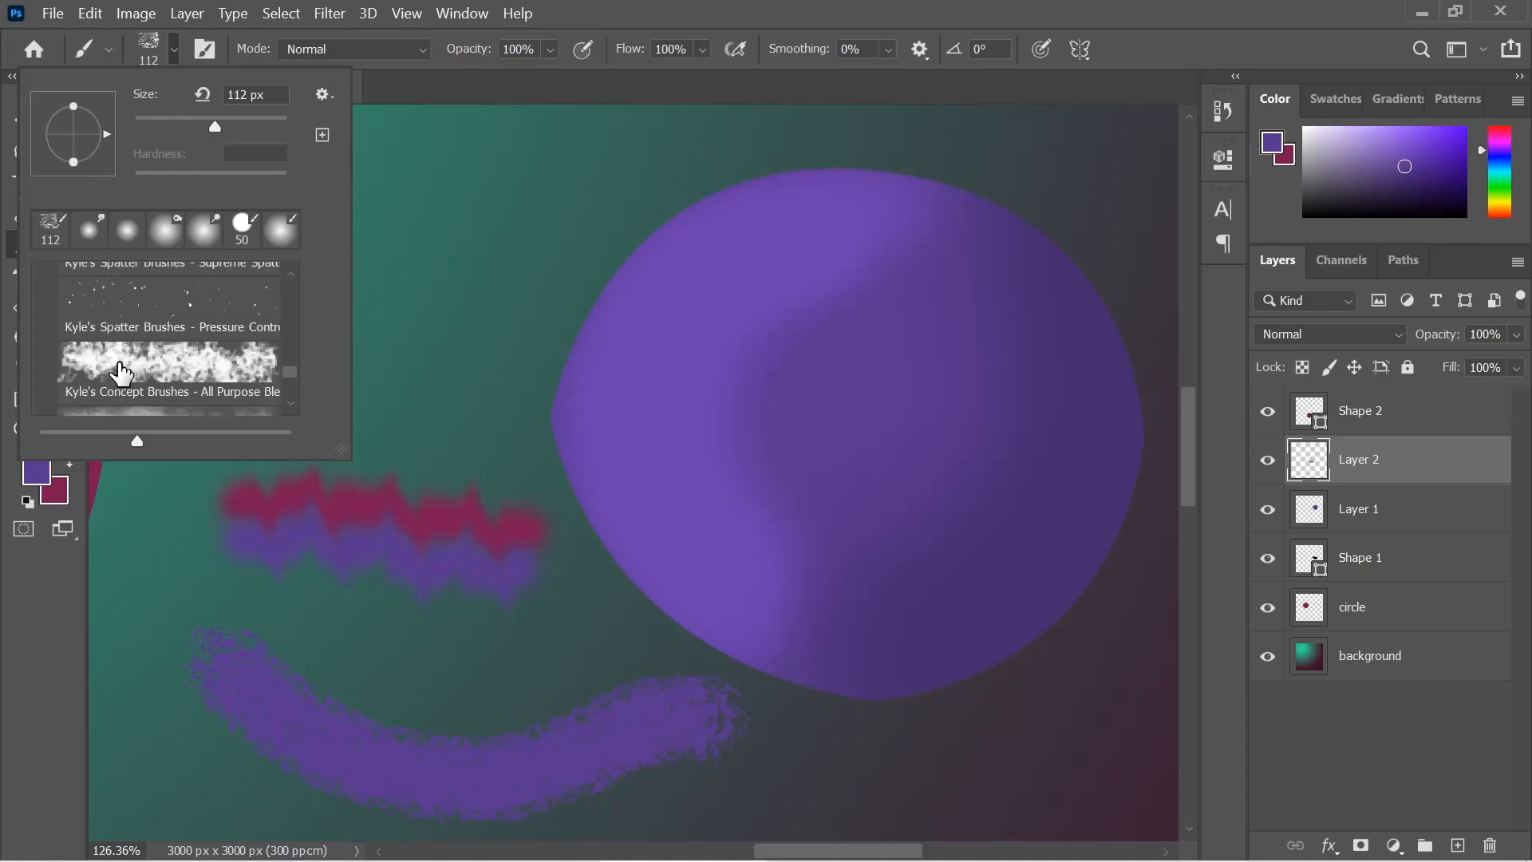
click(162, 317)
mouse_move(468, 209)
mouse_down()
mouse_move(528, 266)
mouse_move(318, 292)
mouse_move(242, 360)
mouse_move(276, 395)
mouse_move(347, 344)
mouse_move(308, 209)
mouse_move(319, 160)
mouse_up()
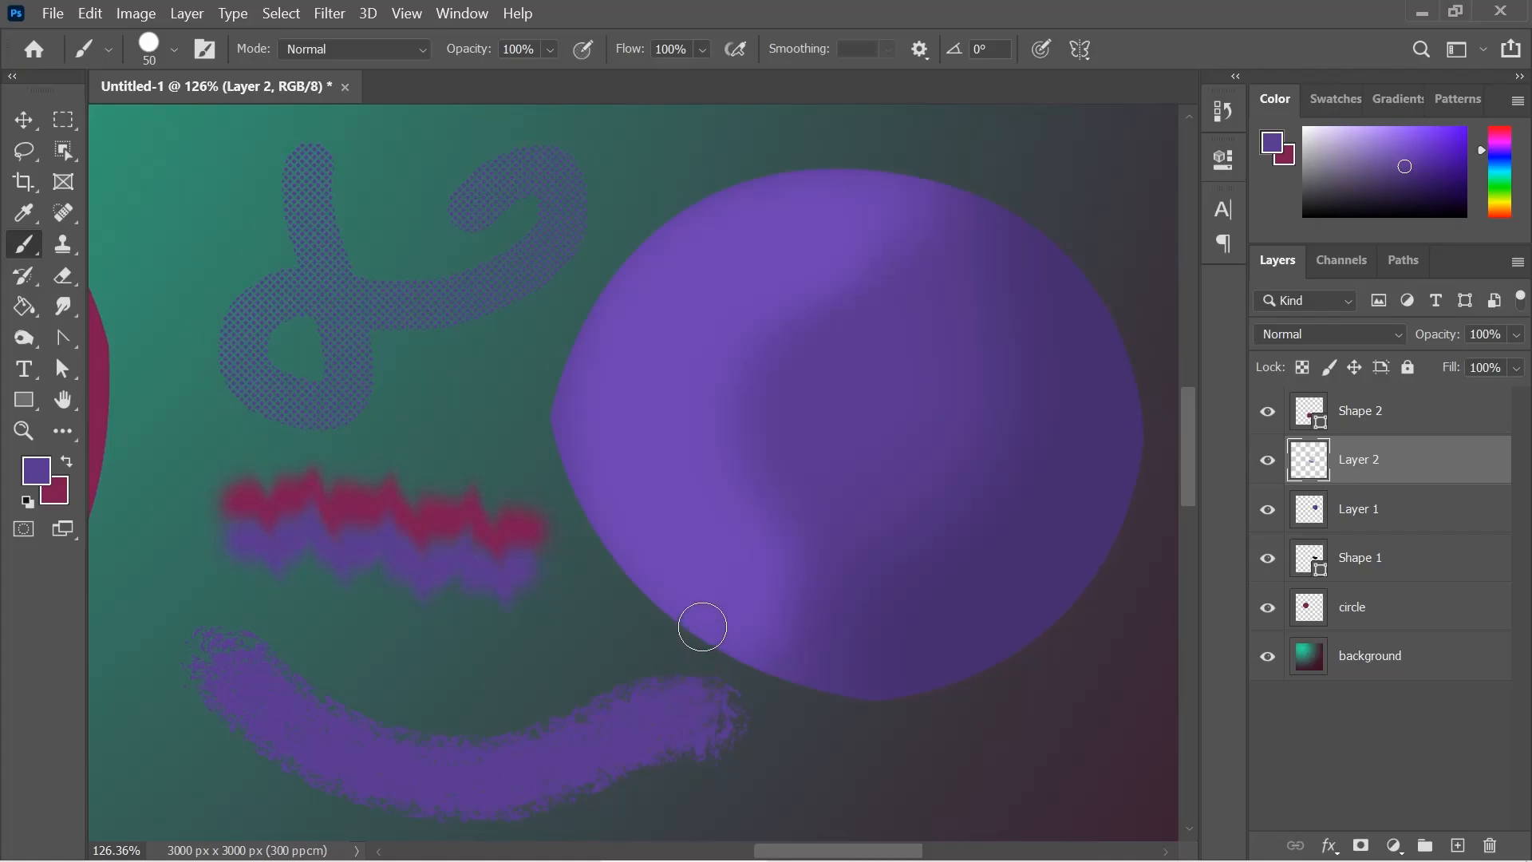
Pan across the canvas with the Hand tool to examine the painted strokes and the crimson shapes
click(70, 396)
drag(462, 519, 784, 798)
drag(583, 111, 495, 215)
mouse_move(92, 708)
mouse_down()
mouse_move(366, 469)
mouse_move(324, 195)
mouse_up()
mouse_move(765, 375)
mouse_down()
mouse_move(479, 370)
mouse_move(399, 347)
mouse_up()
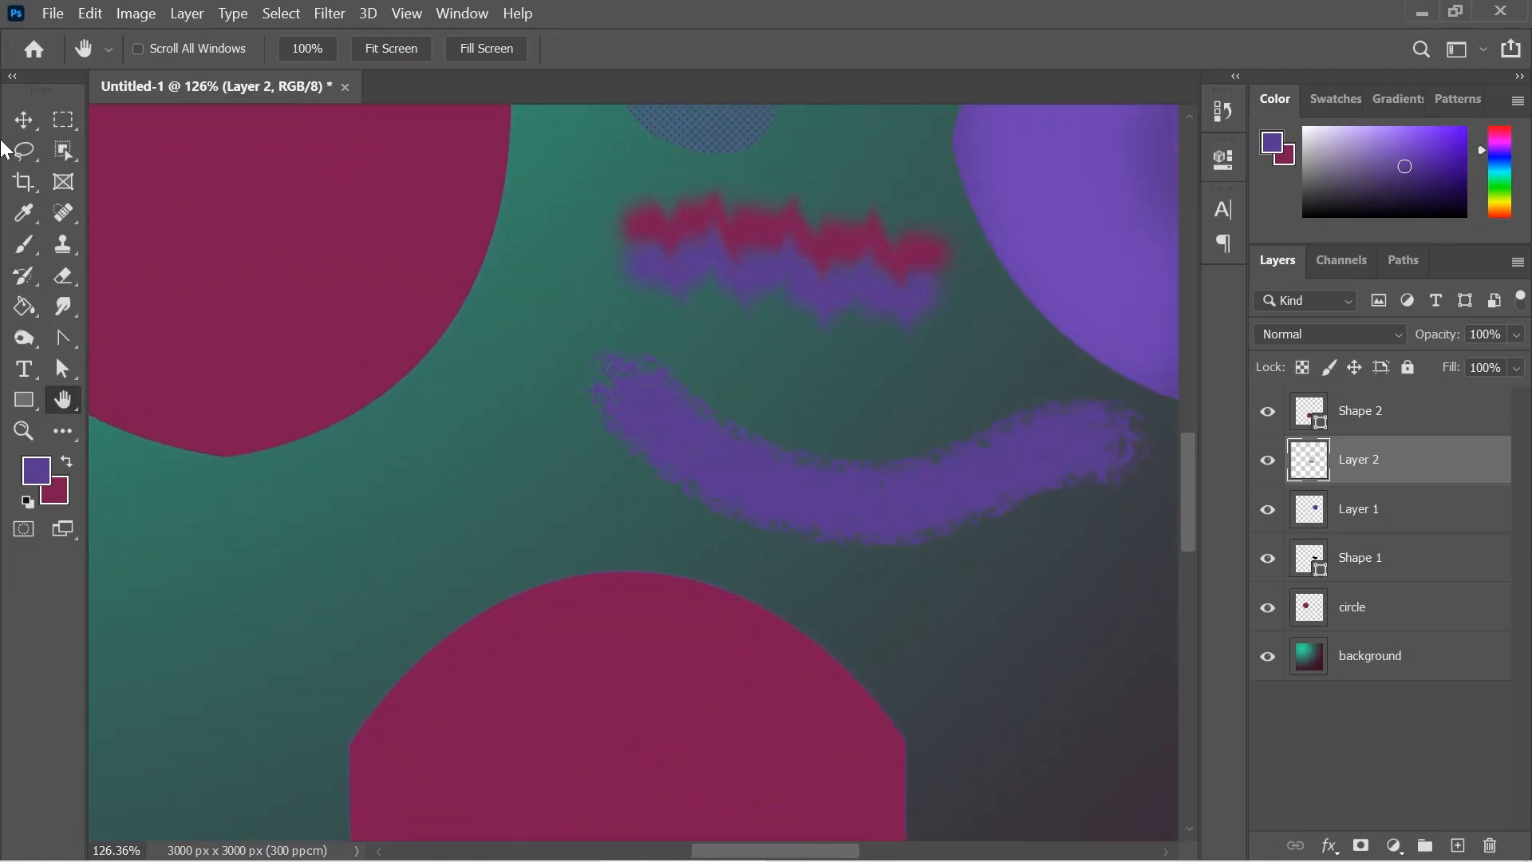
With the Move tool active, temporarily pan the canvas to examine the whole purple shape beside the painted strokes
click(21, 124)
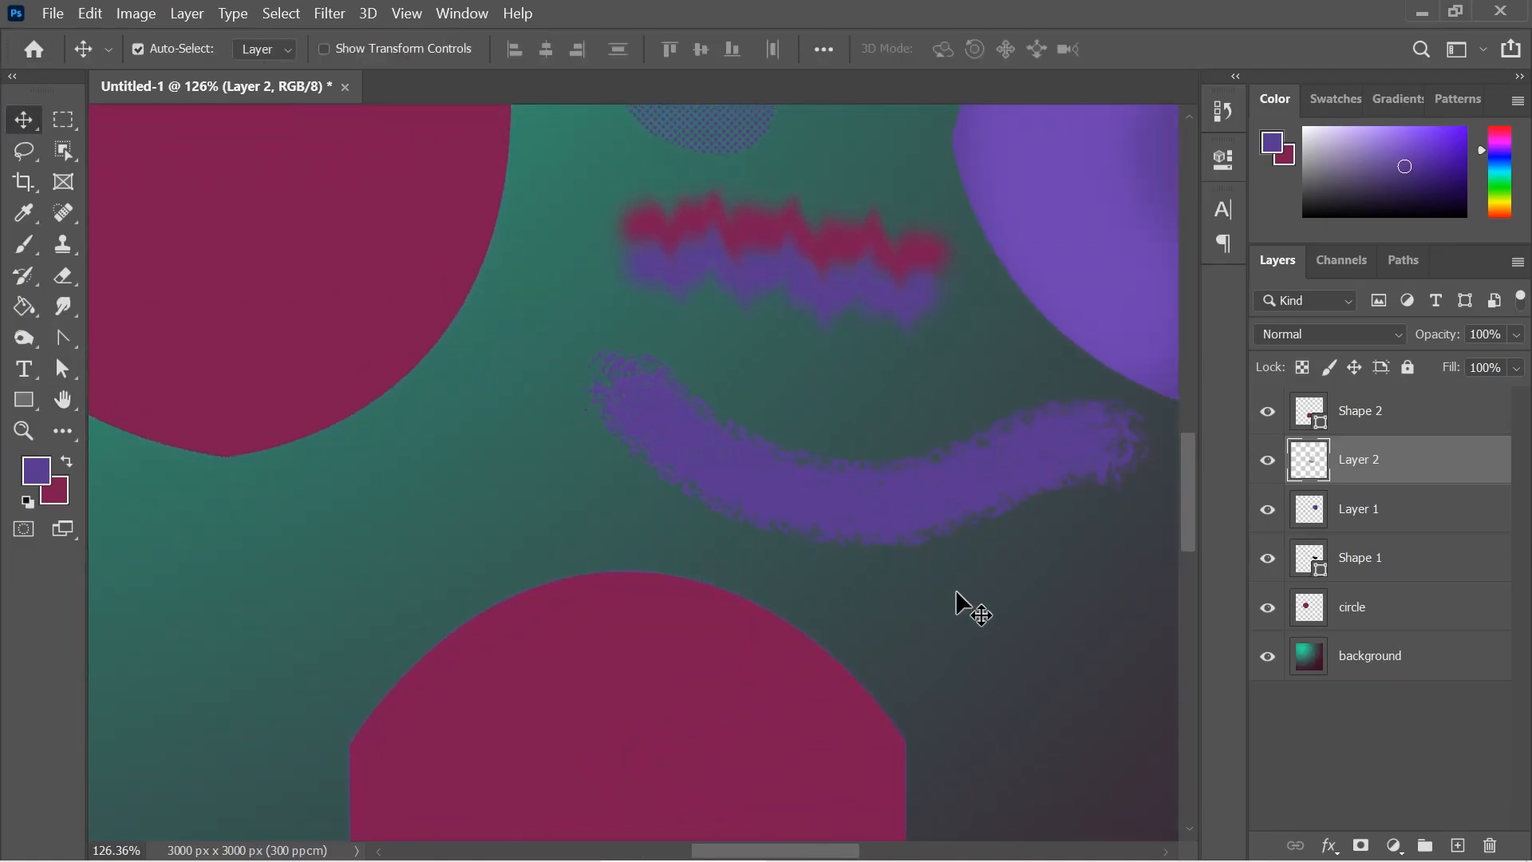
key(space)
drag(892, 314, 569, 546)
drag(720, 375, 232, 188)
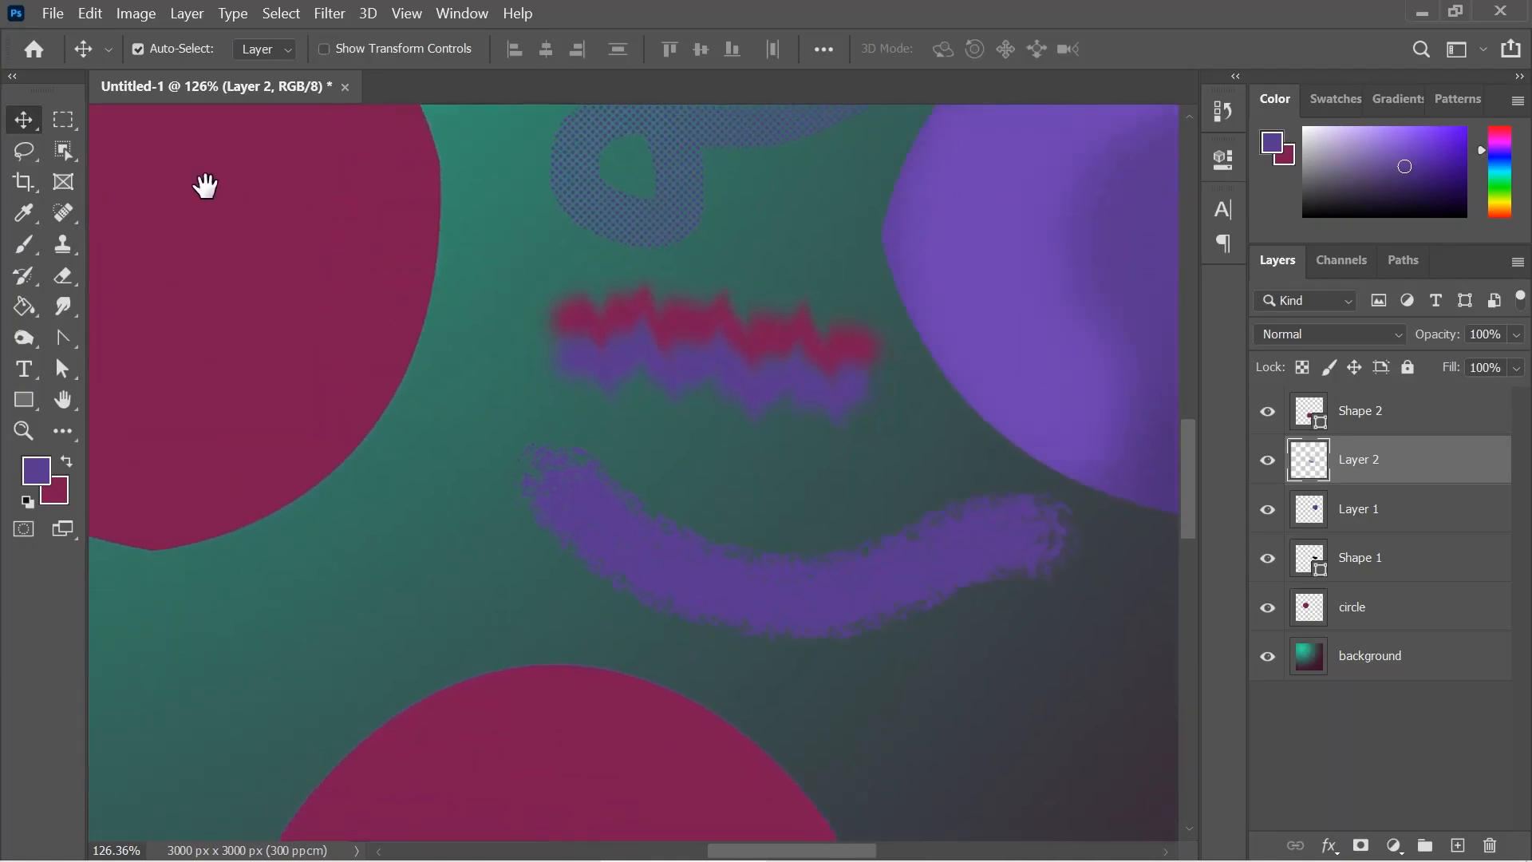
drag(710, 183, 367, 199)
drag(479, 334, 359, 482)
click(359, 485)
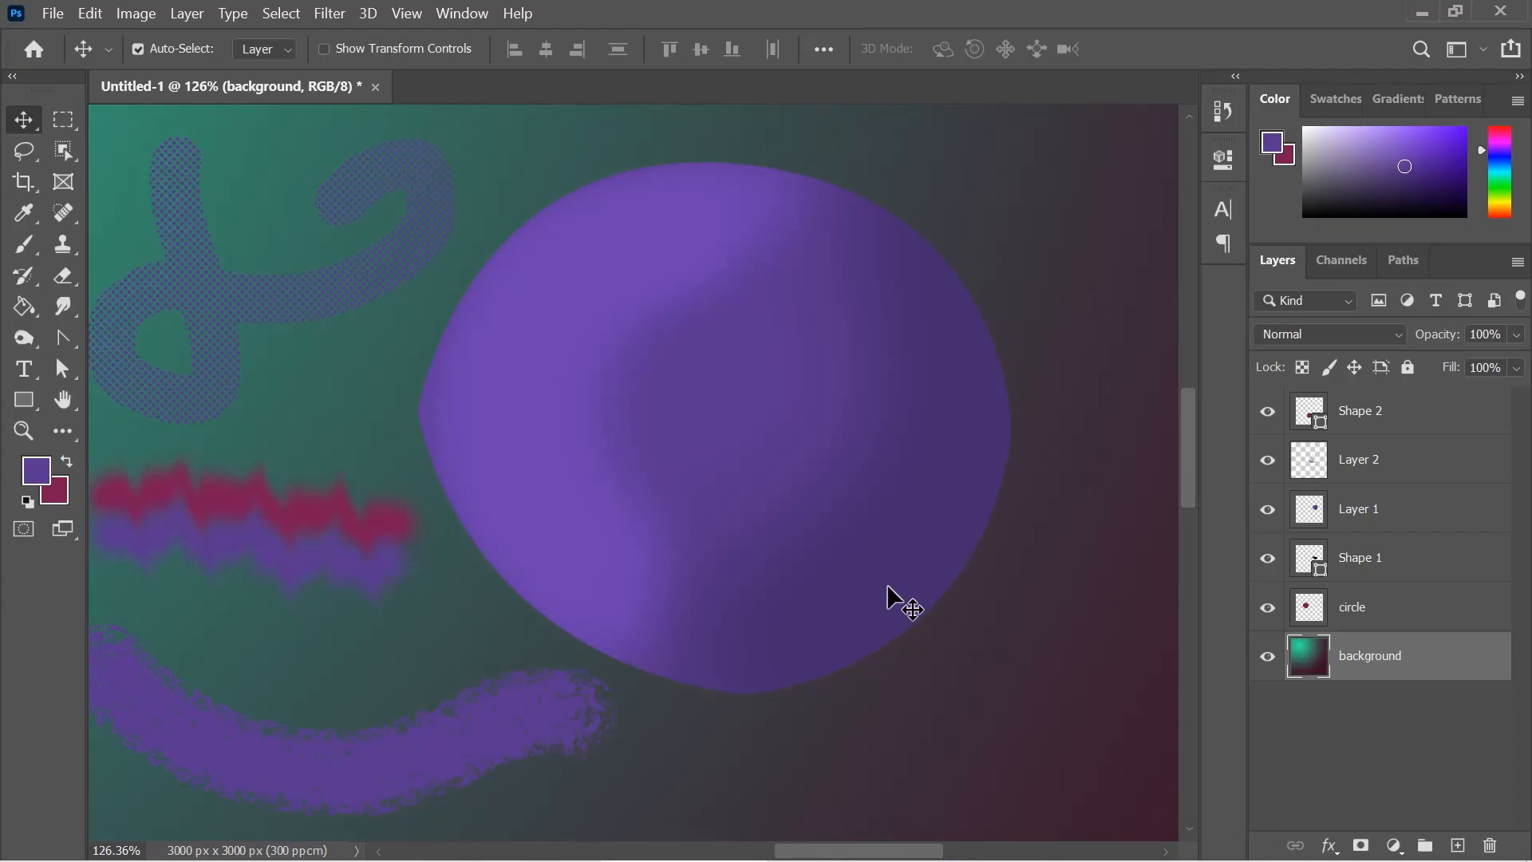
Save the document on the computer as basics1 in Photoshop format with Maximize Compatibility on
click(53, 13)
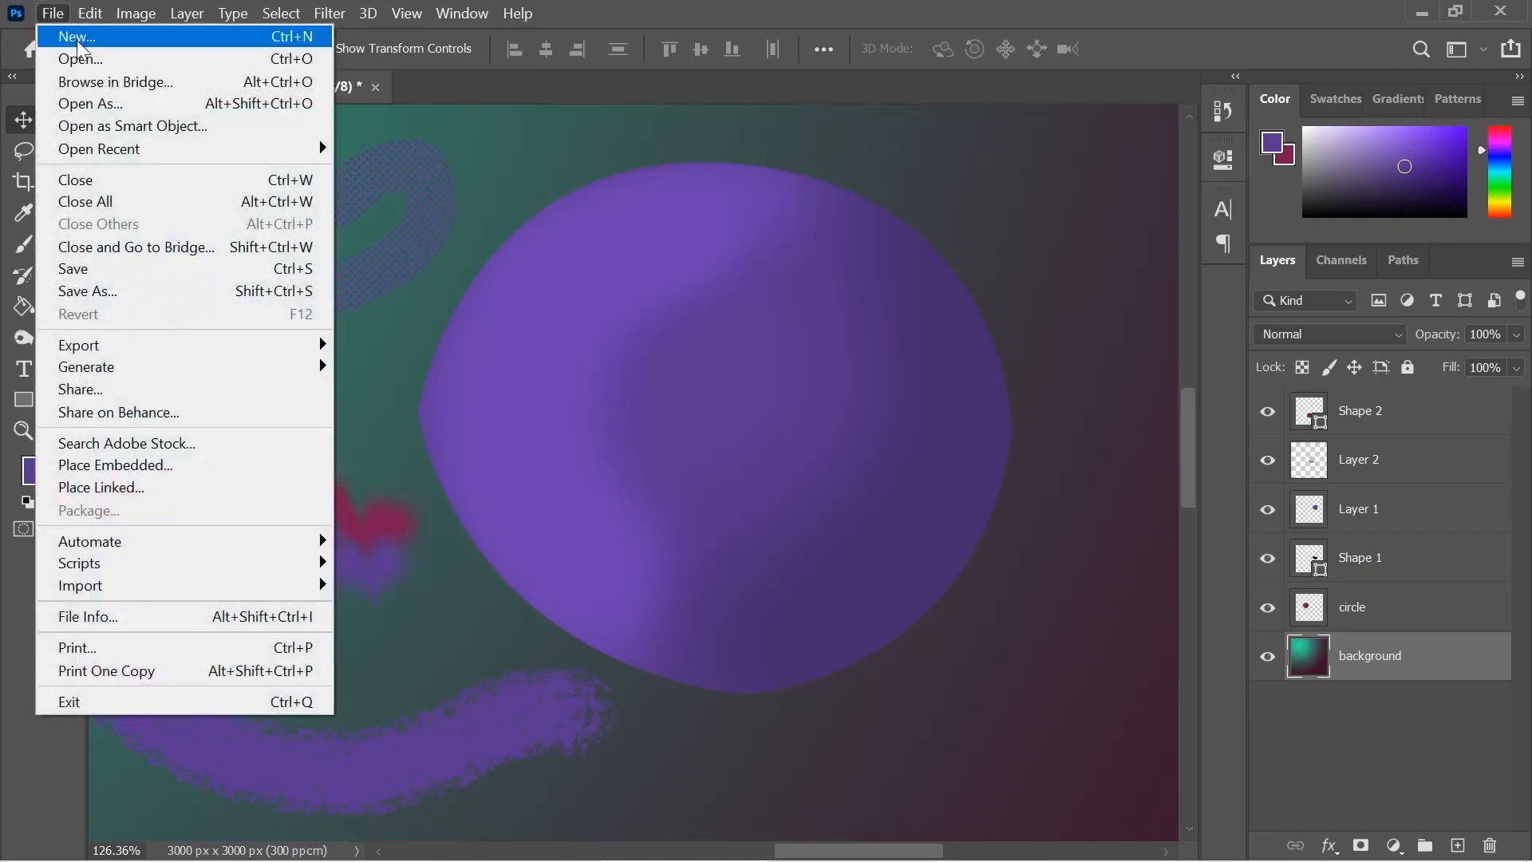
click(74, 269)
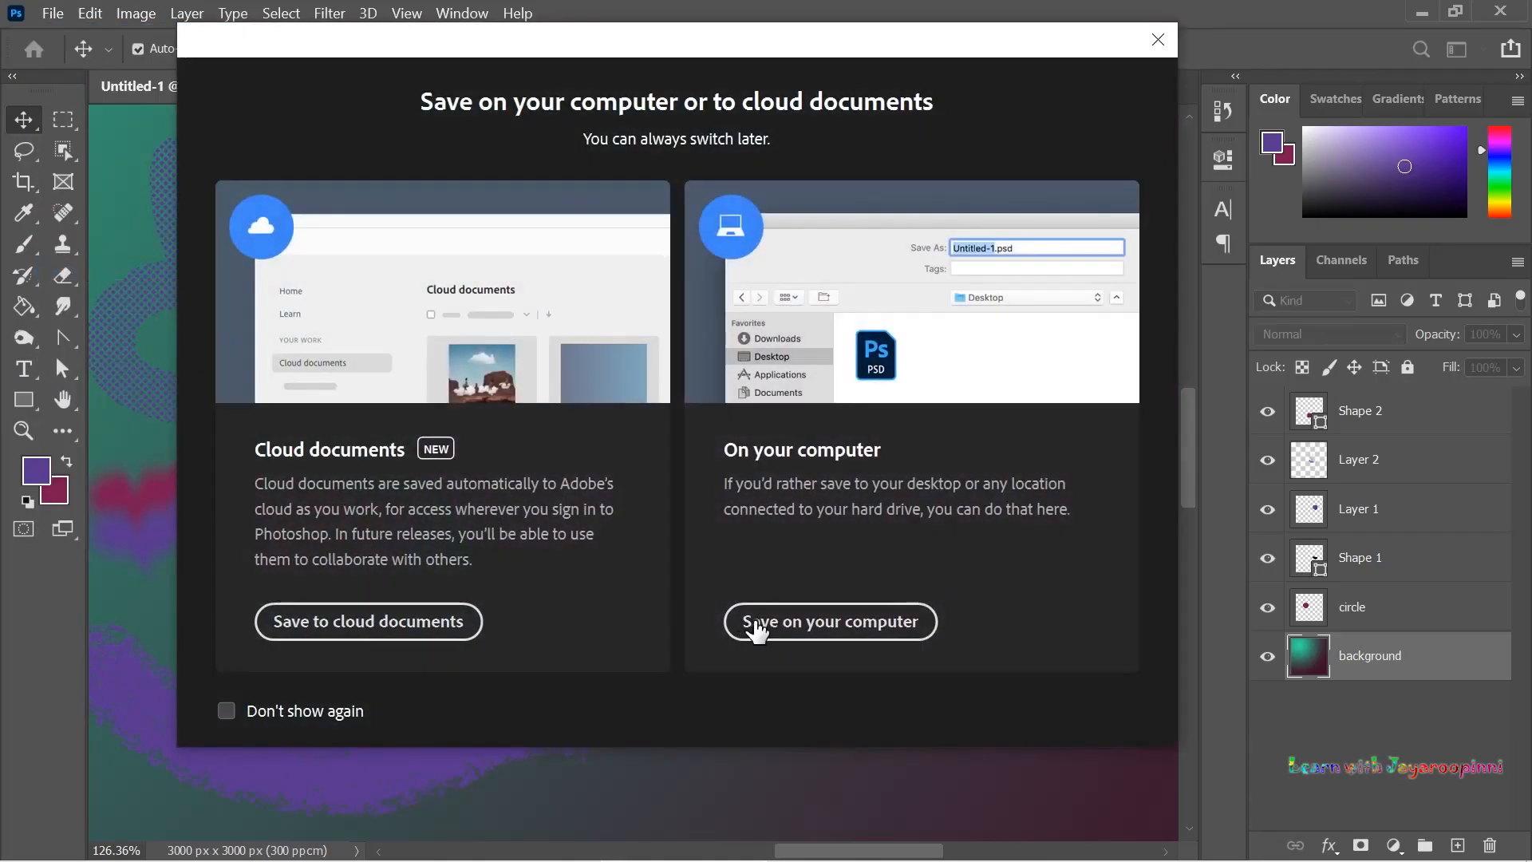
click(788, 624)
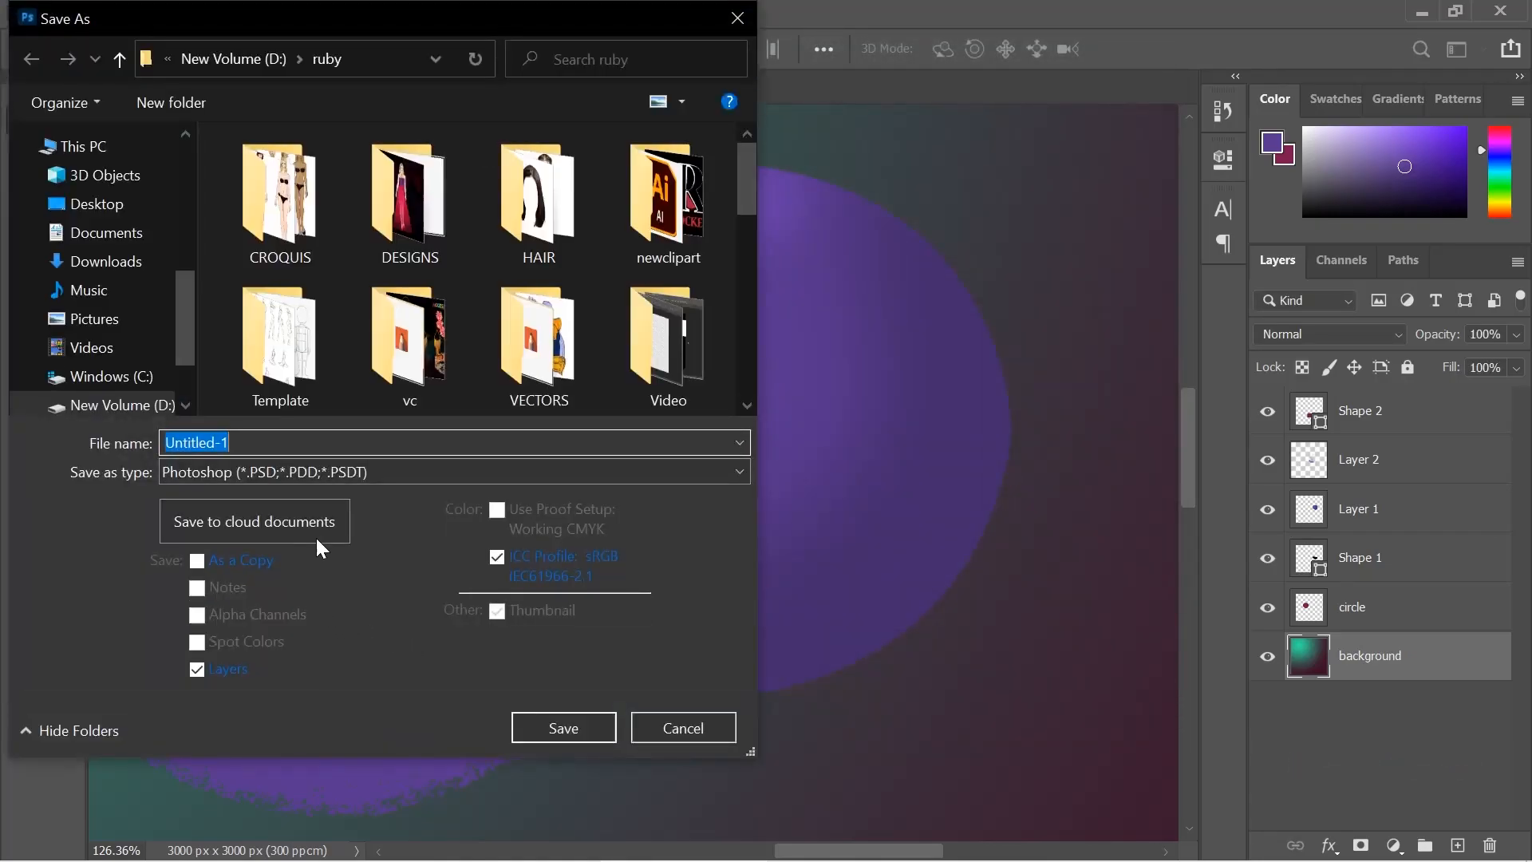
text(basics2)
key(BackSpace)
text(1)
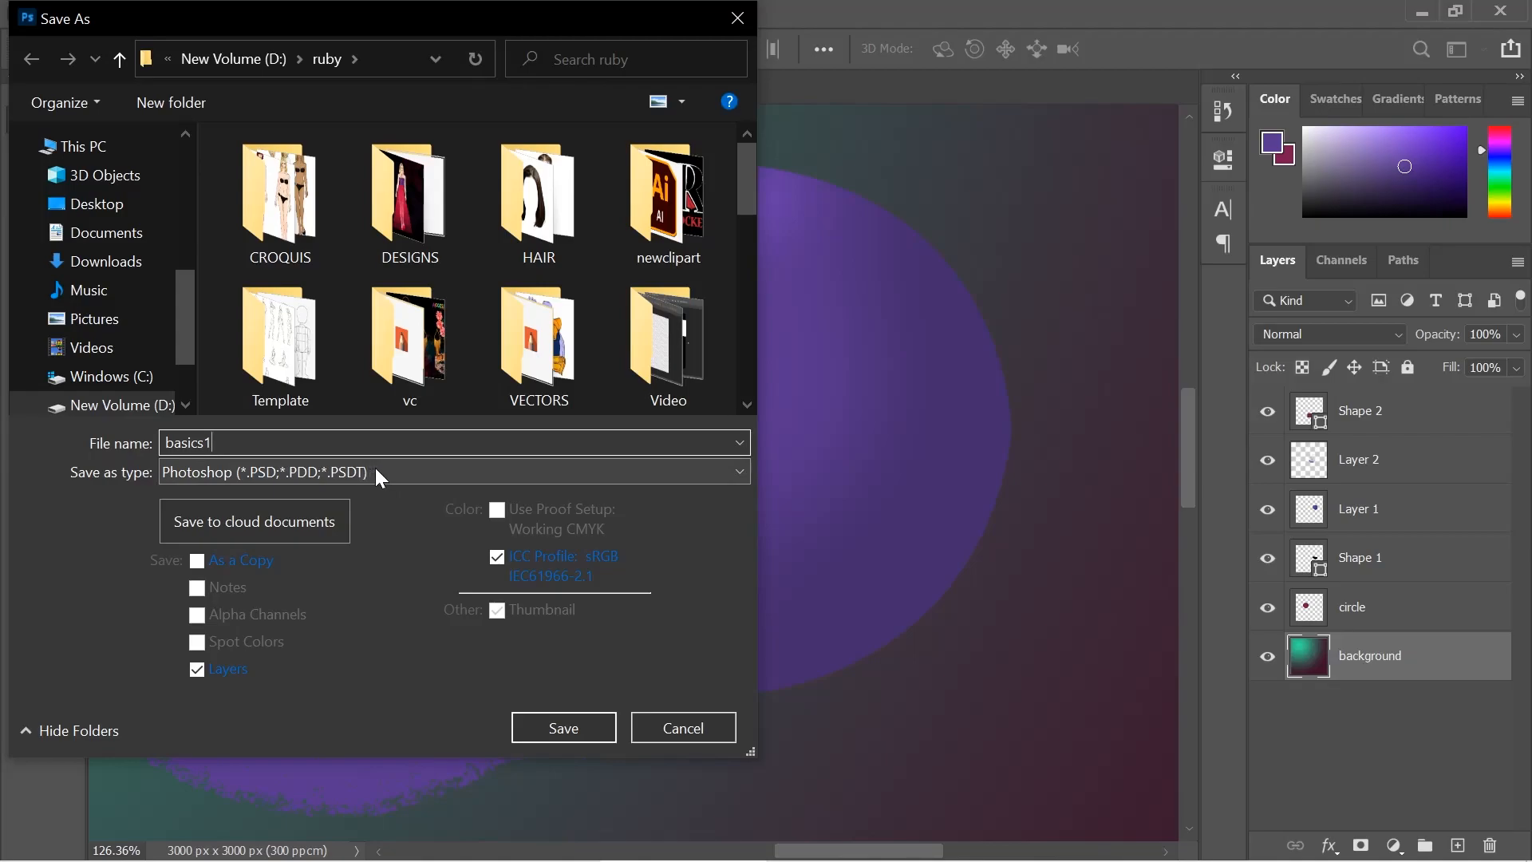
click(572, 725)
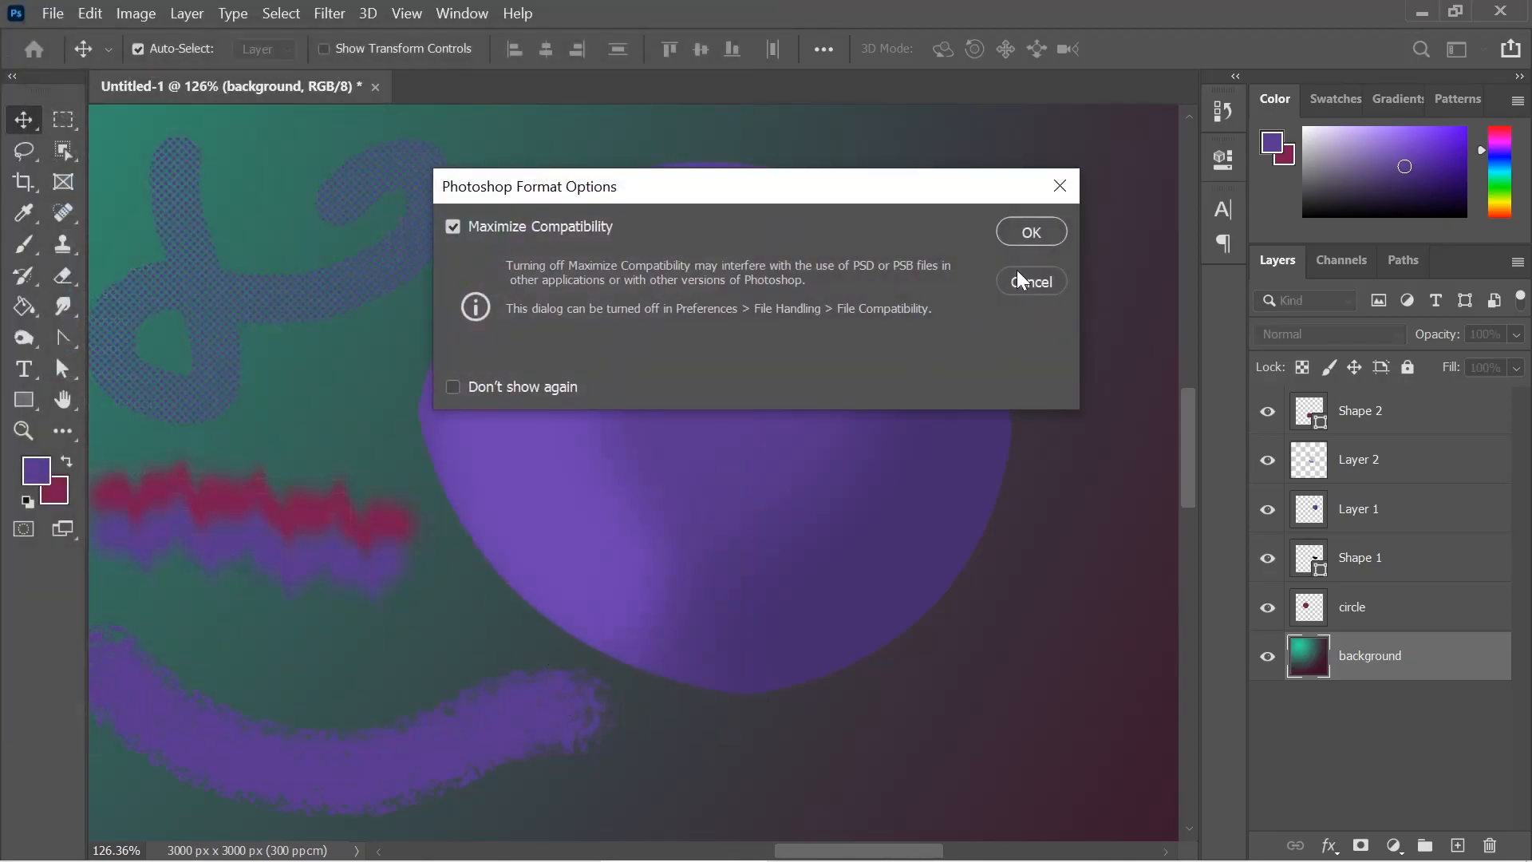
click(1021, 232)
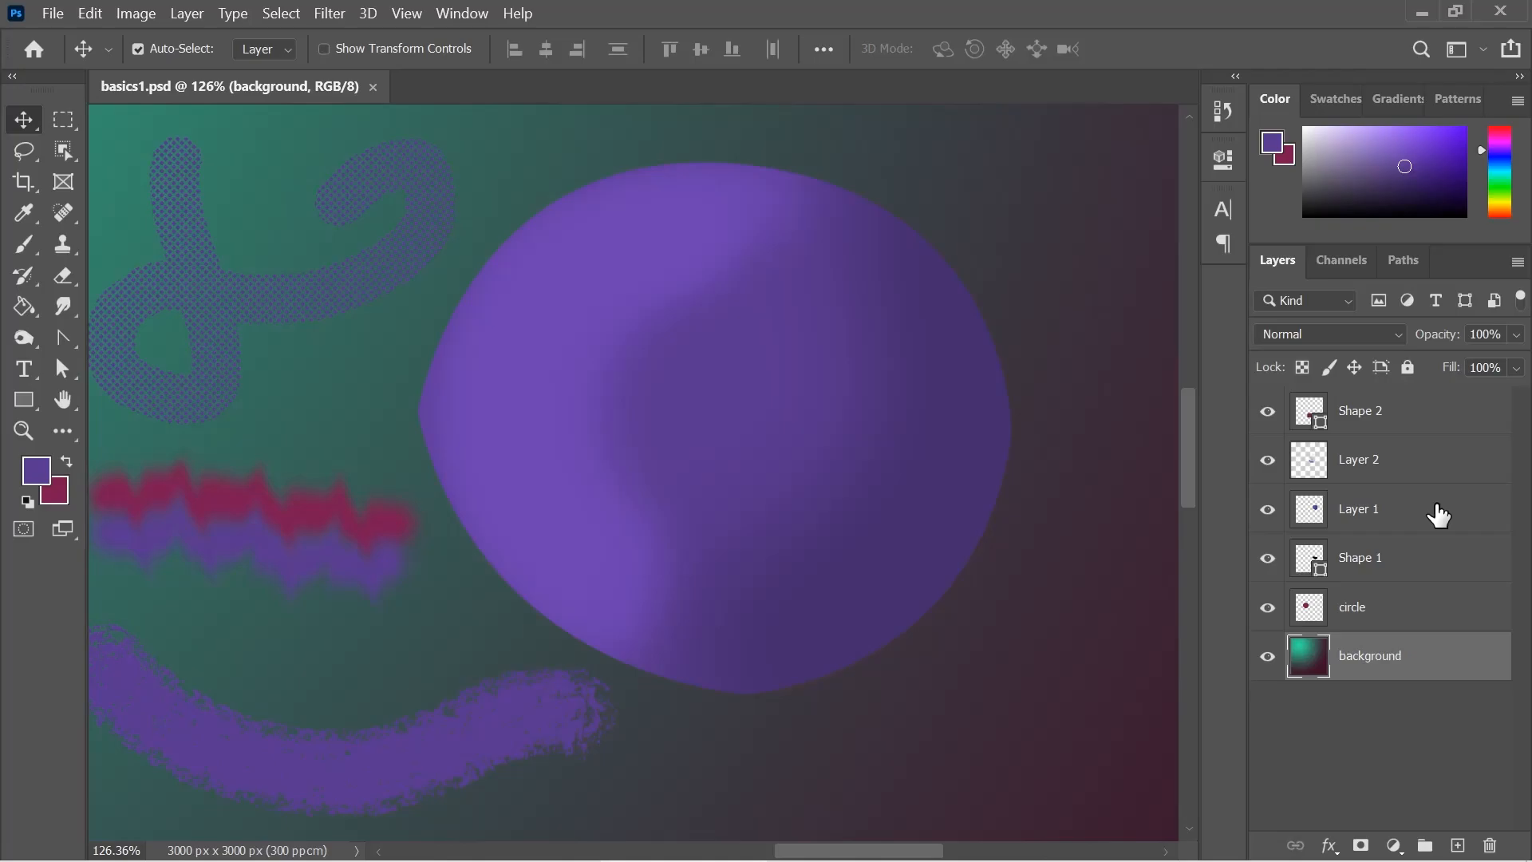
mouse_move(817, 853)
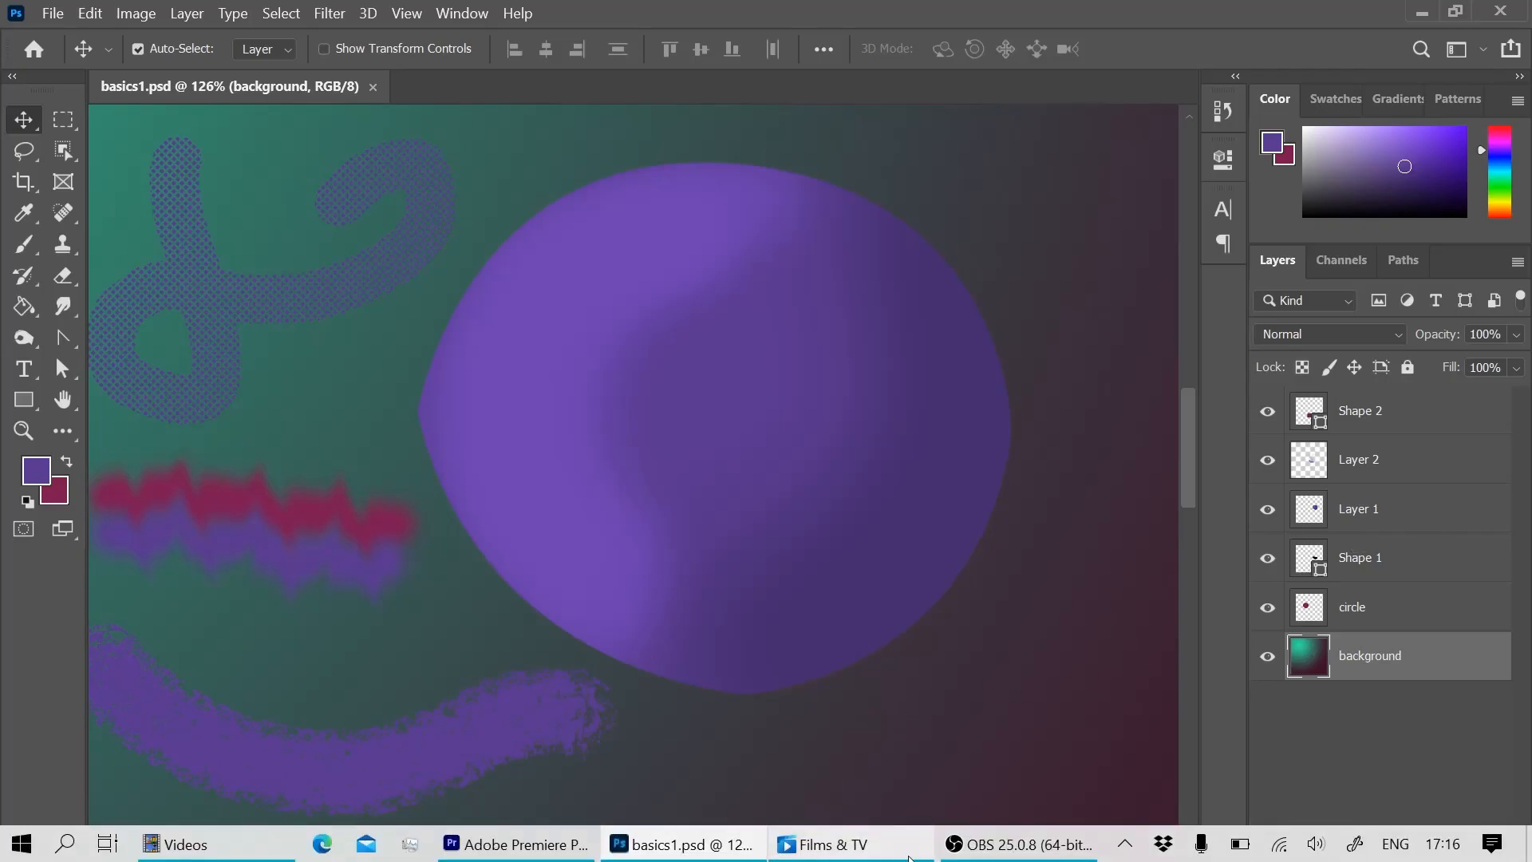